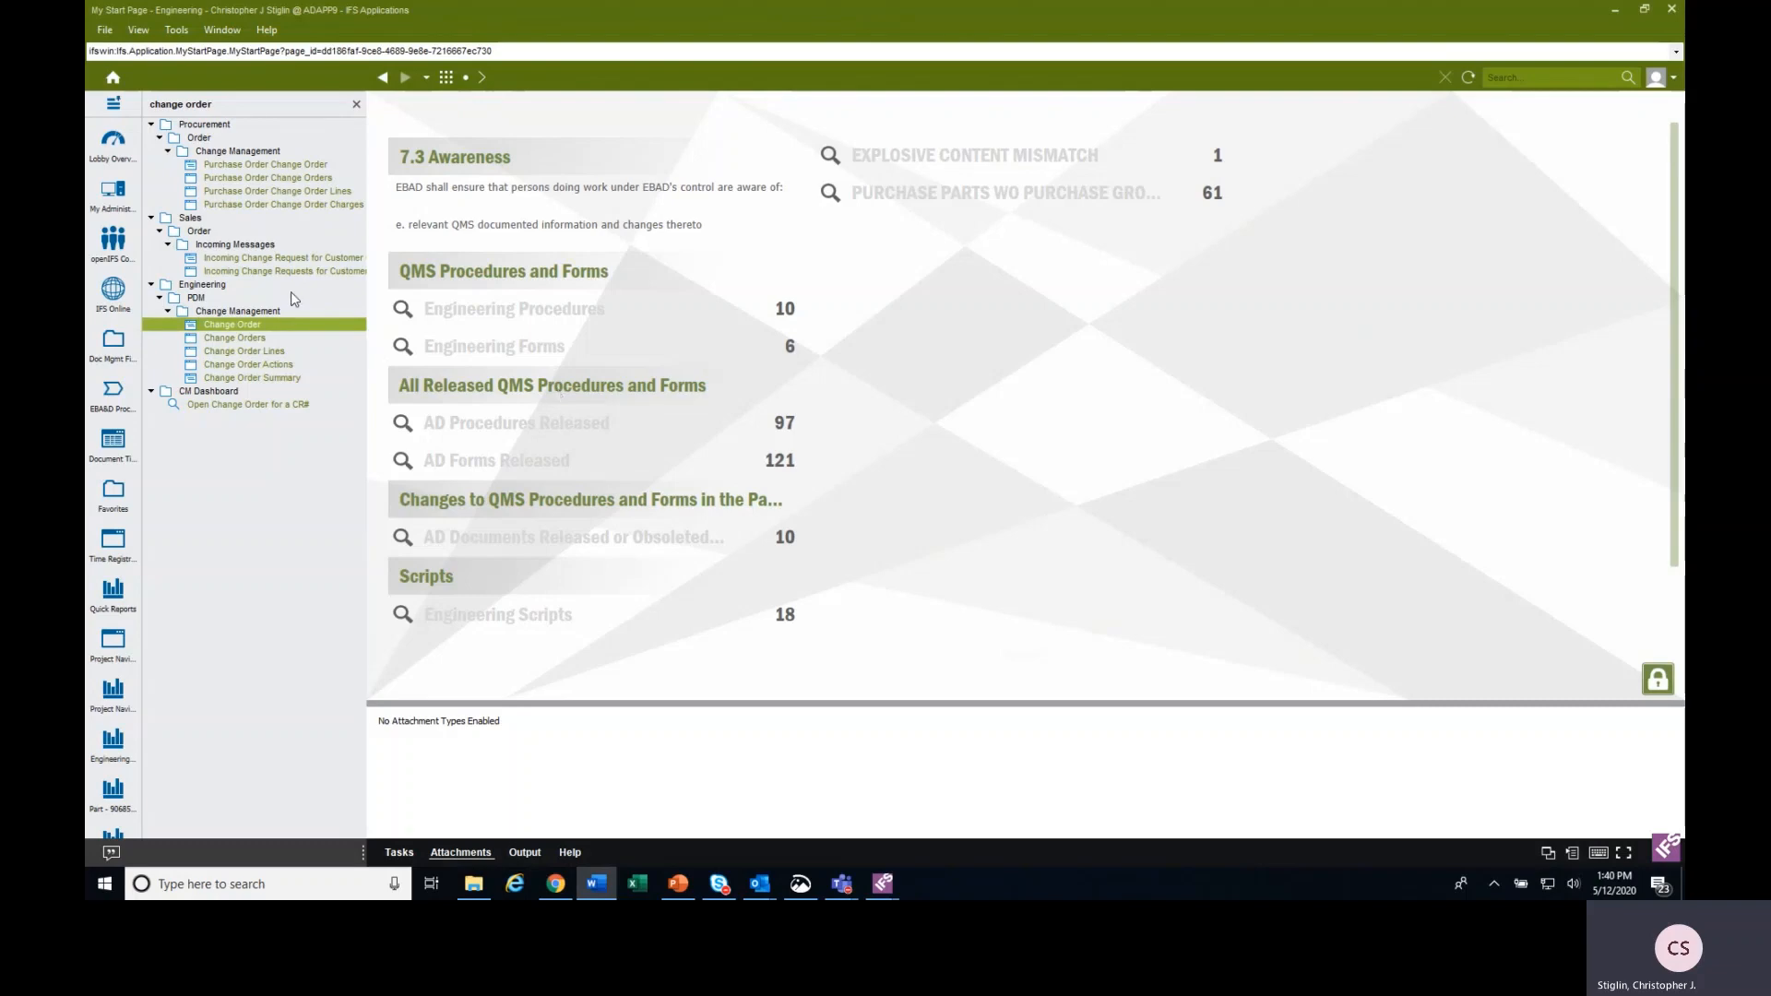
Start a new change order in Engineering PDM Change Management and set its CO description to TEST.
left_click(226, 105)
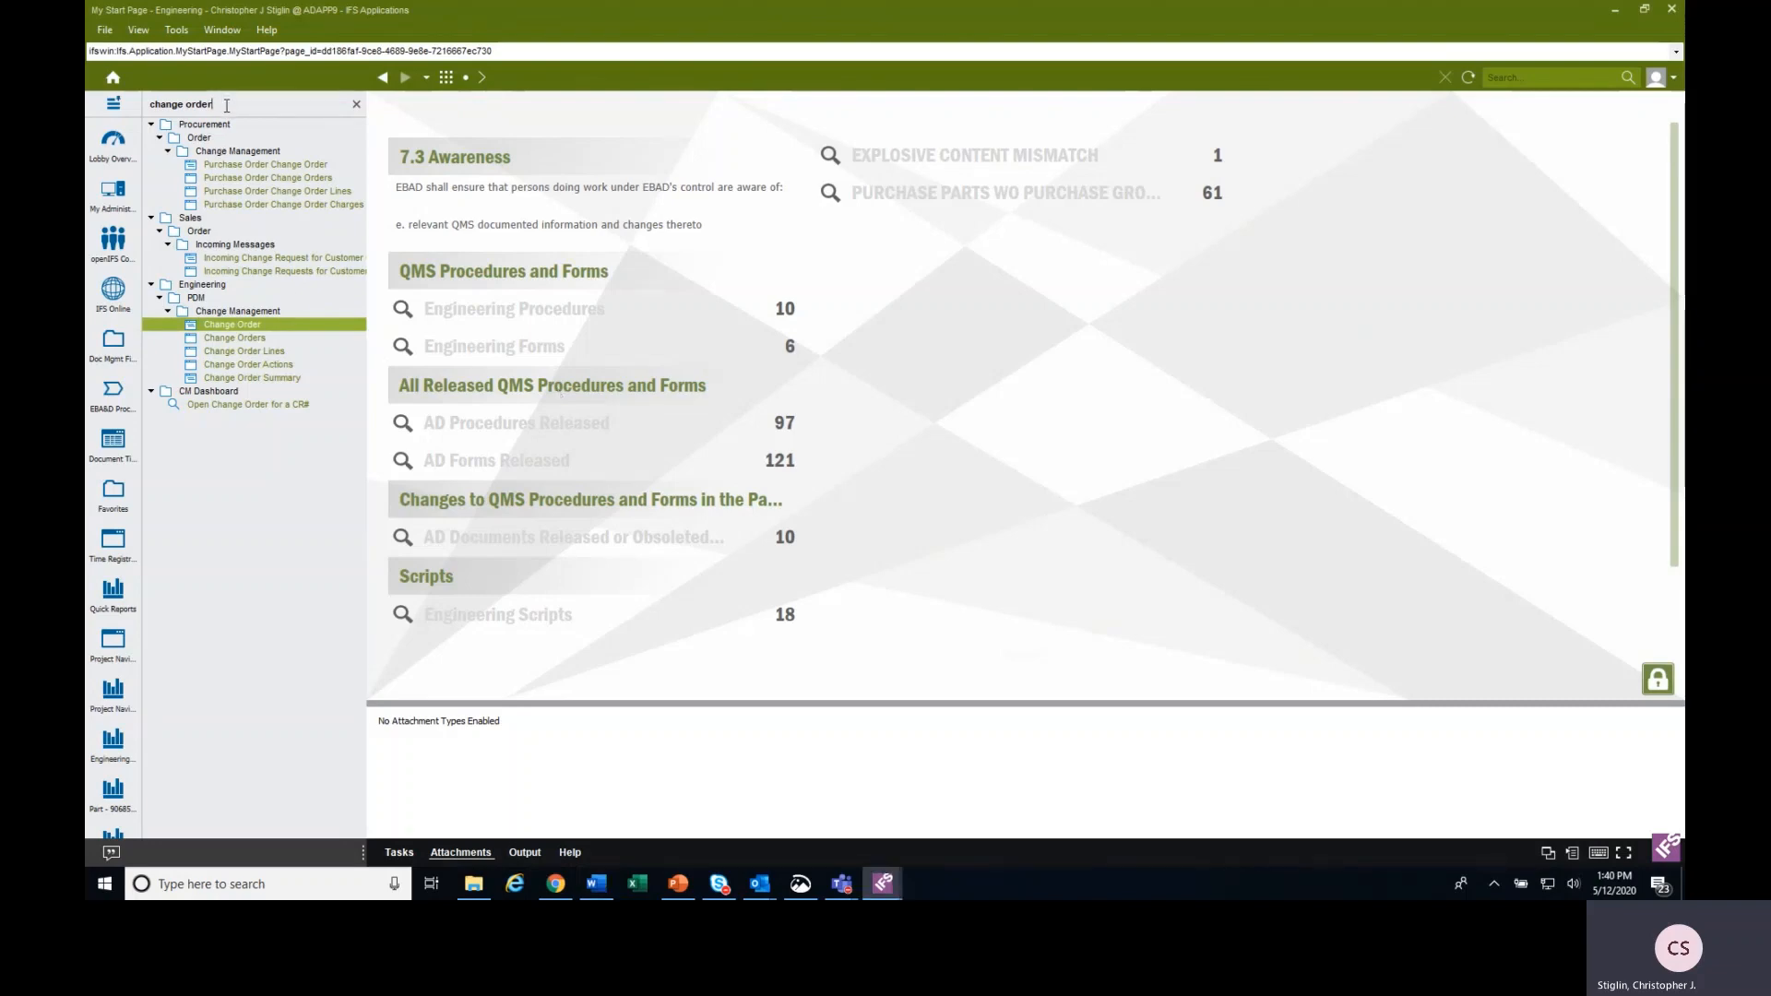
left_click_drag(226, 105, 90, 109)
left_click(257, 326)
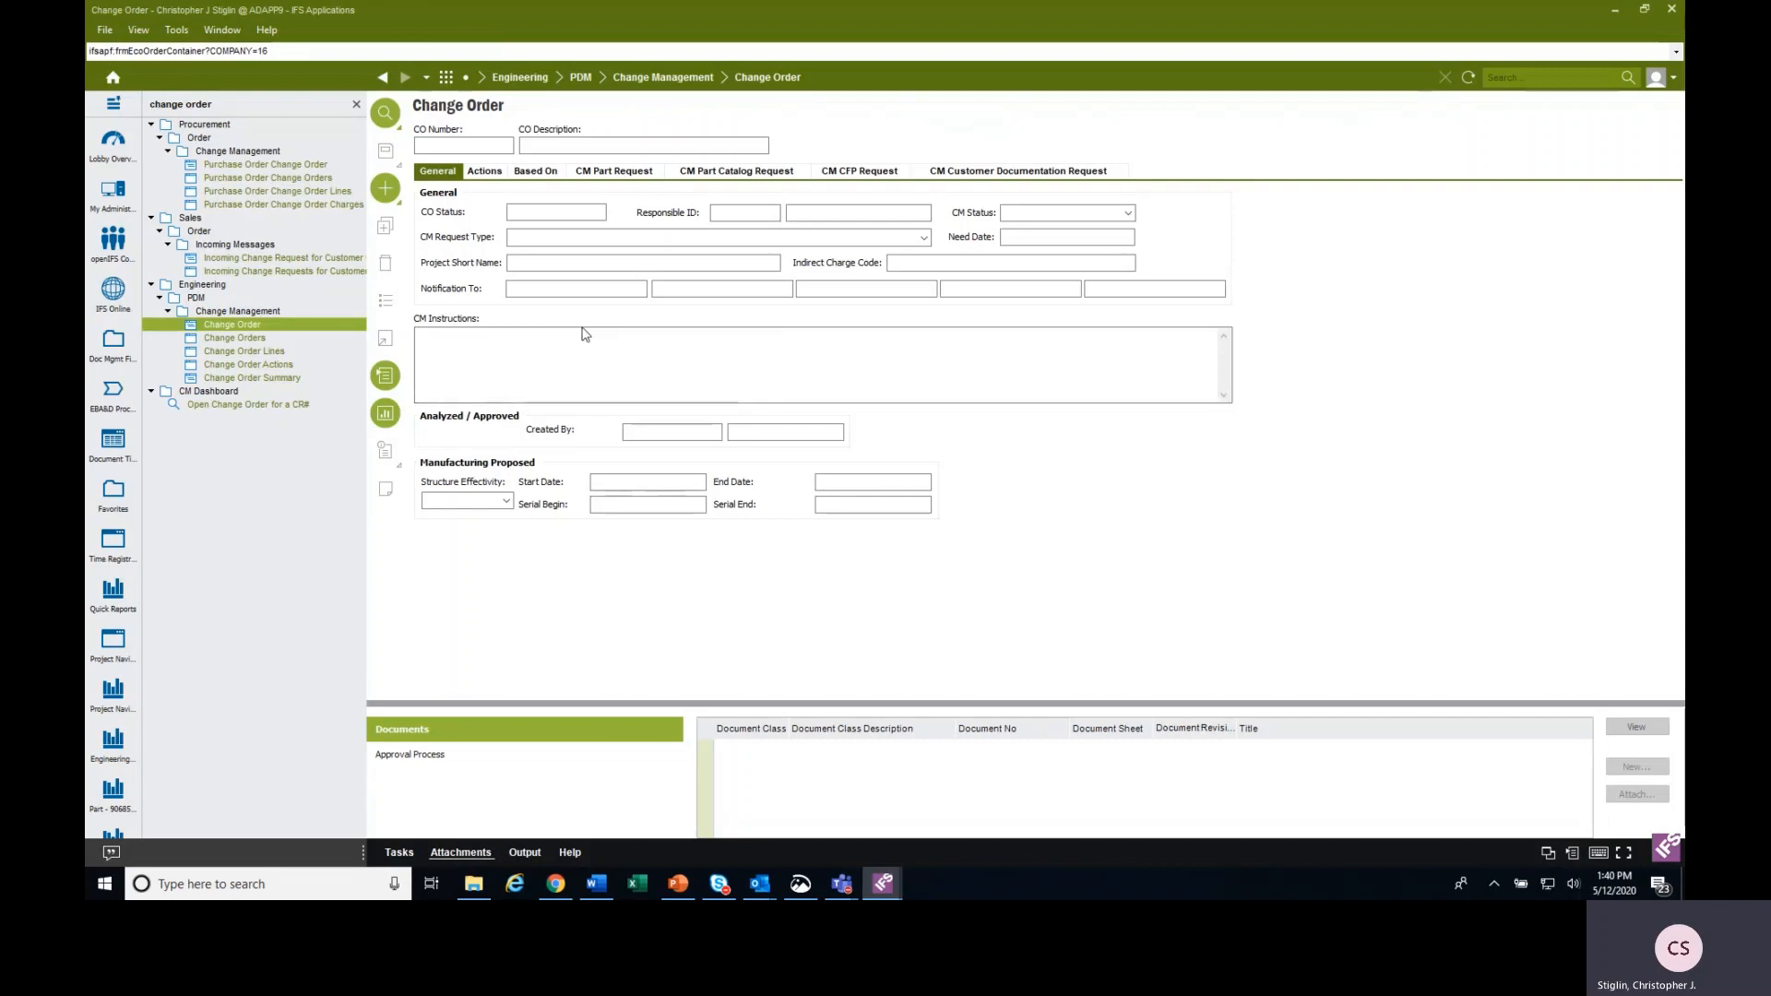
left_click(387, 189)
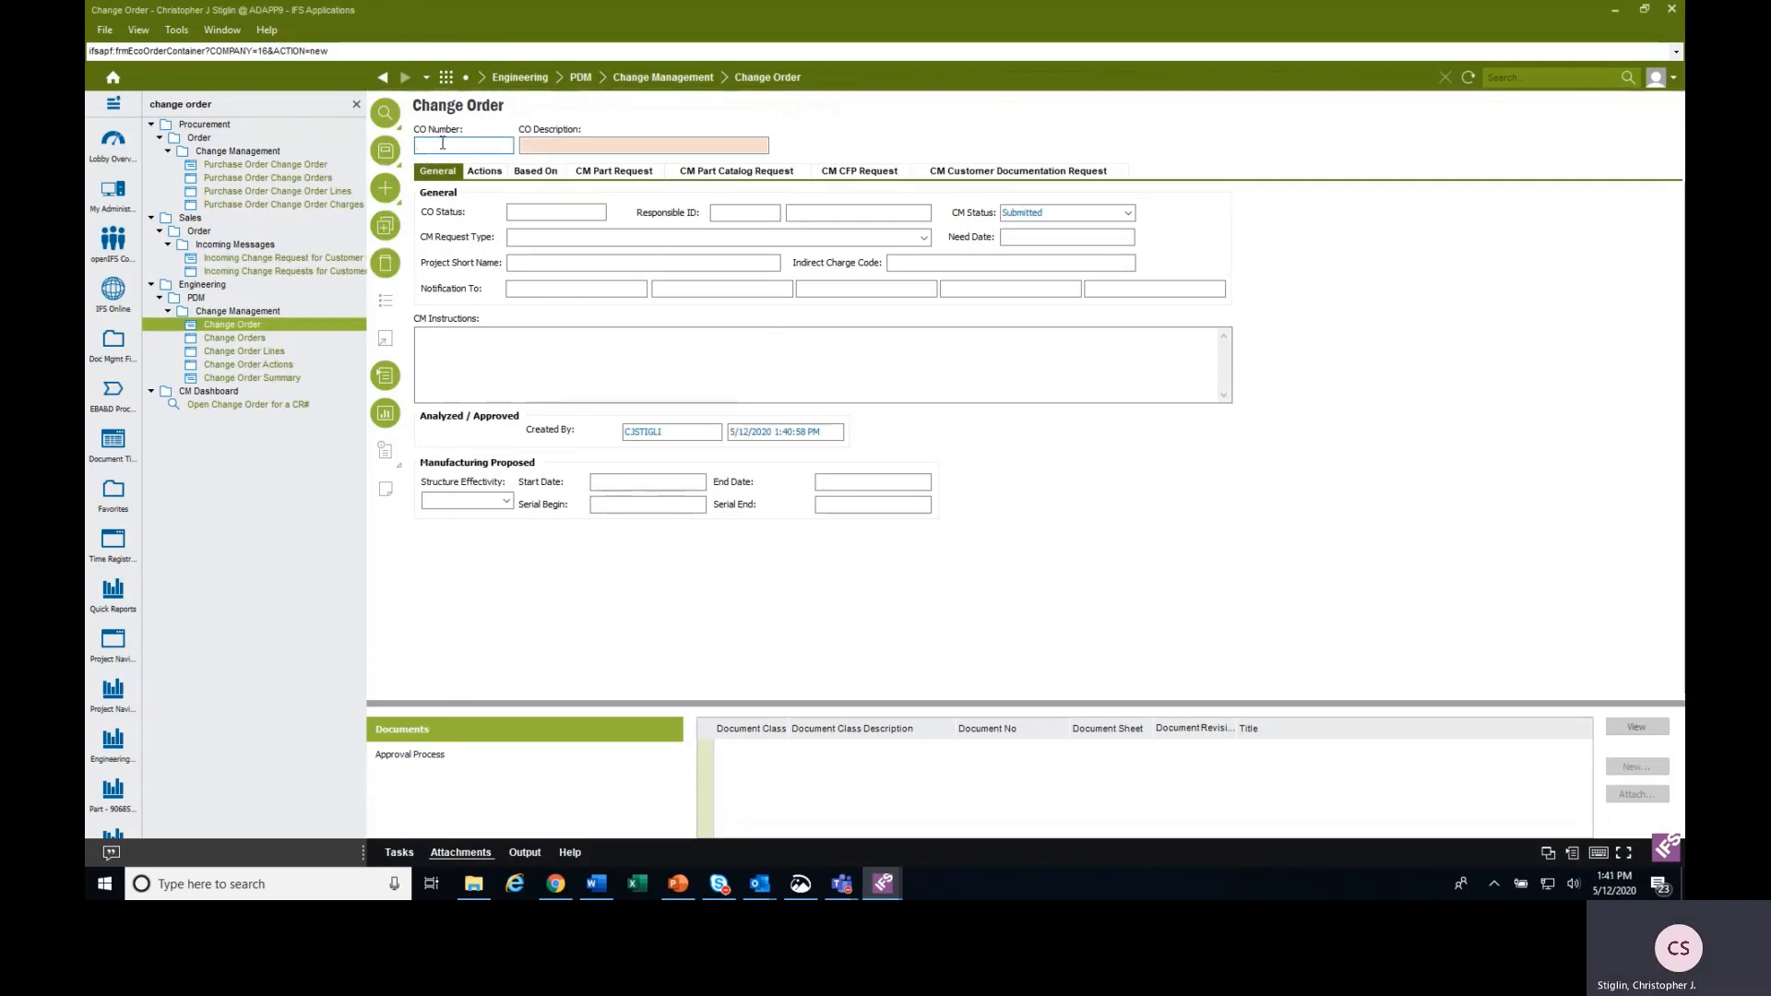
left_click(586, 144)
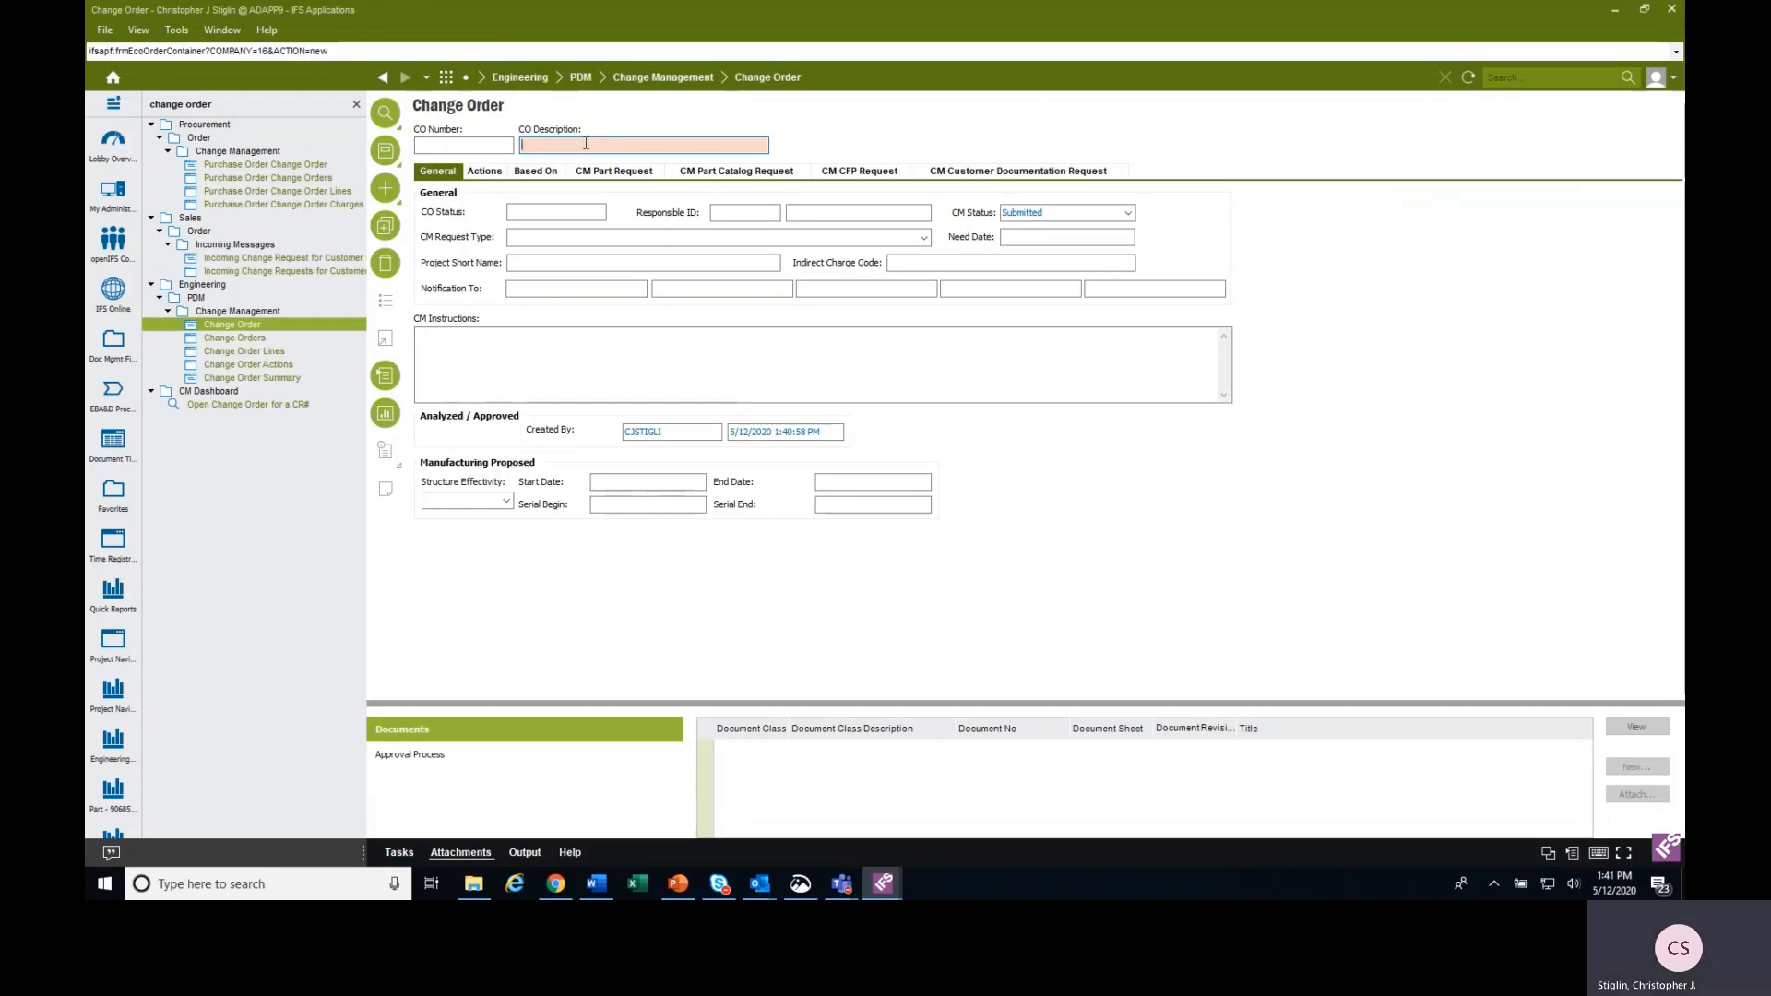
type("TEST")
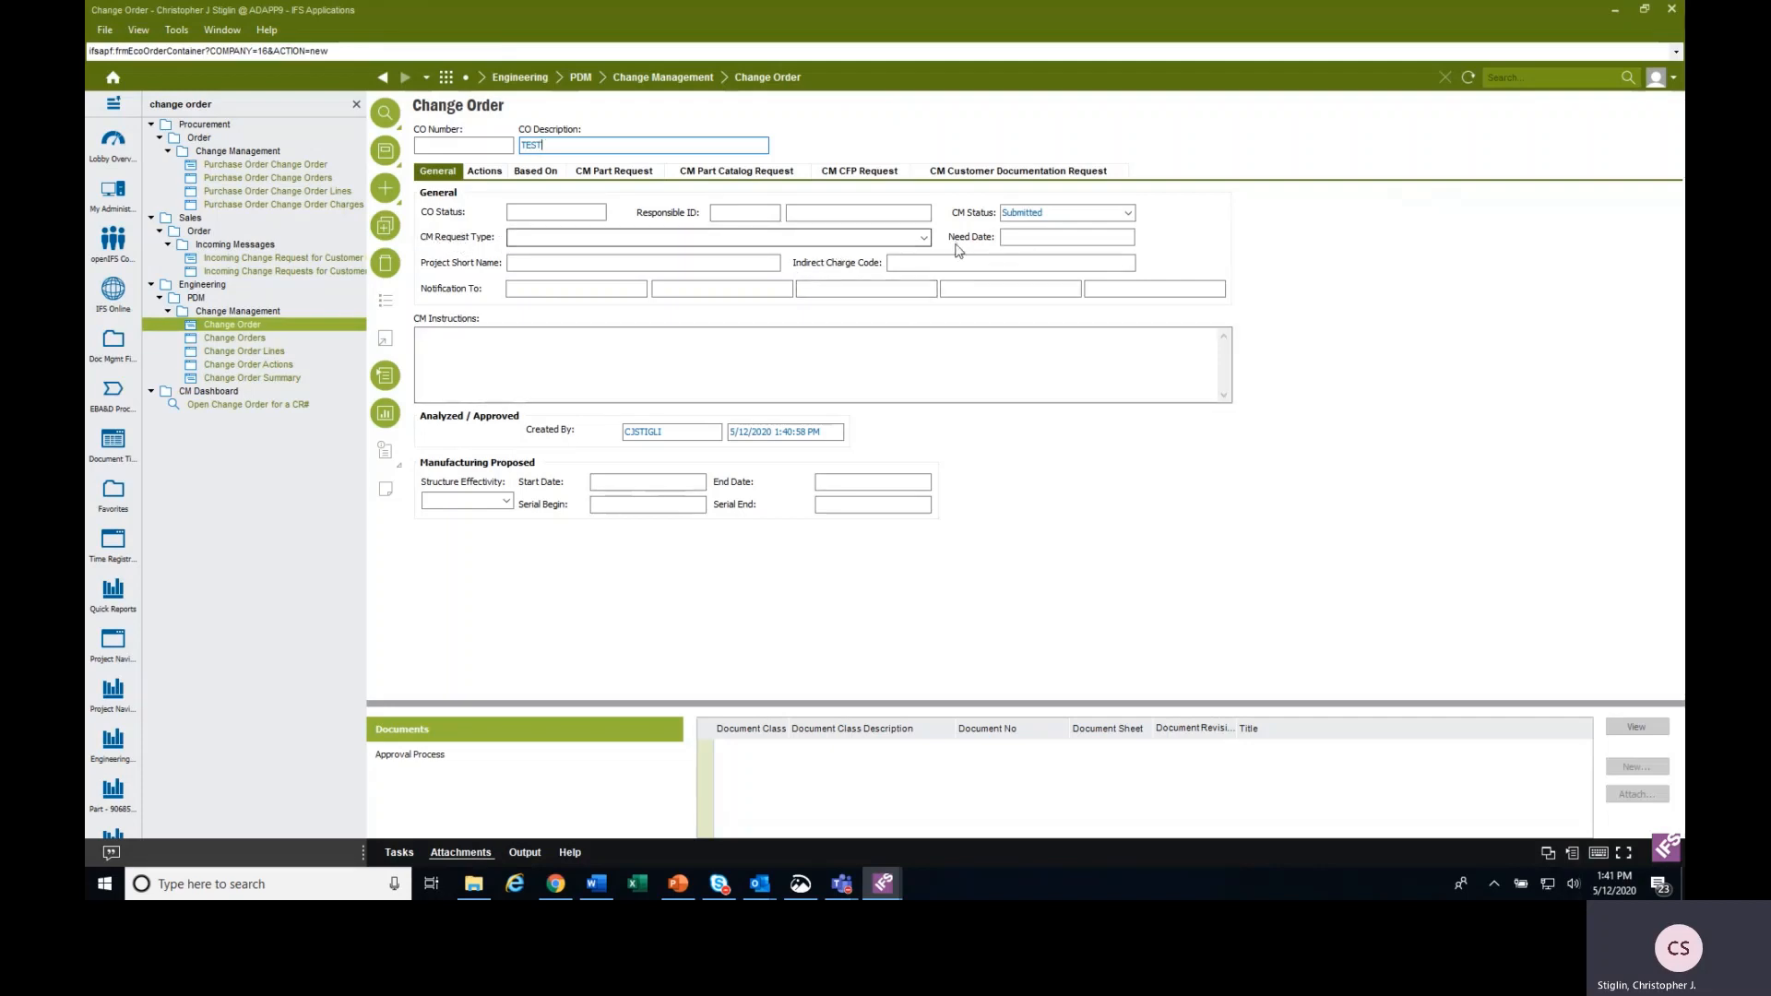
Set the CM request type of the change order to Engineering Part and Sales Part.
left_click(924, 239)
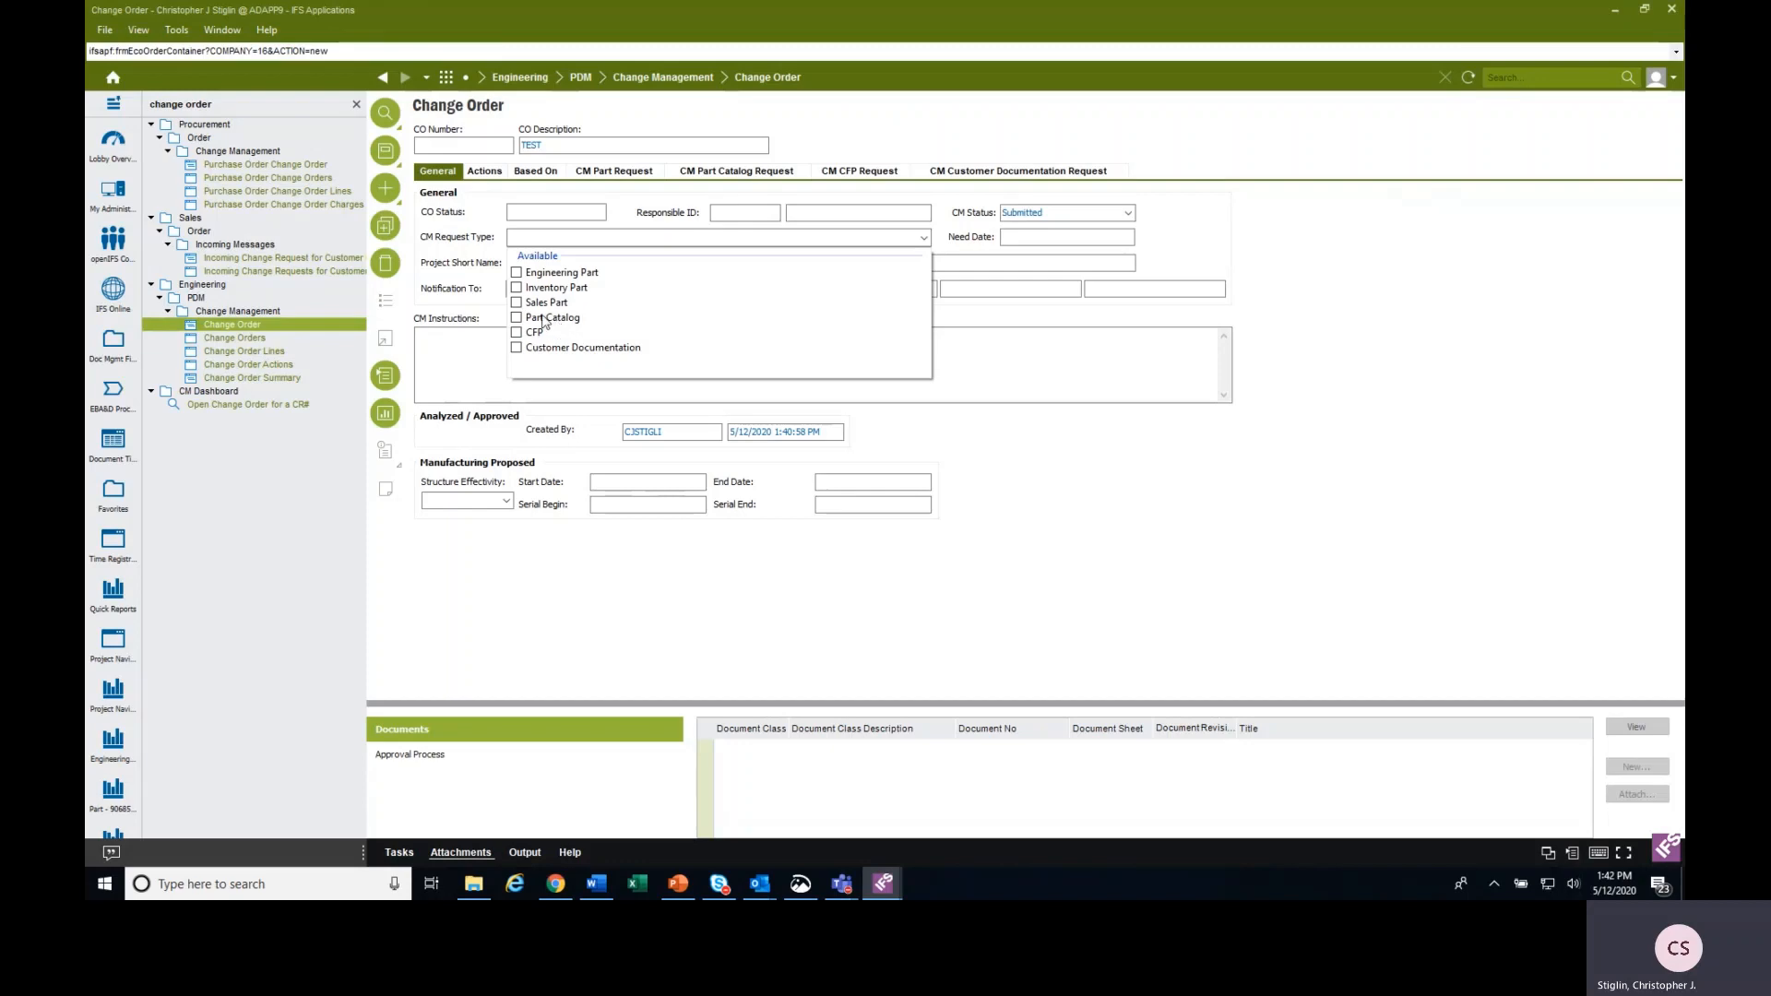
left_click(518, 274)
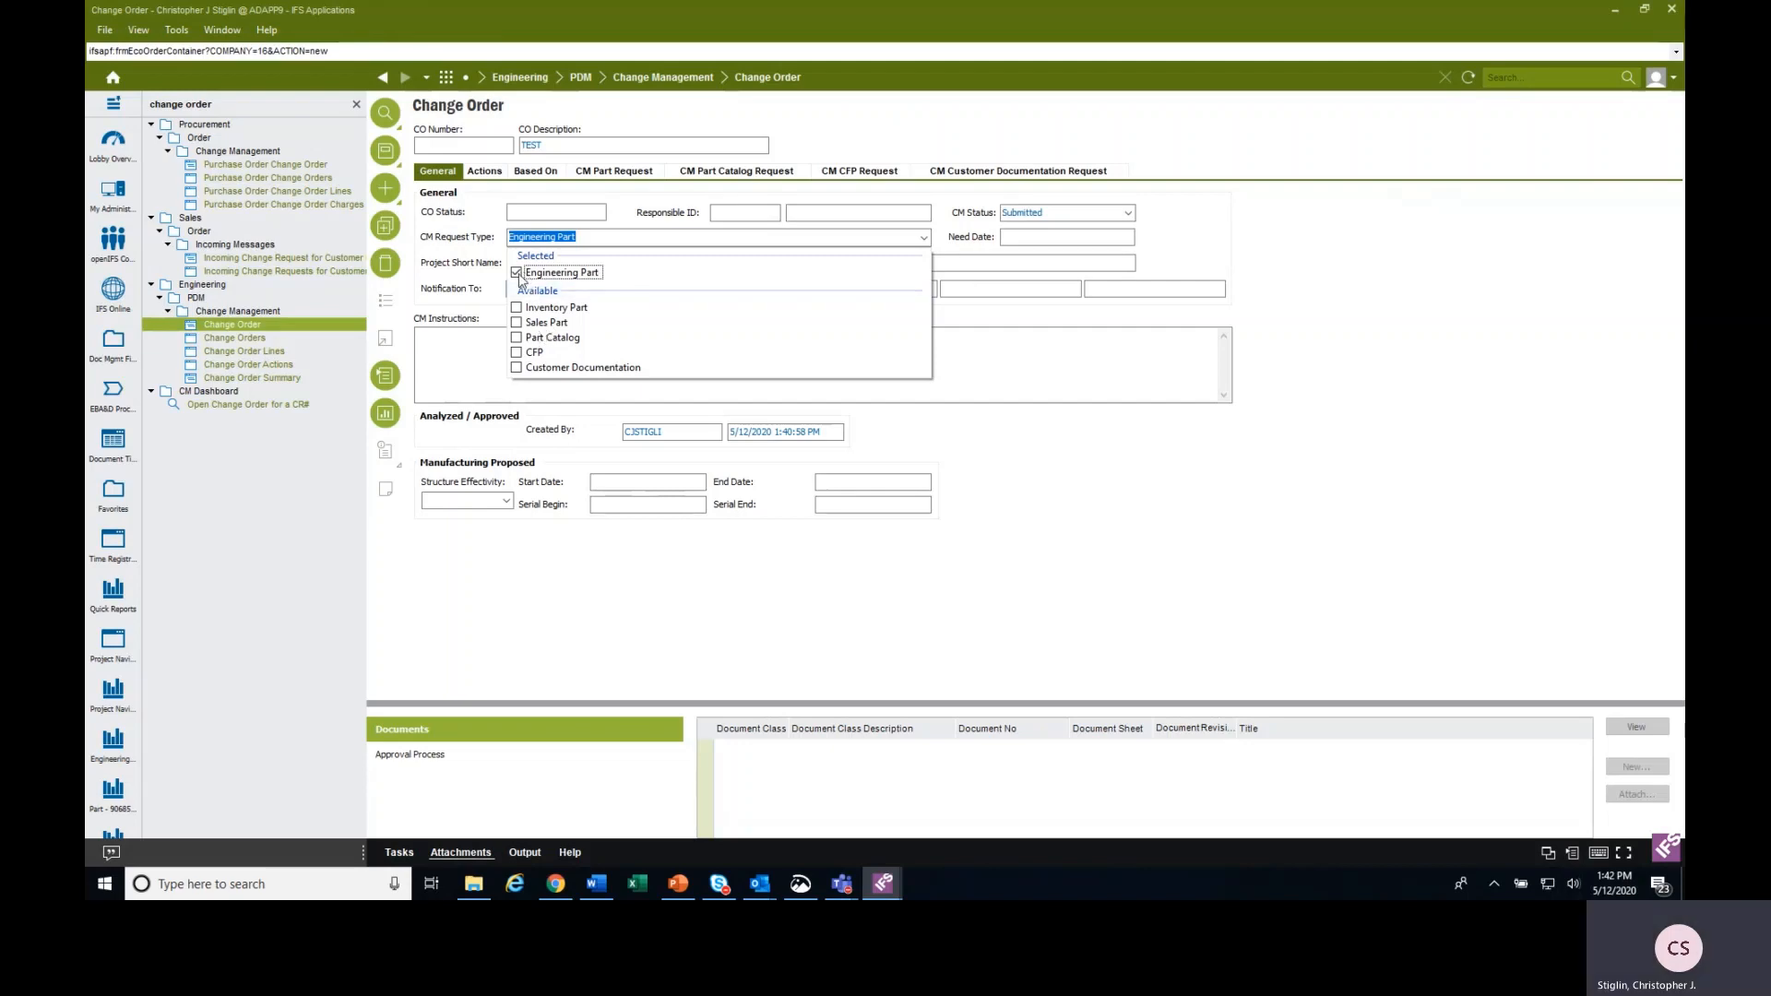
left_click(516, 323)
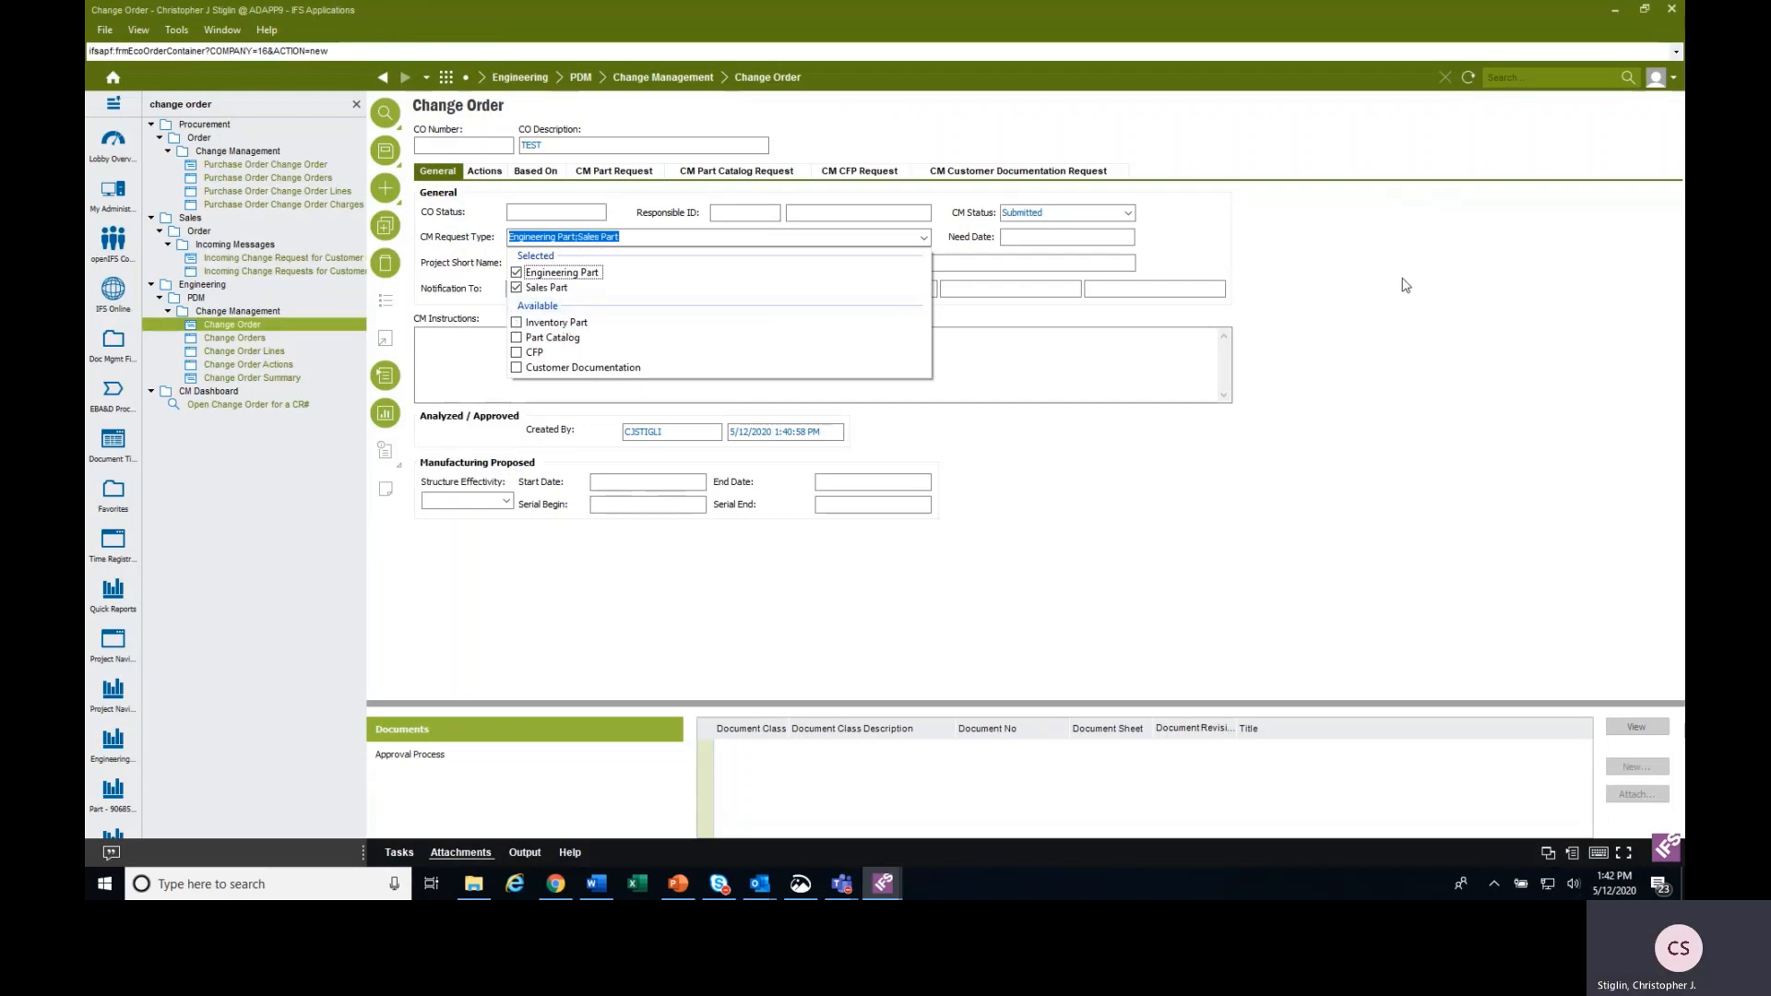
left_click(1363, 295)
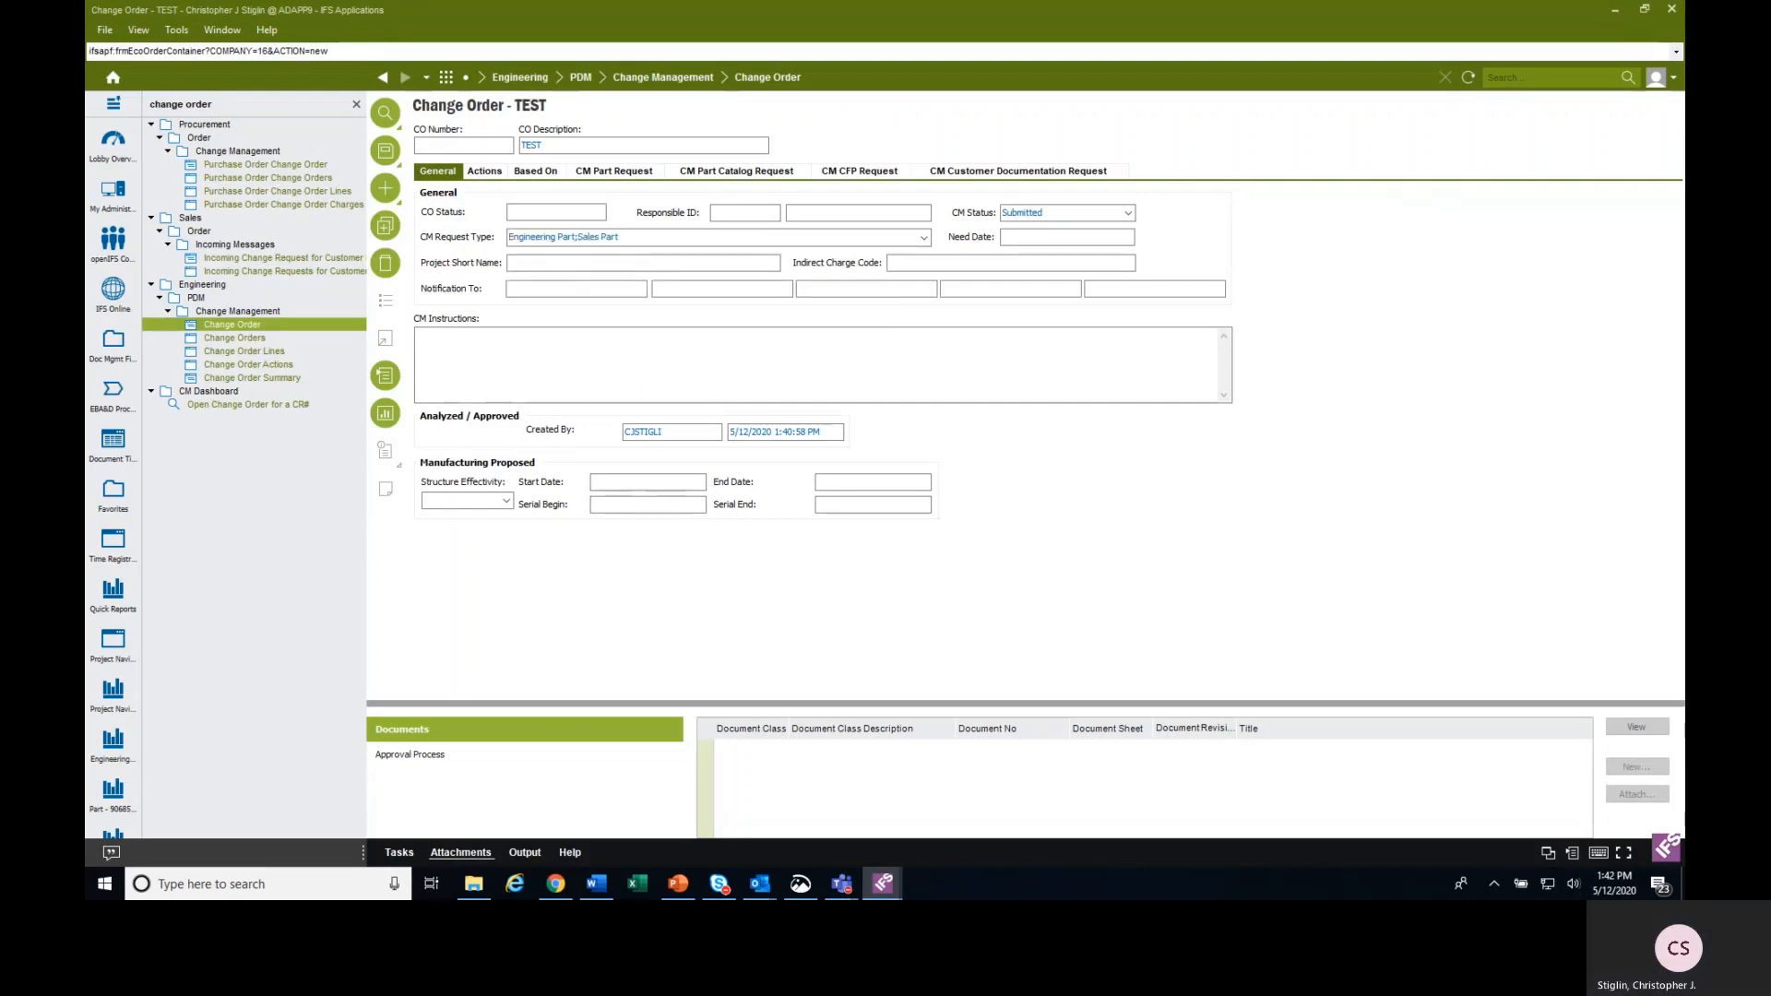
left_click(1055, 236)
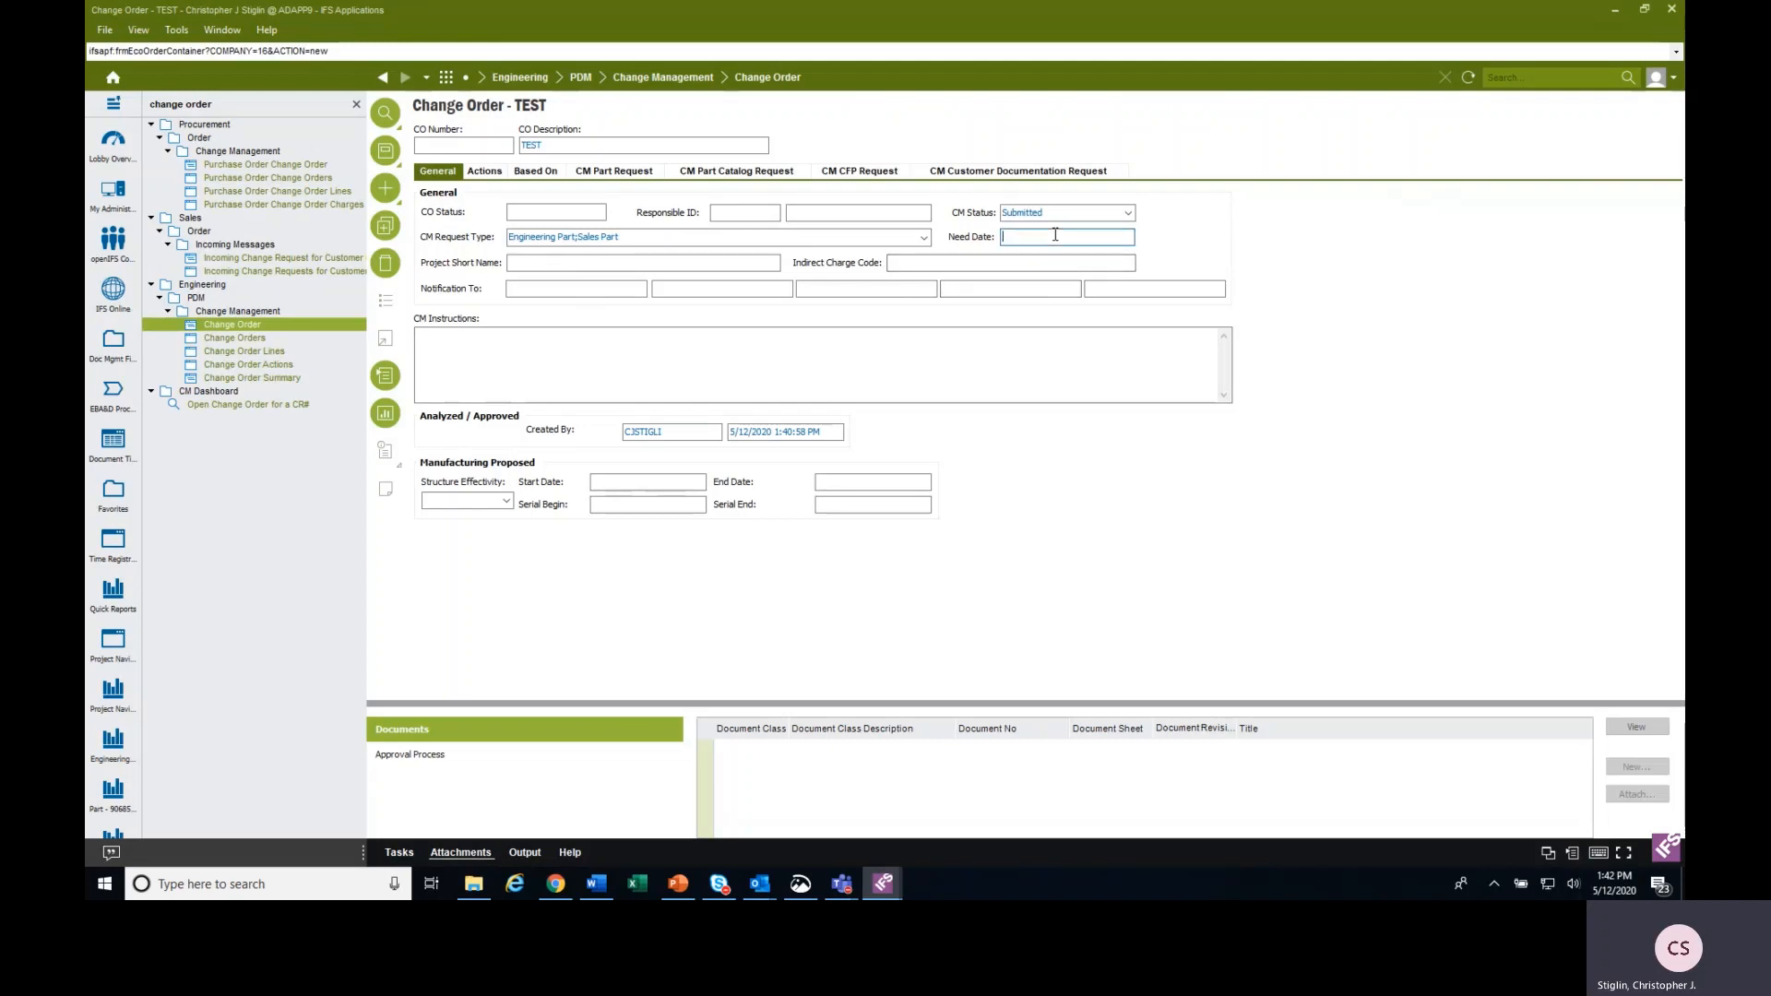
type("05/13/2020")
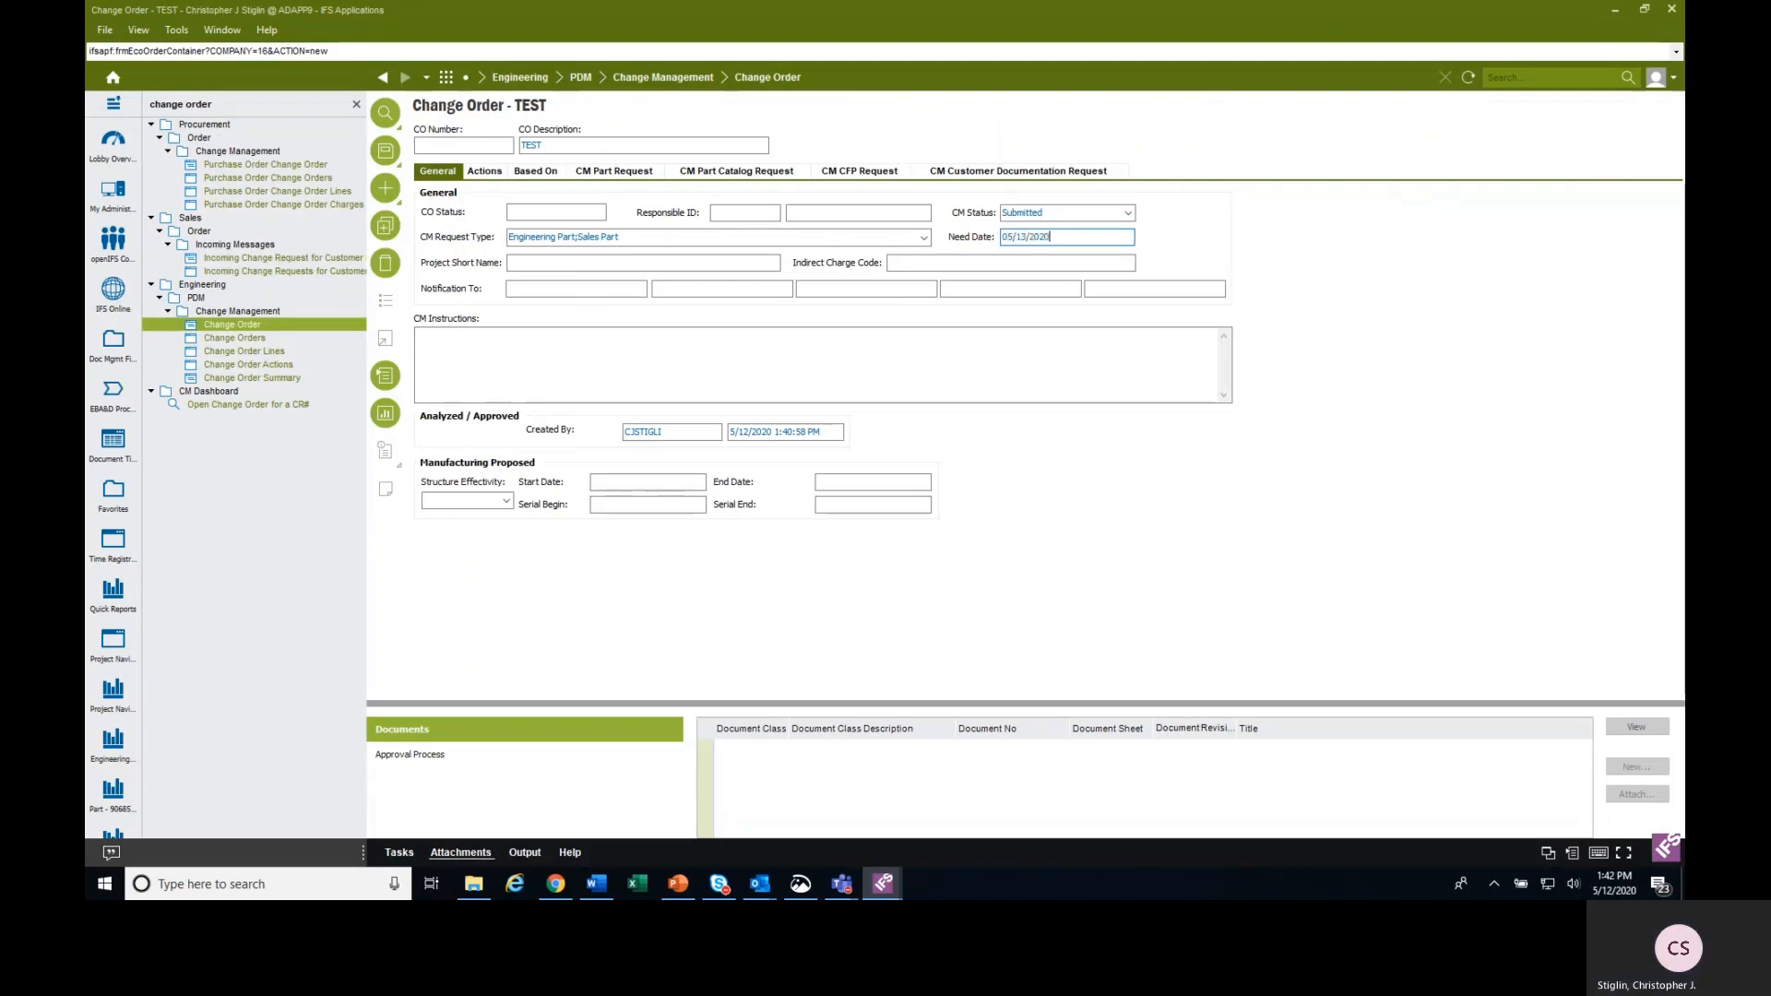
key("BackSpace")
key("BackSpace")
key("BackSpace")
key("BackSpace")
key("BackSpace")
key("BackSpace")
key("BackSpace")
key("BackSpace")
key("BackSpace")
key("BackSpace")
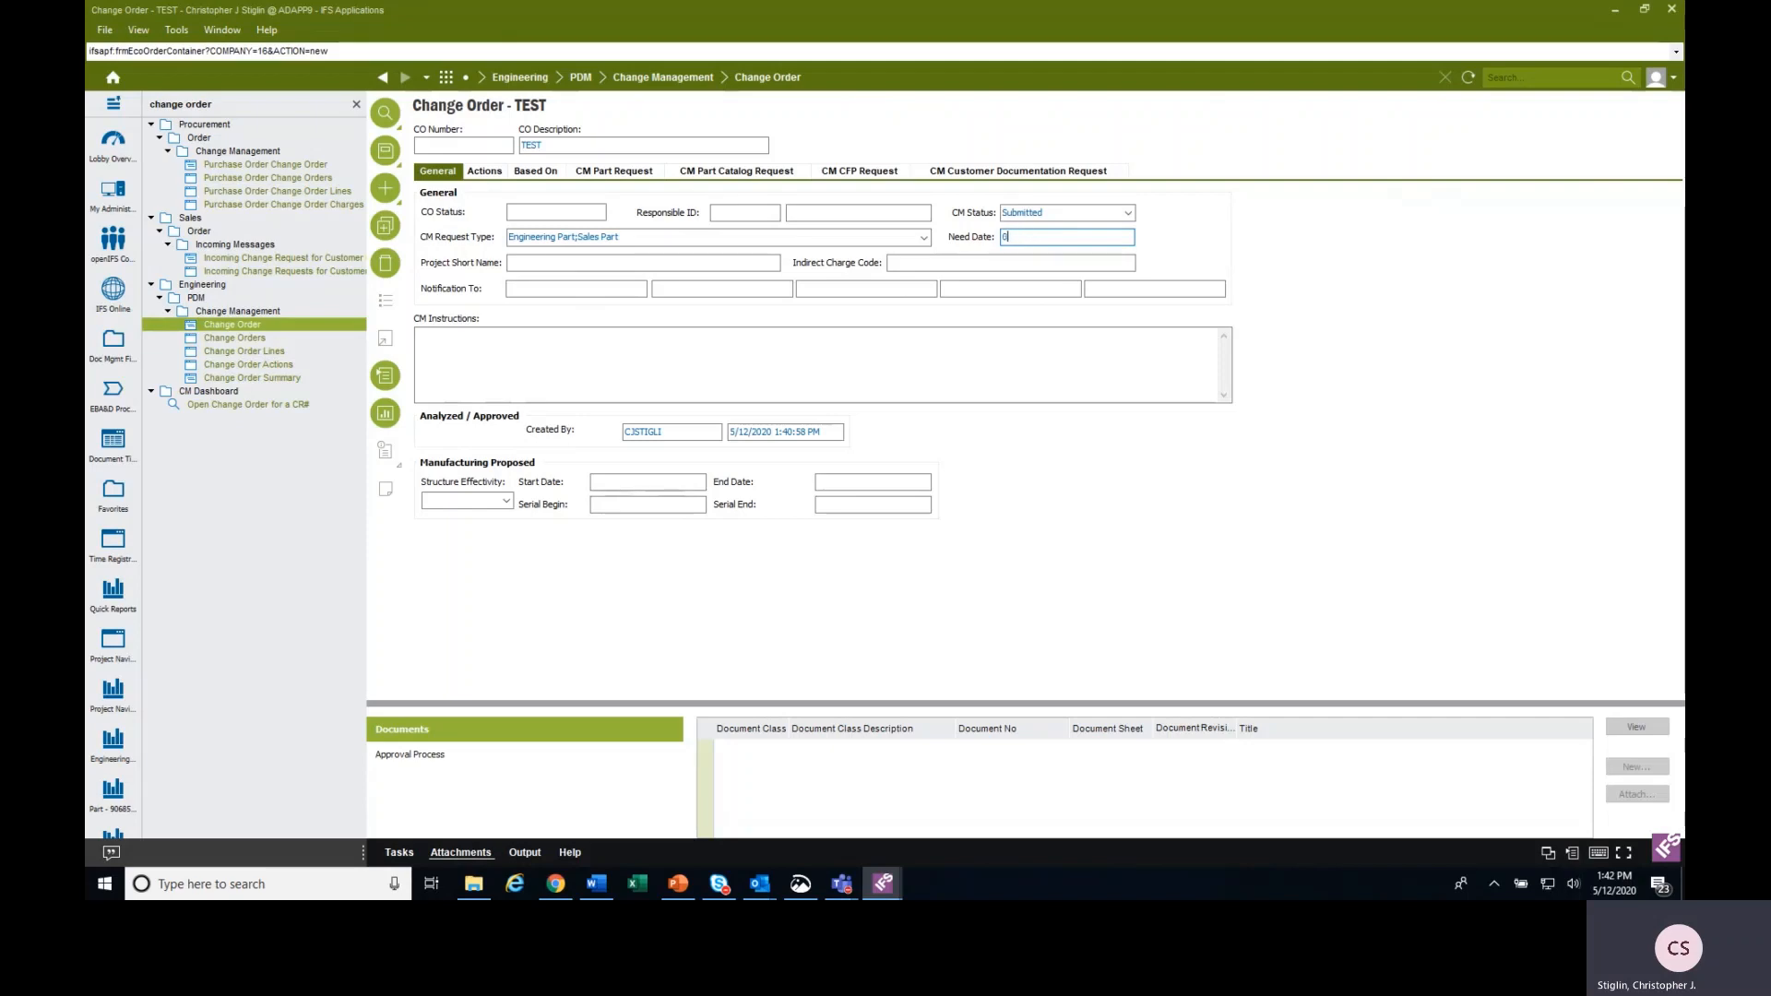
Set the need date of the change order to 5/13/2020.
left_click(1065, 237)
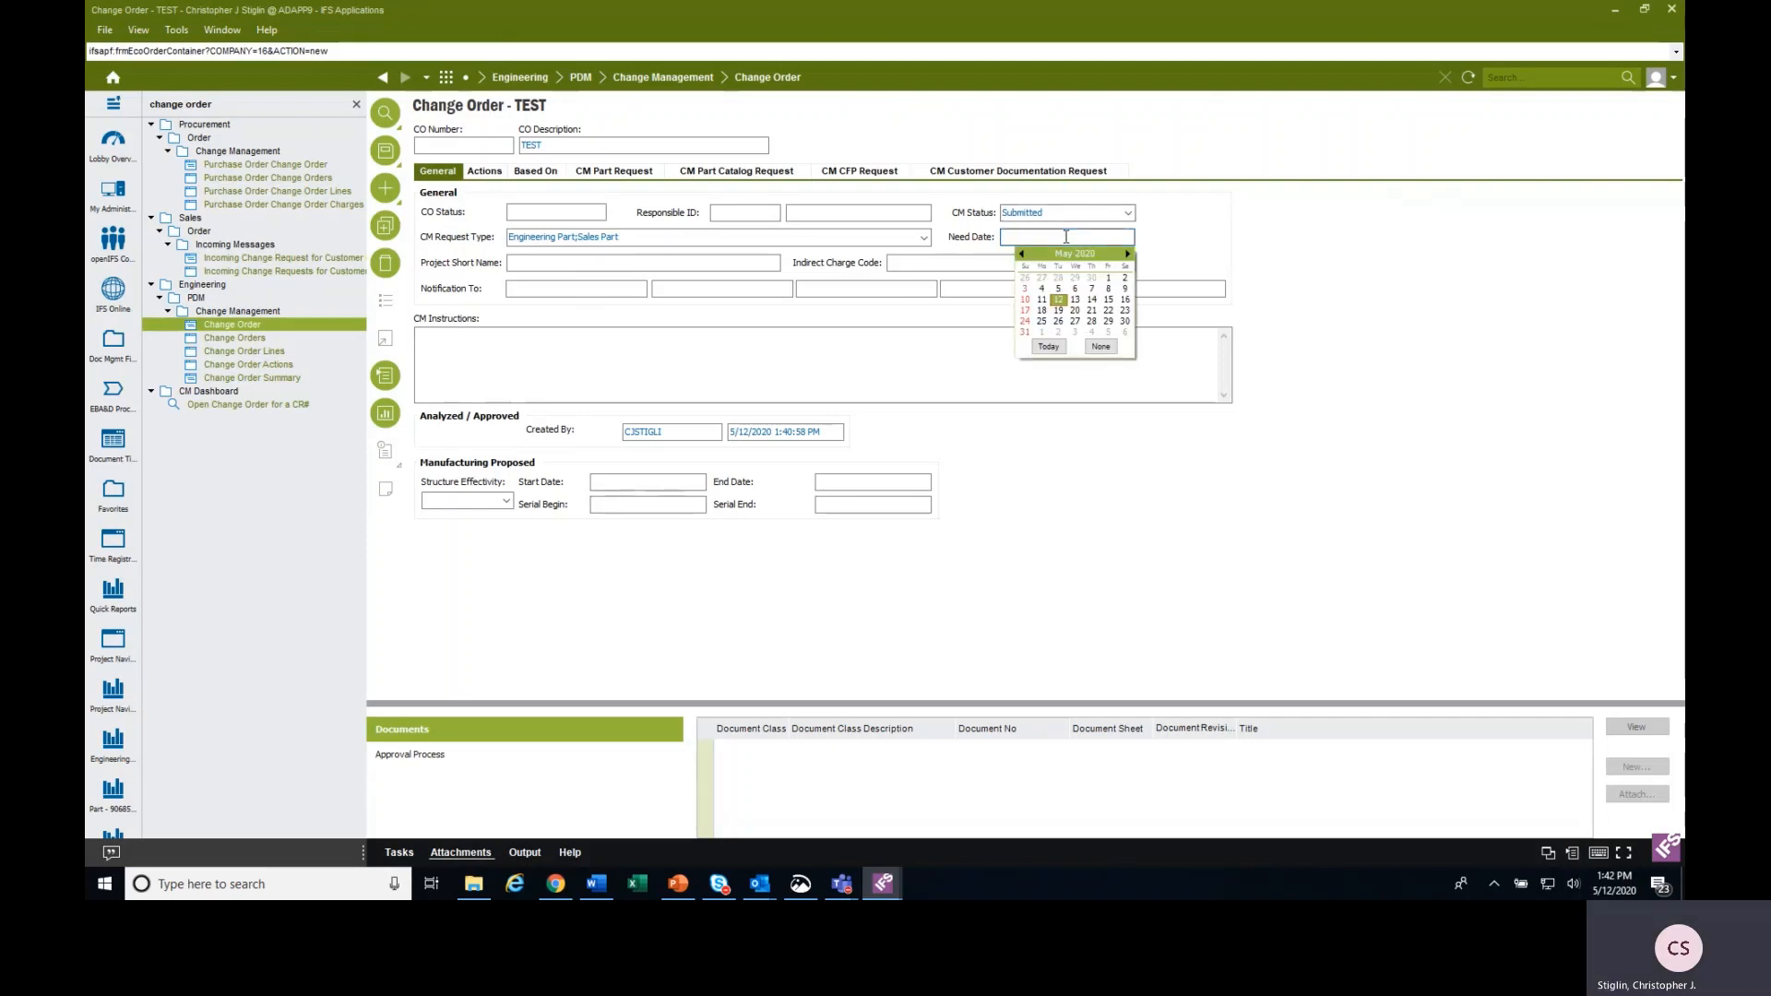
left_click(1075, 299)
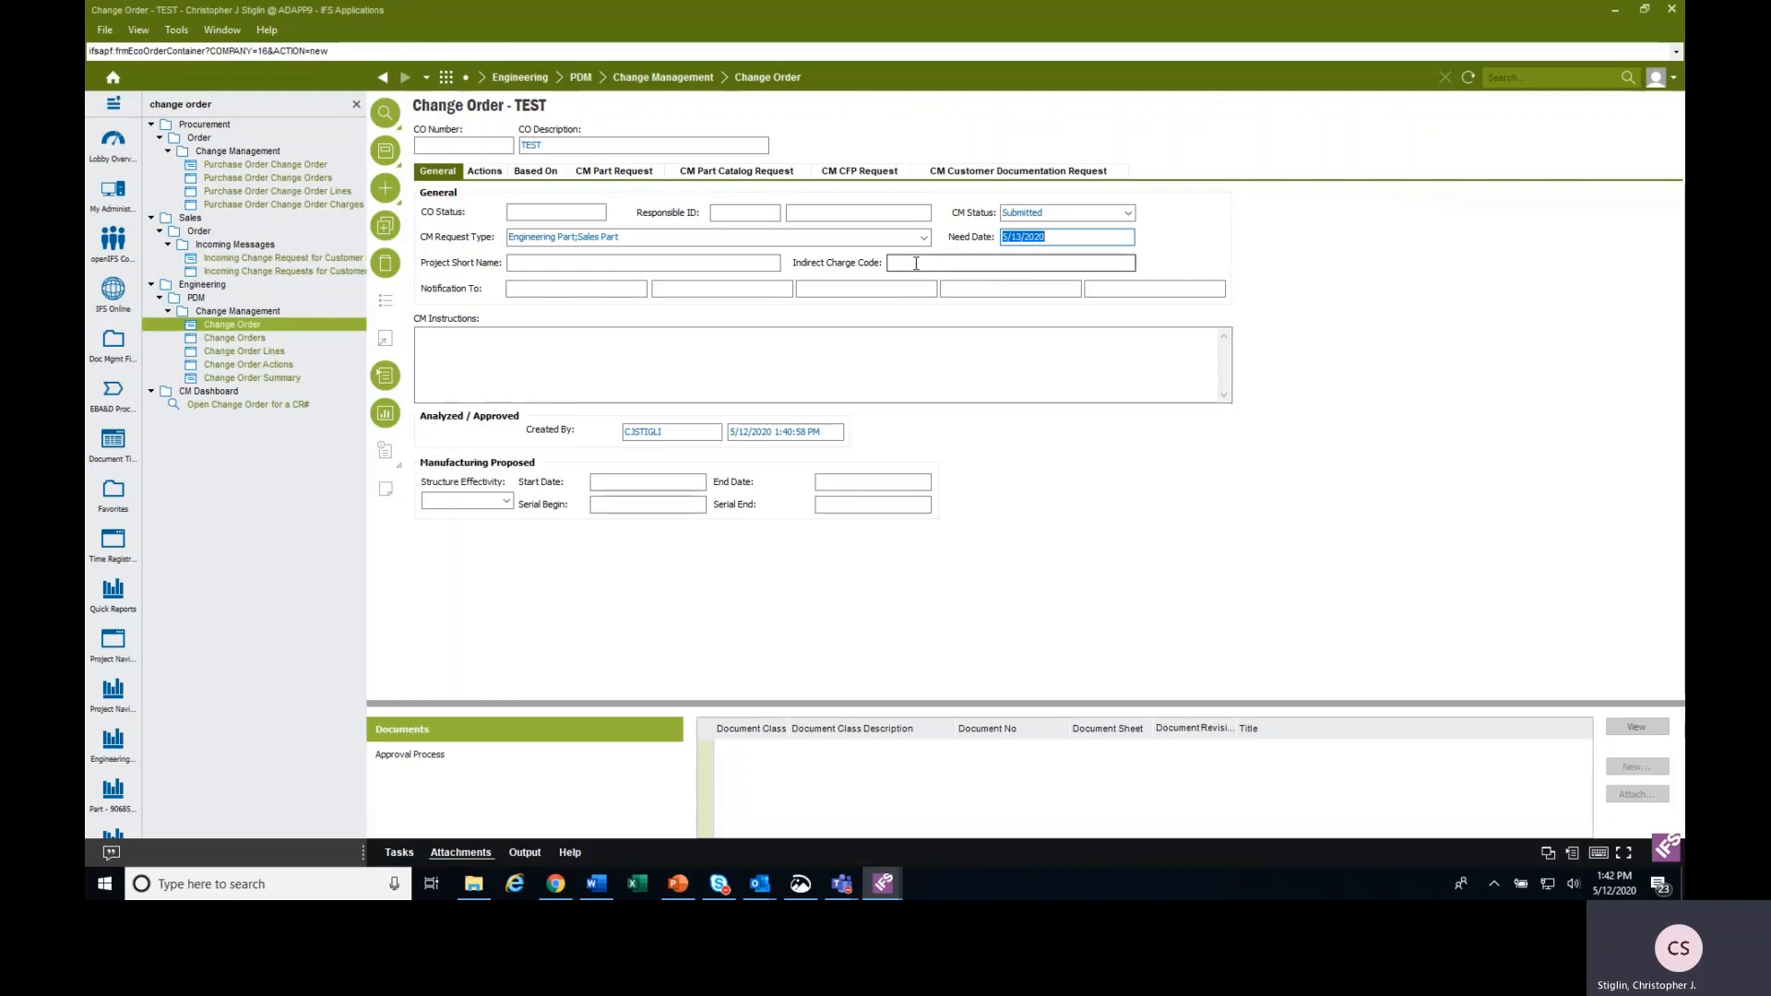
Look through the list of values for the indirect charge code and close it without choosing one.
left_click(646, 264)
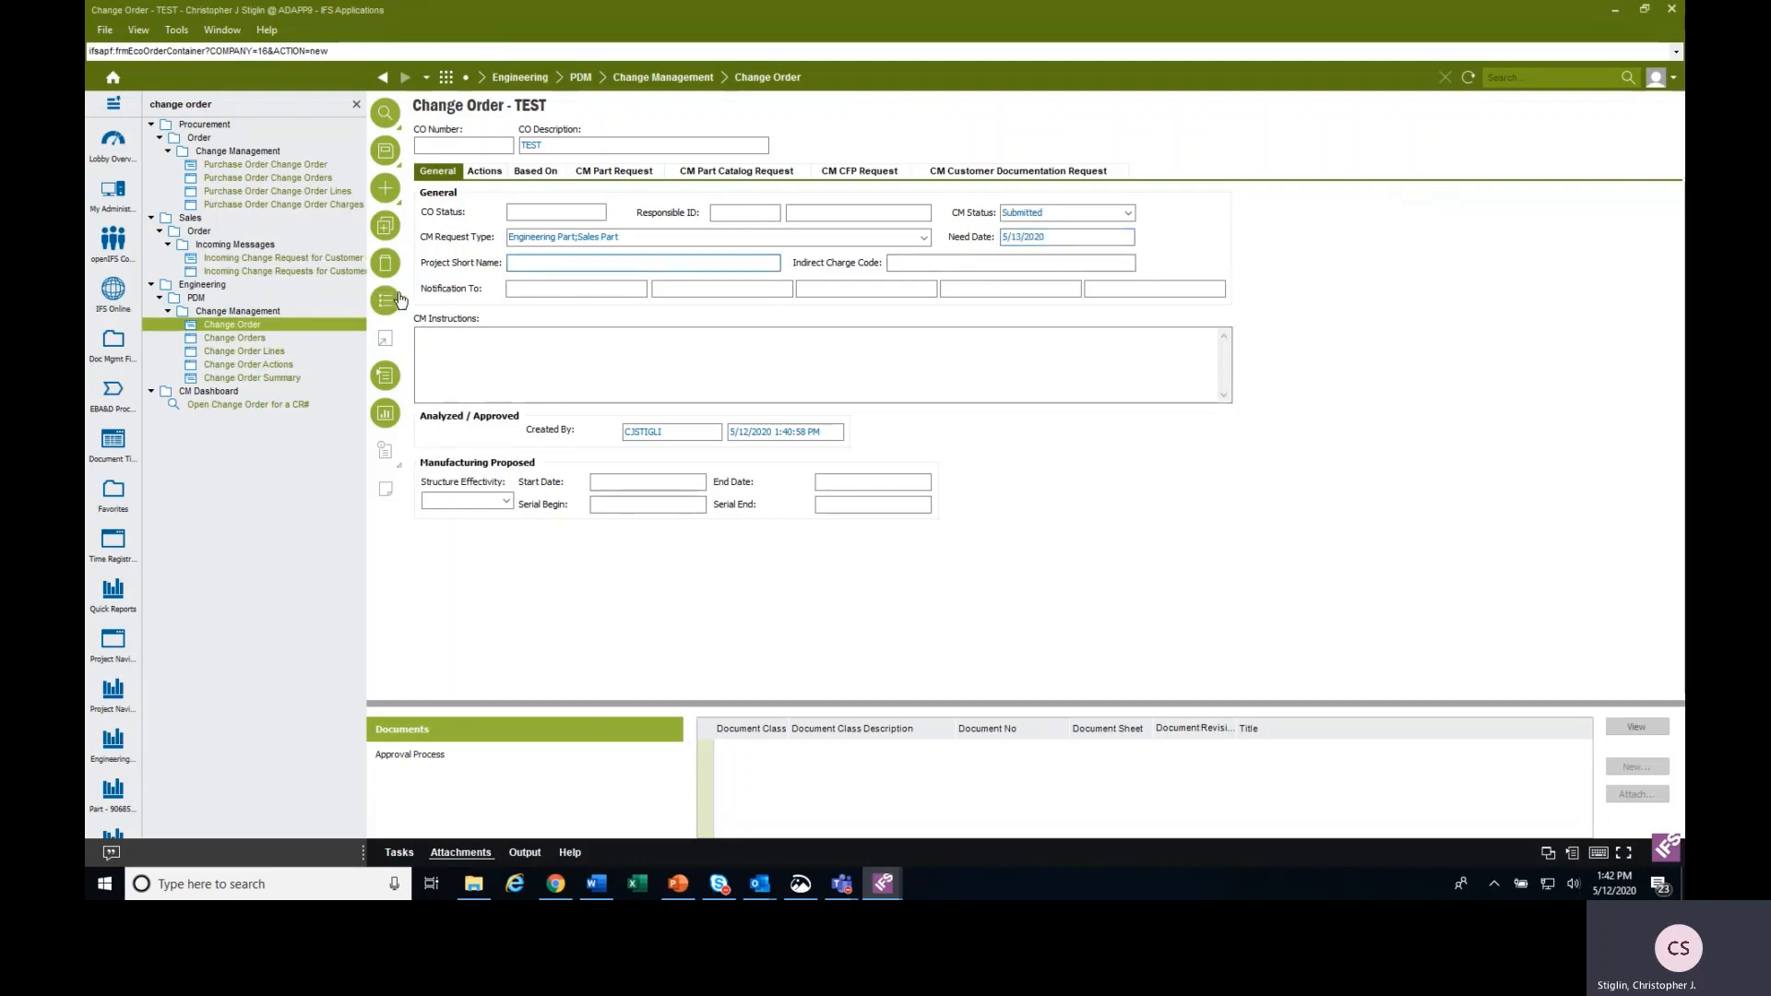
key("Tab")
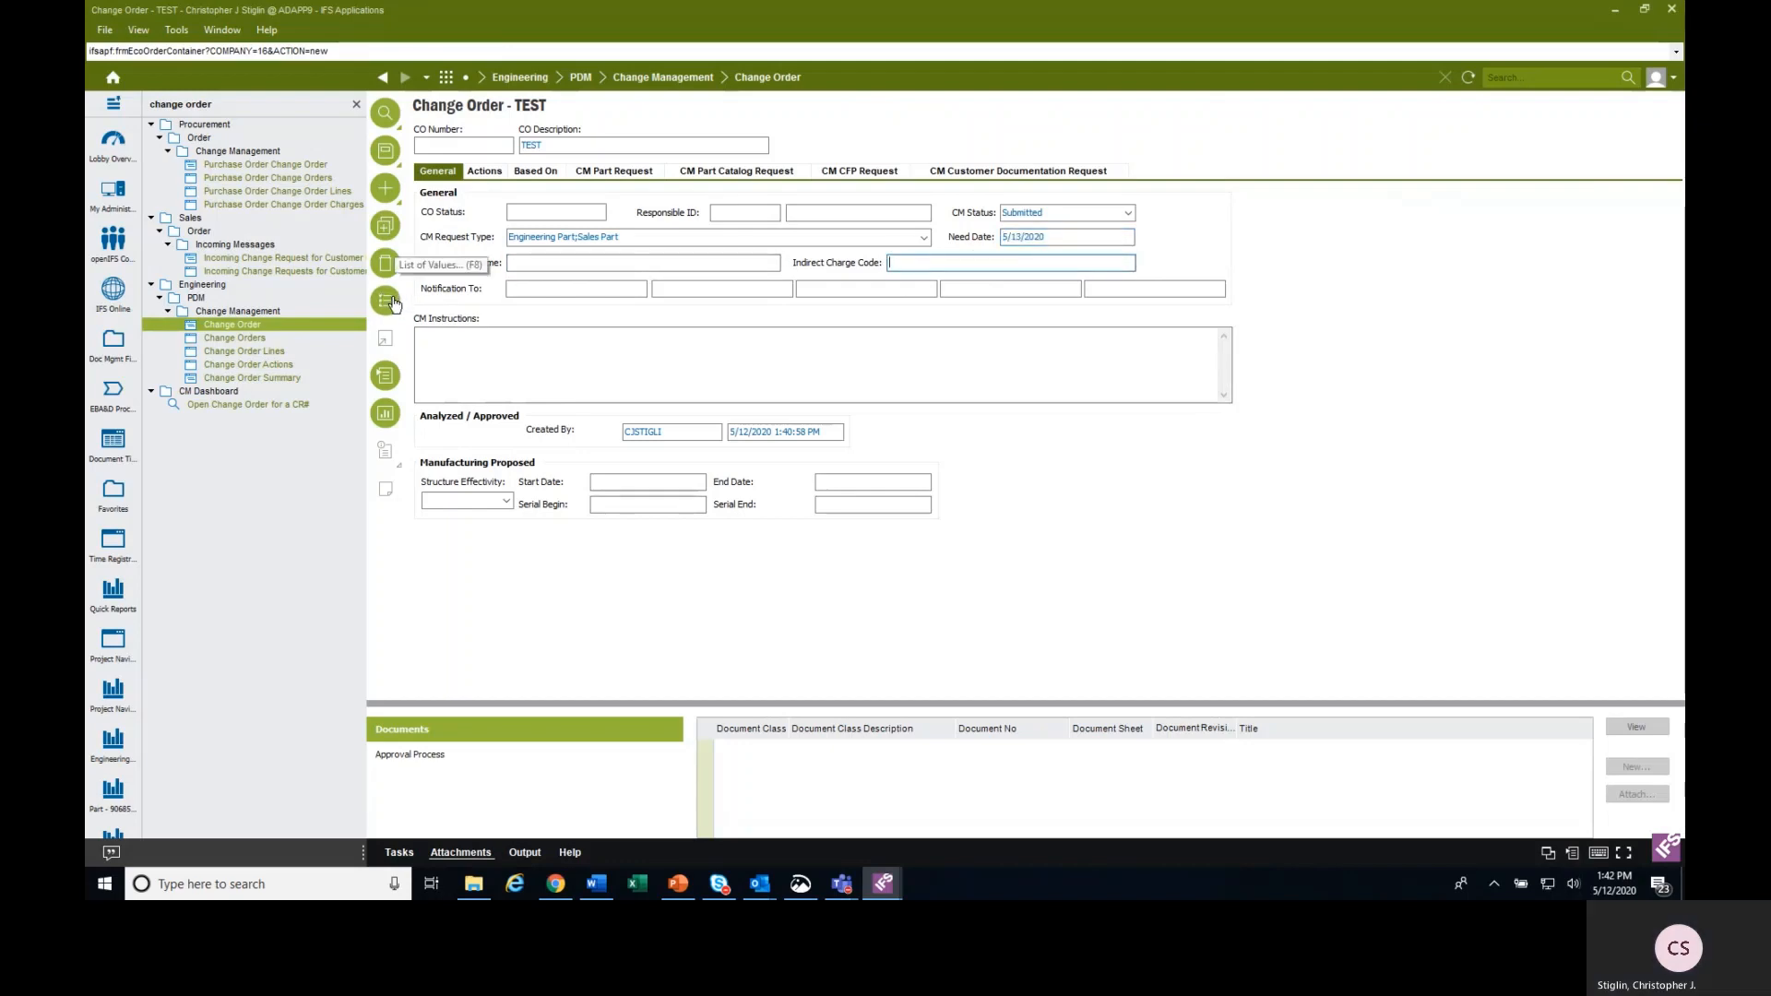
left_click(393, 304)
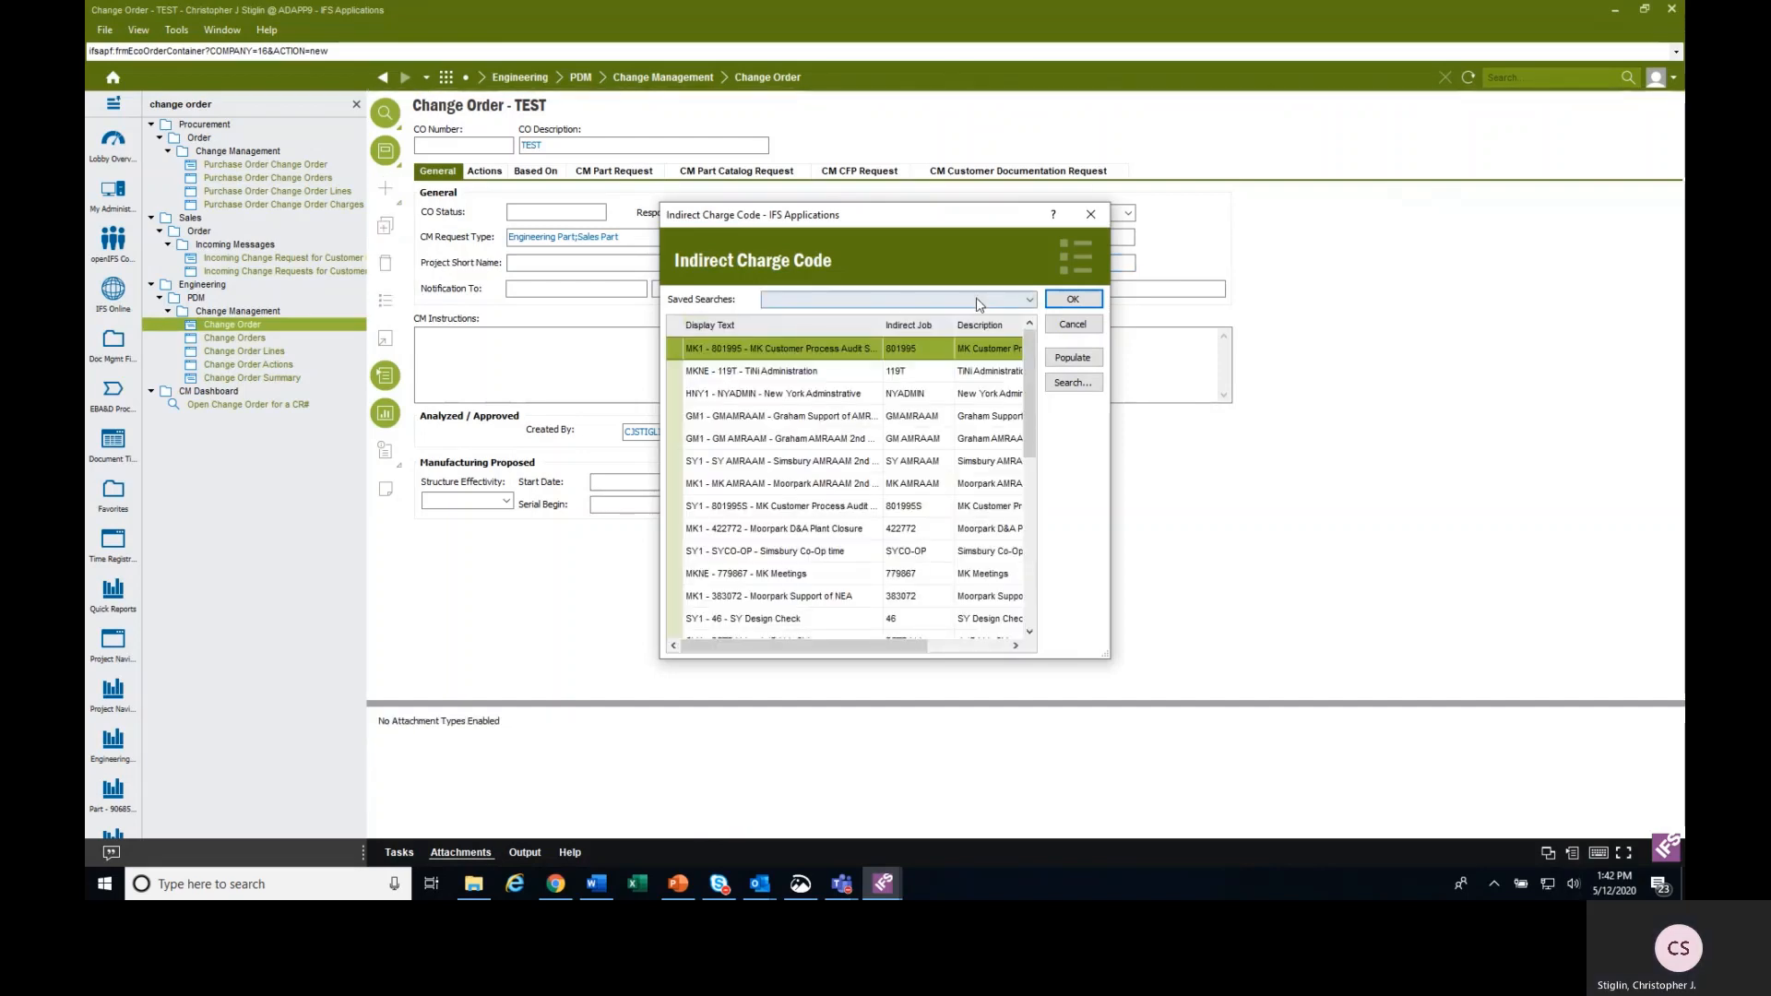
left_click(1073, 323)
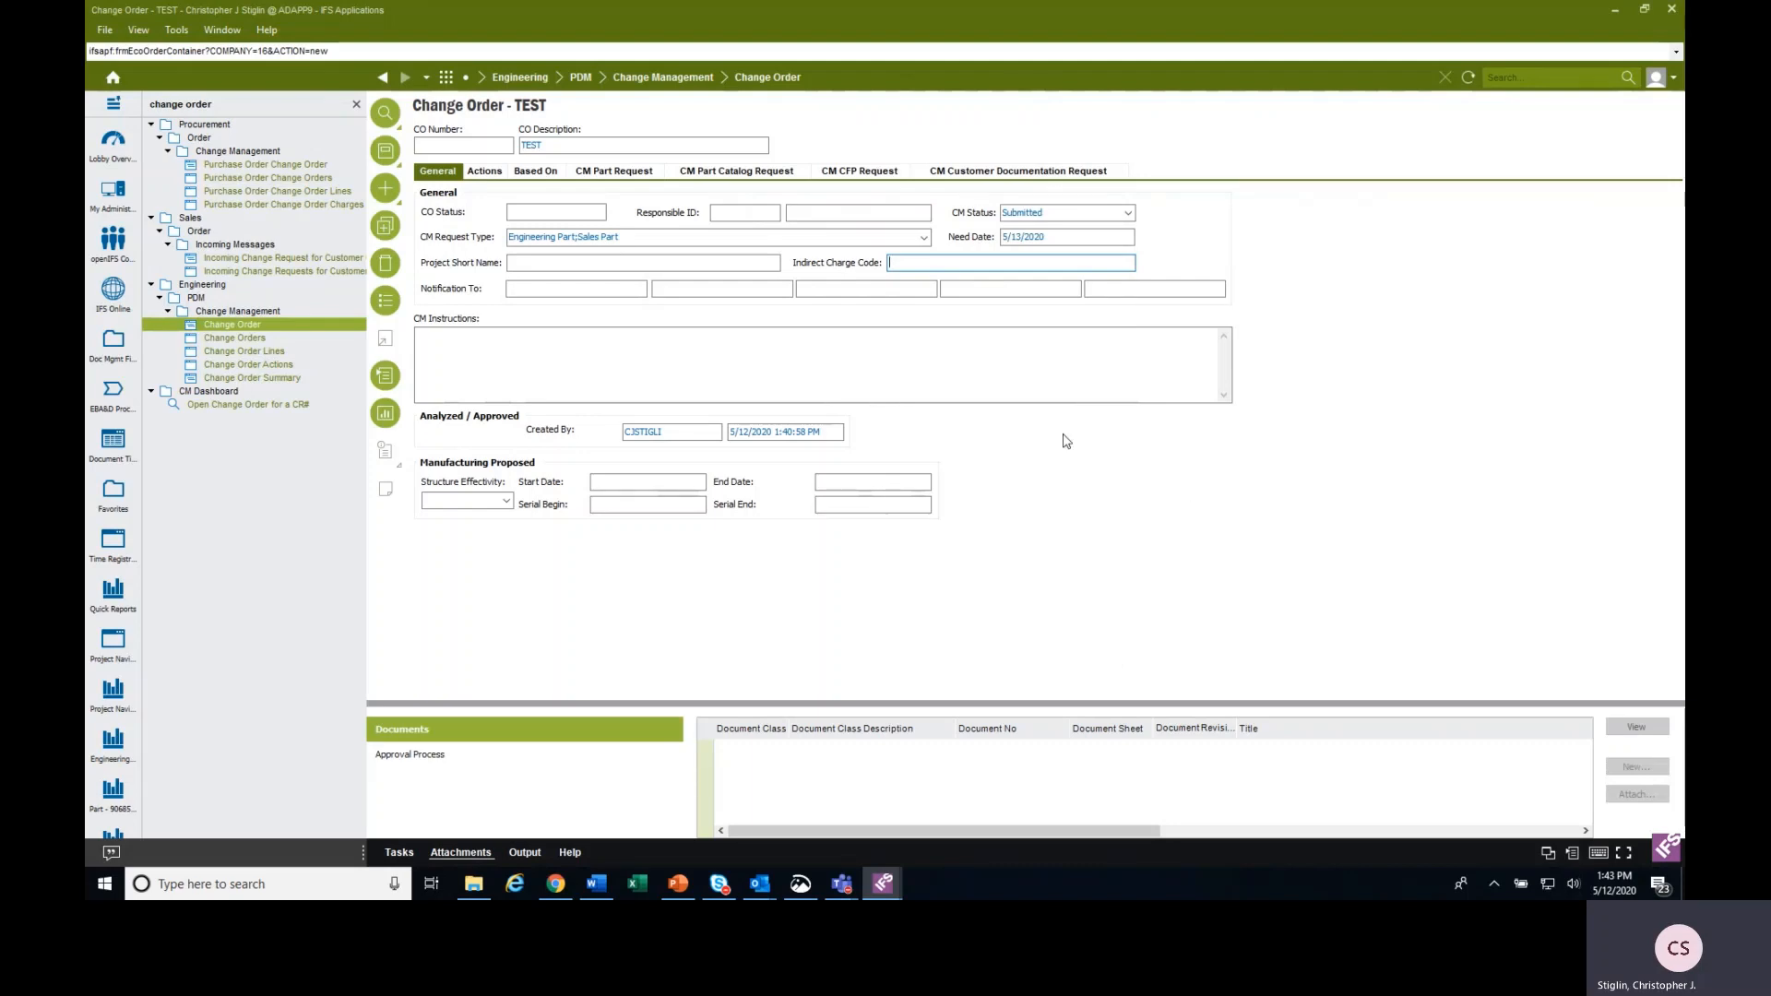
Set the project short name to C22238.PR40.P102 - COGS from its list of values.
left_click(605, 266)
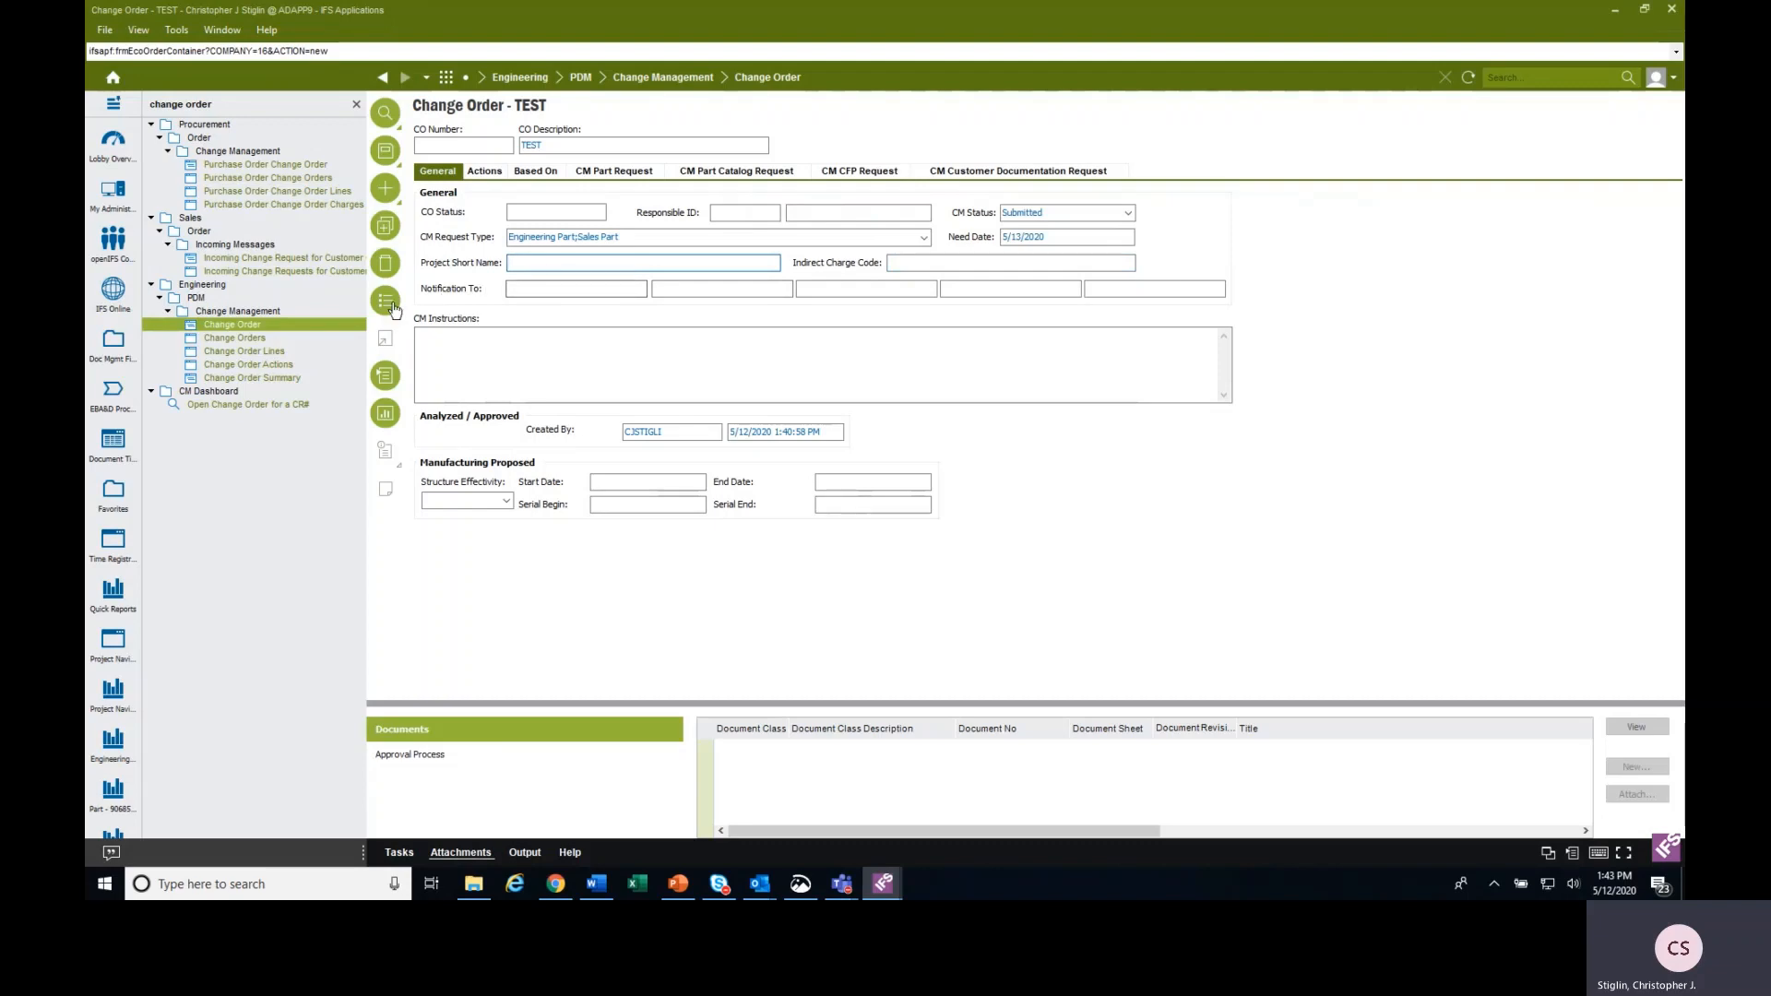
left_click(385, 263)
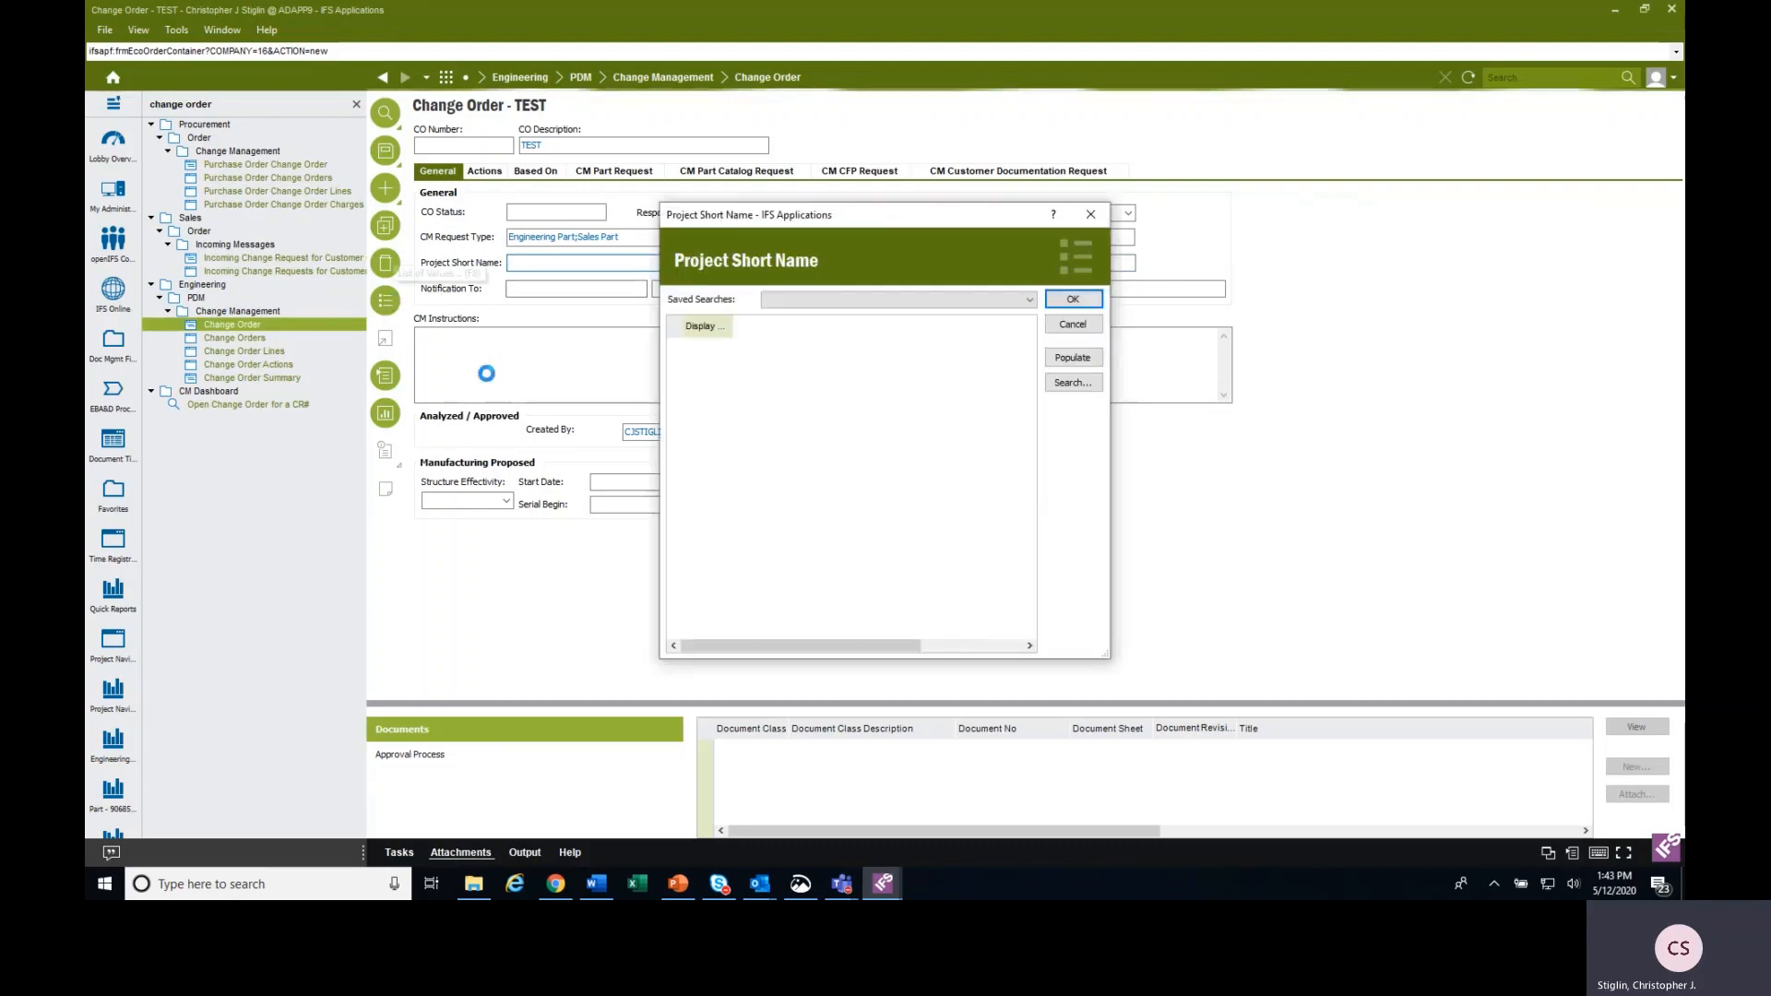
left_click(1072, 384)
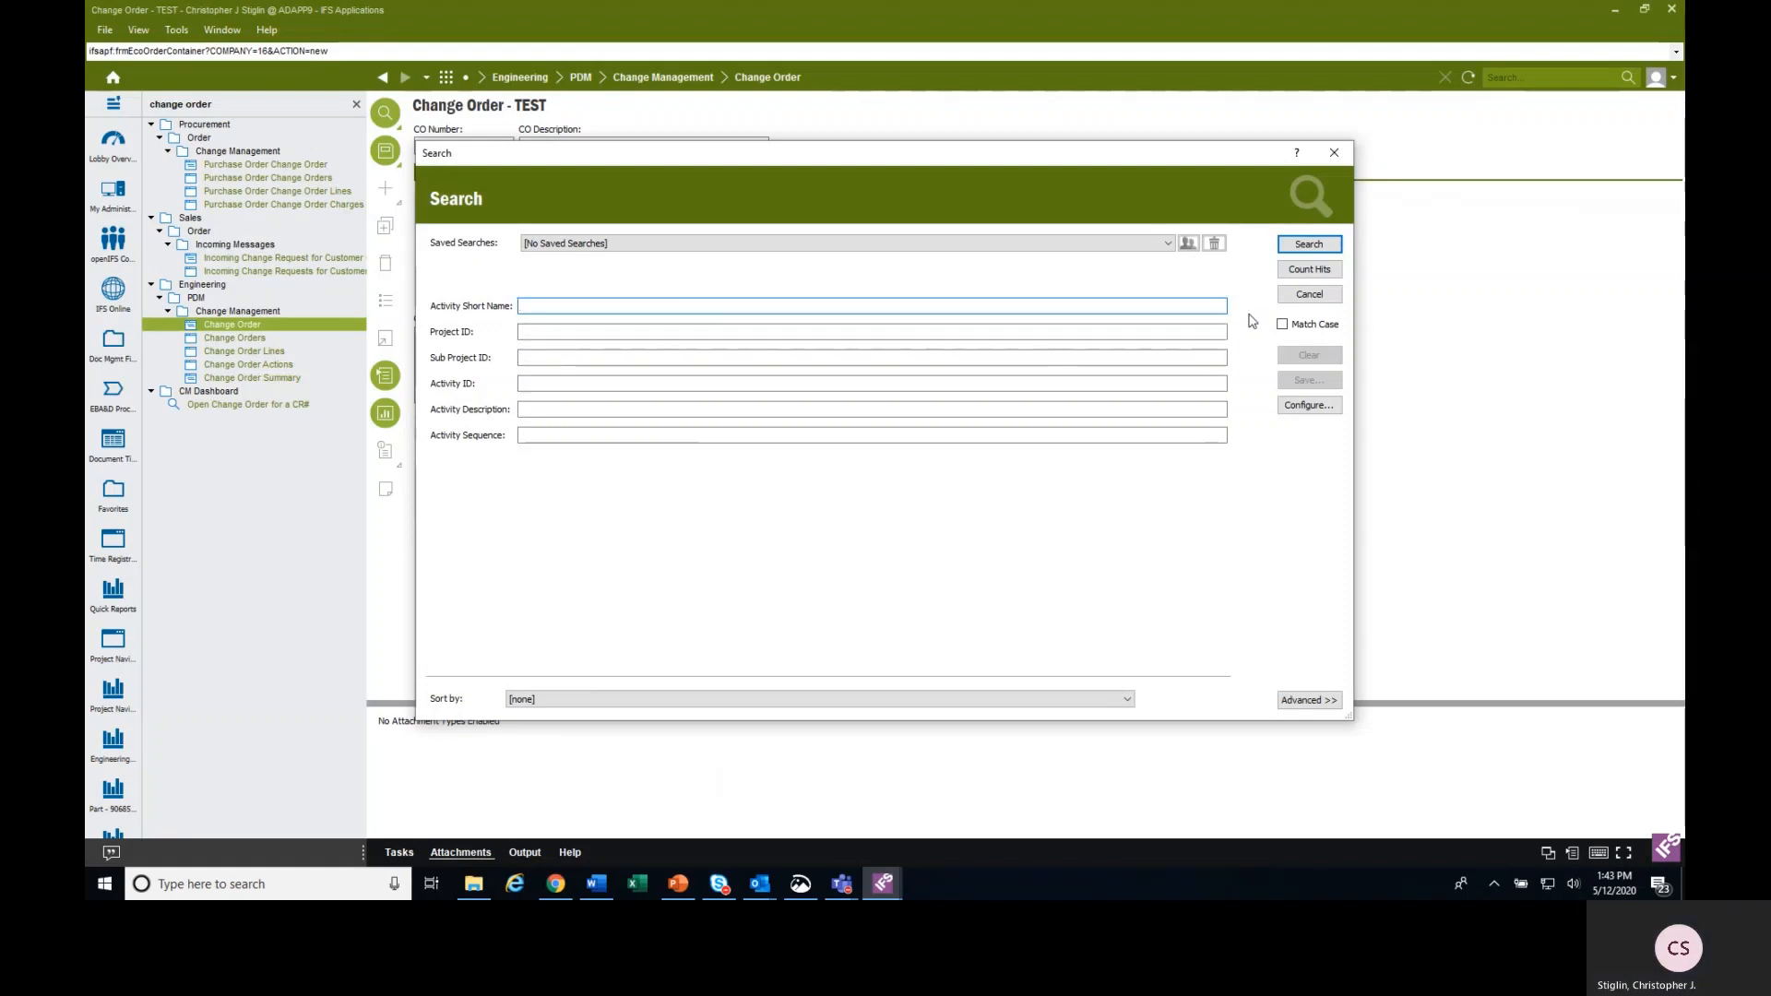
left_click(1325, 294)
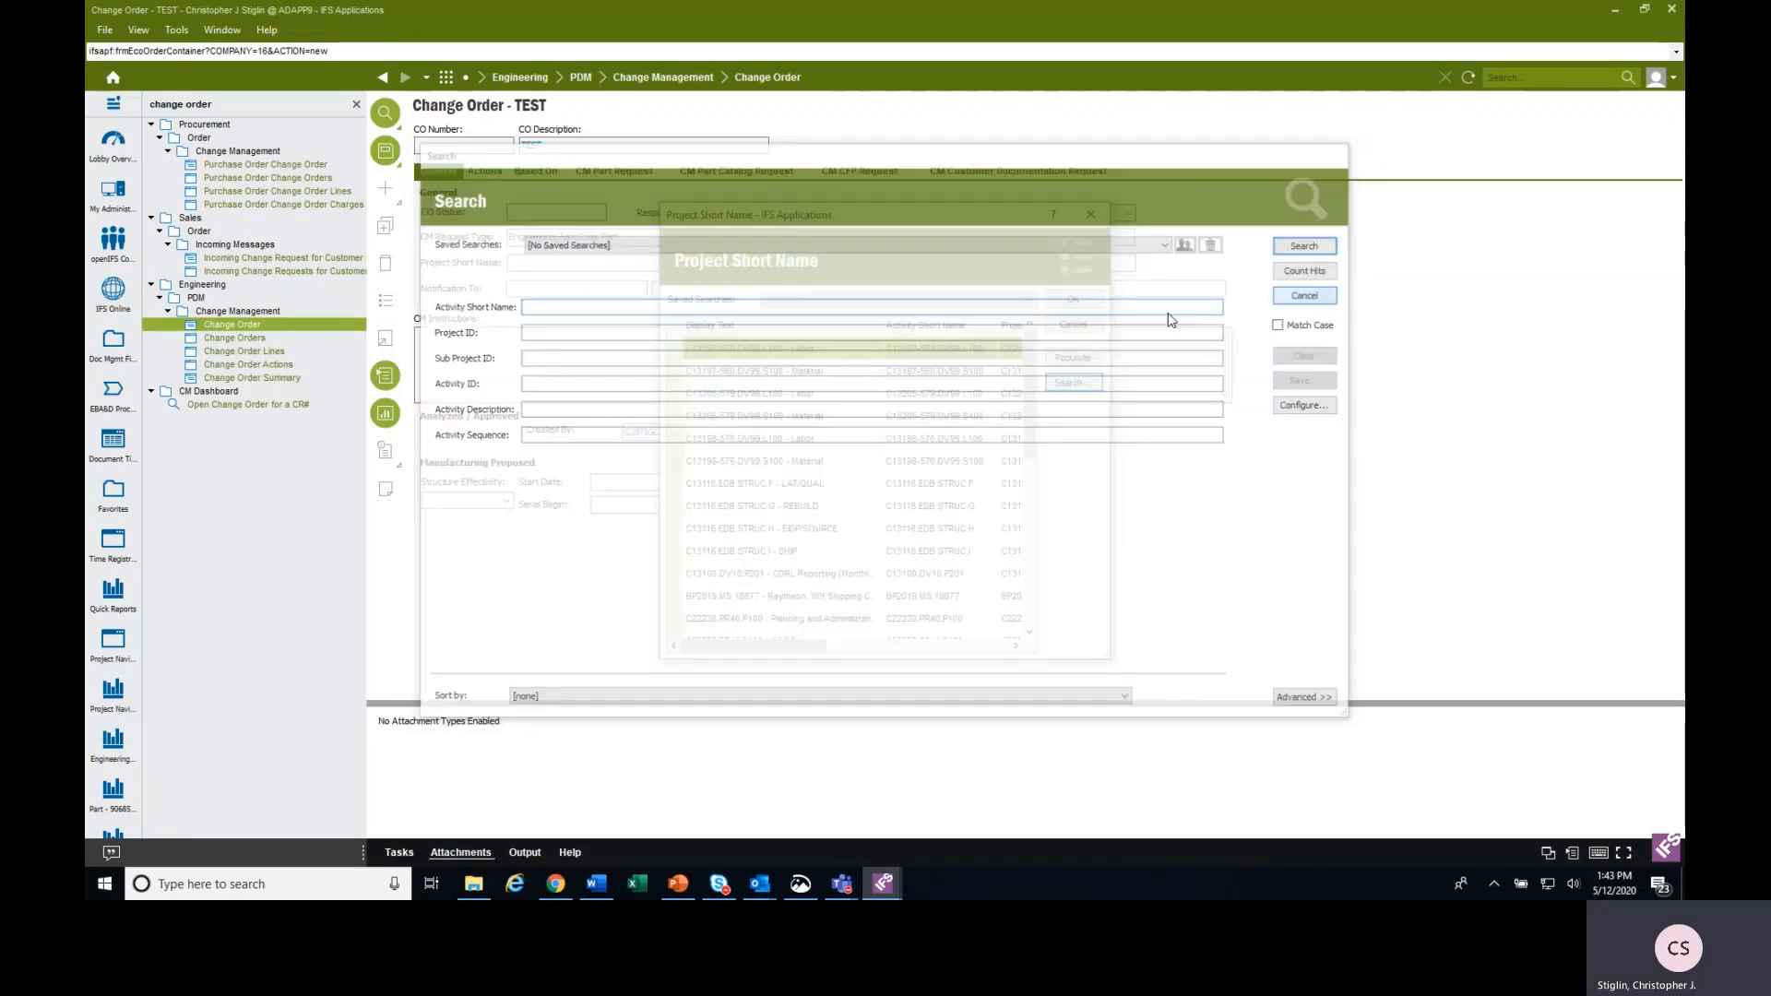
scroll(784, 480, "down", 3)
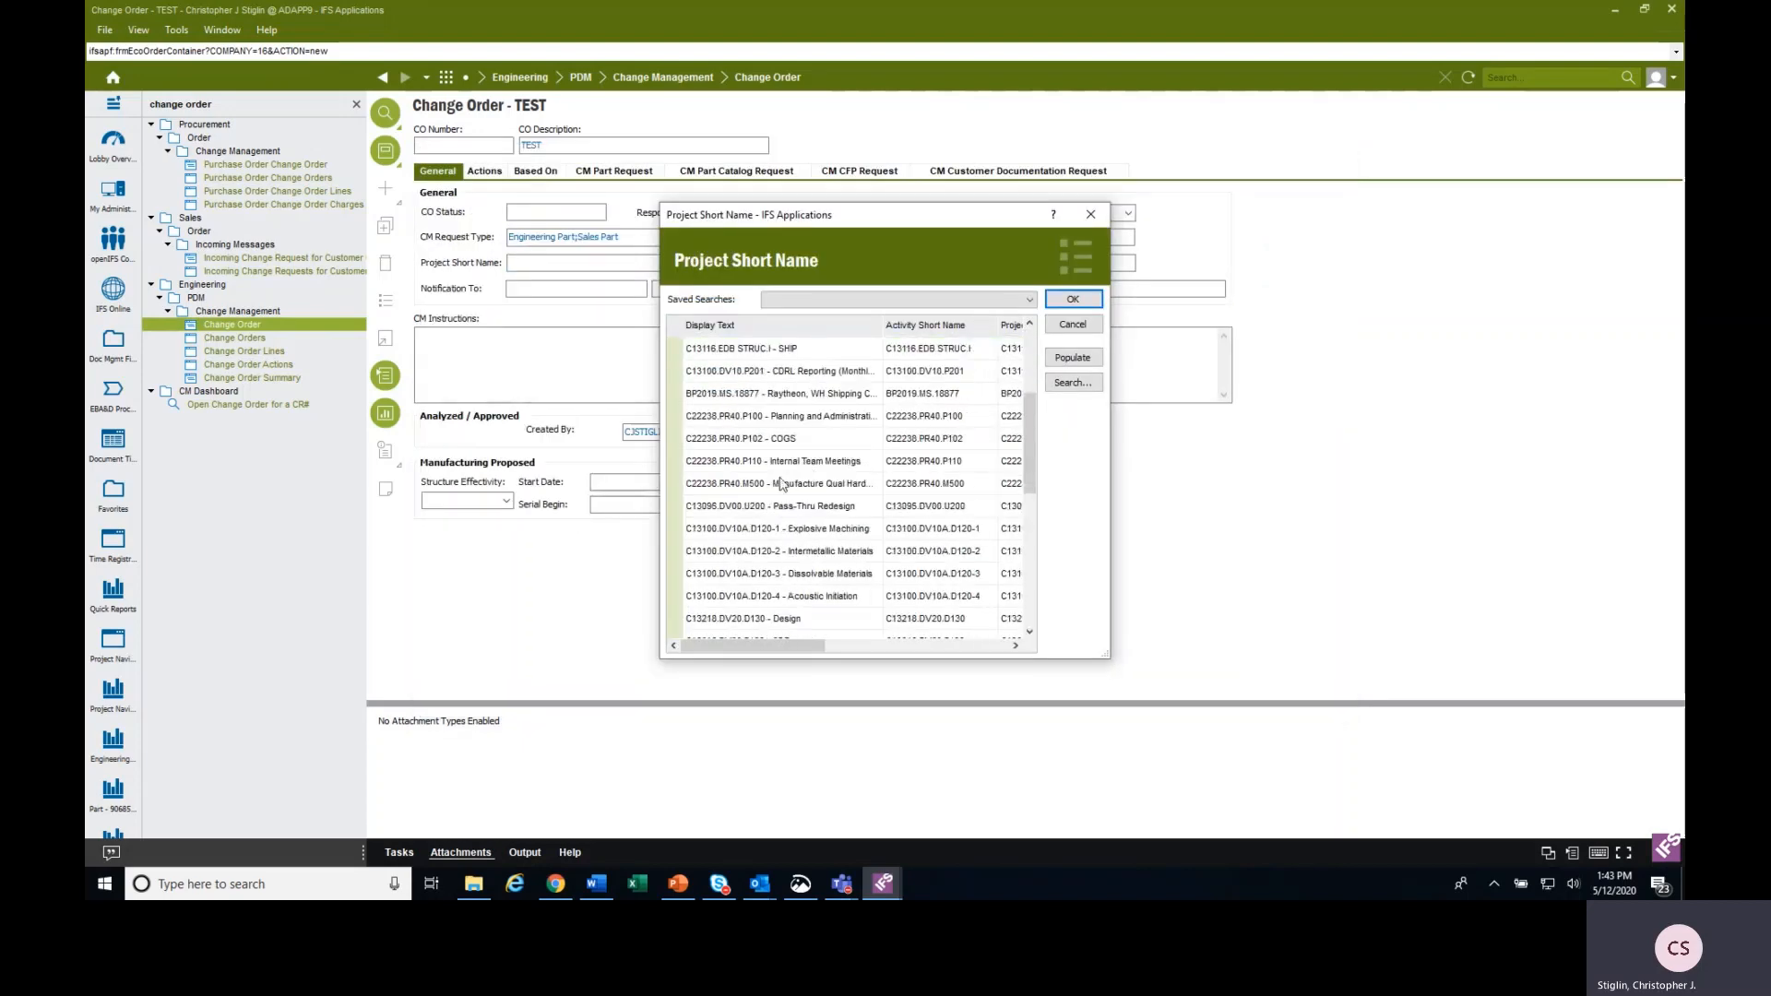
left_click(762, 439)
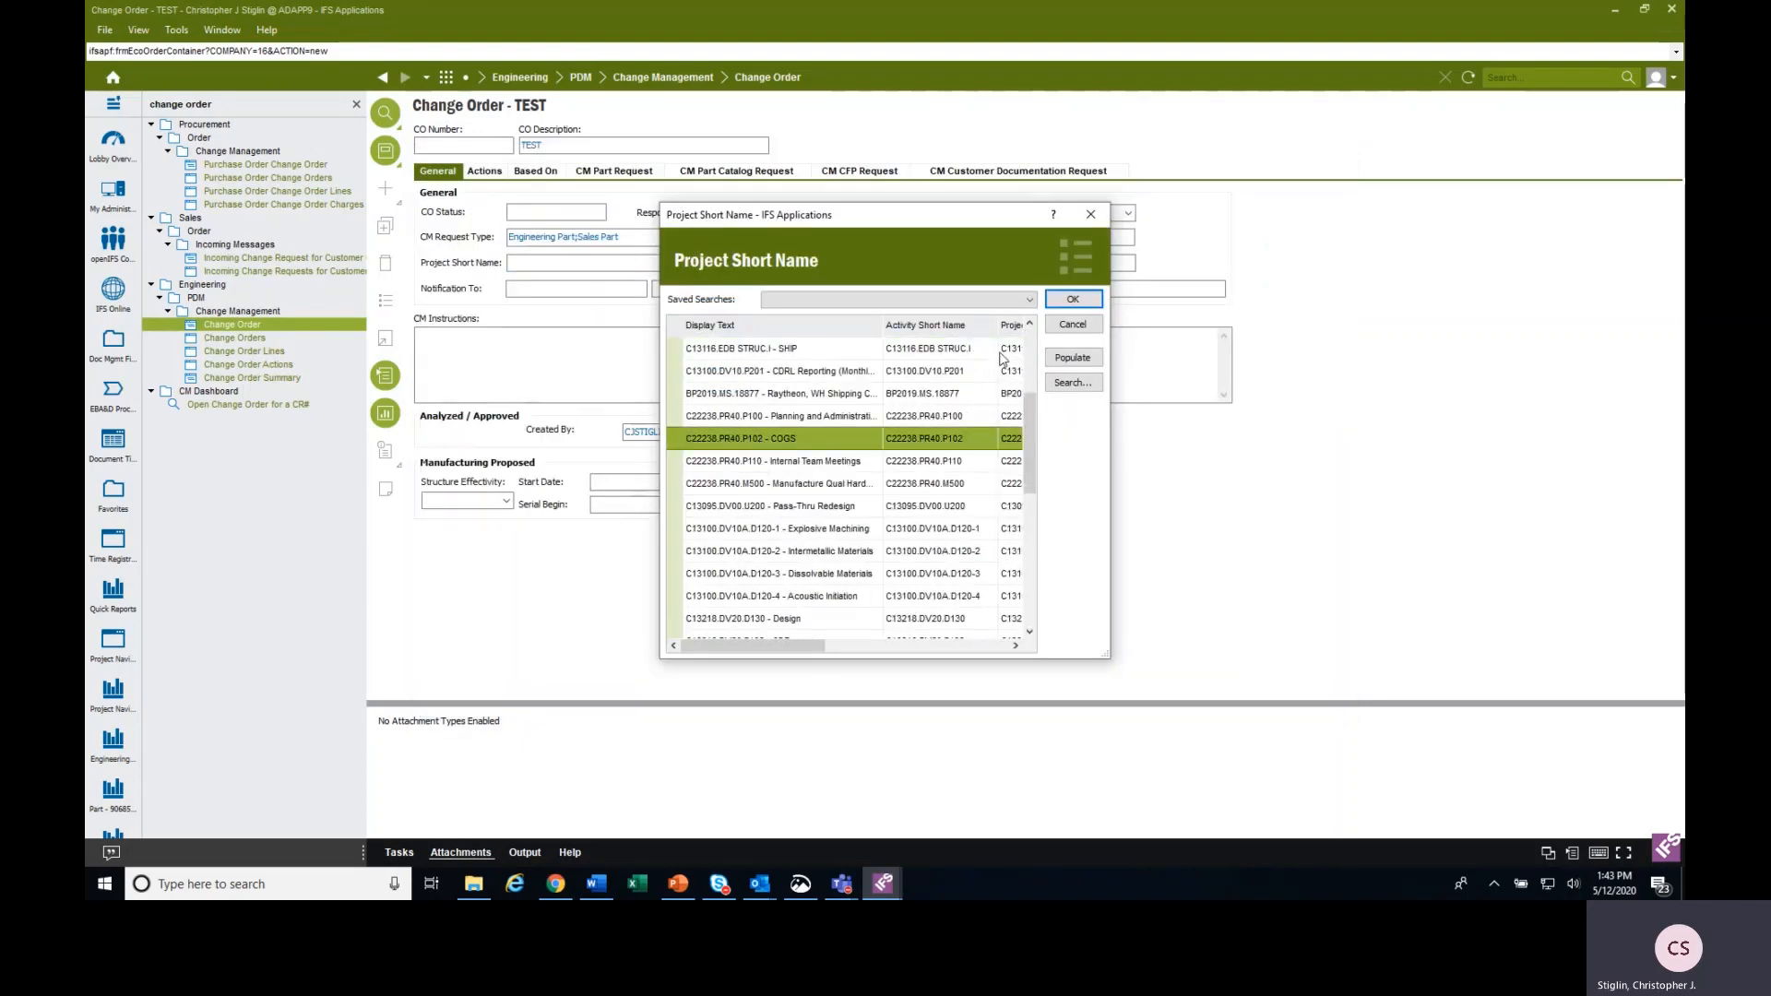
left_click(1073, 299)
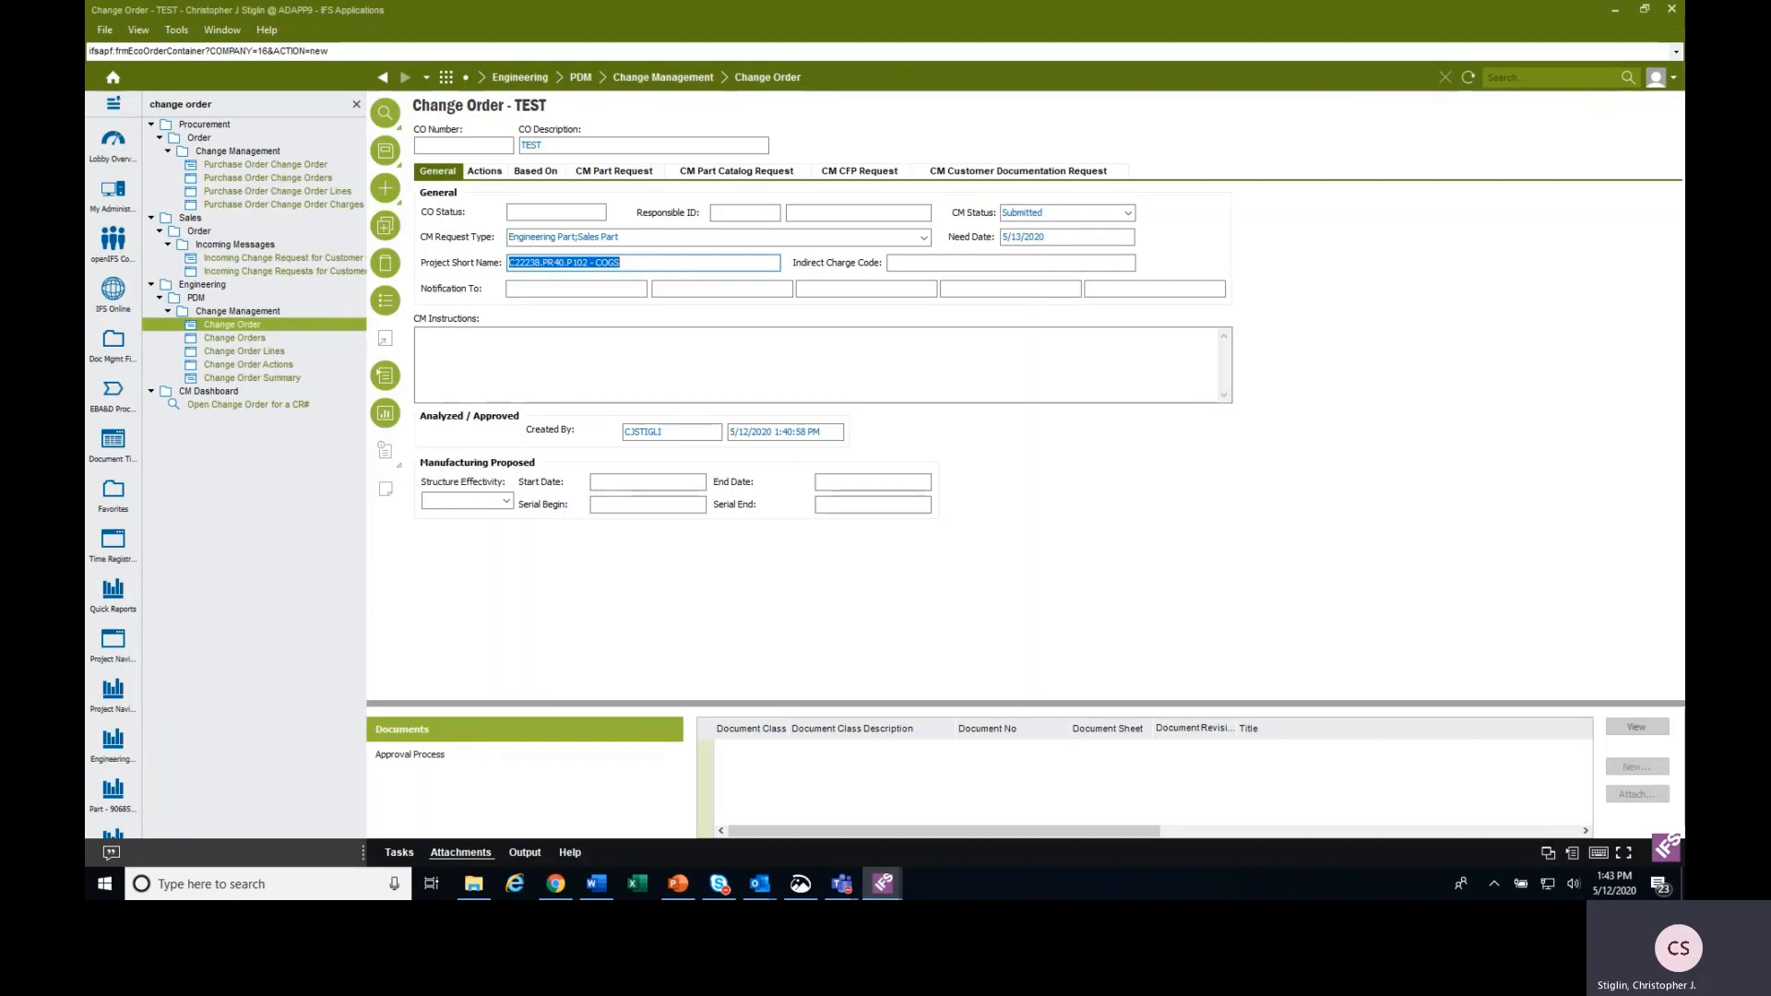
Search the Notification To list of users with the previous search criteria and close it without choosing anyone.
left_click(544, 293)
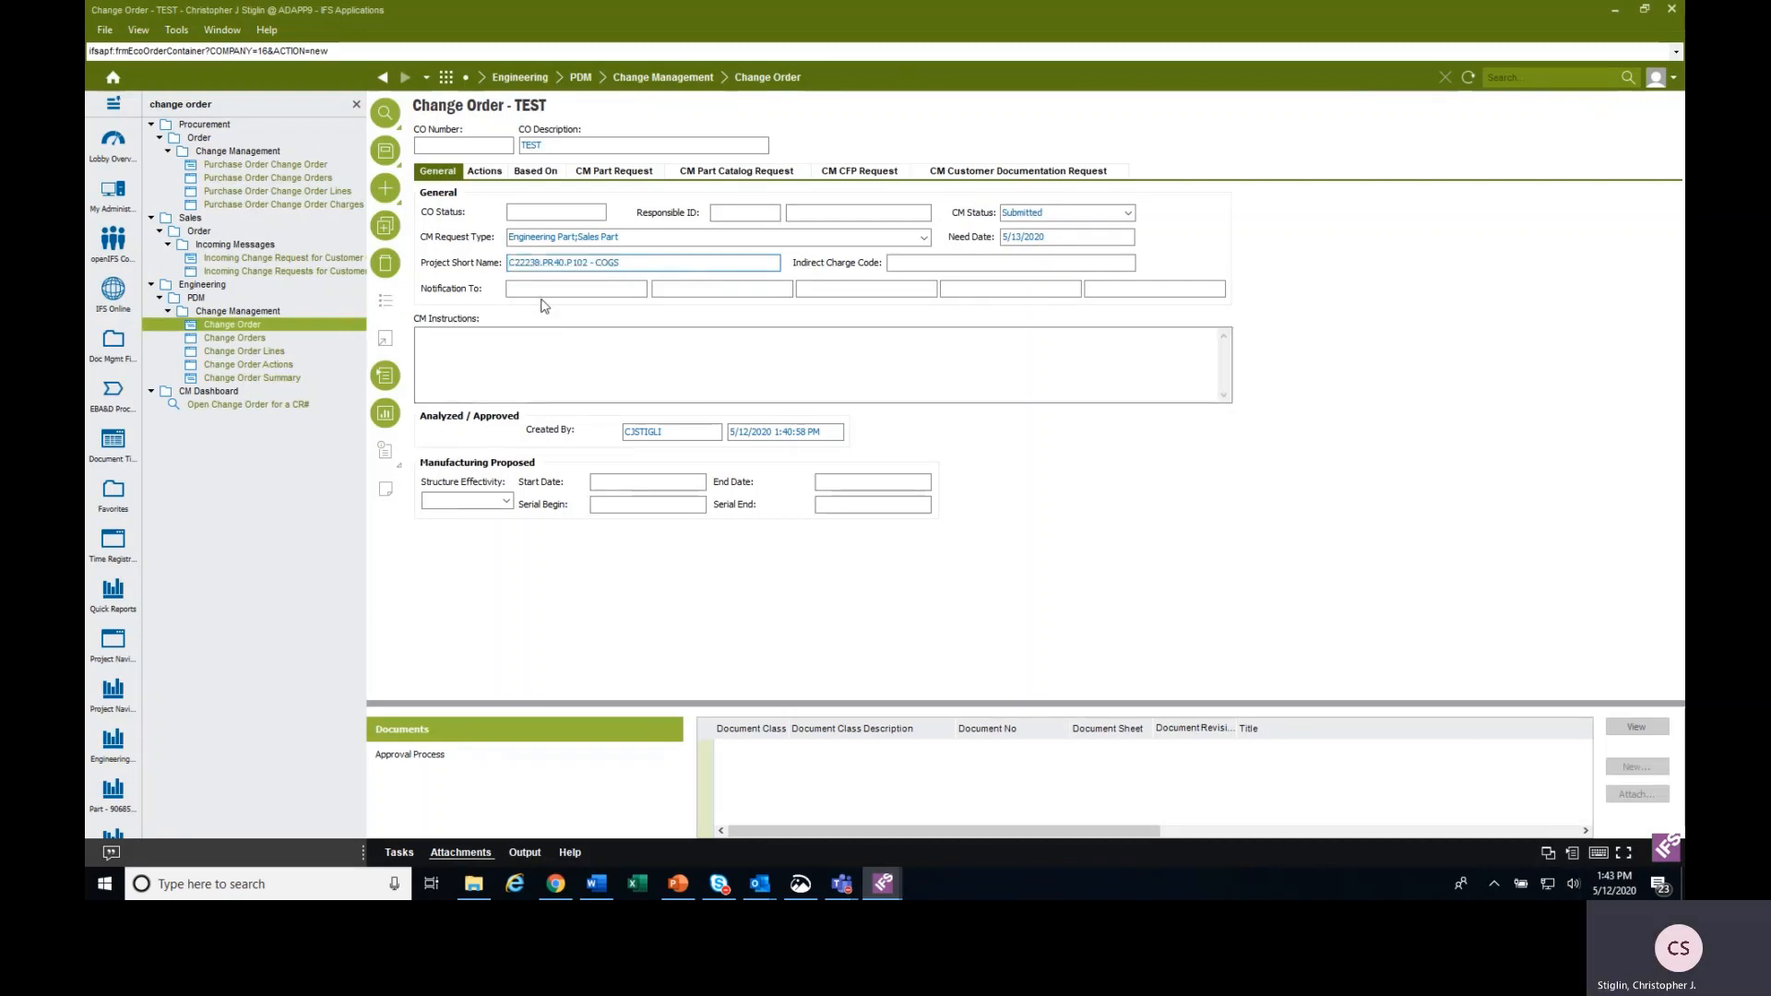
left_click(711, 289)
left_click(850, 290)
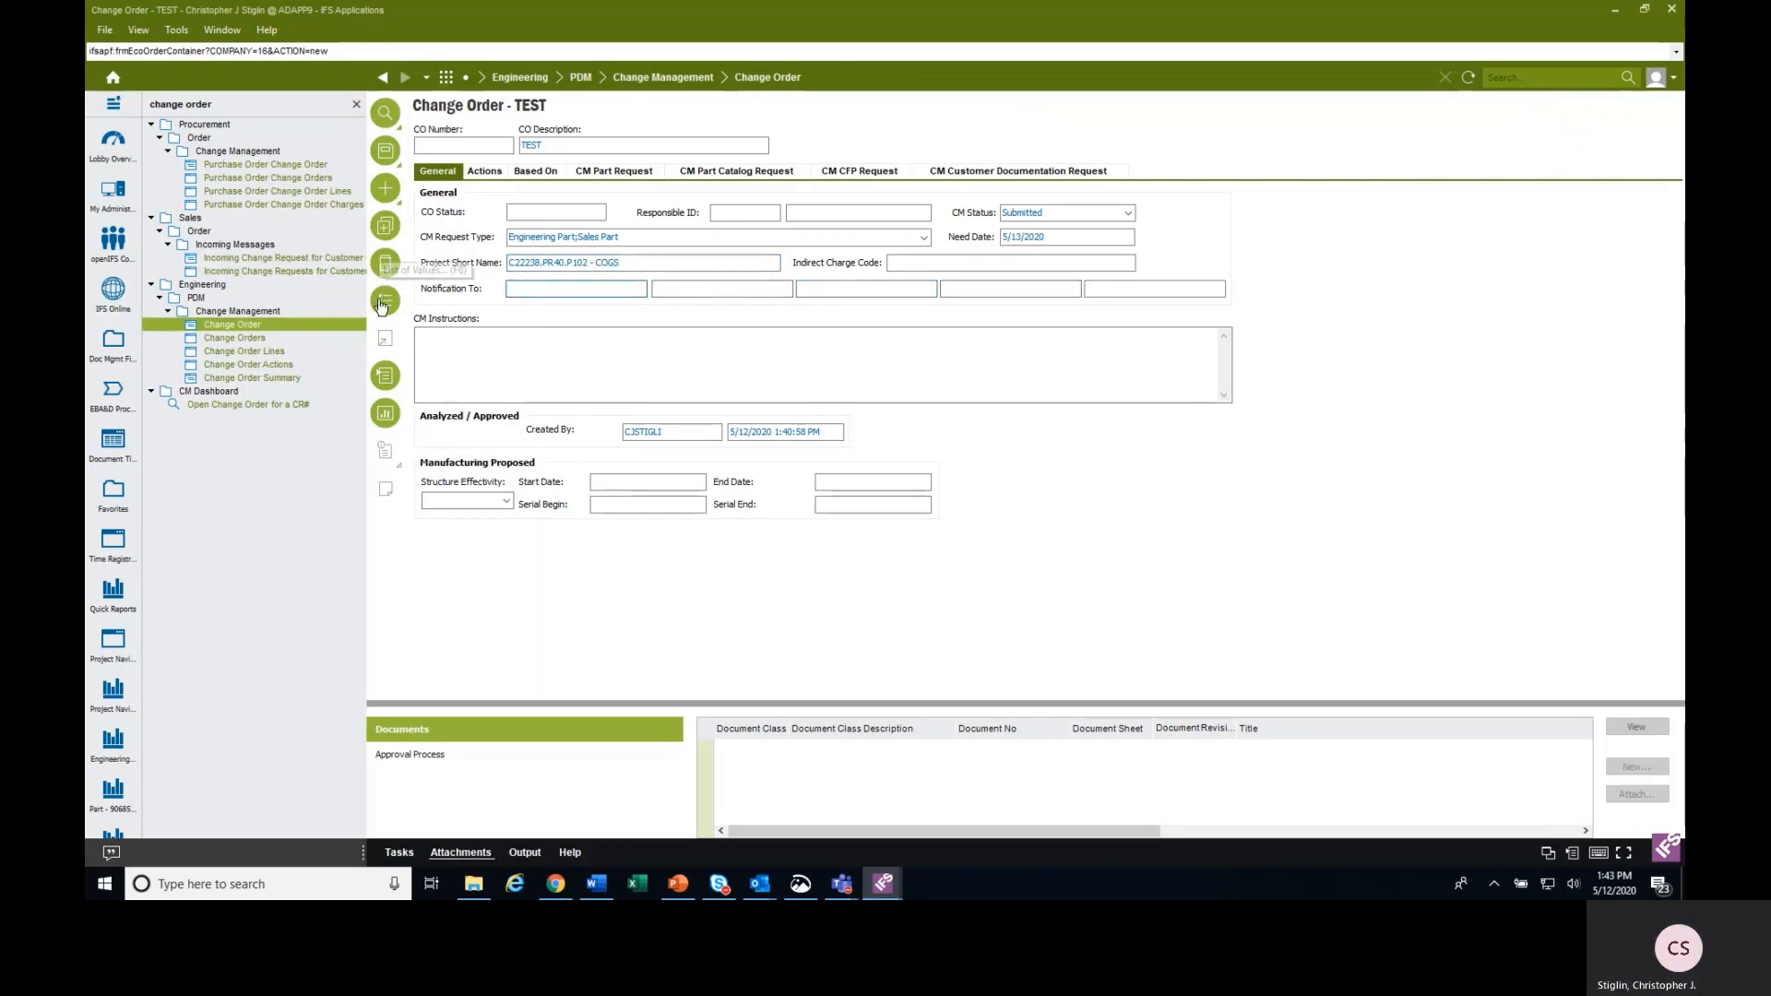
left_click(385, 263)
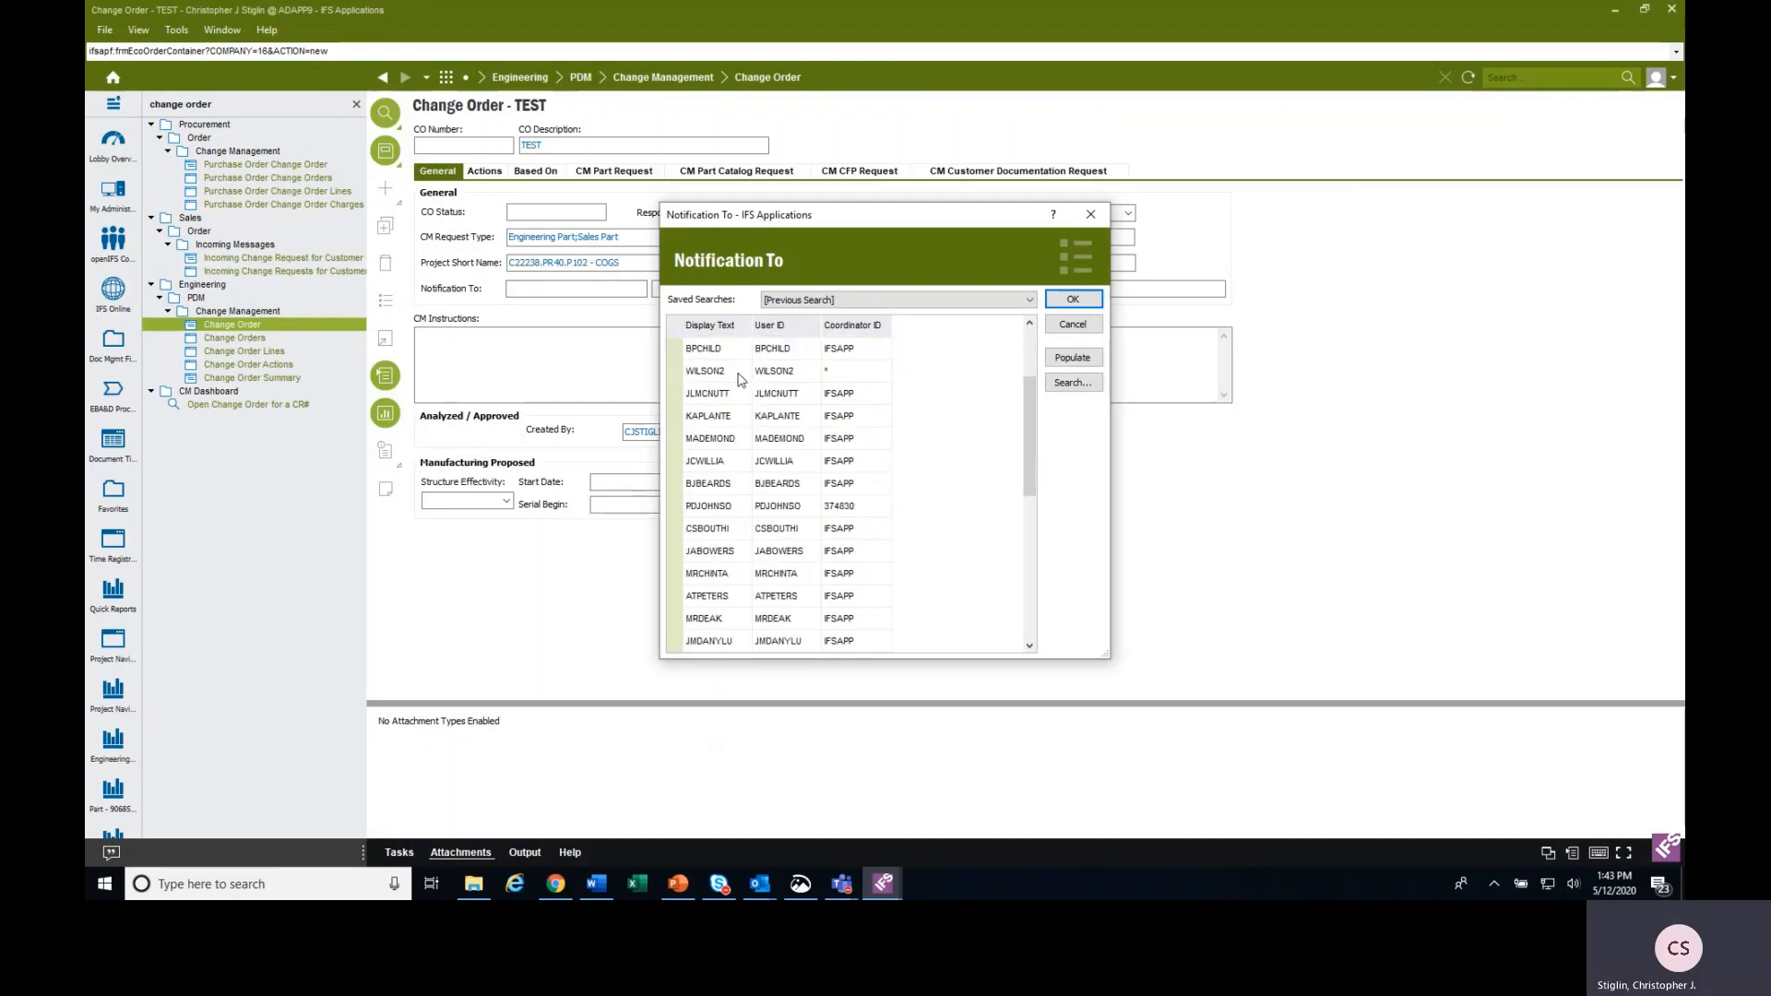
left_click(1066, 387)
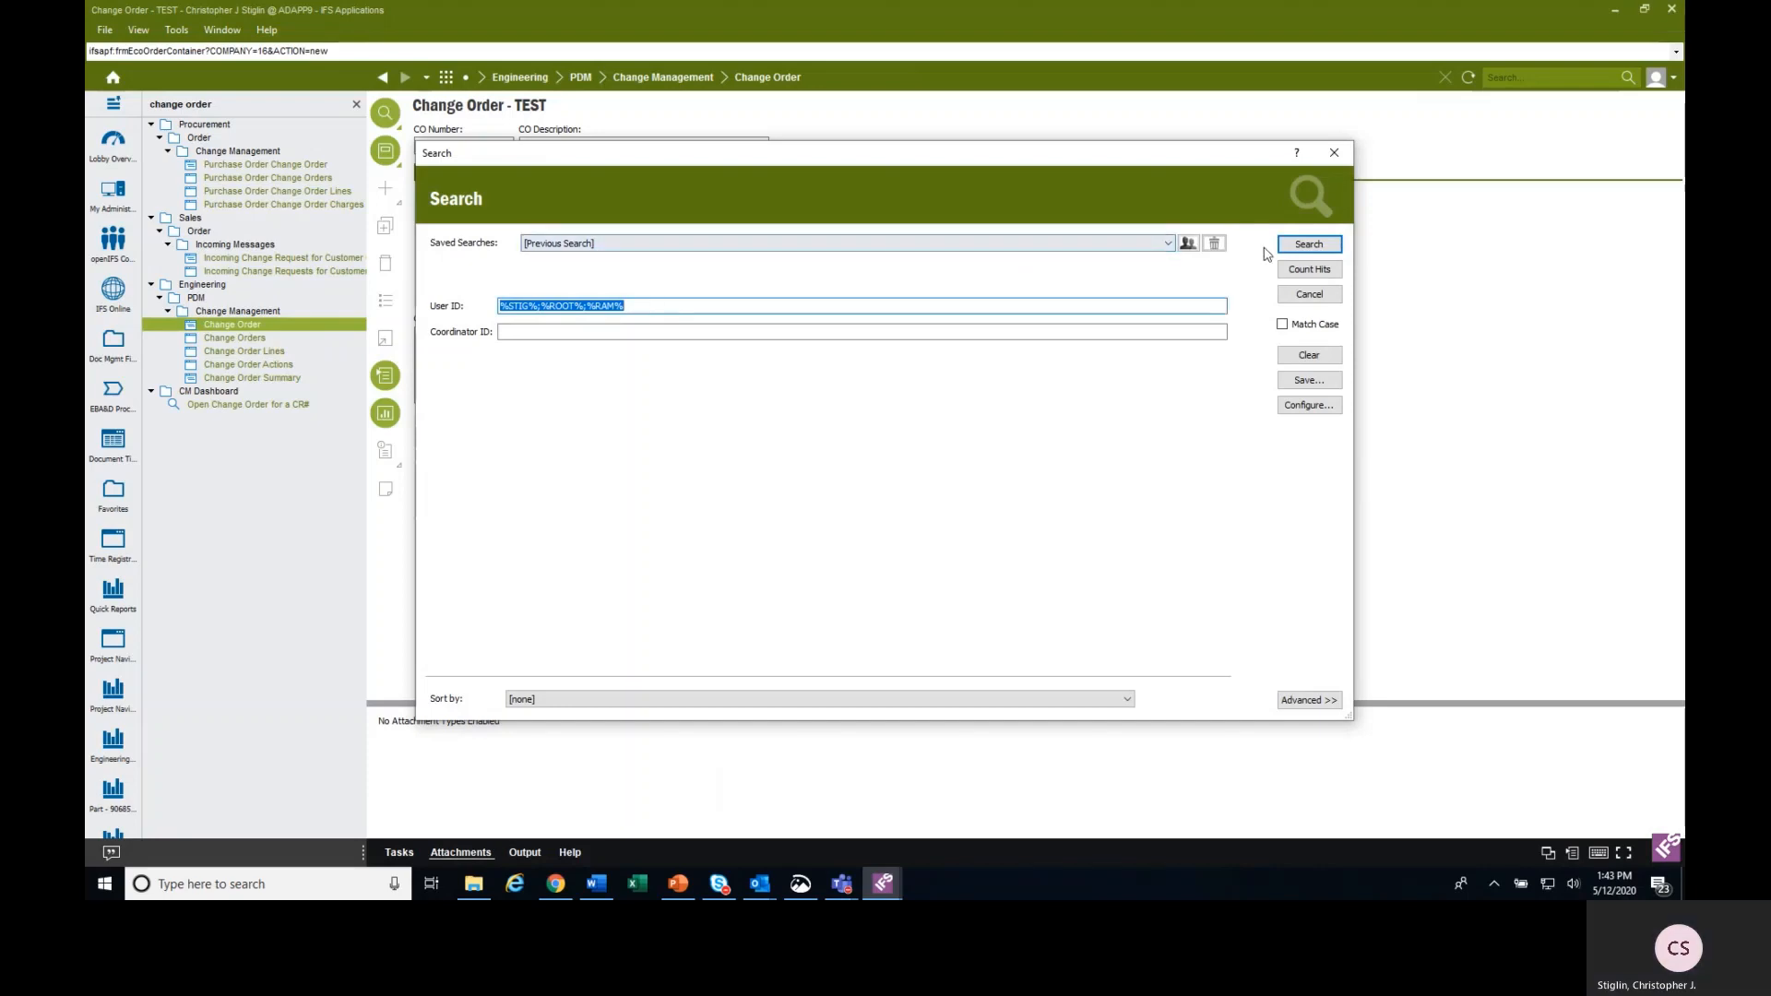
left_click(1310, 251)
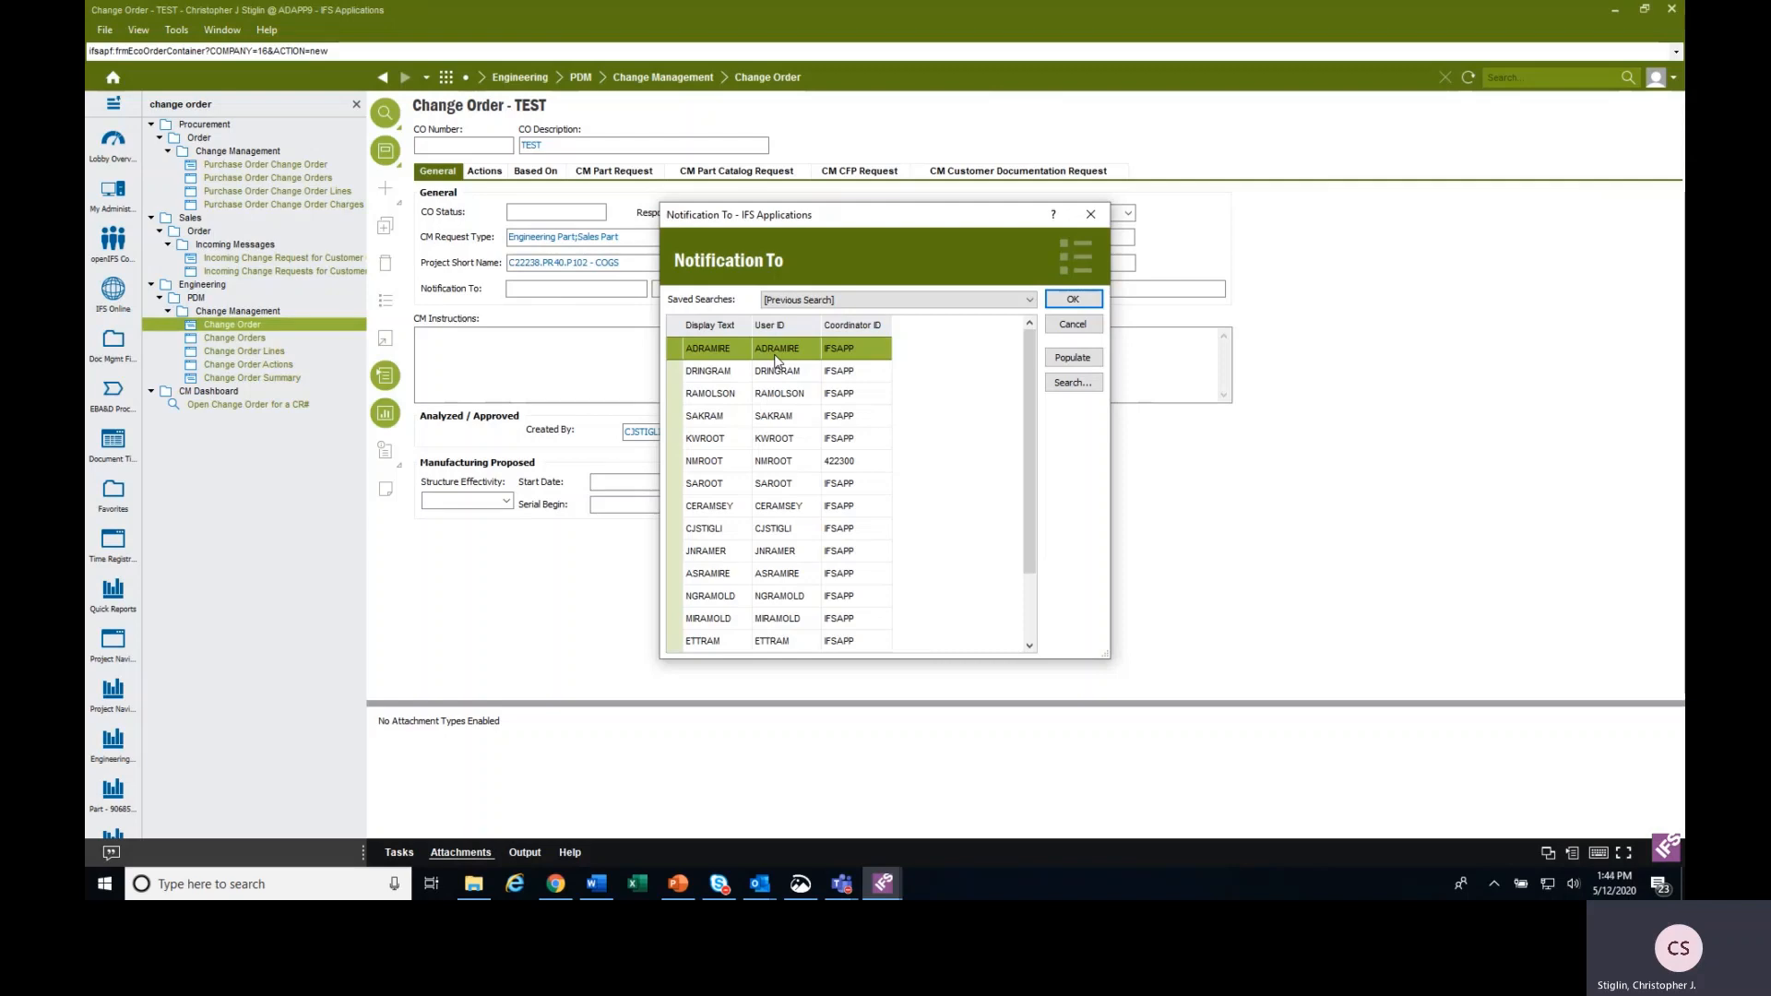
left_click(1071, 325)
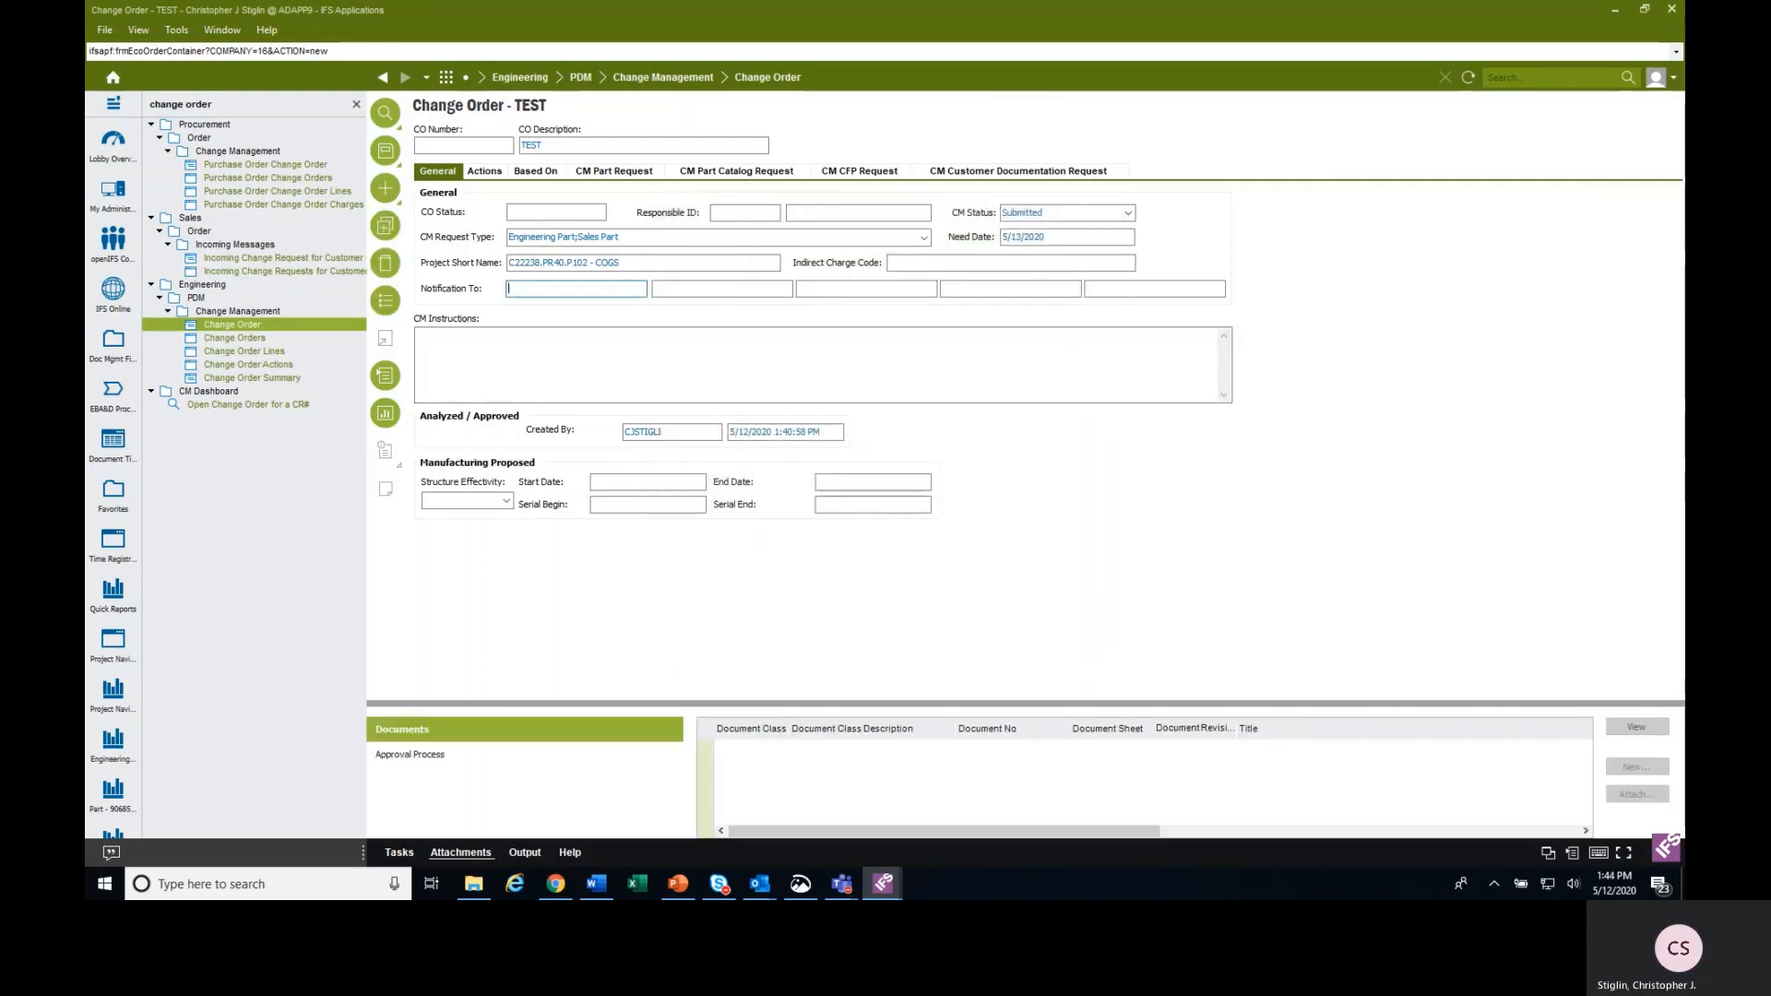
Enter "test test test" as the CM instructions of the change order.
left_click(753, 354)
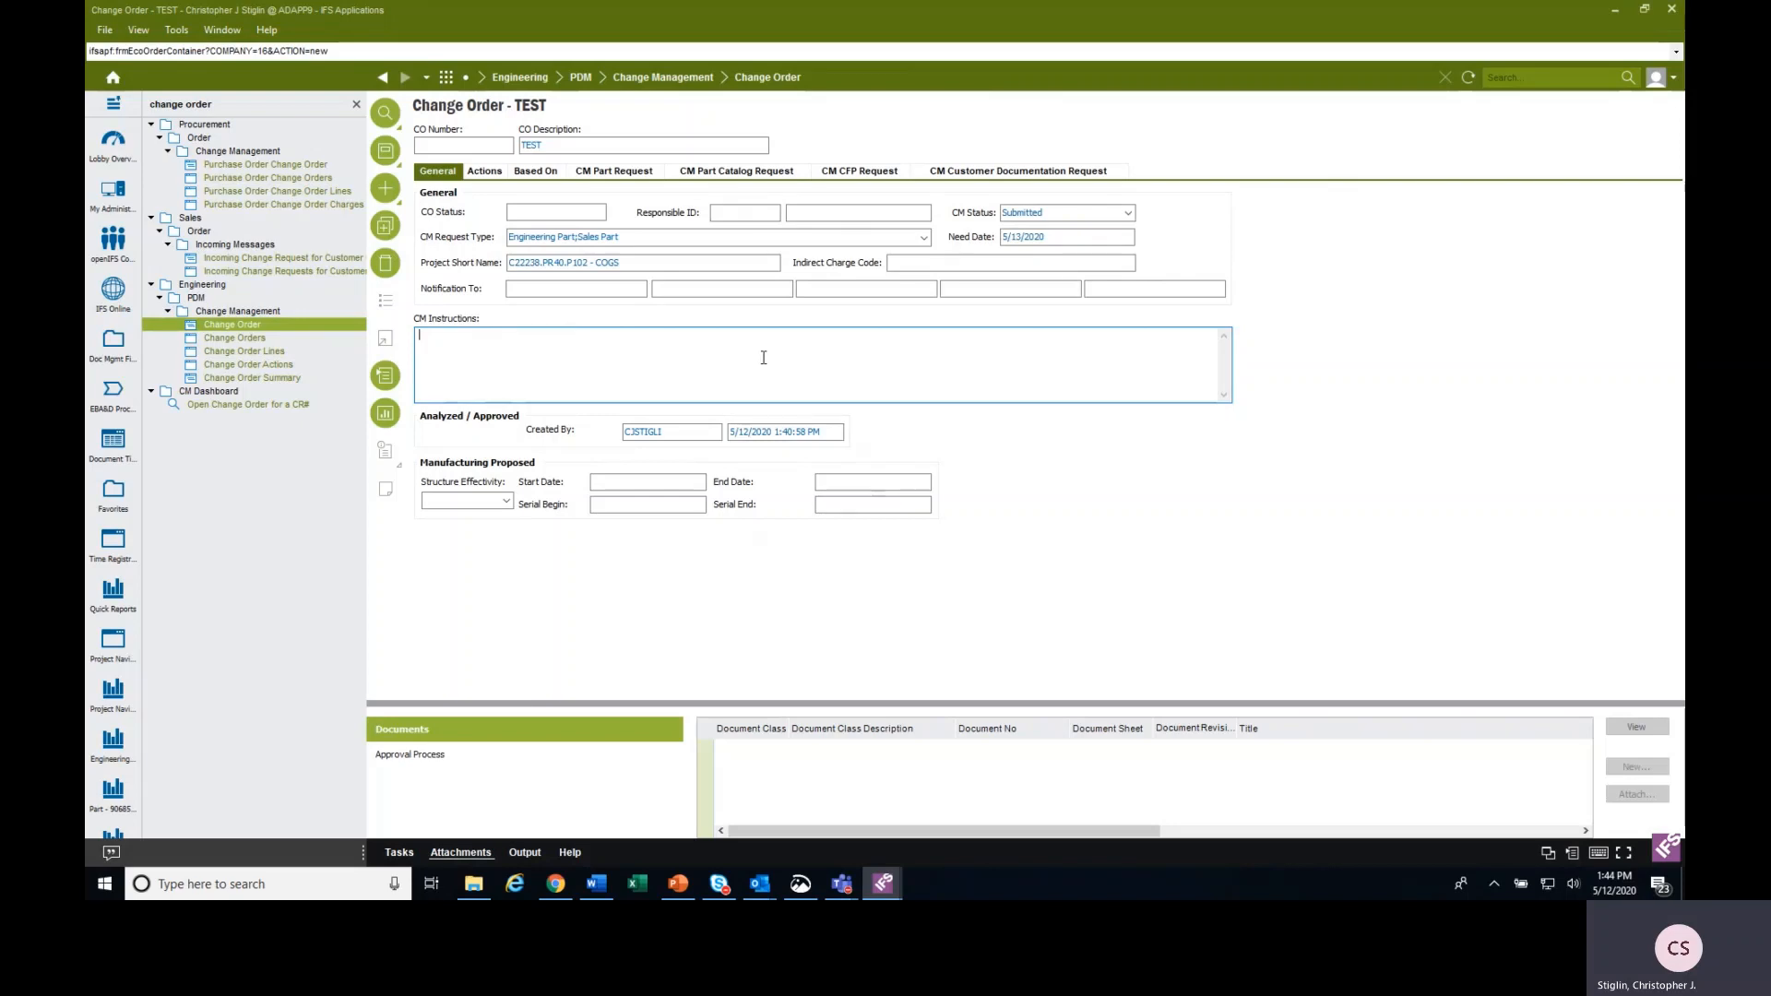
type("t")
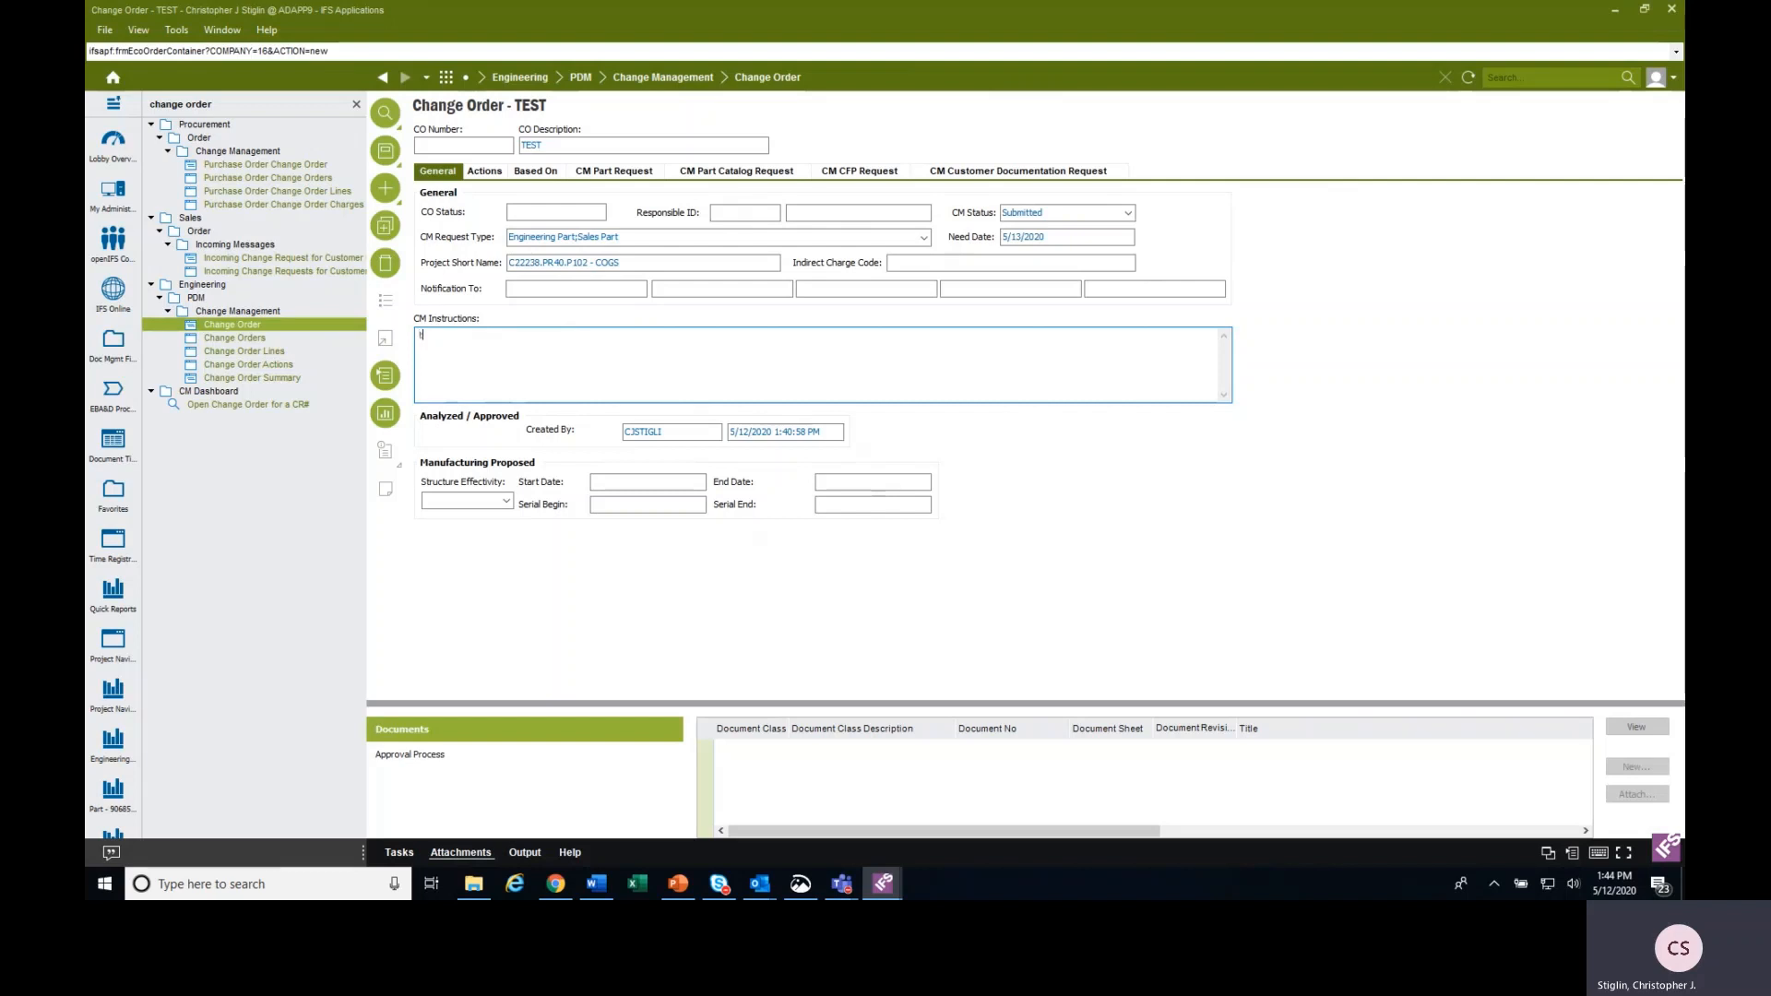
type("est tet")
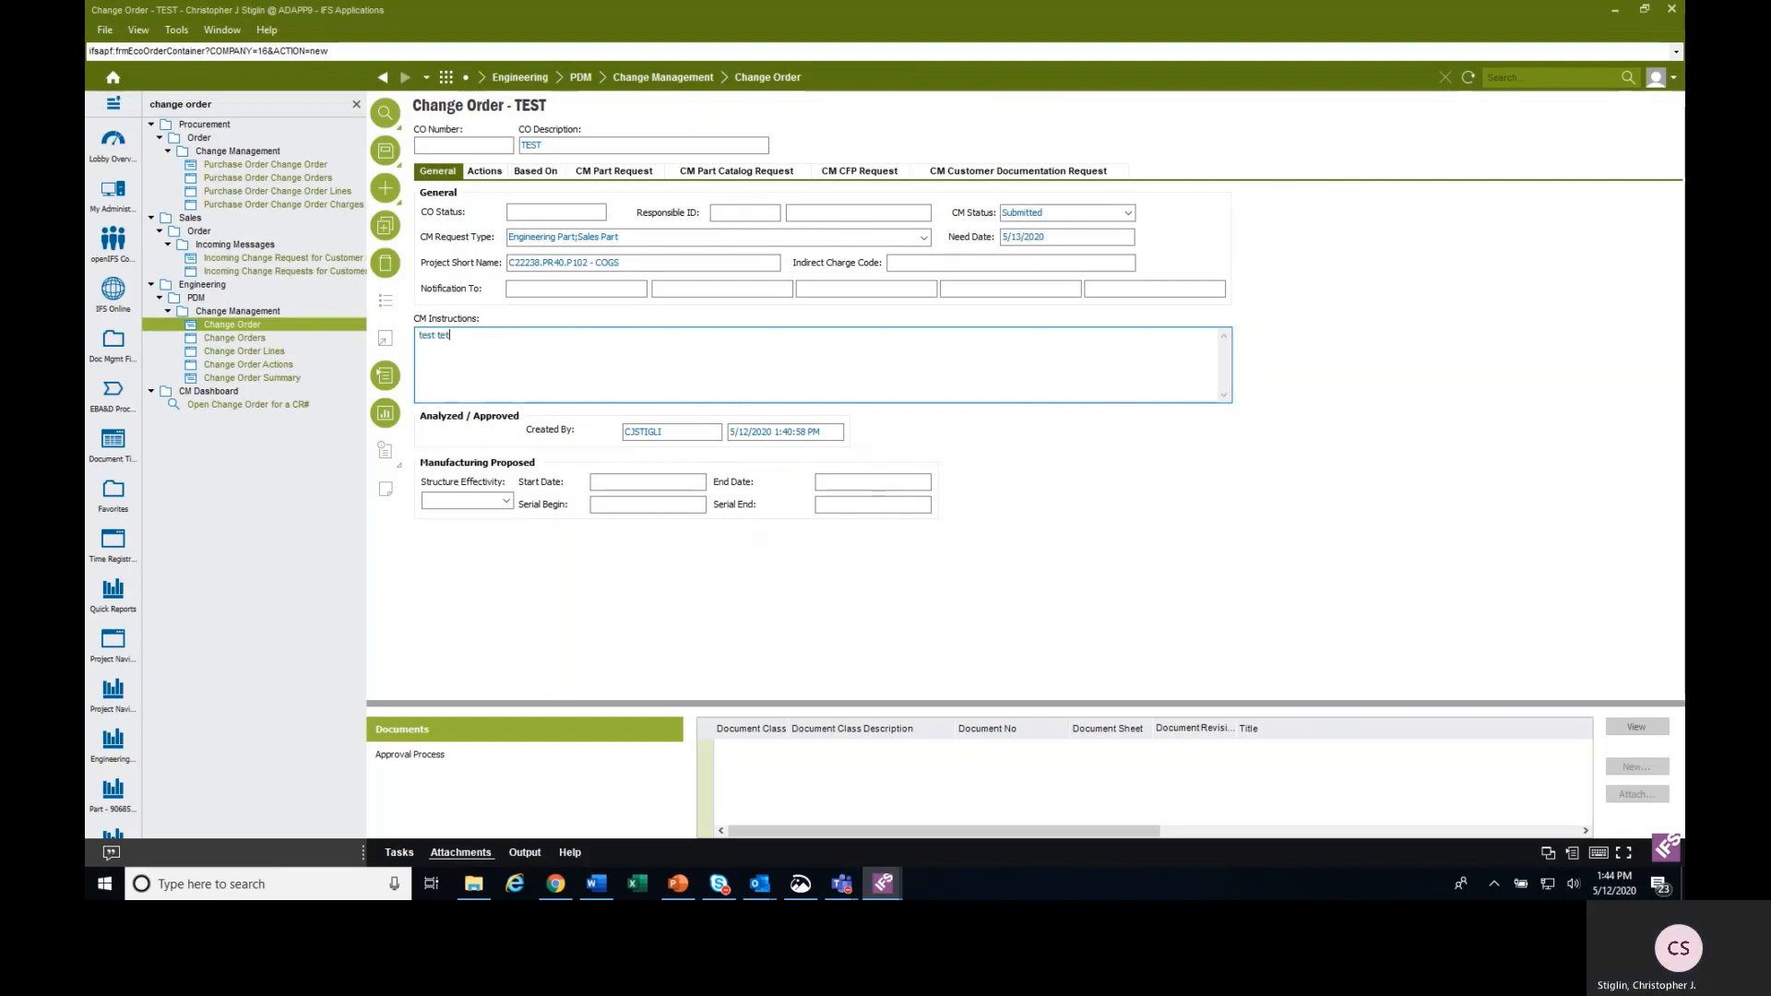
key("BackSpace")
key("BackSpace")
key("BackSpace")
type("t test")
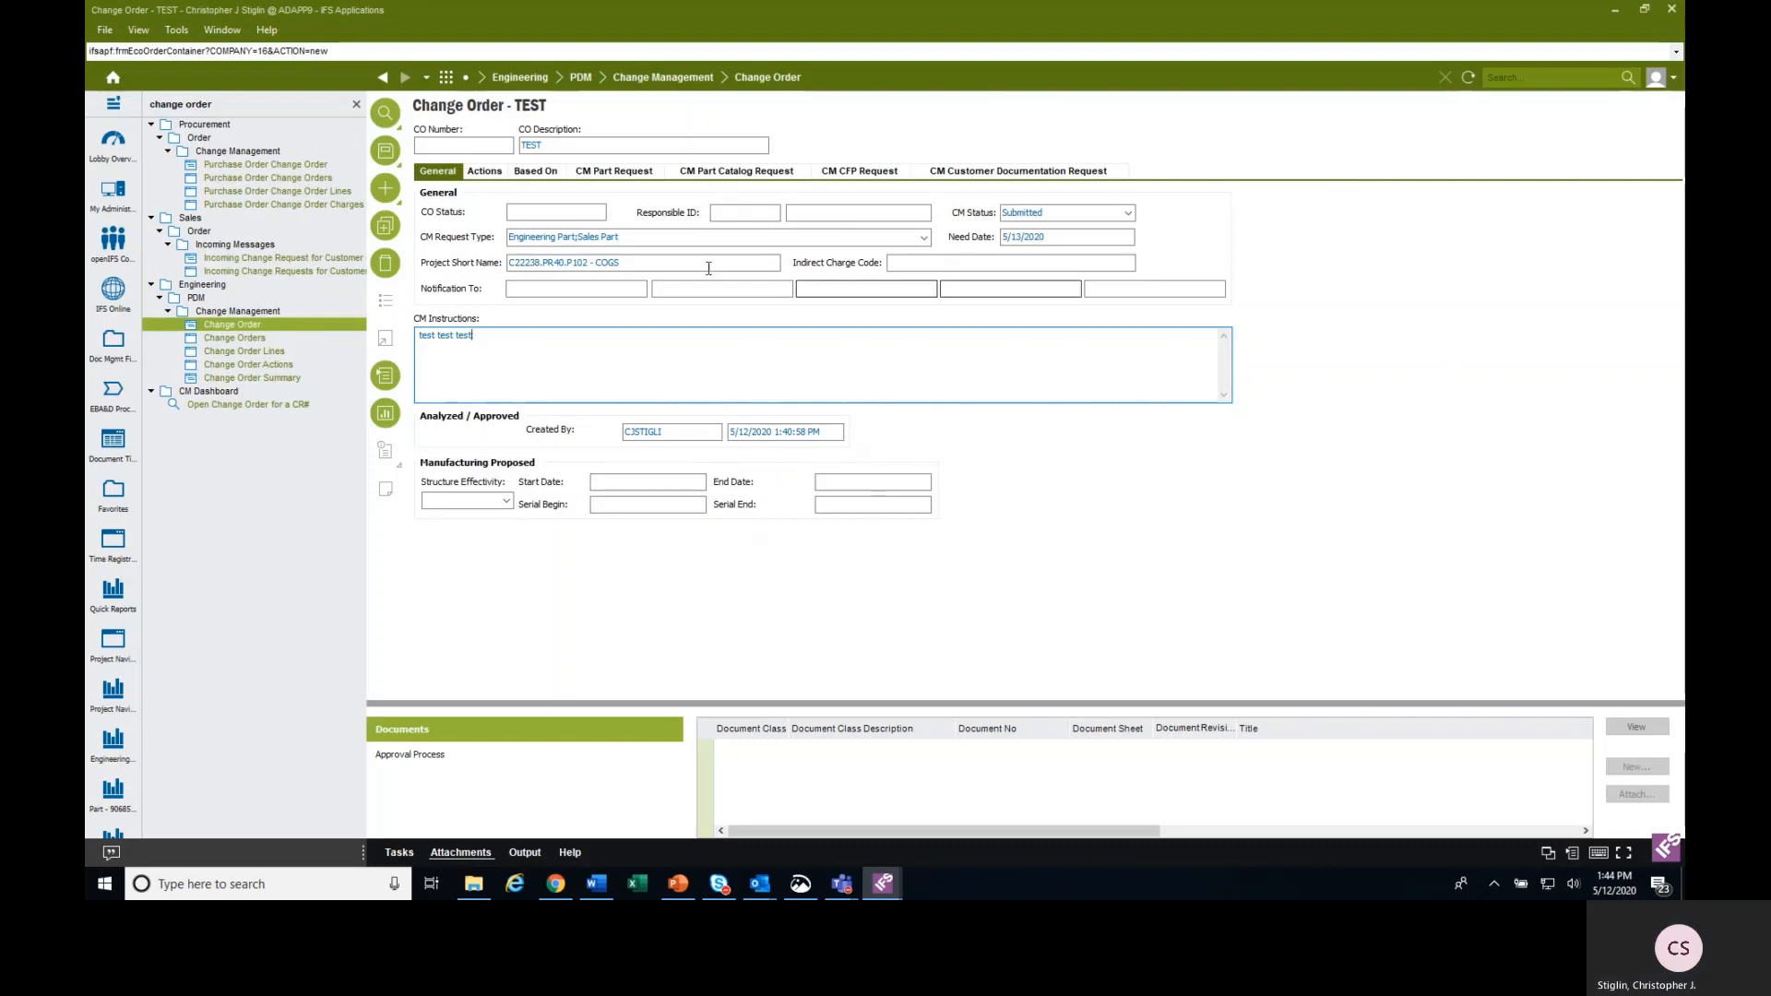
Save the change order and start a new CM part request record for it.
left_click(380, 149)
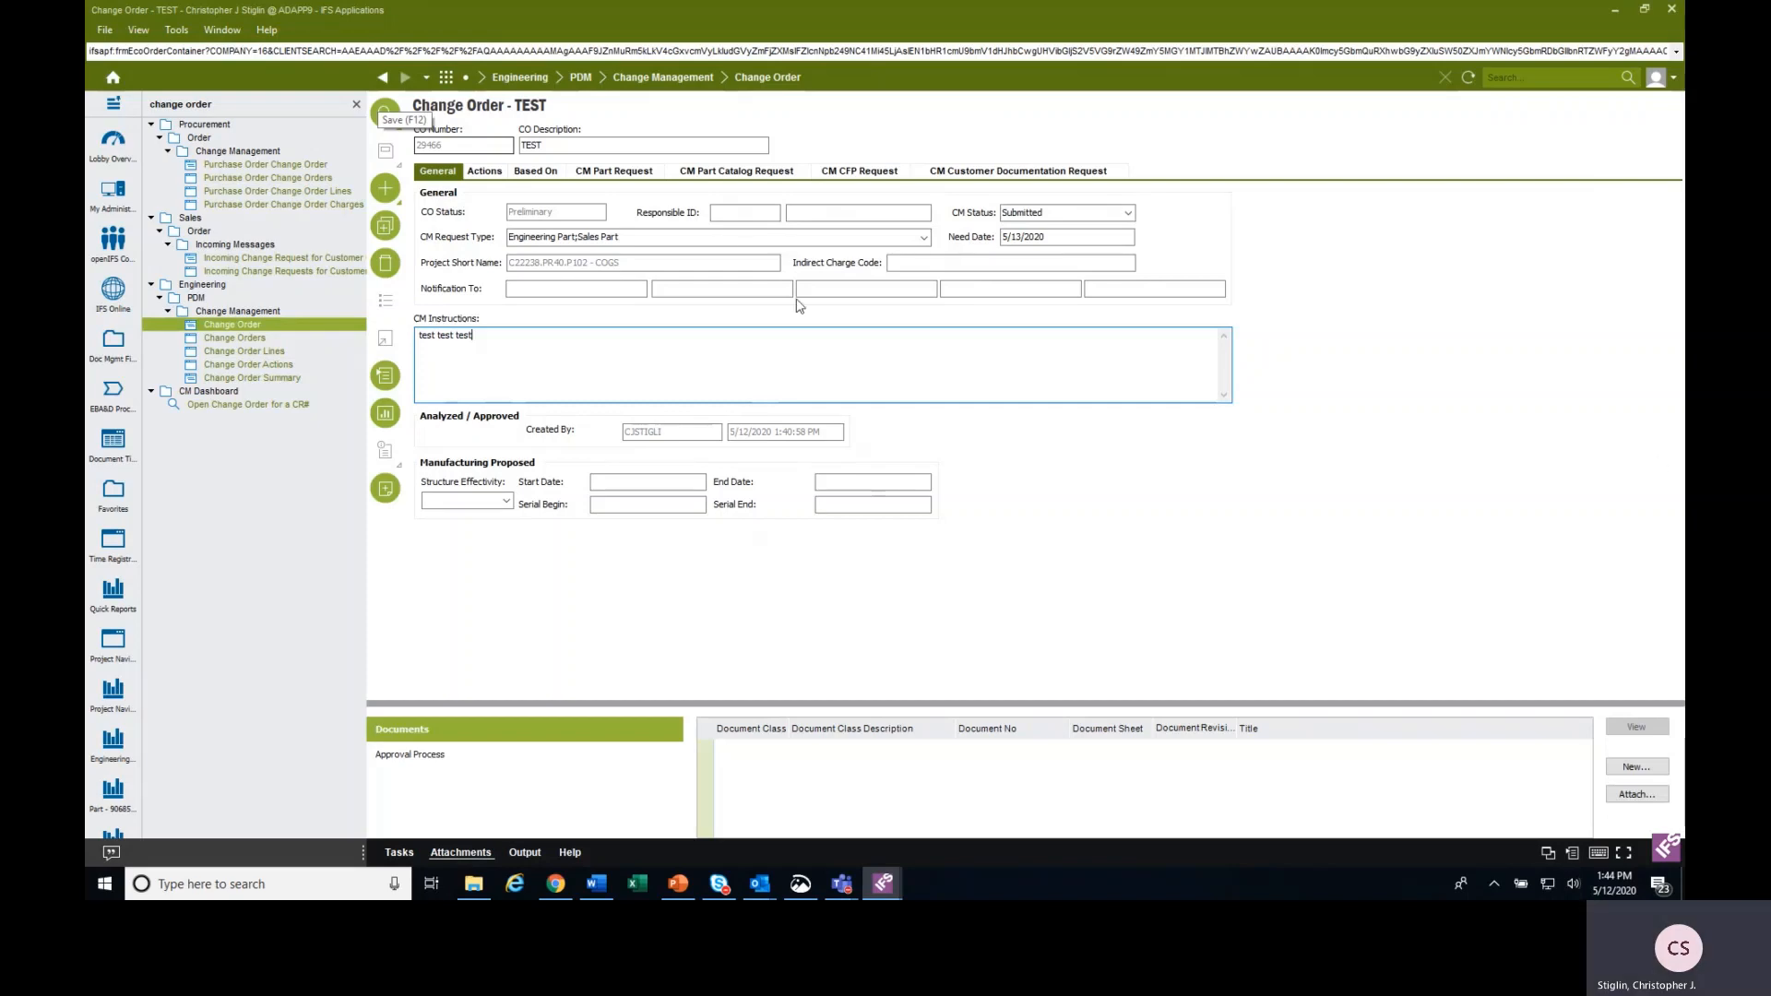
left_click(649, 175)
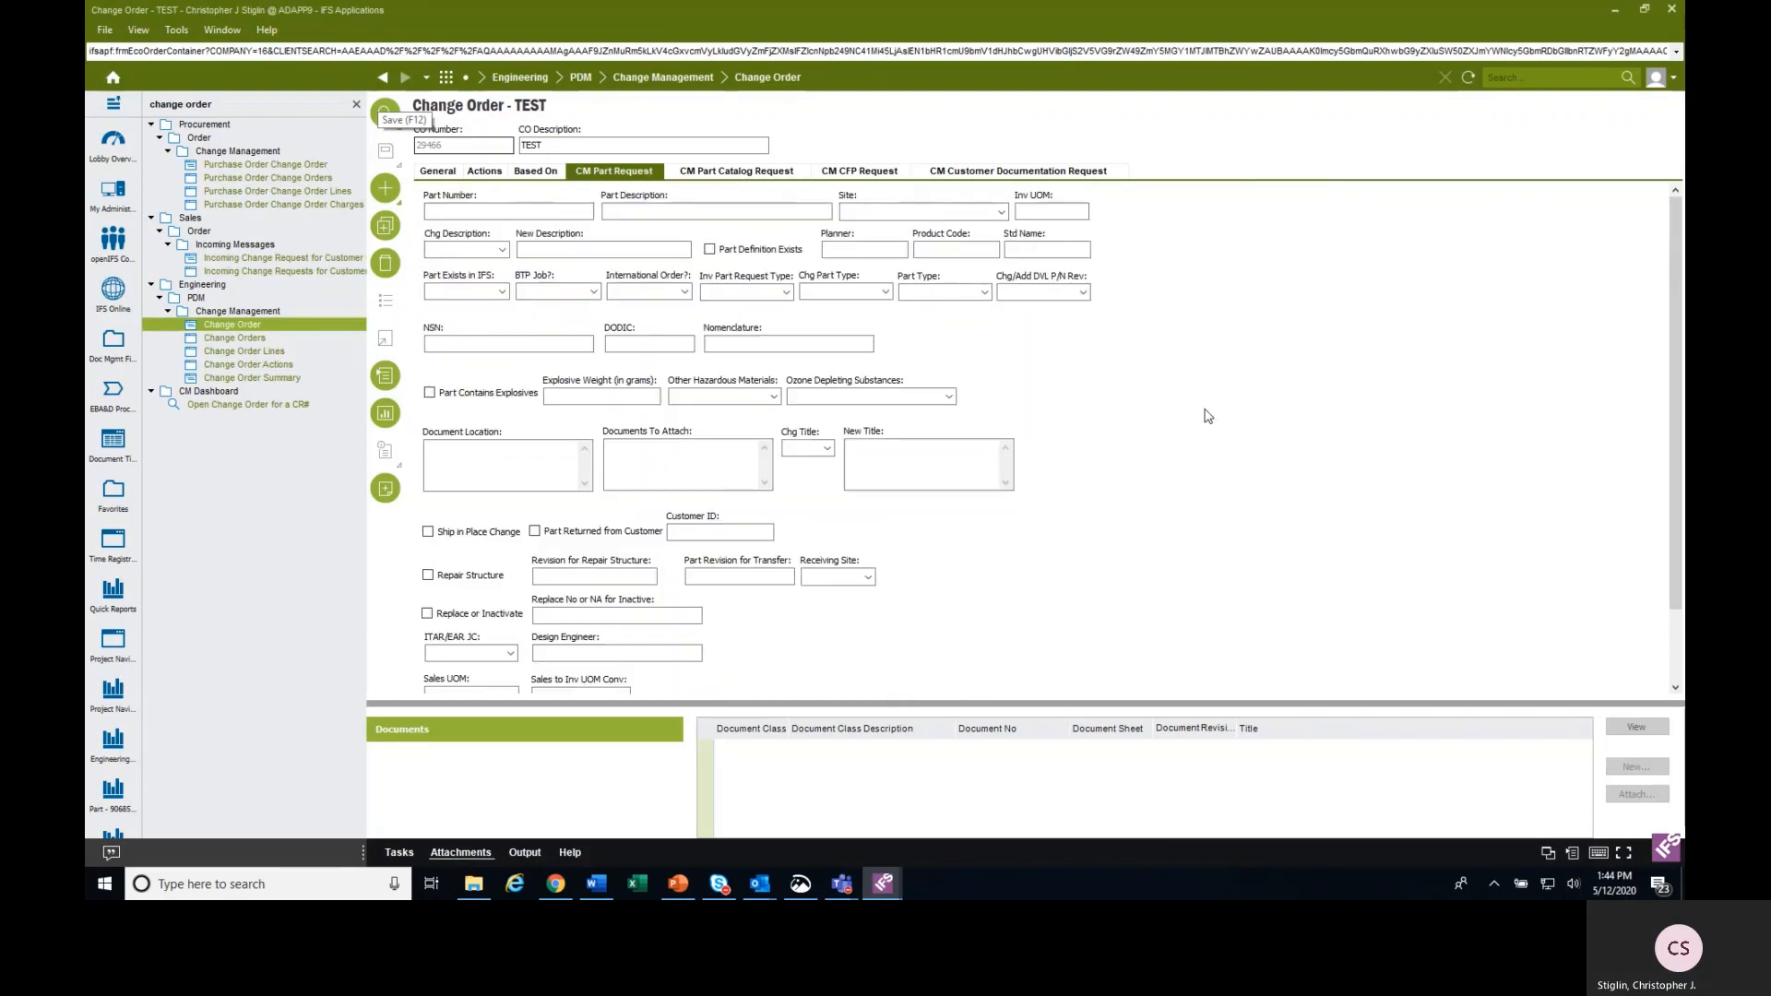
left_click(482, 213)
left_click(387, 190)
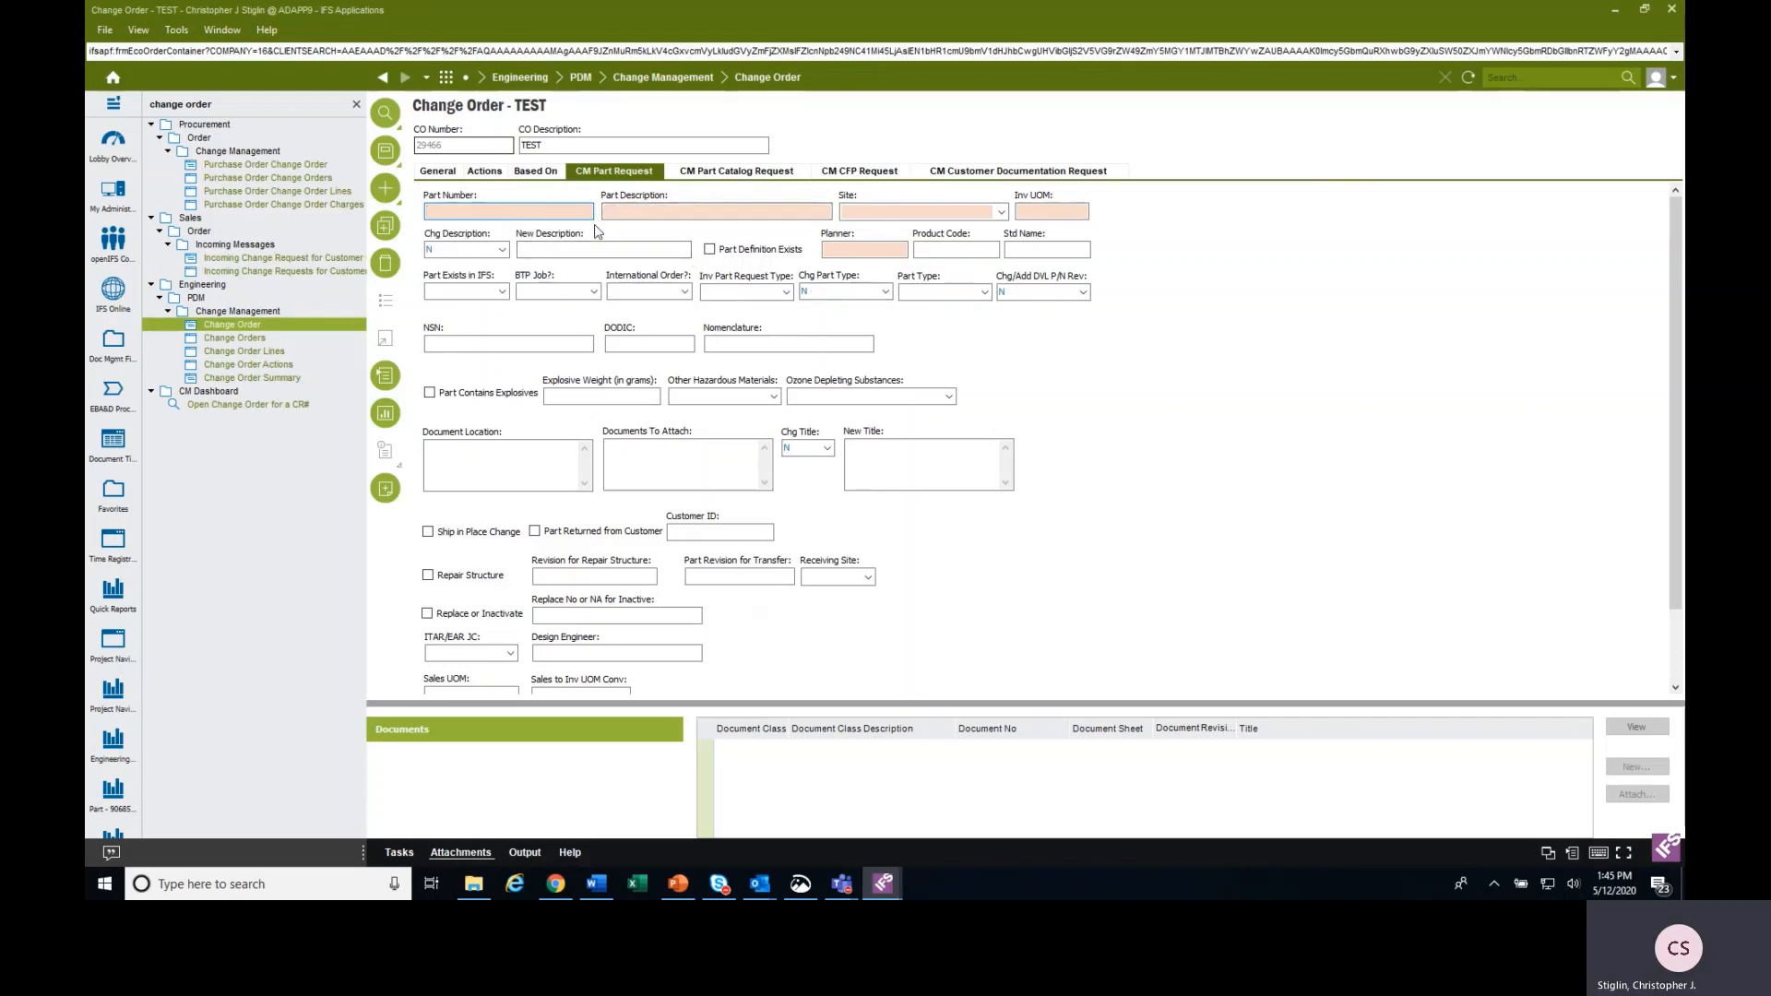
Enter F12345-1 as the part number and TEST PART as the part description.
type("F12345-1")
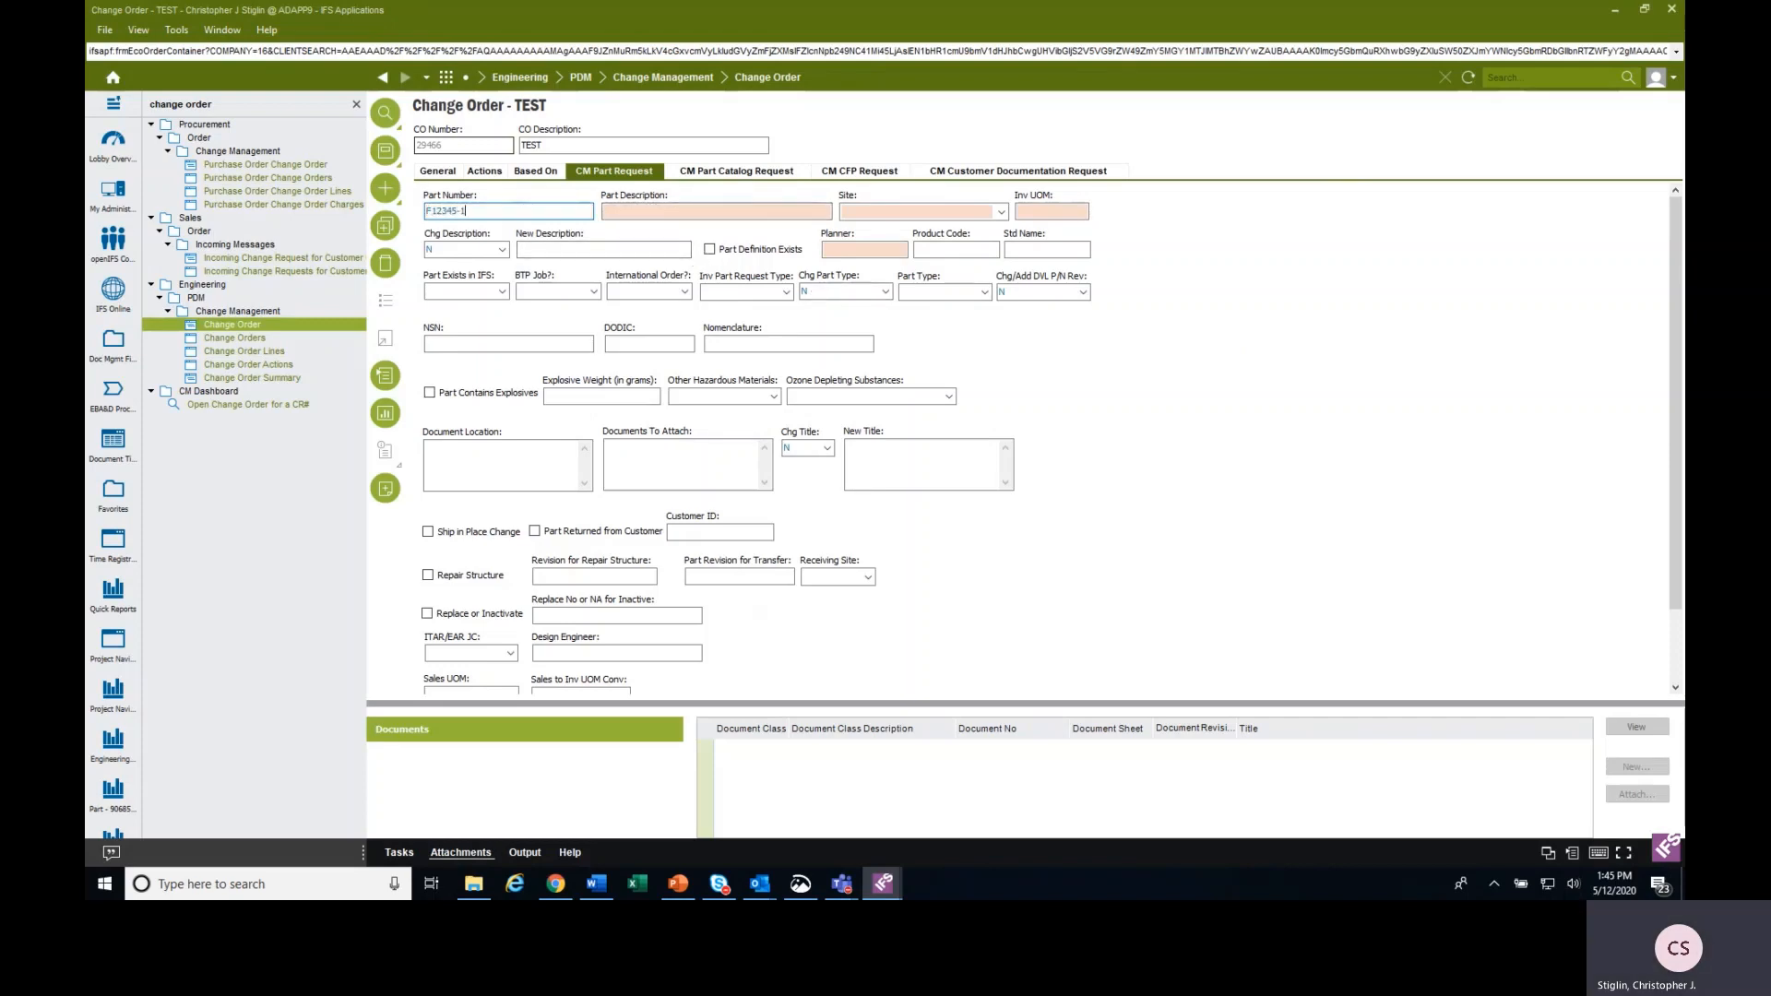
key("Tab")
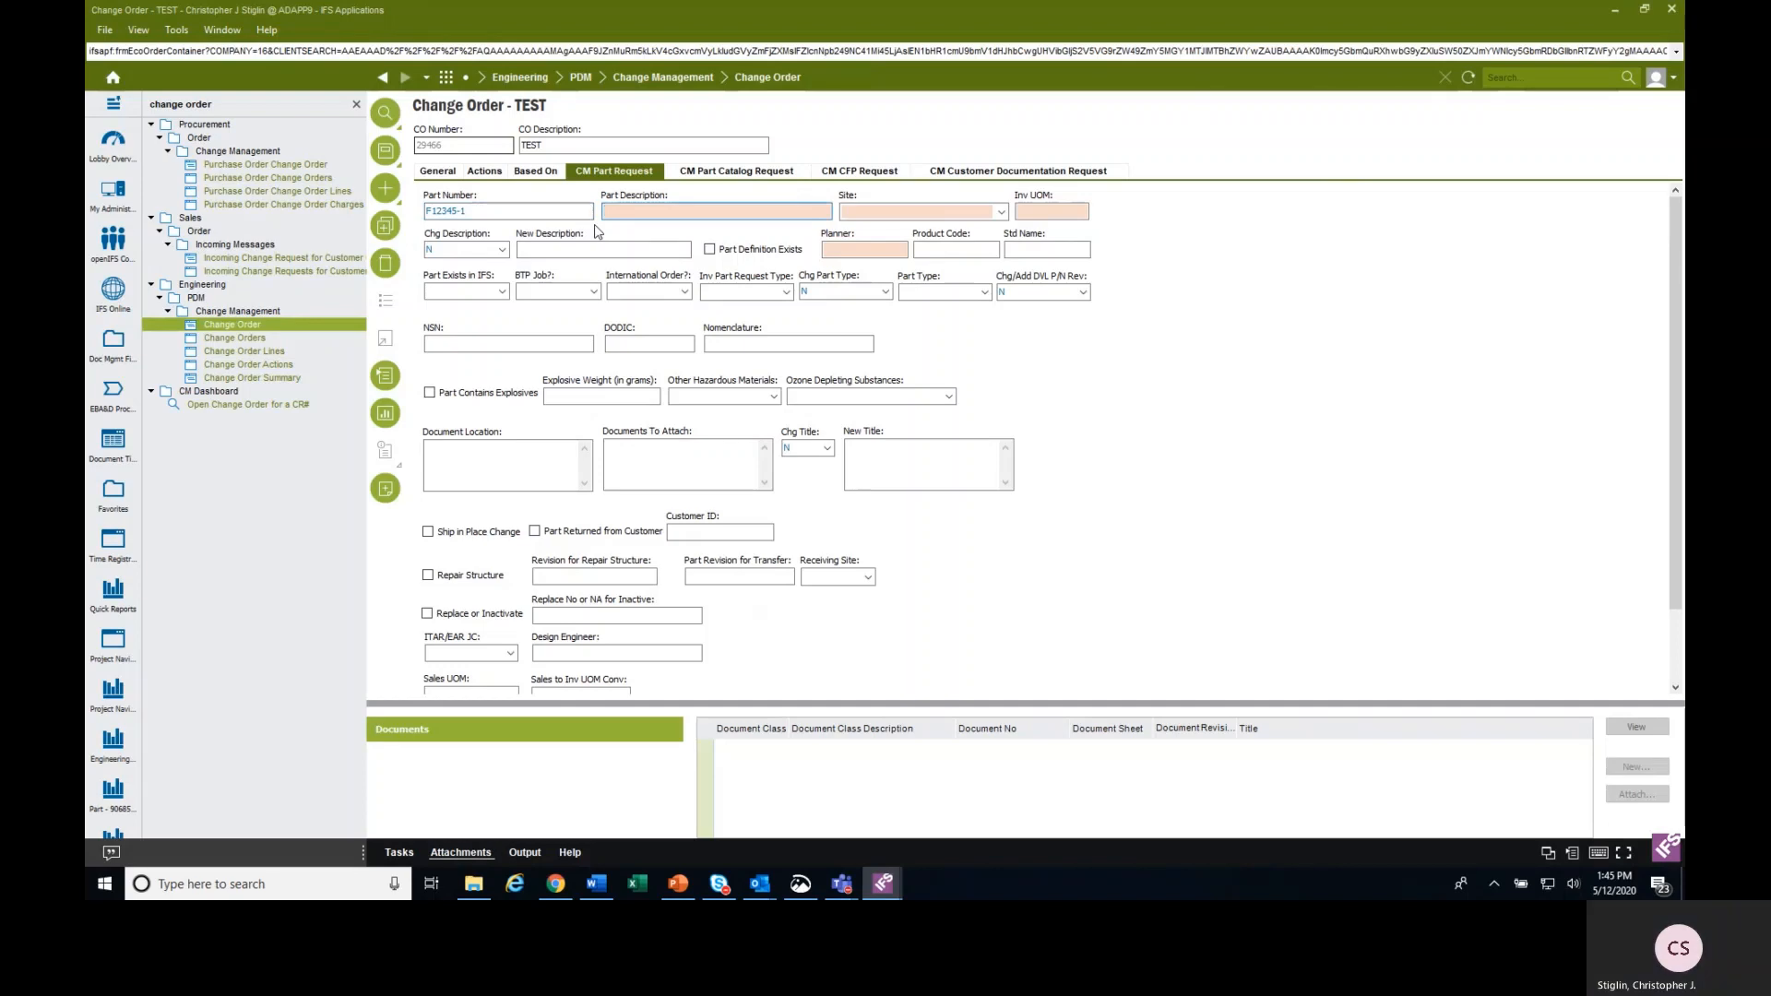
type("TE")
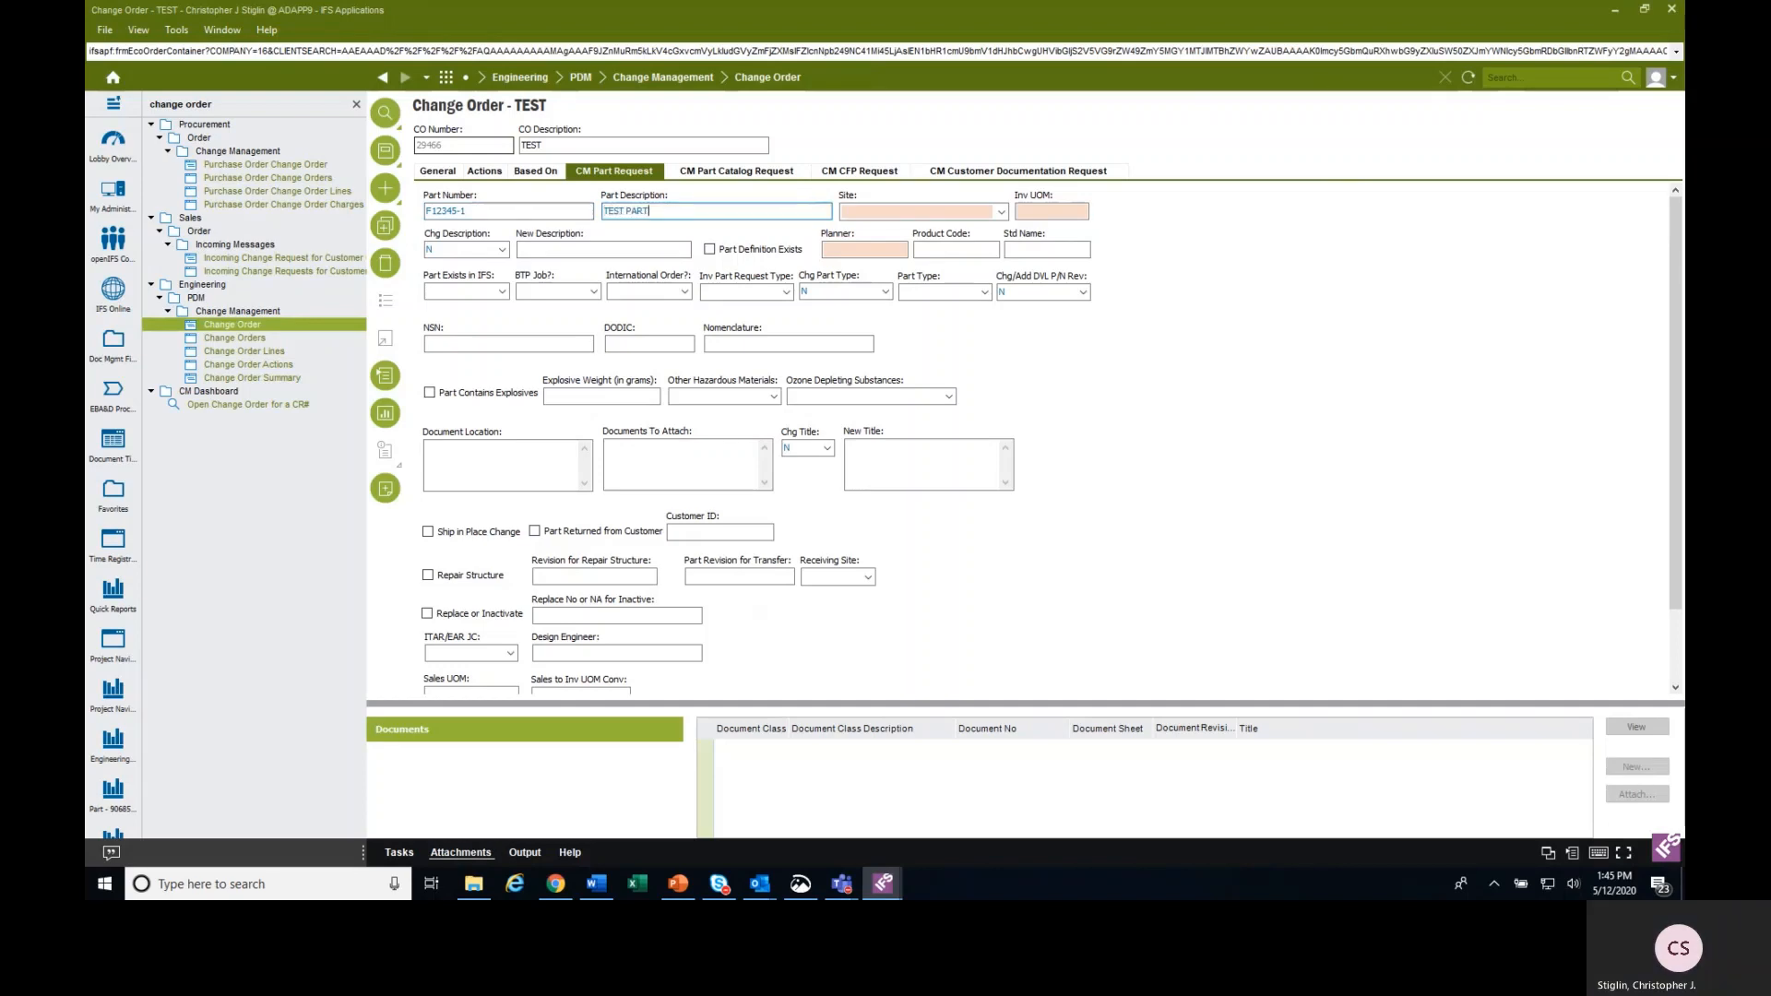
type("ST PART")
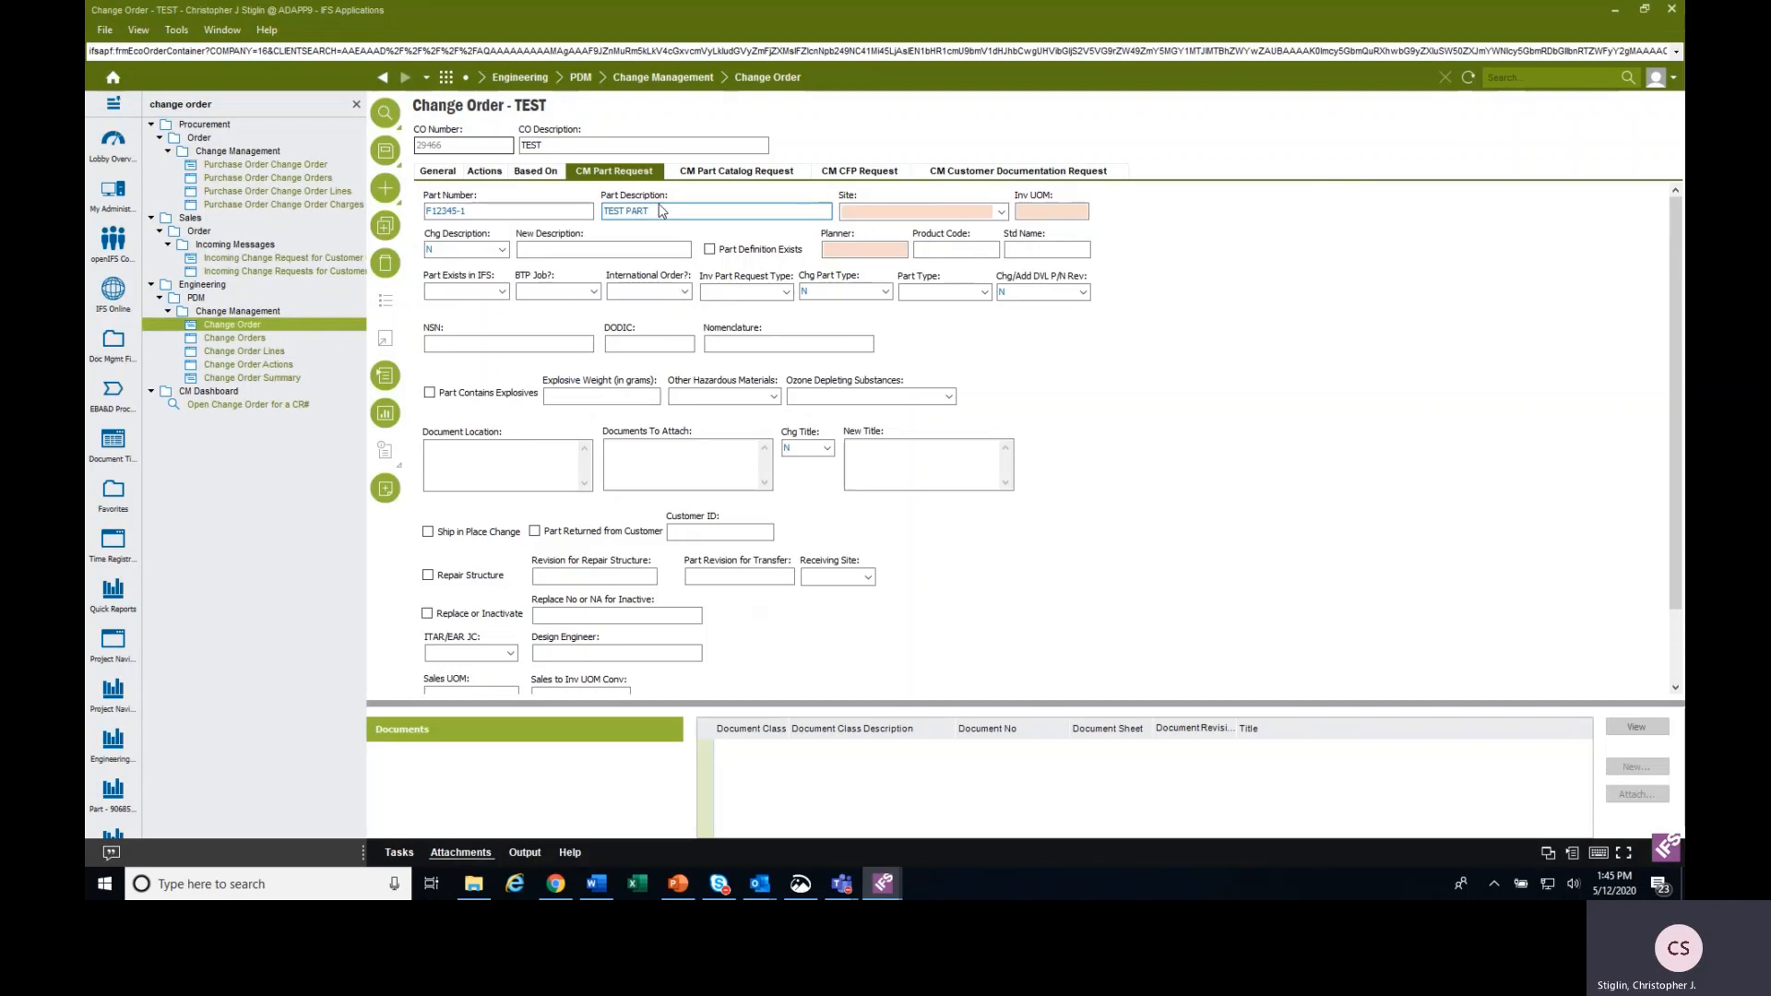
Set the part's site to SY1 only, clearing the extra GM1 and MK1 selections.
left_click(1002, 213)
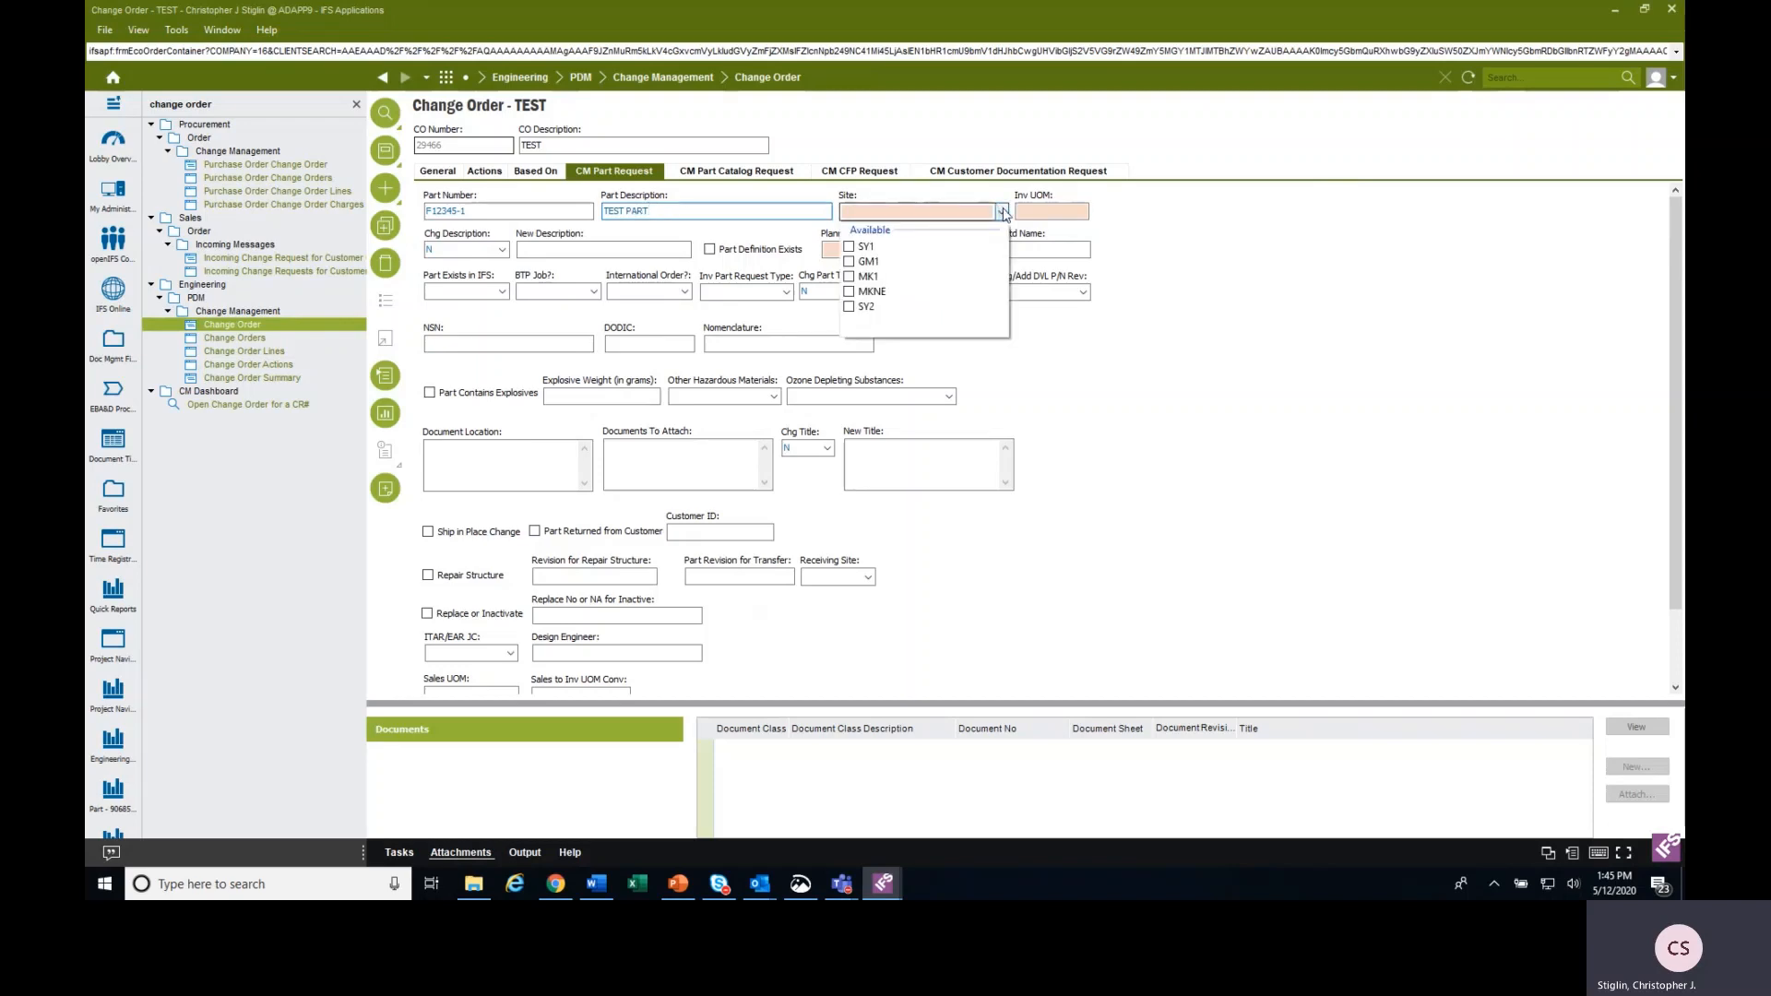
left_click(858, 247)
left_click(850, 281)
left_click(850, 296)
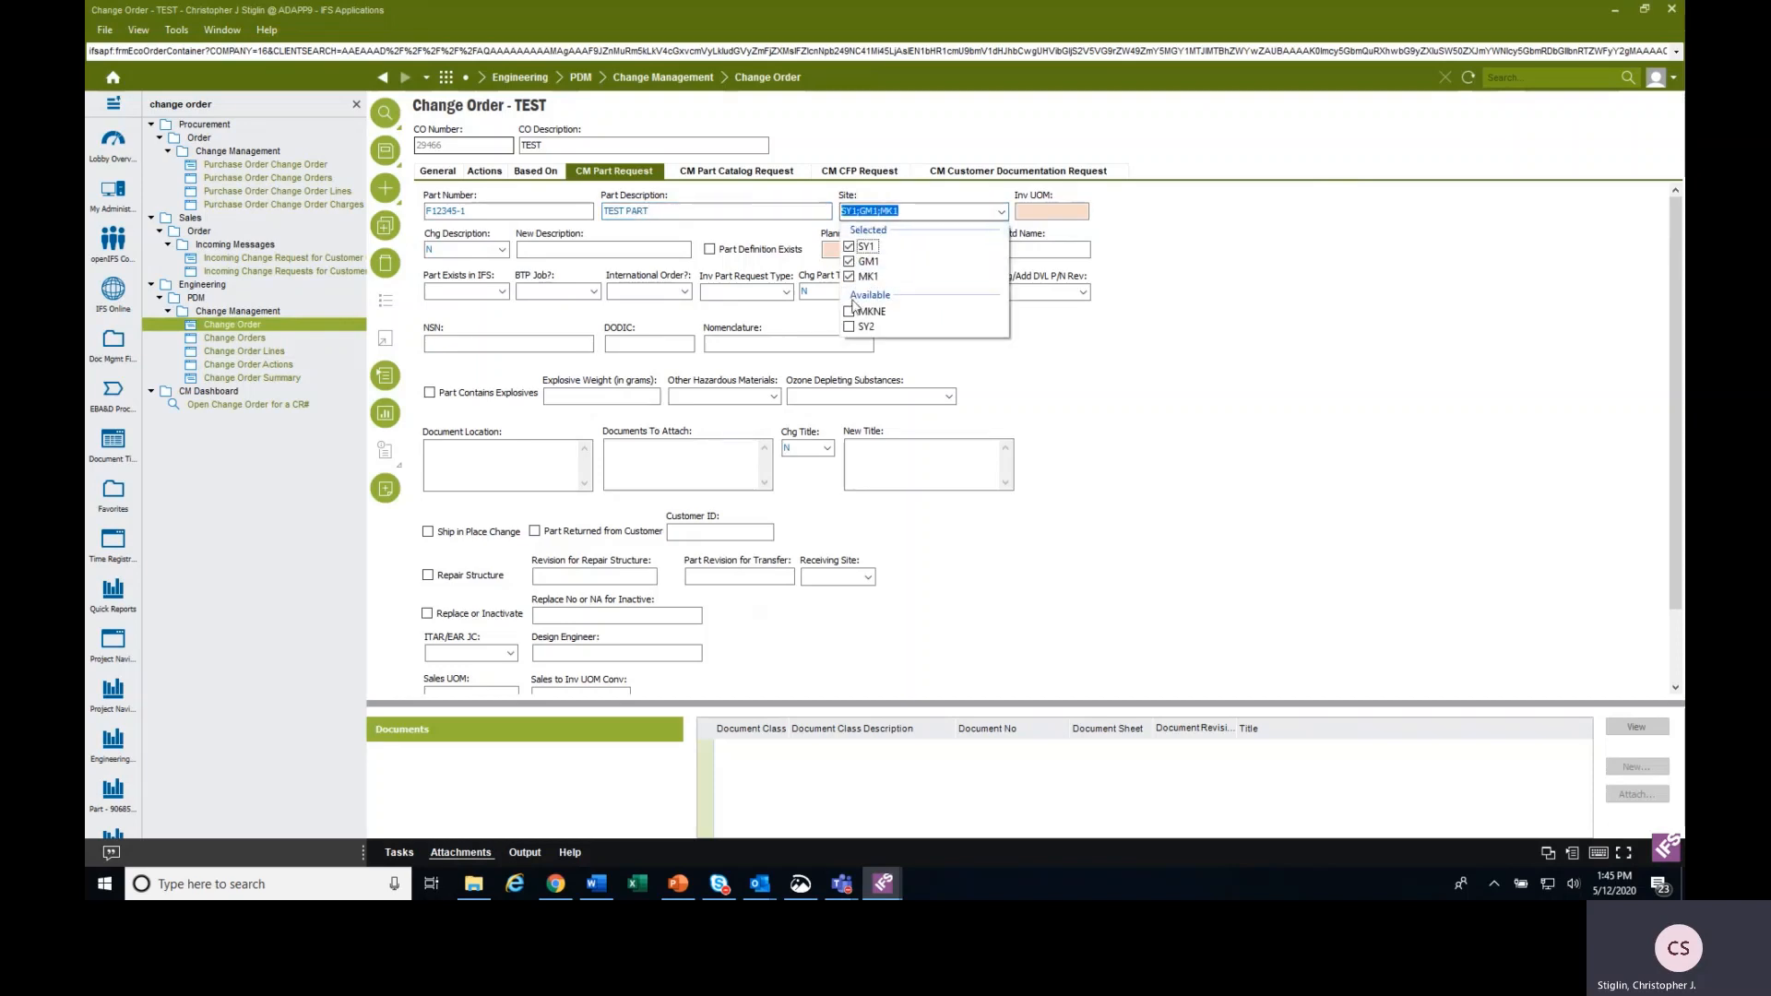
left_click(850, 276)
left_click(849, 261)
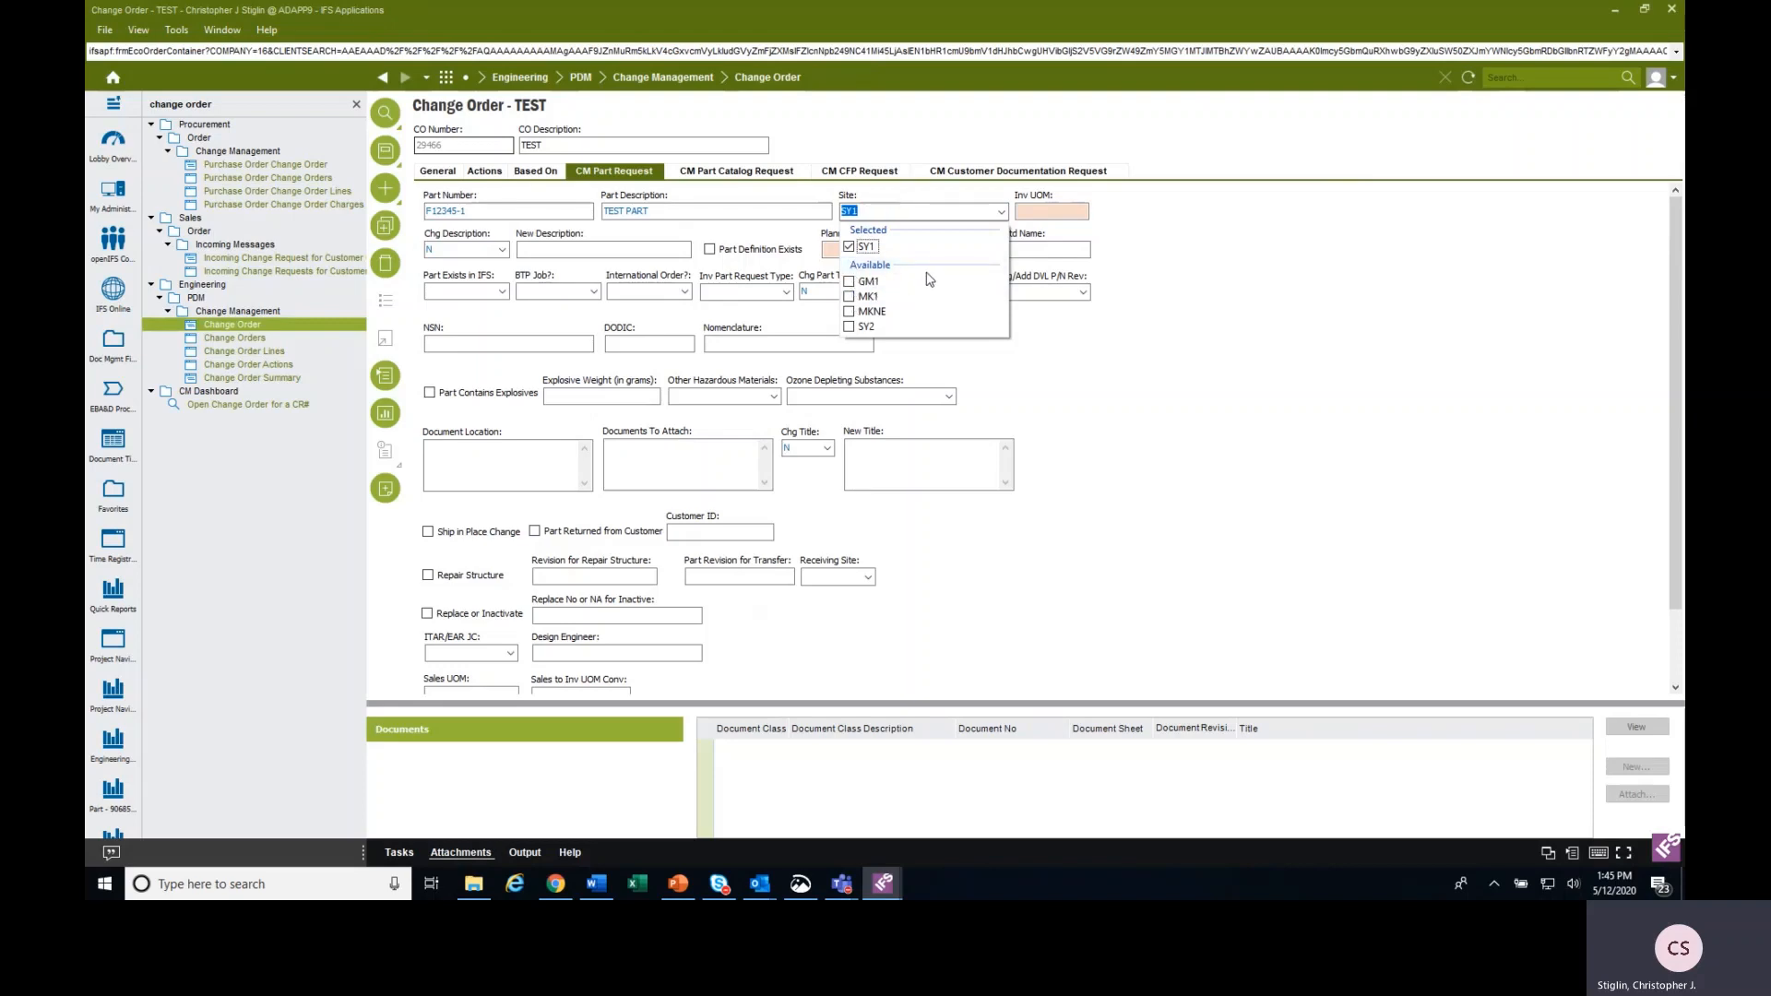
Filter the inventory unit of measure's list of values with the previous search's SQL expression on UNIT_CODE.
left_click(1081, 210)
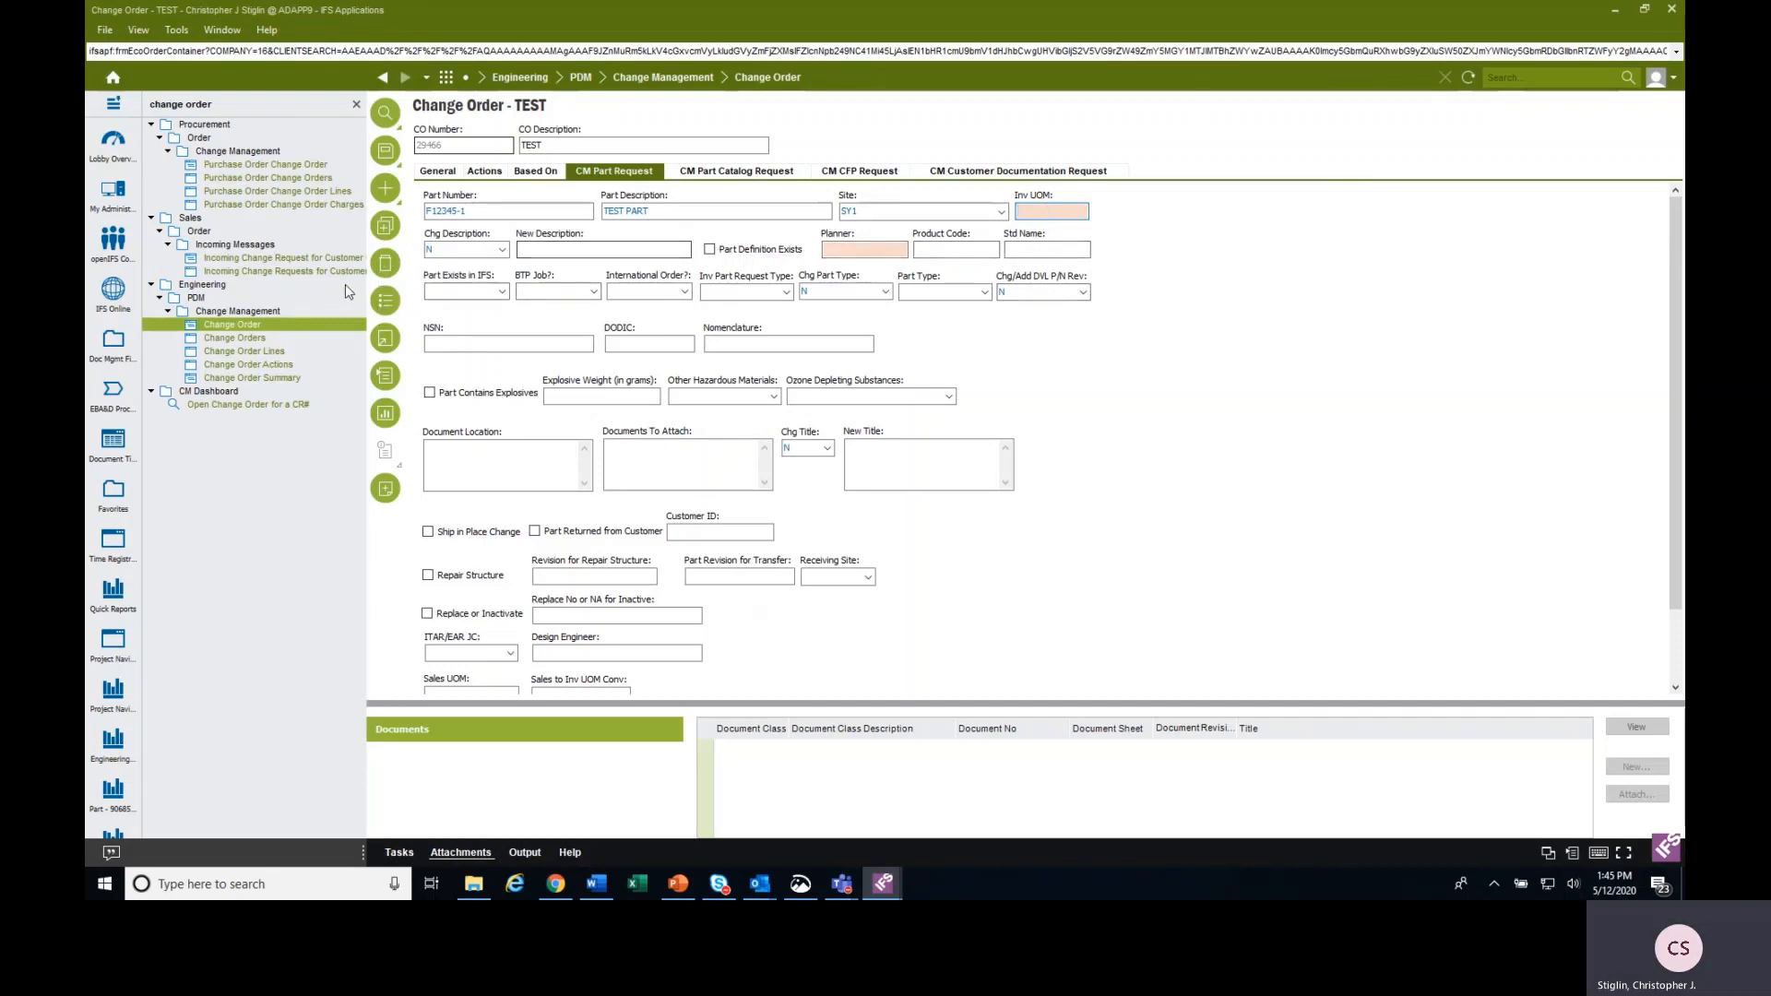
left_click(386, 302)
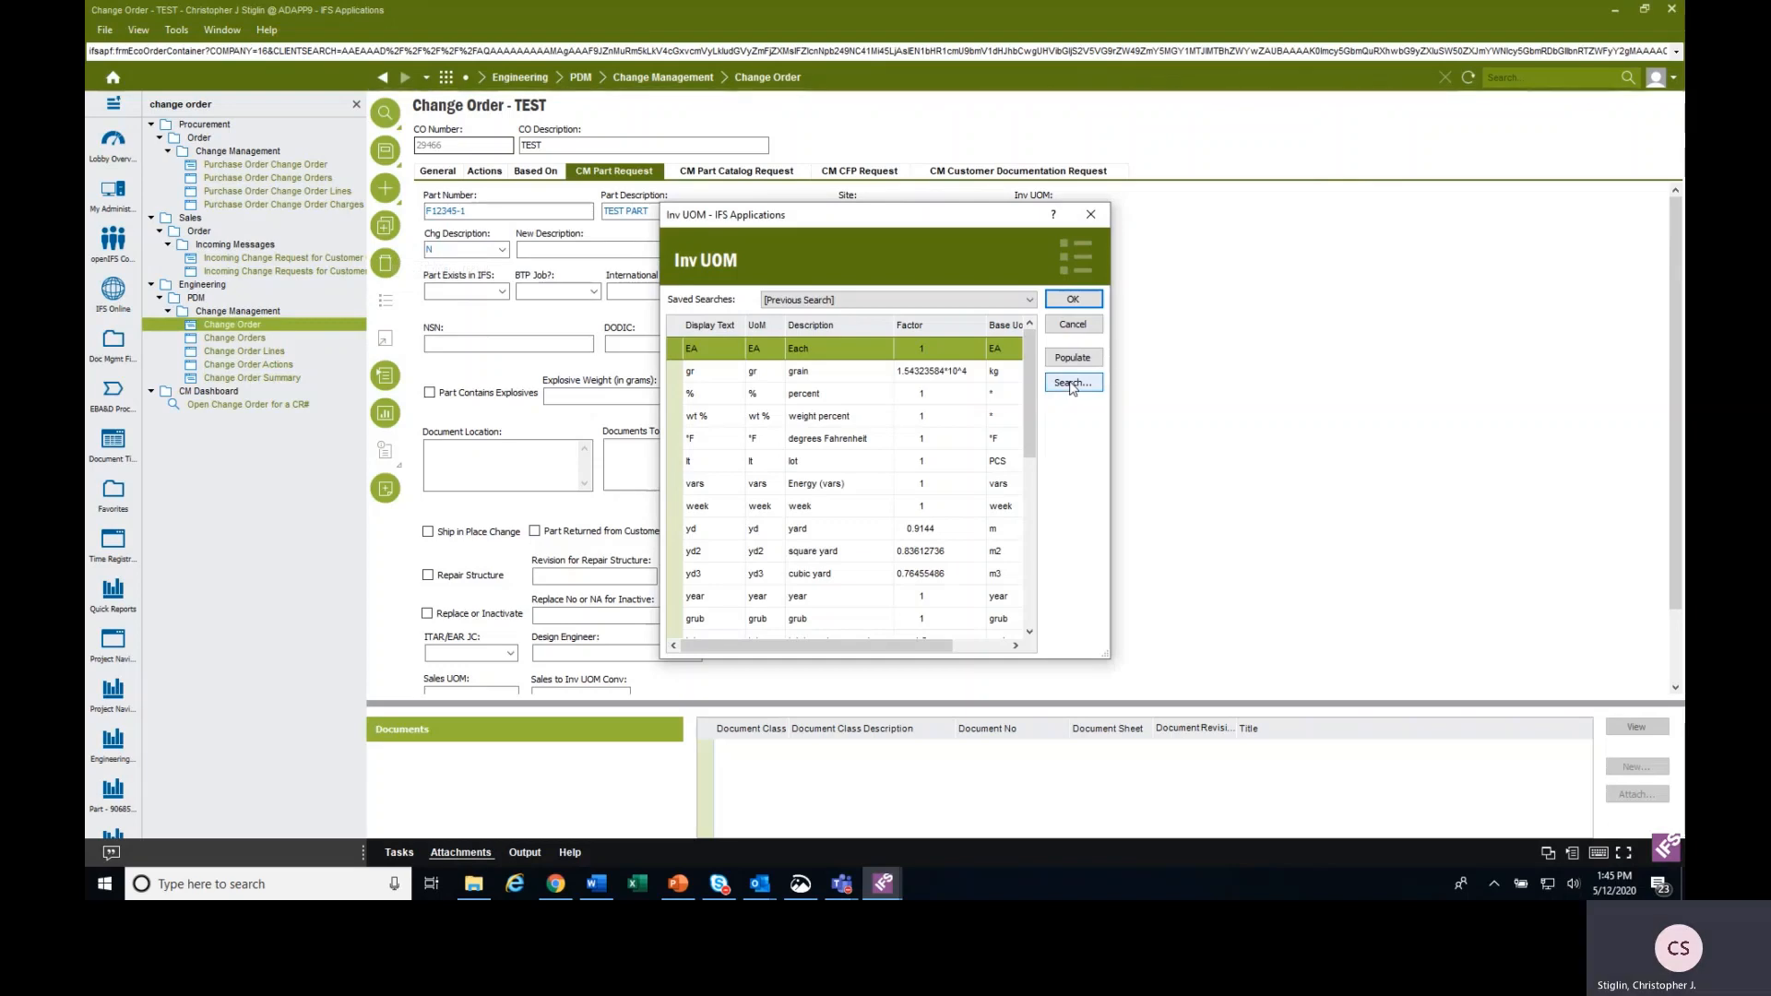
left_click(1072, 388)
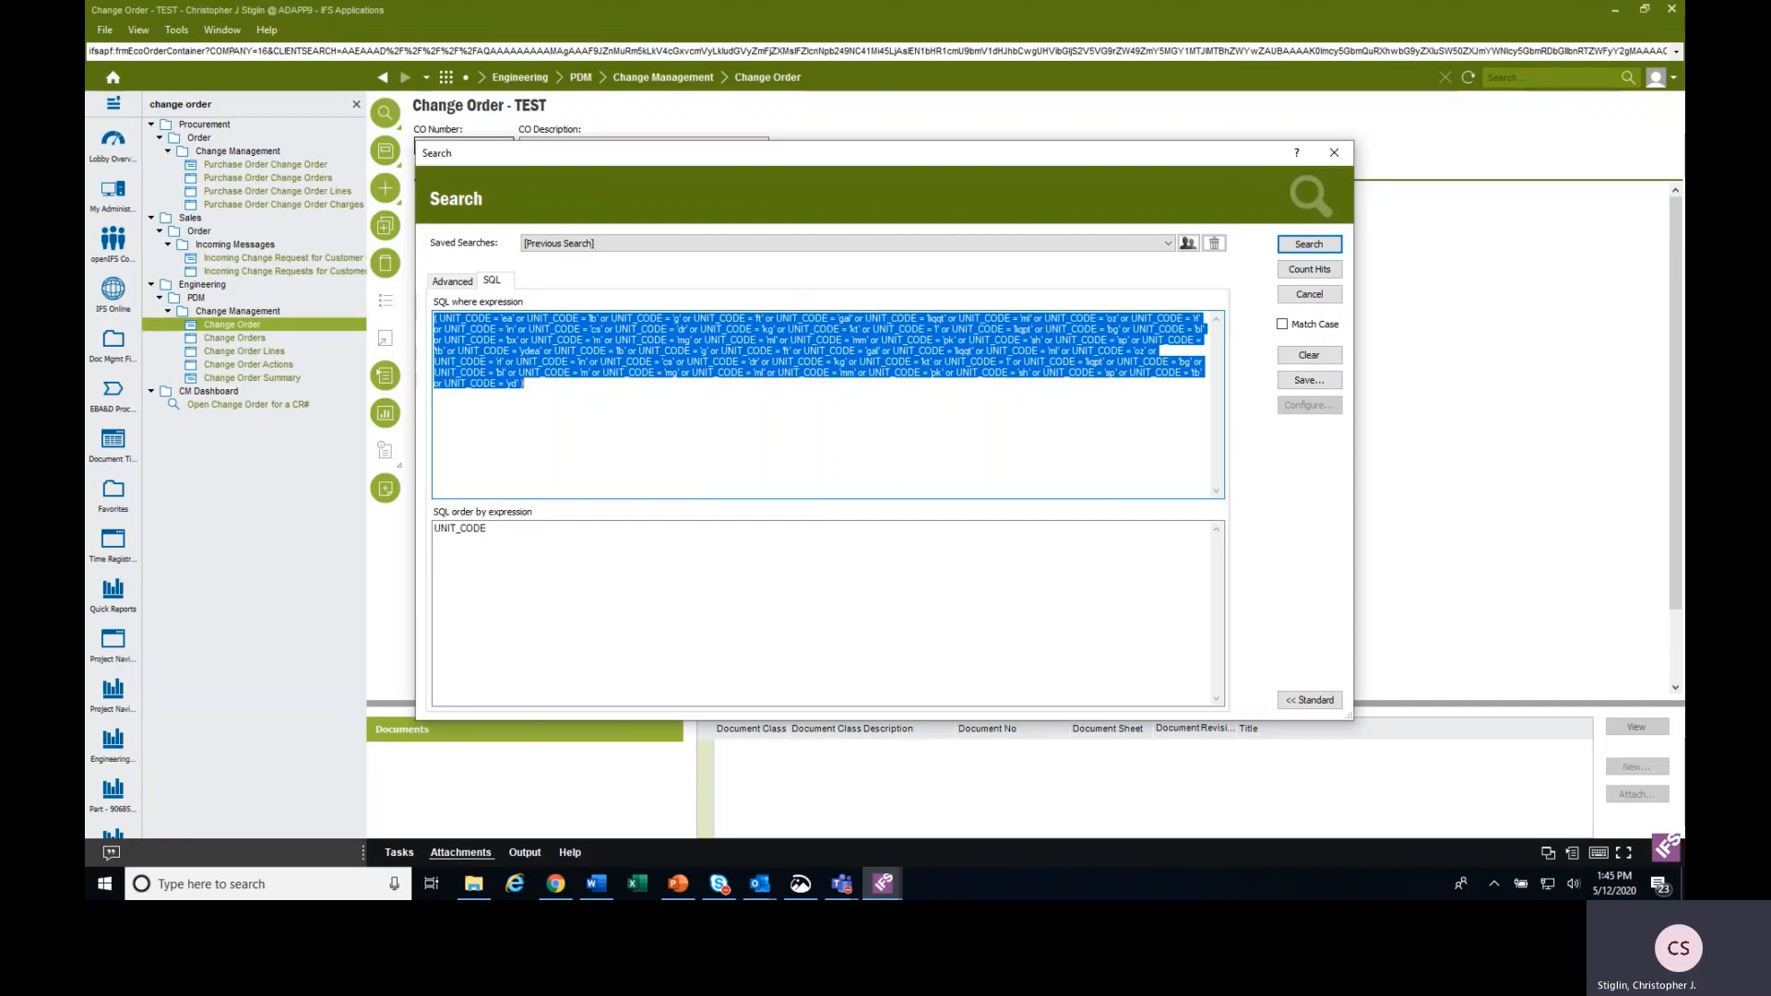
key("alt+Tab")
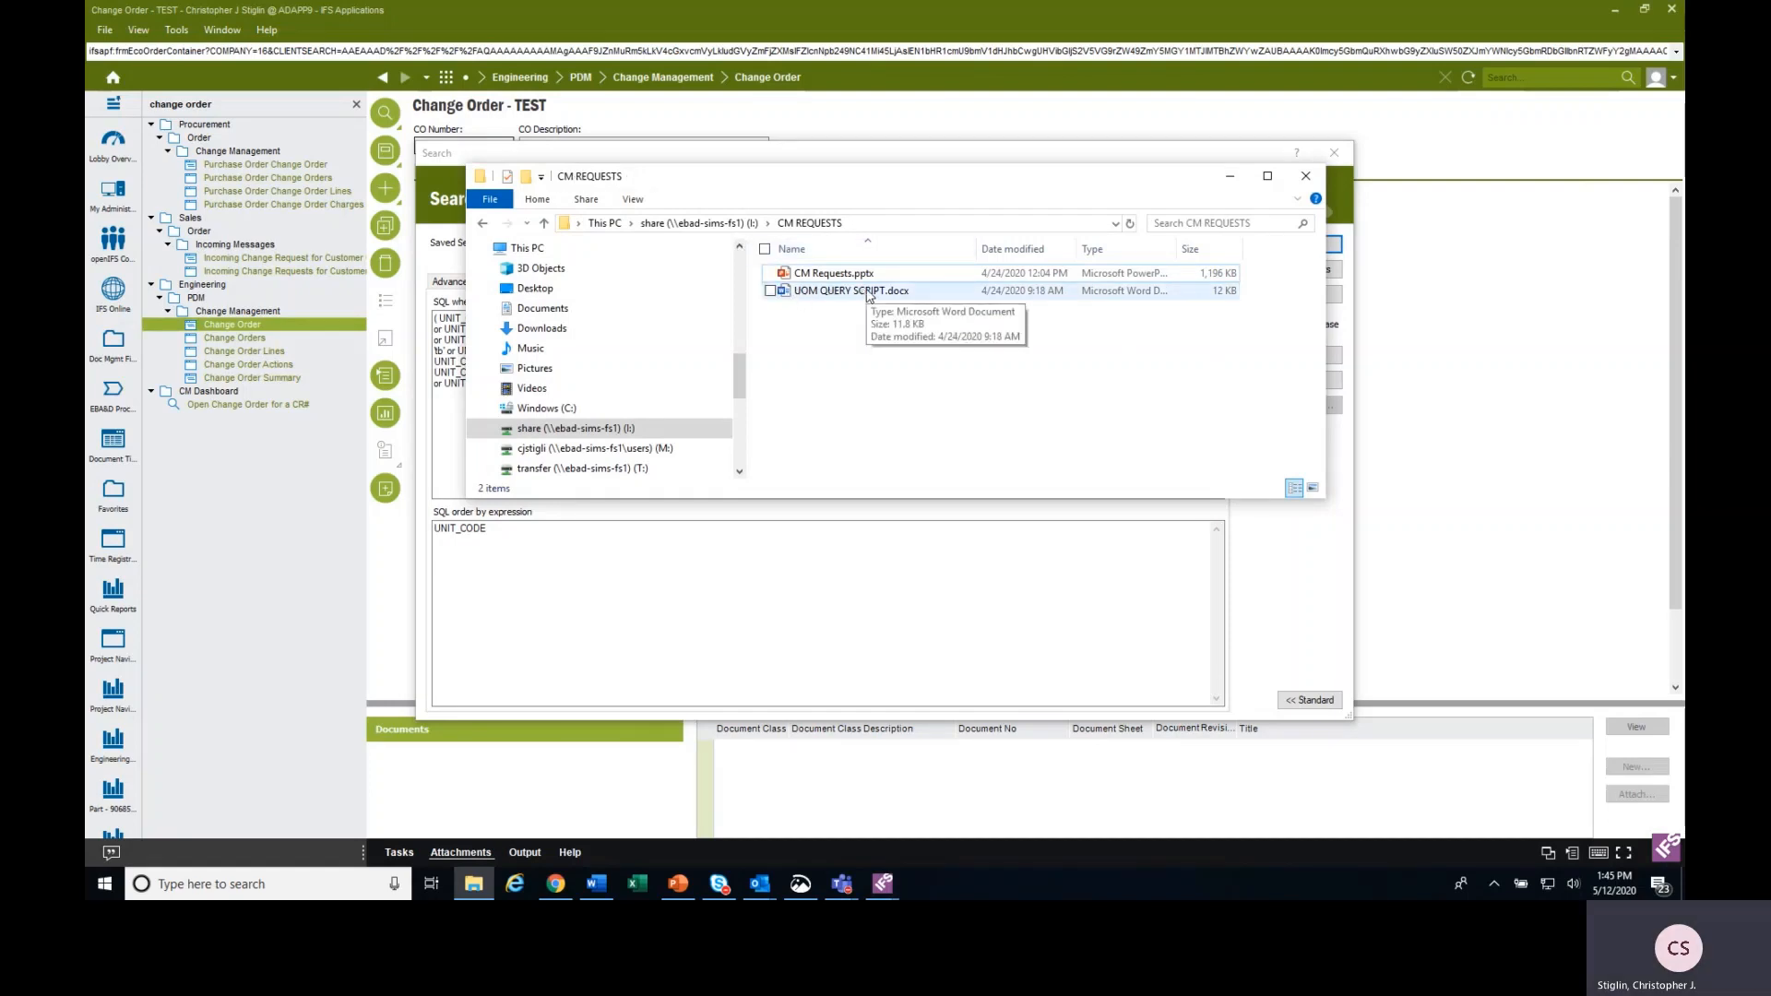
left_click(1306, 176)
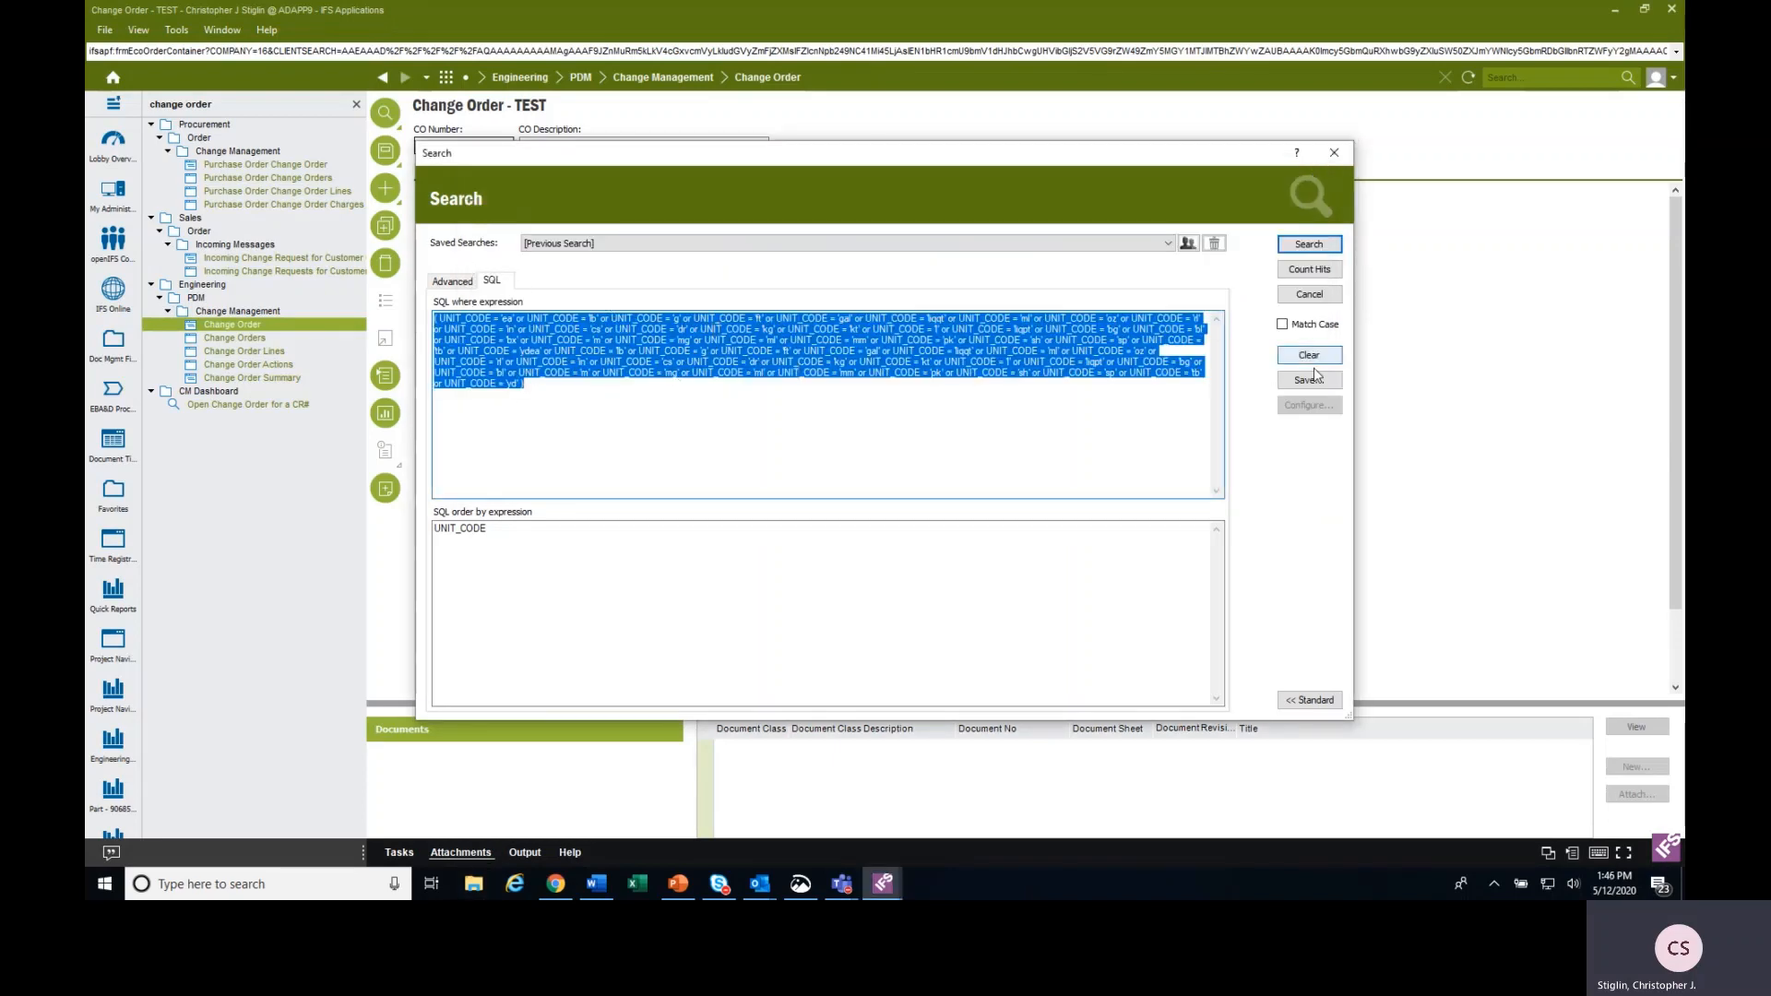
left_click(1321, 244)
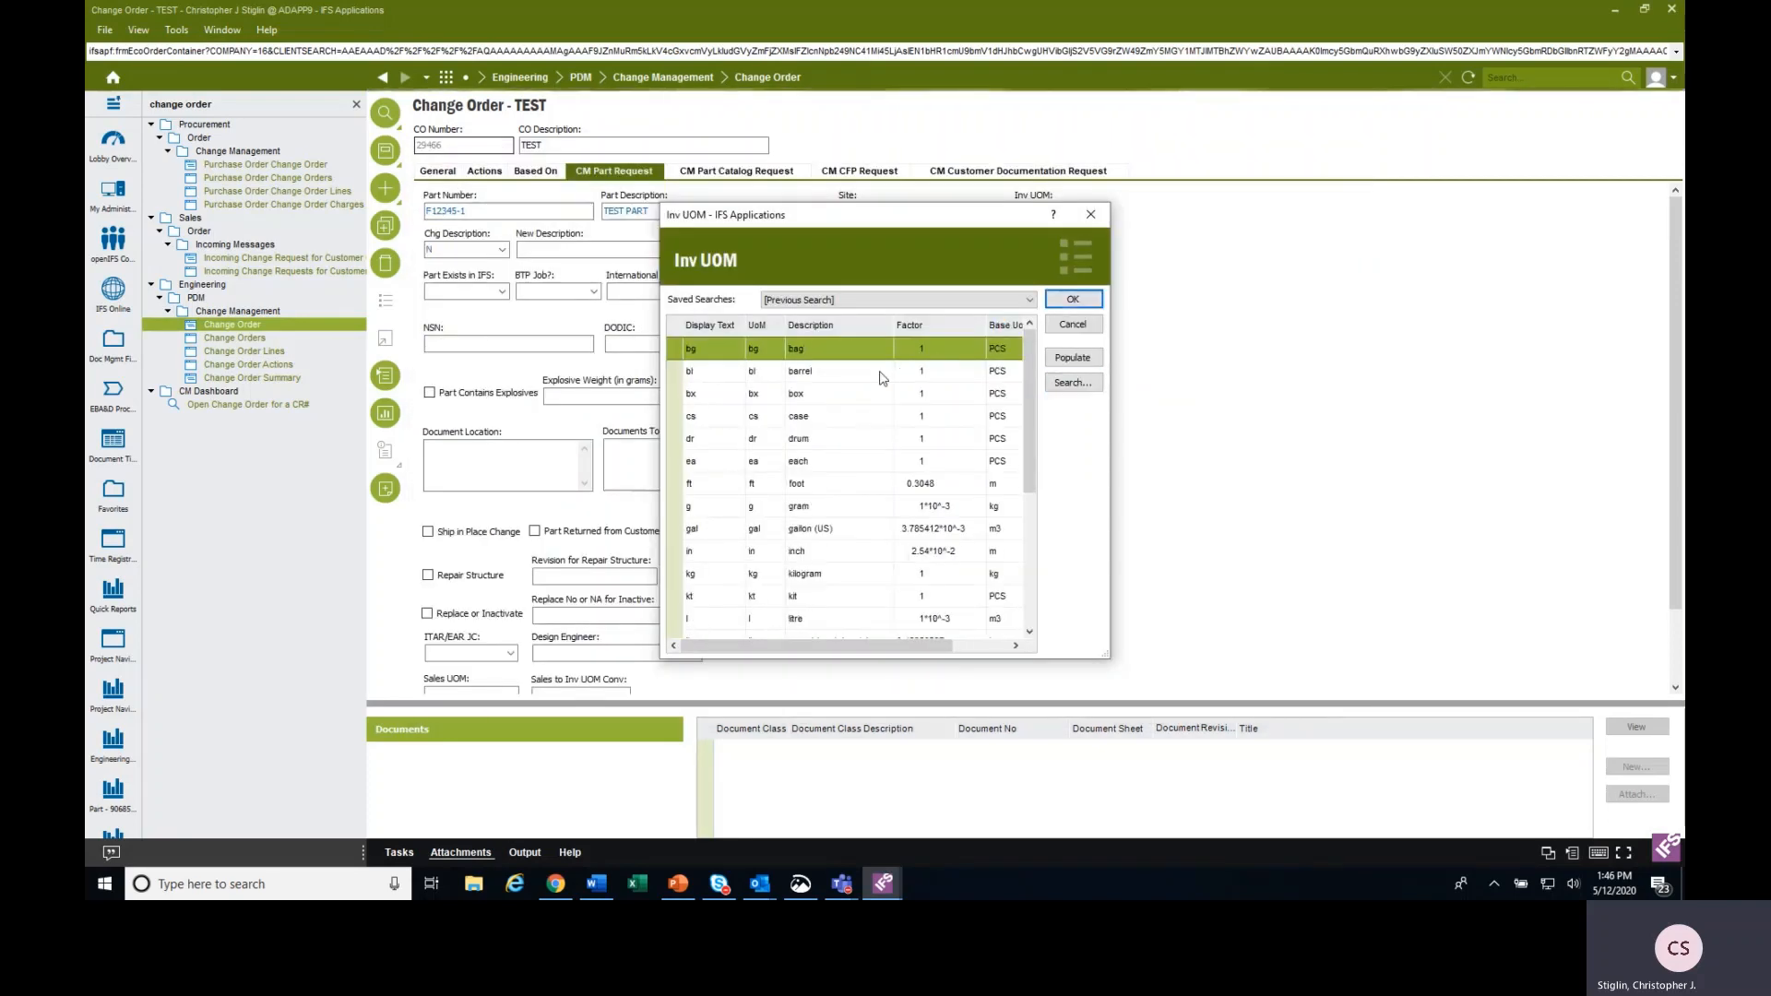
Set the part's inventory unit of measure to ea (each) from the filtered list of values.
scroll(752, 434, "down", 2)
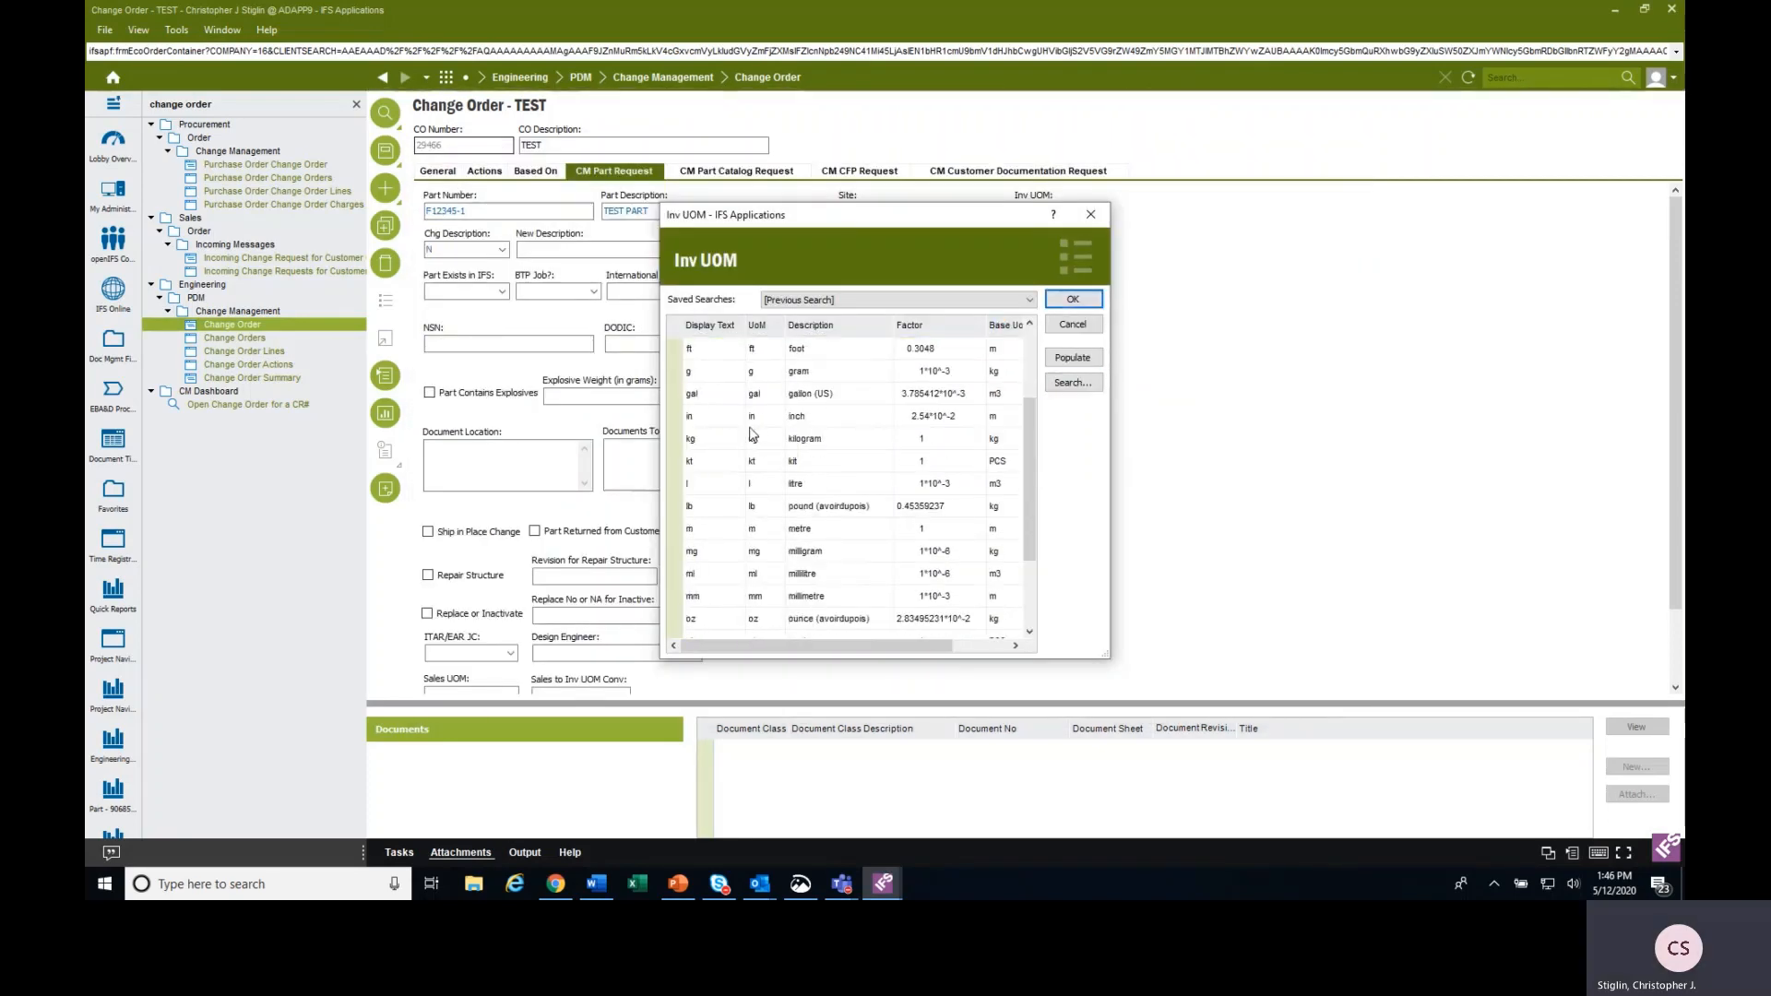
scroll(752, 433, "up", 2)
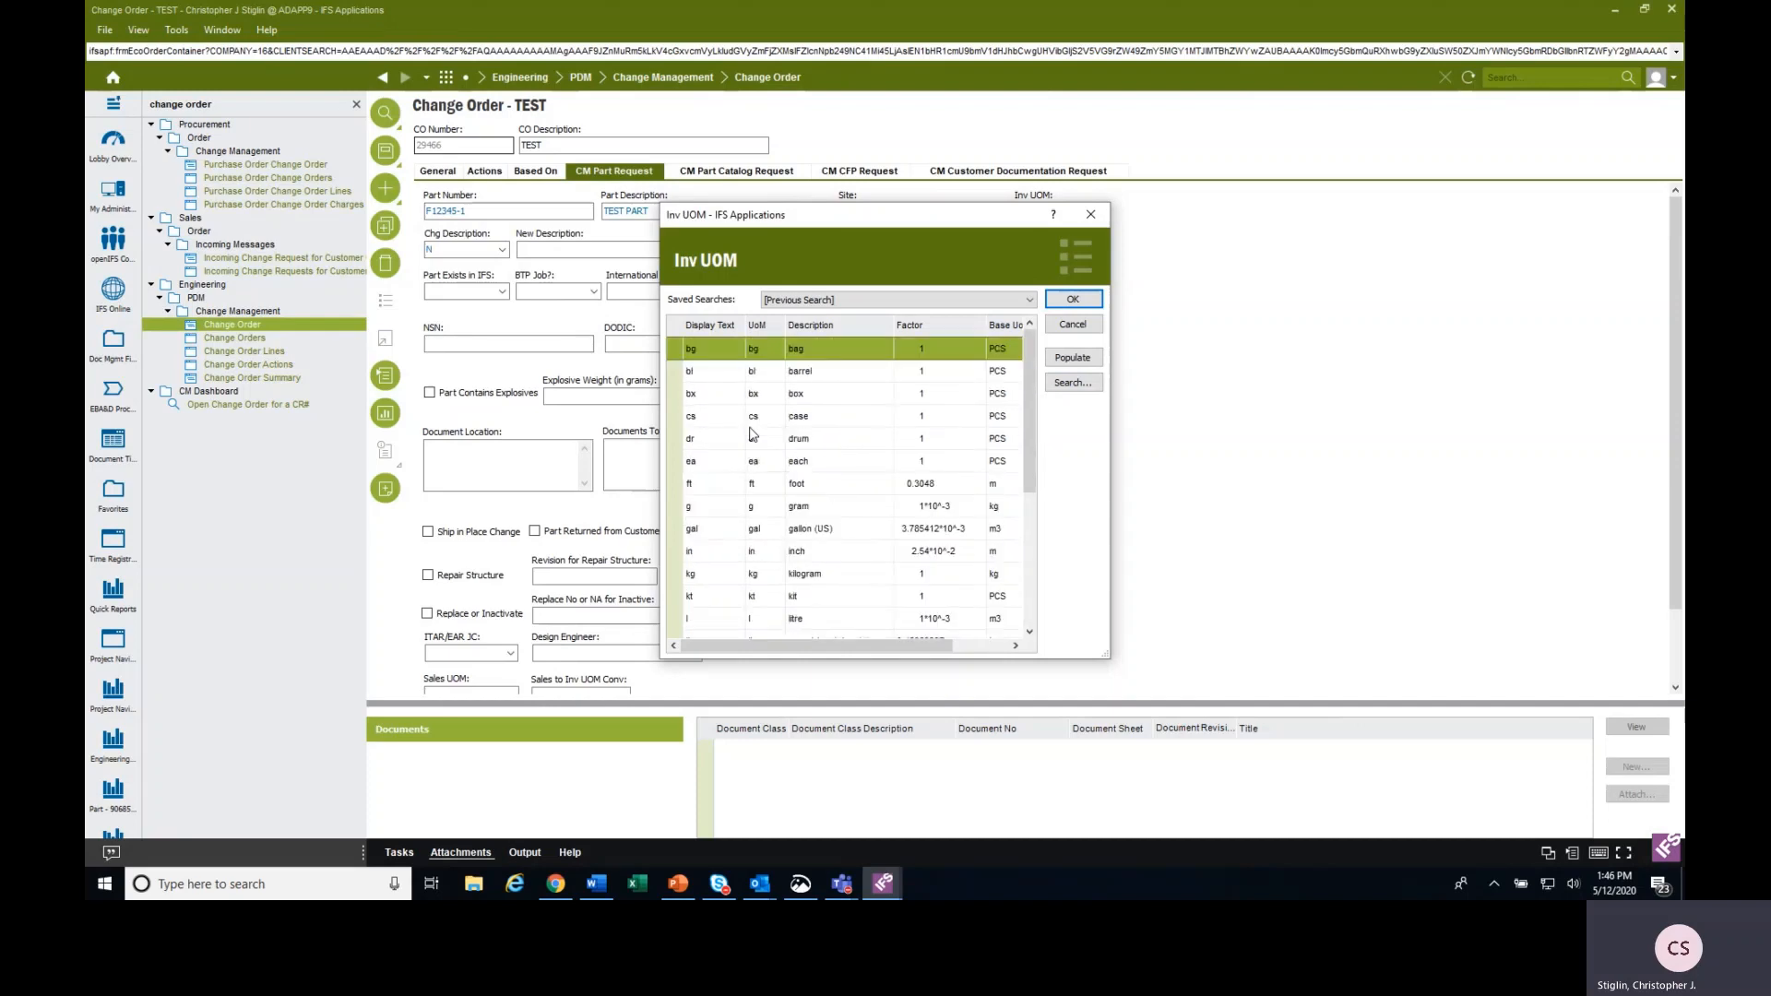
left_click(693, 466)
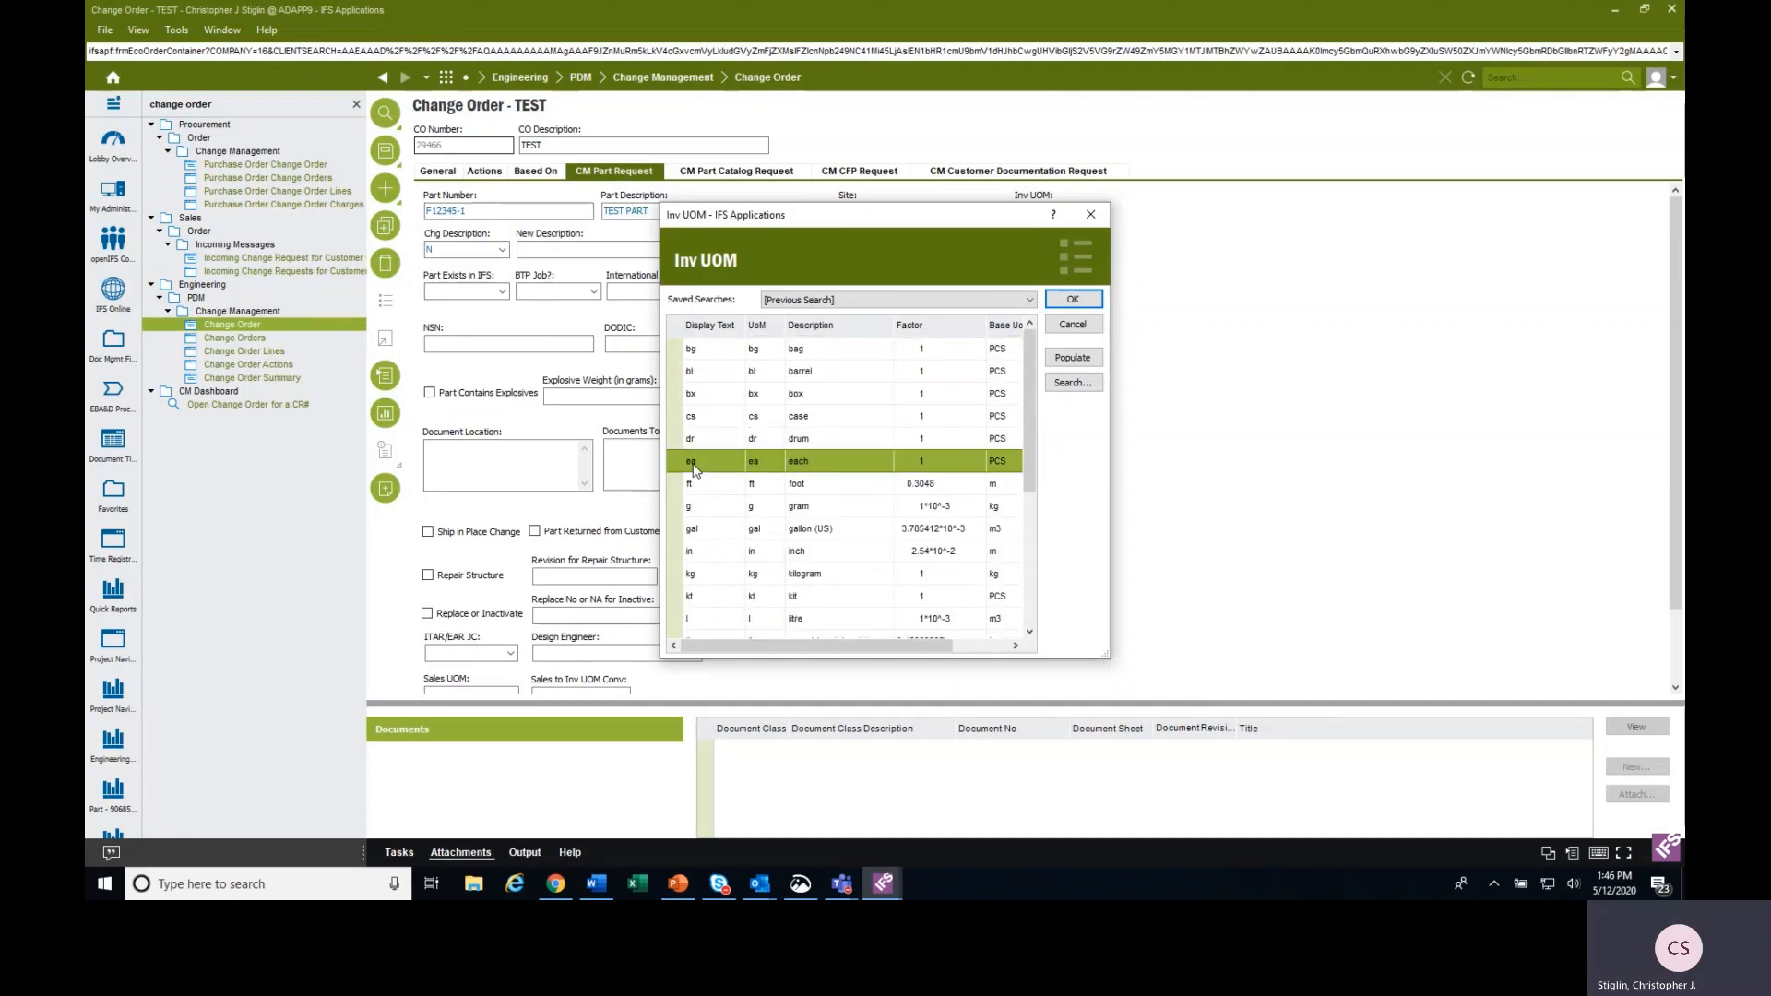
left_click(1064, 305)
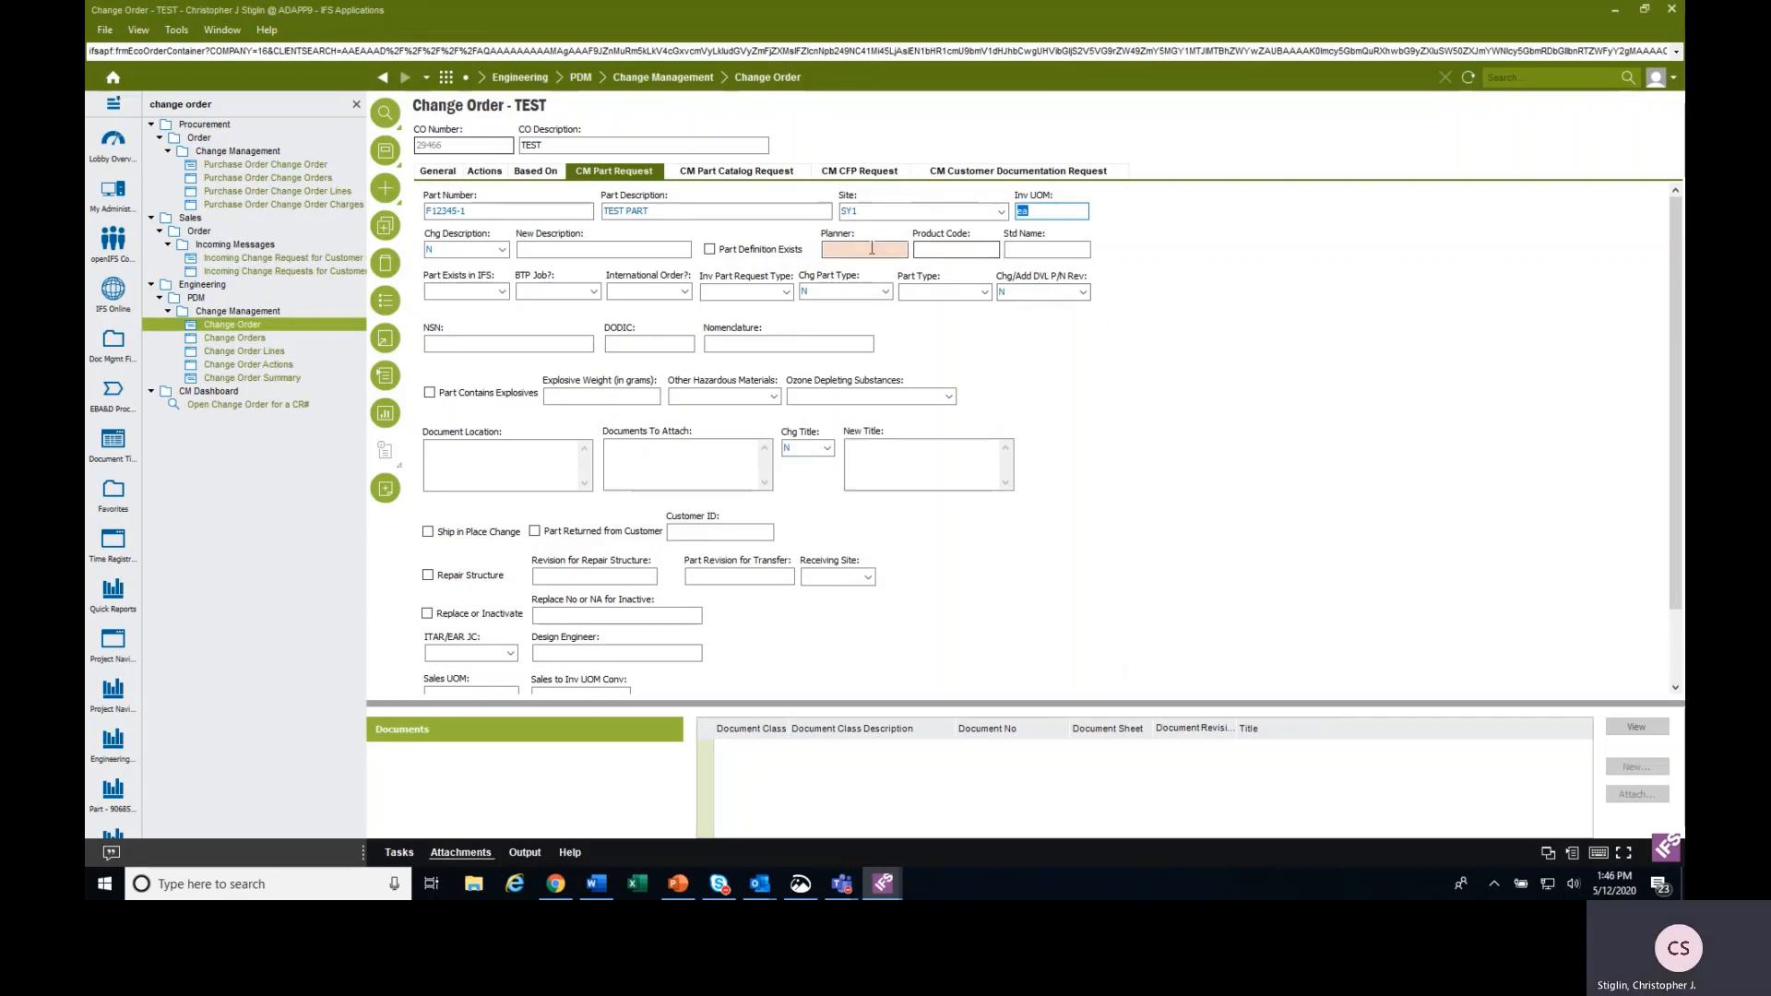
Set the part's planner to FCDCA from its list of values.
left_click(872, 250)
left_click(382, 303)
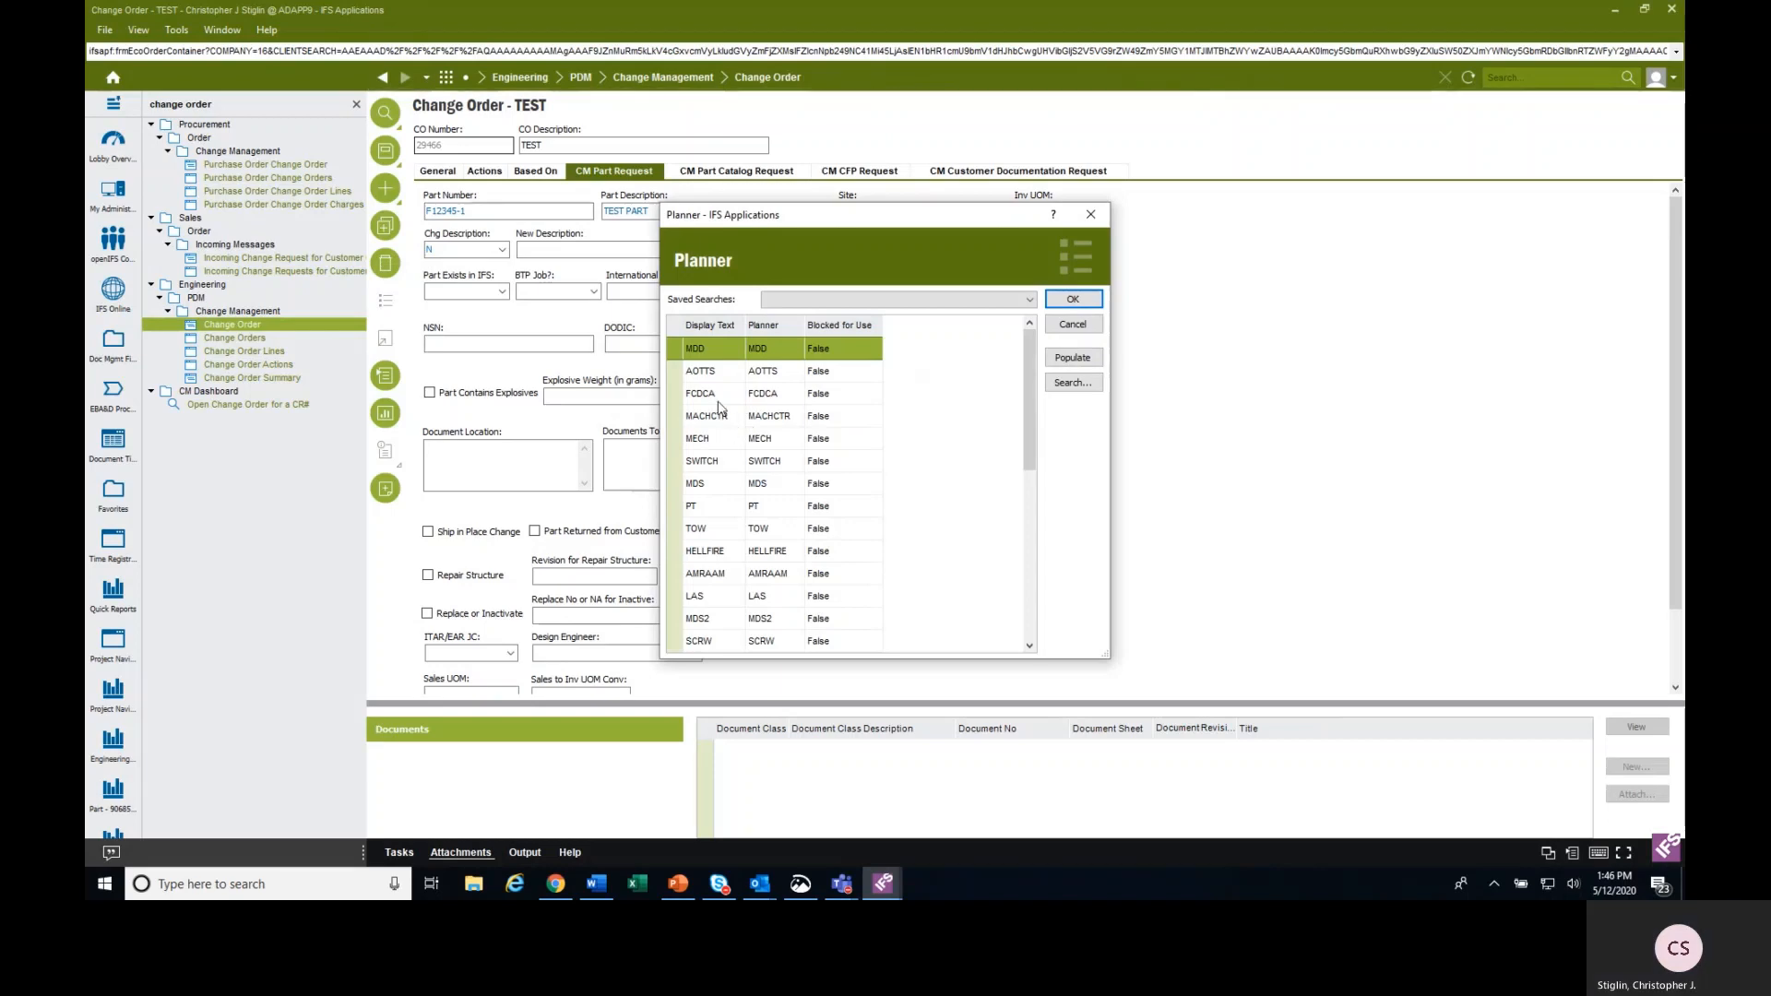
left_click(725, 395)
left_click(1073, 299)
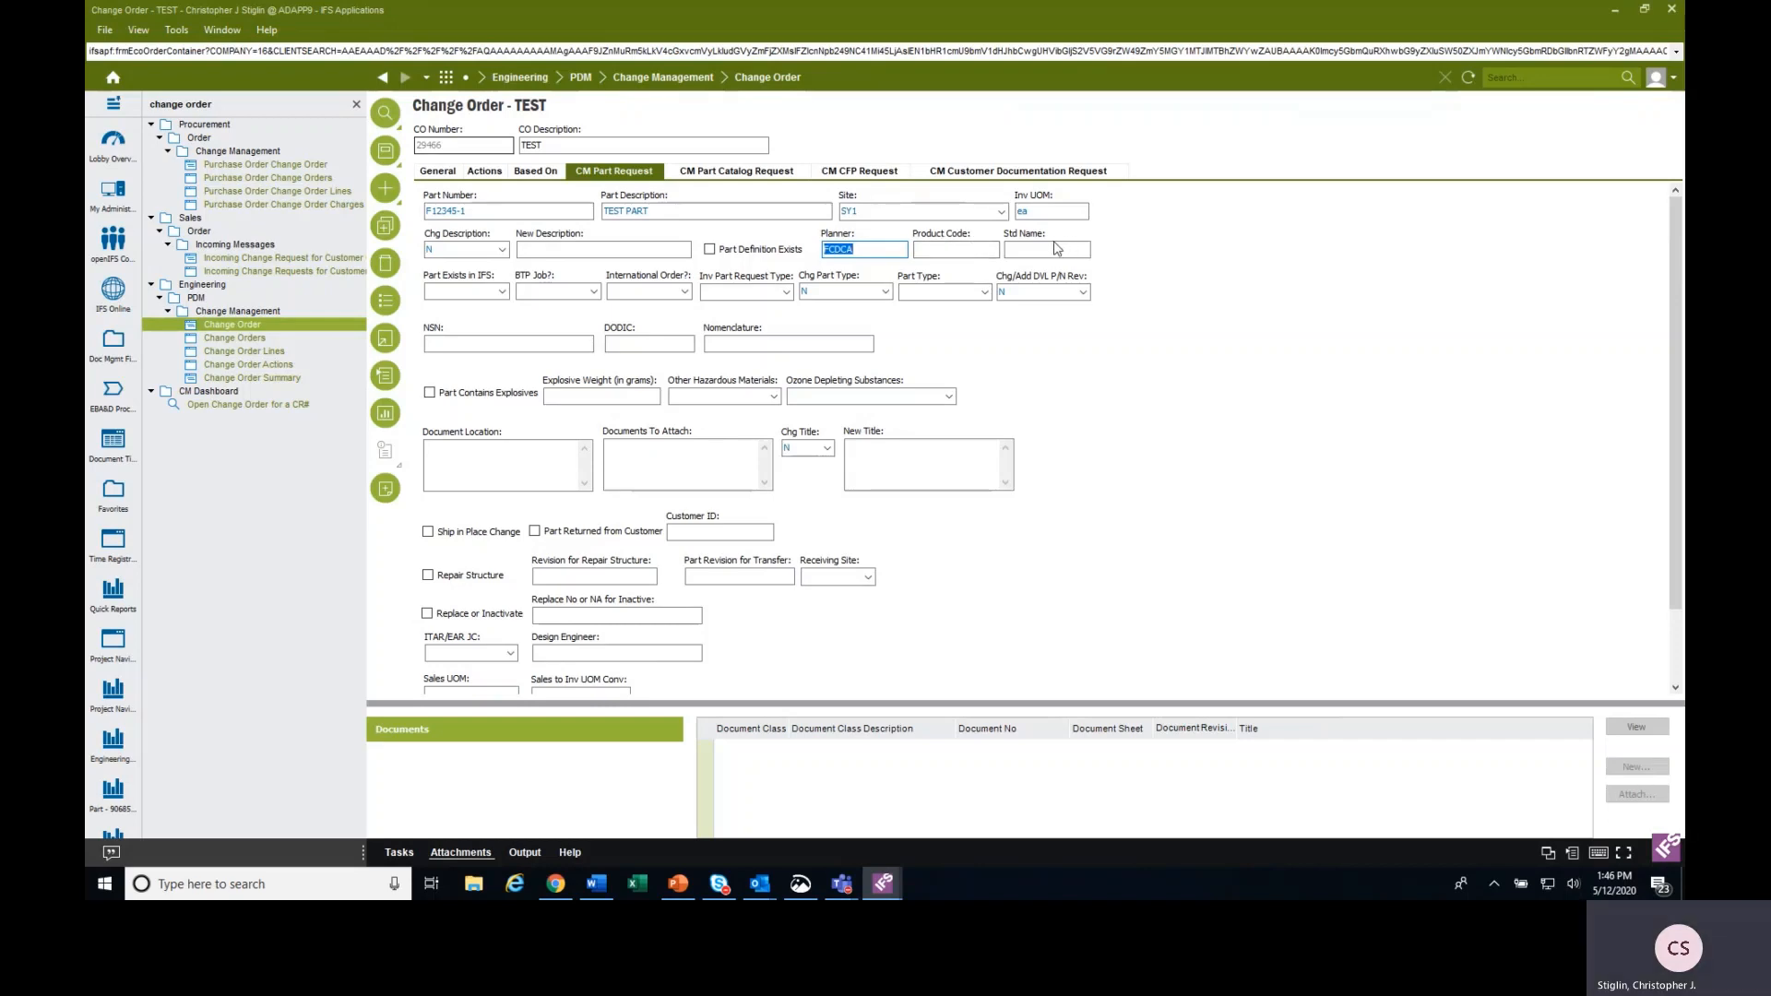
Set the part's product code to AS (Aerospace Systems) from its list of values.
left_click(939, 249)
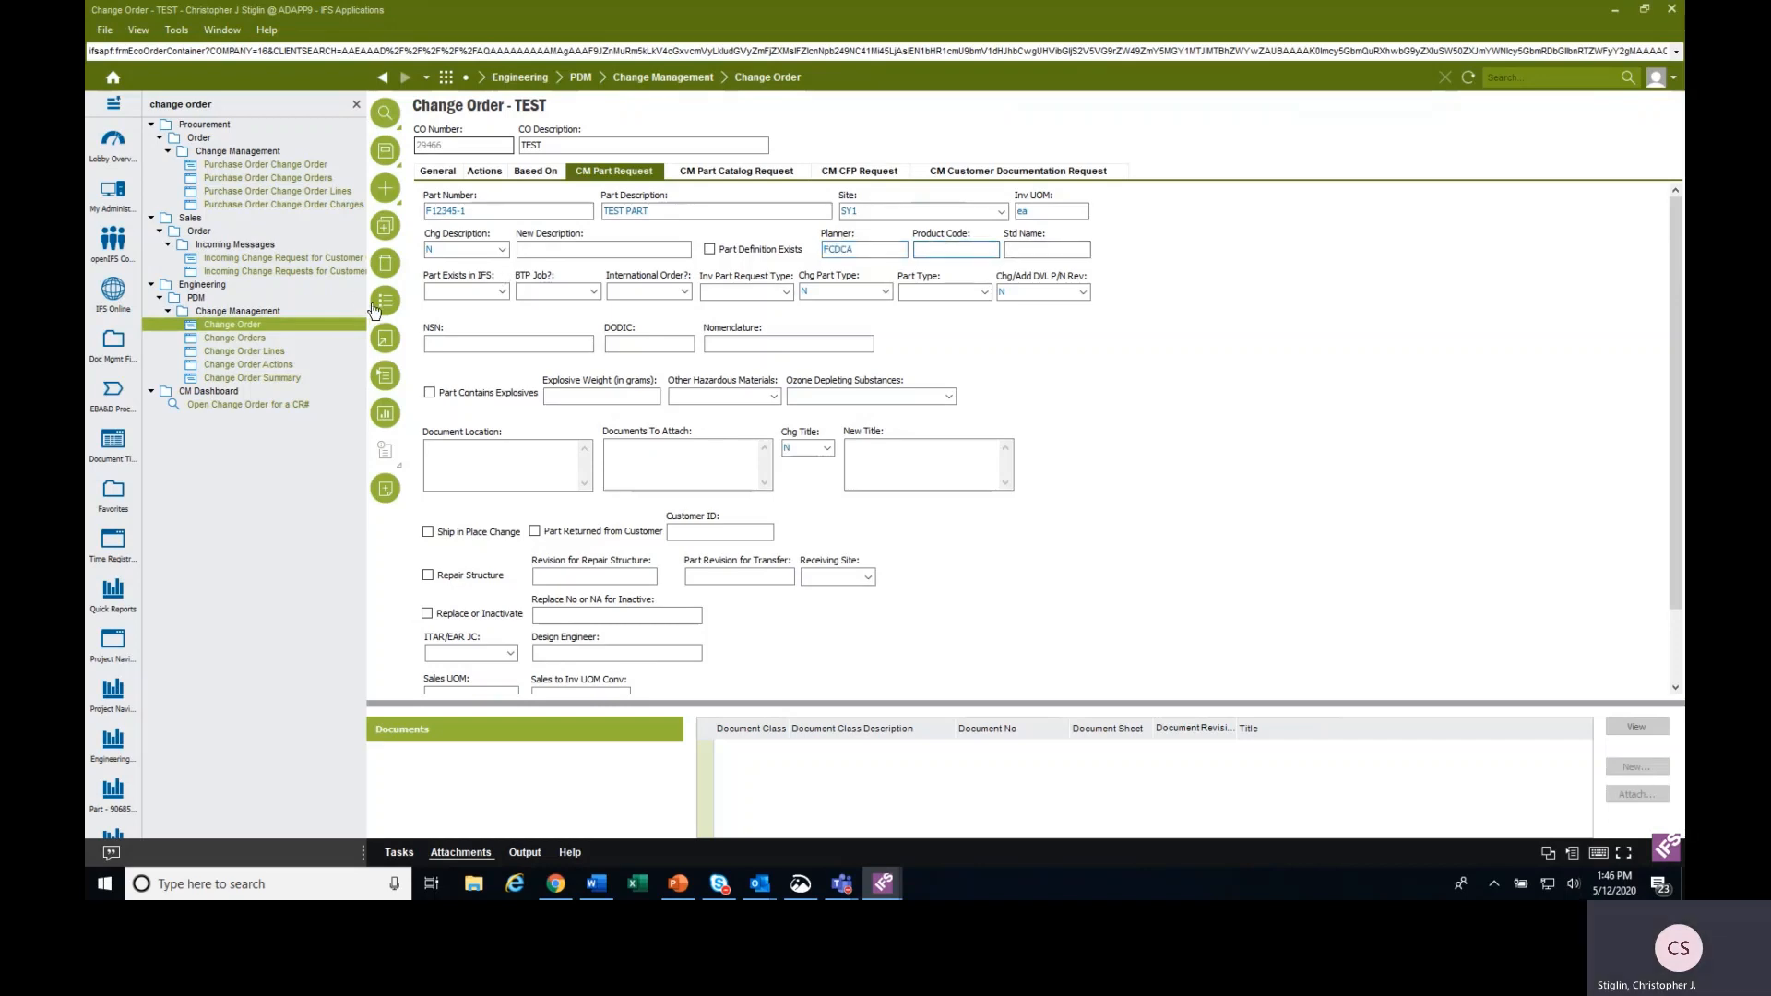
left_click(372, 304)
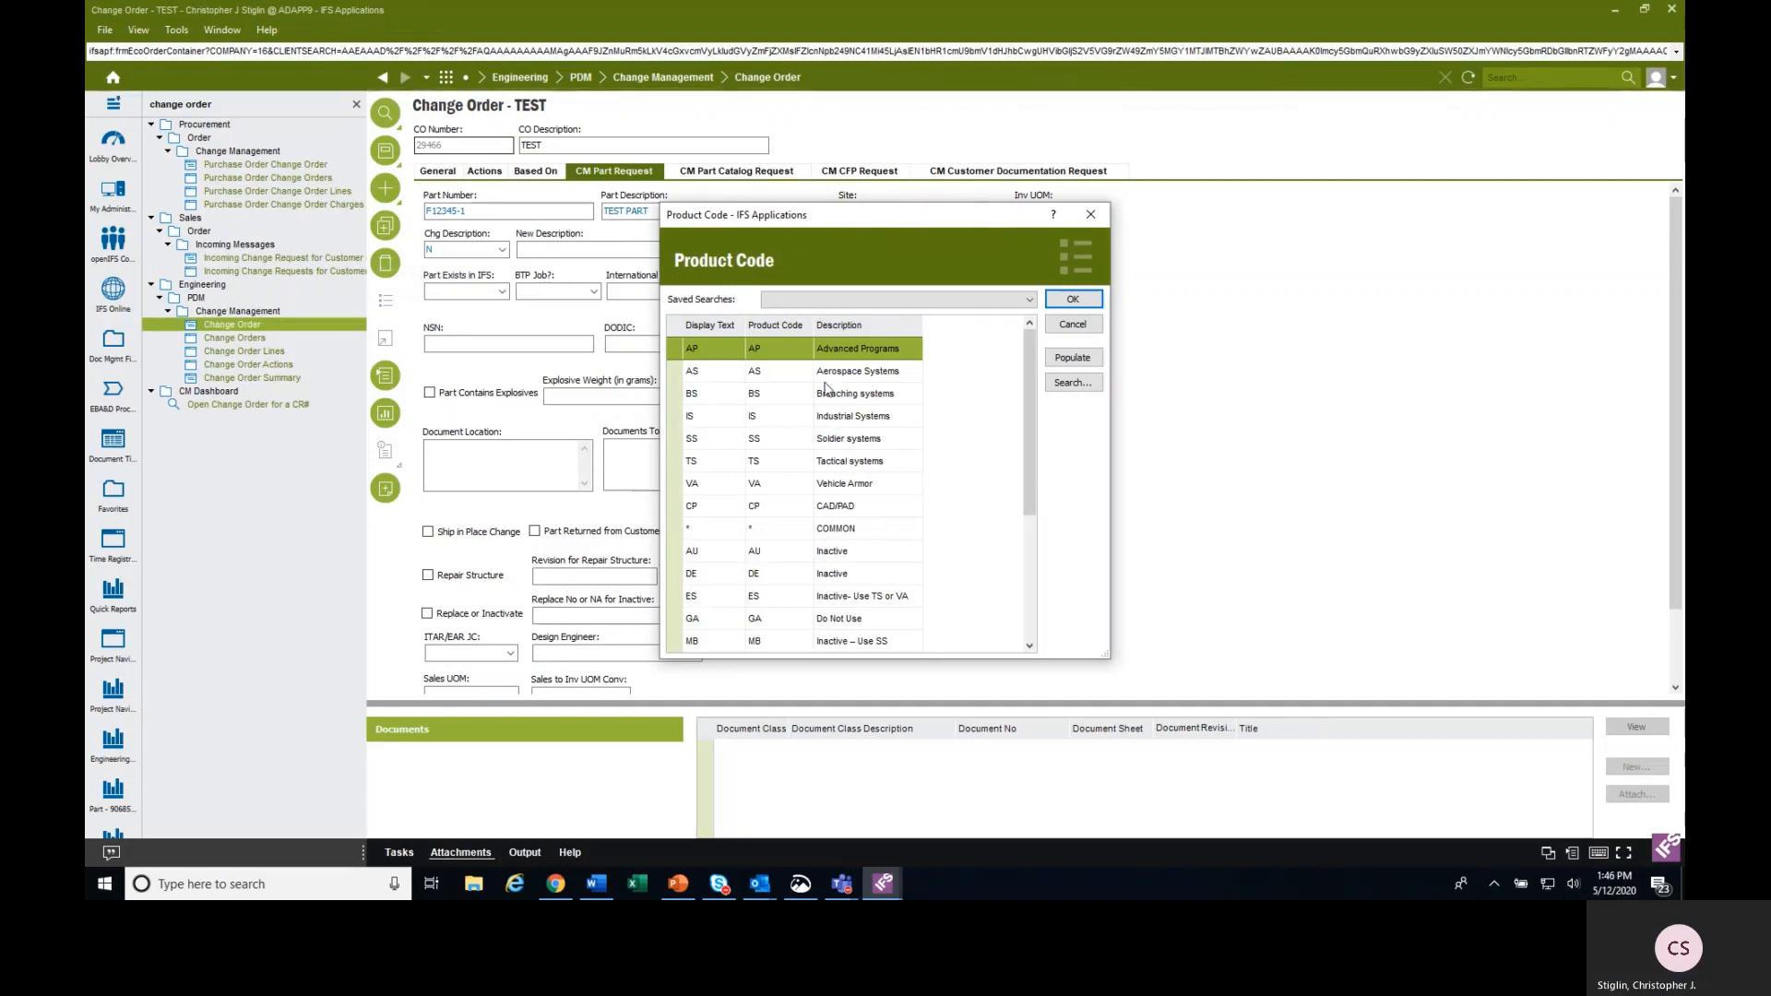
left_click(821, 372)
left_click(1073, 299)
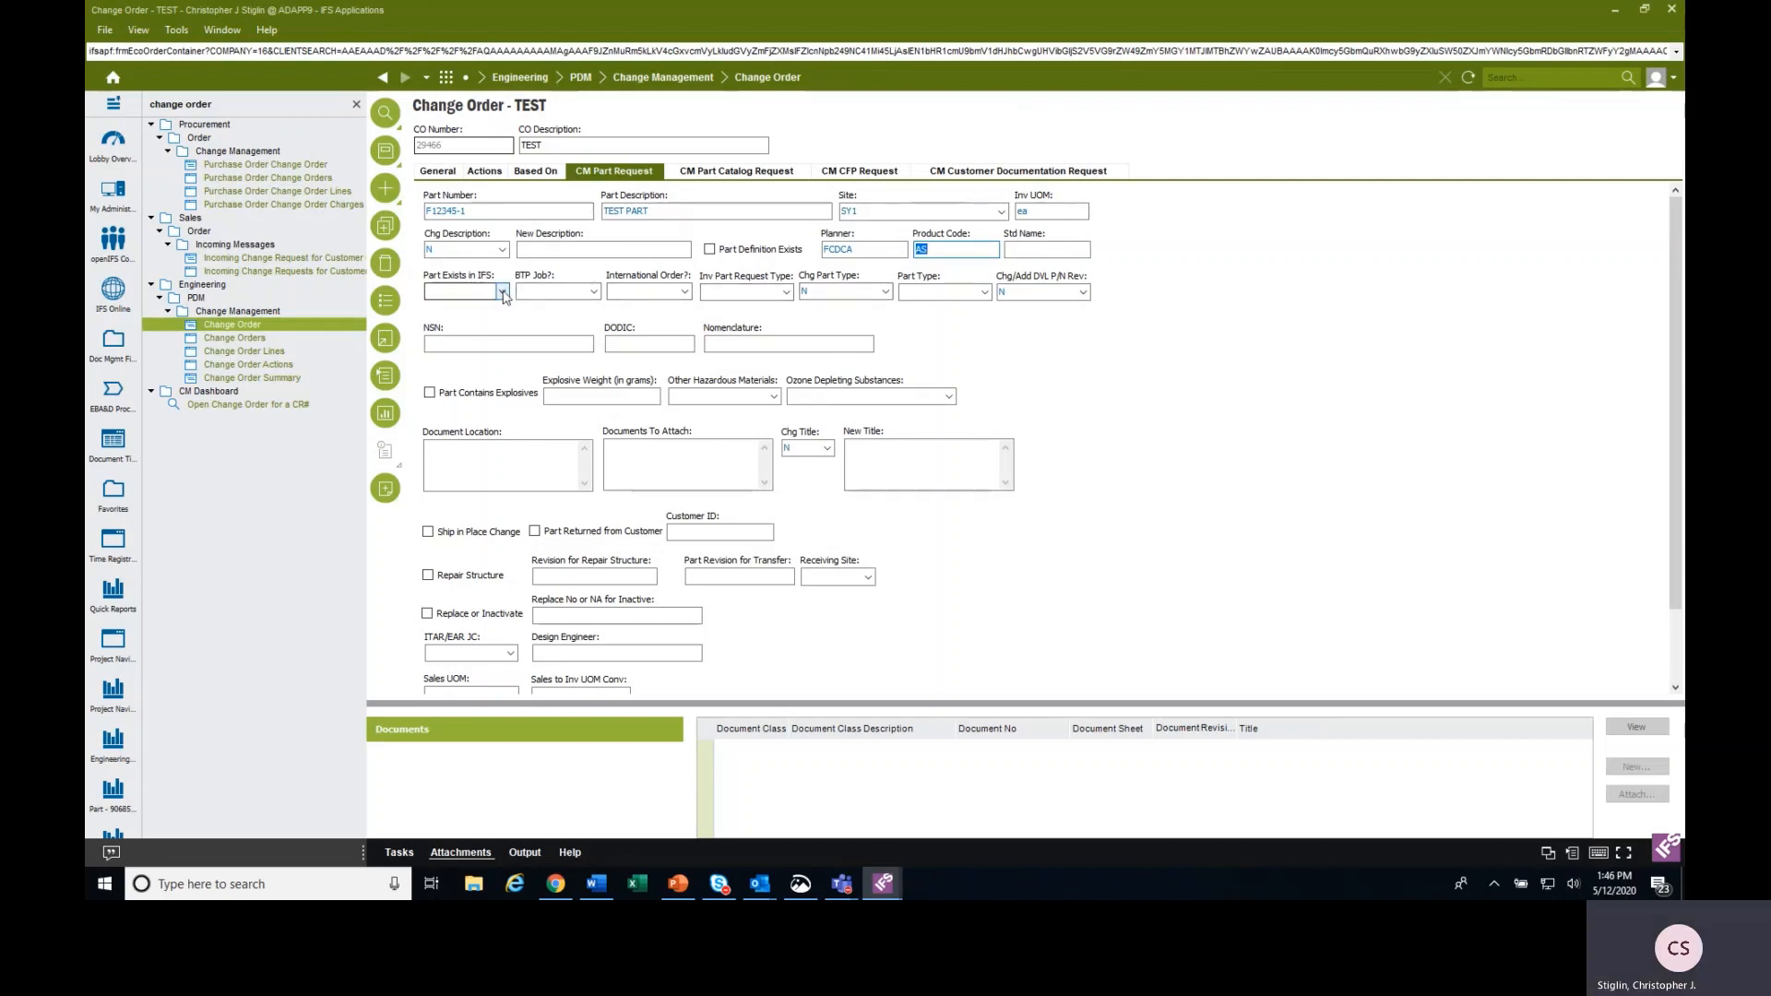
Set Part Exists in IFS to False for the requested part.
left_click(503, 291)
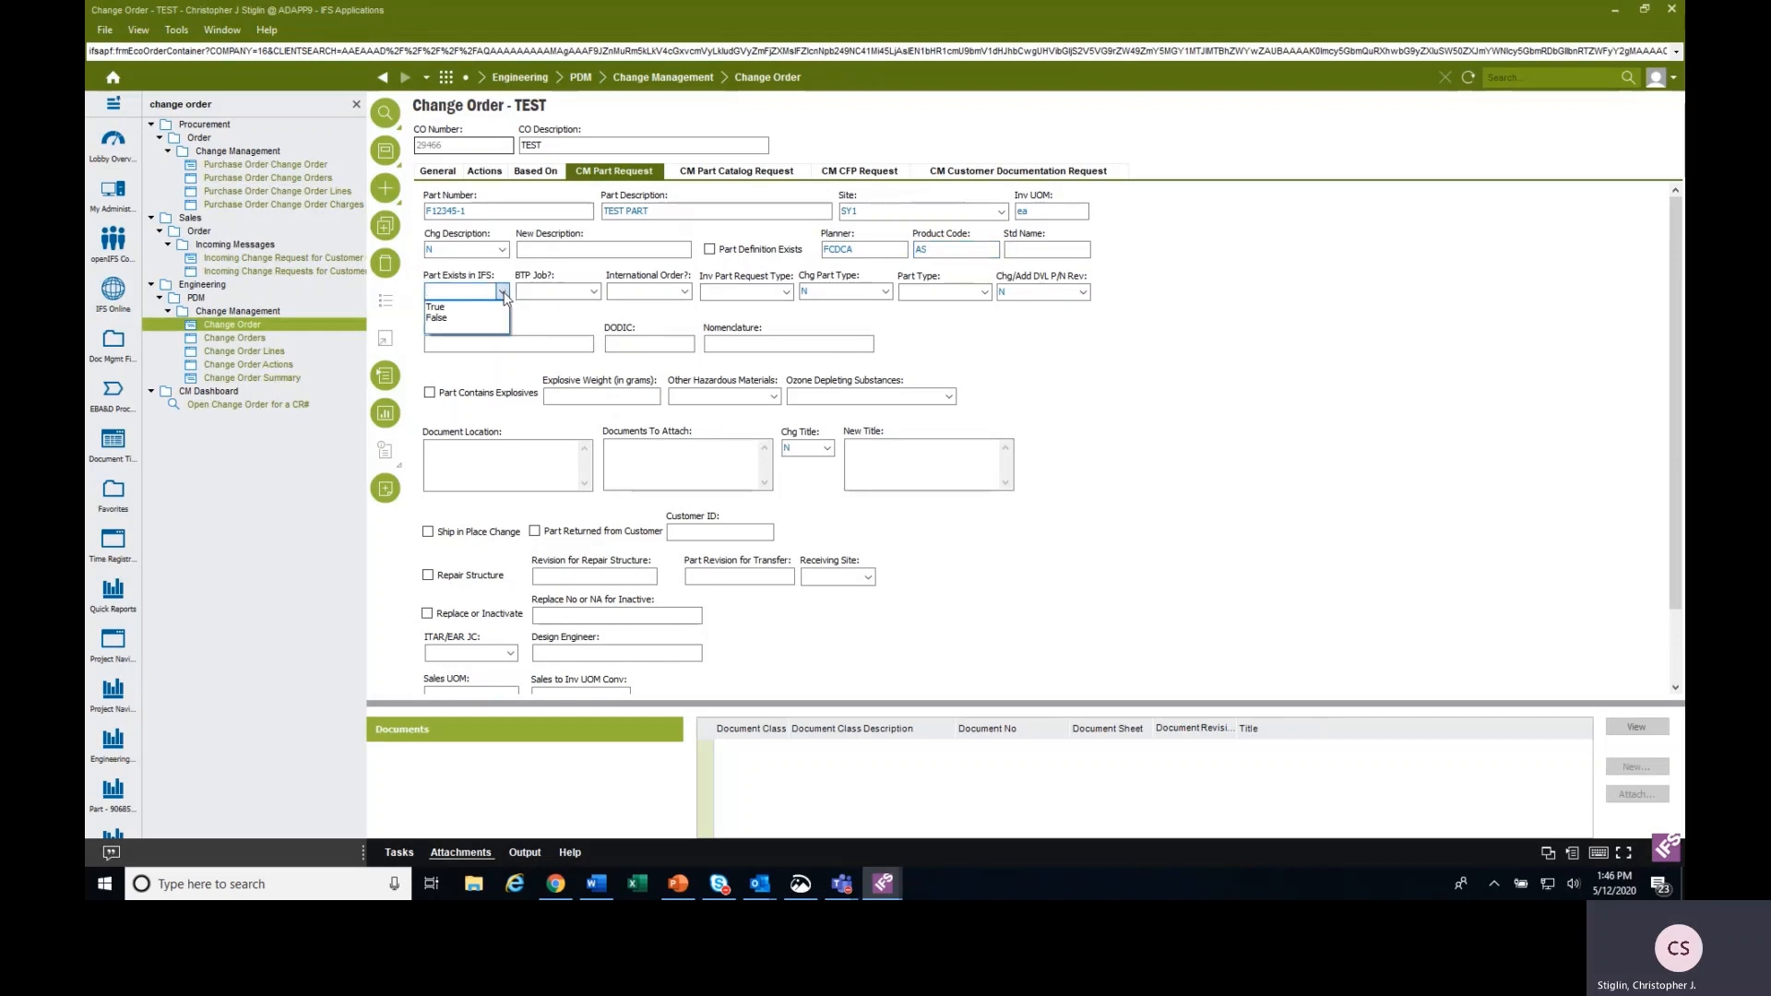
left_click(505, 305)
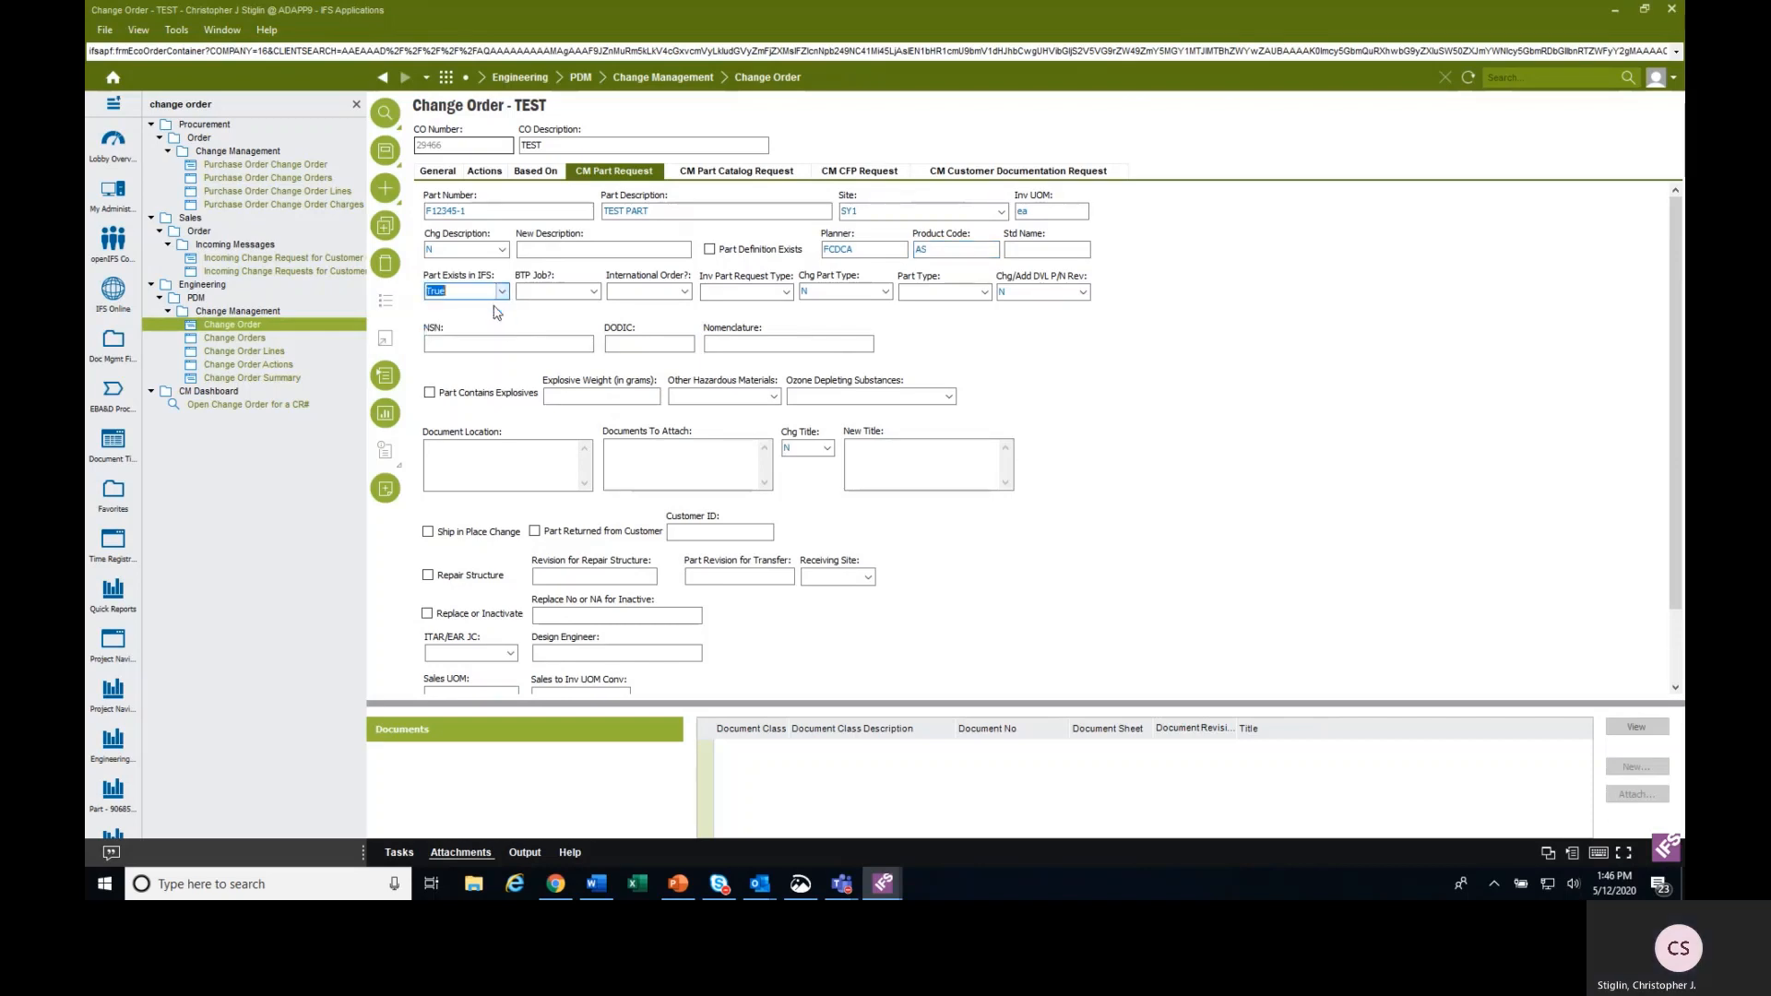
left_click(504, 296)
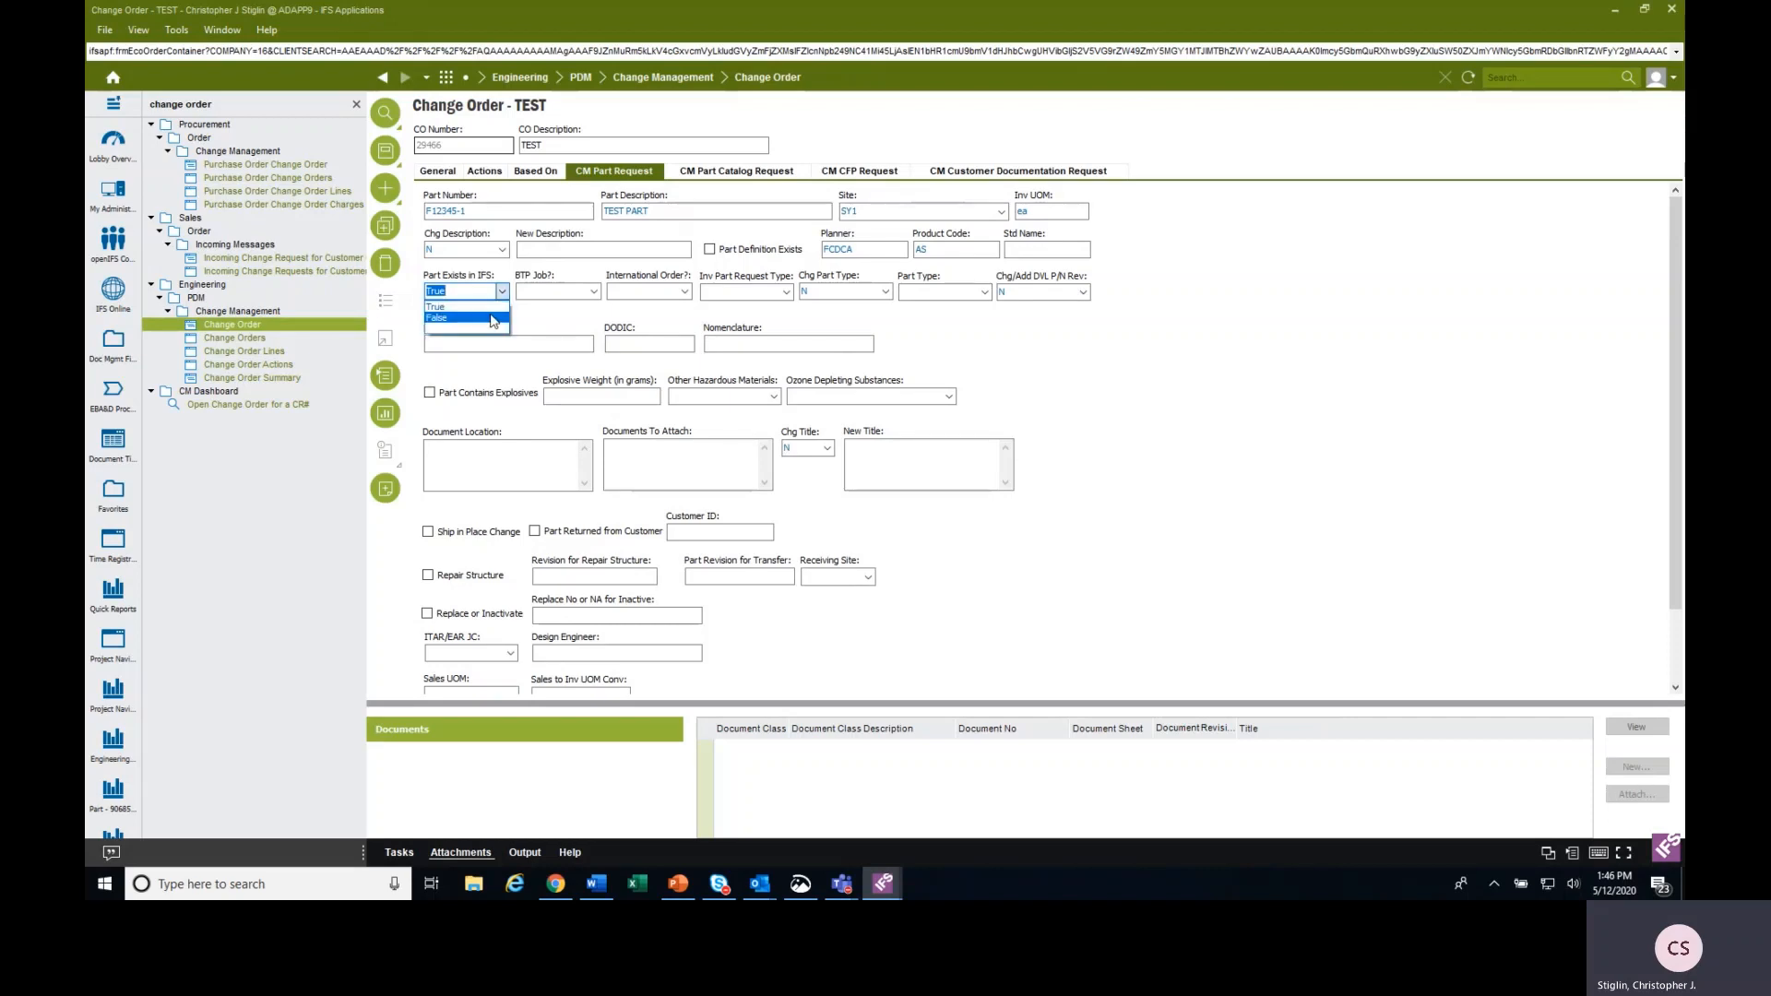
left_click(490, 320)
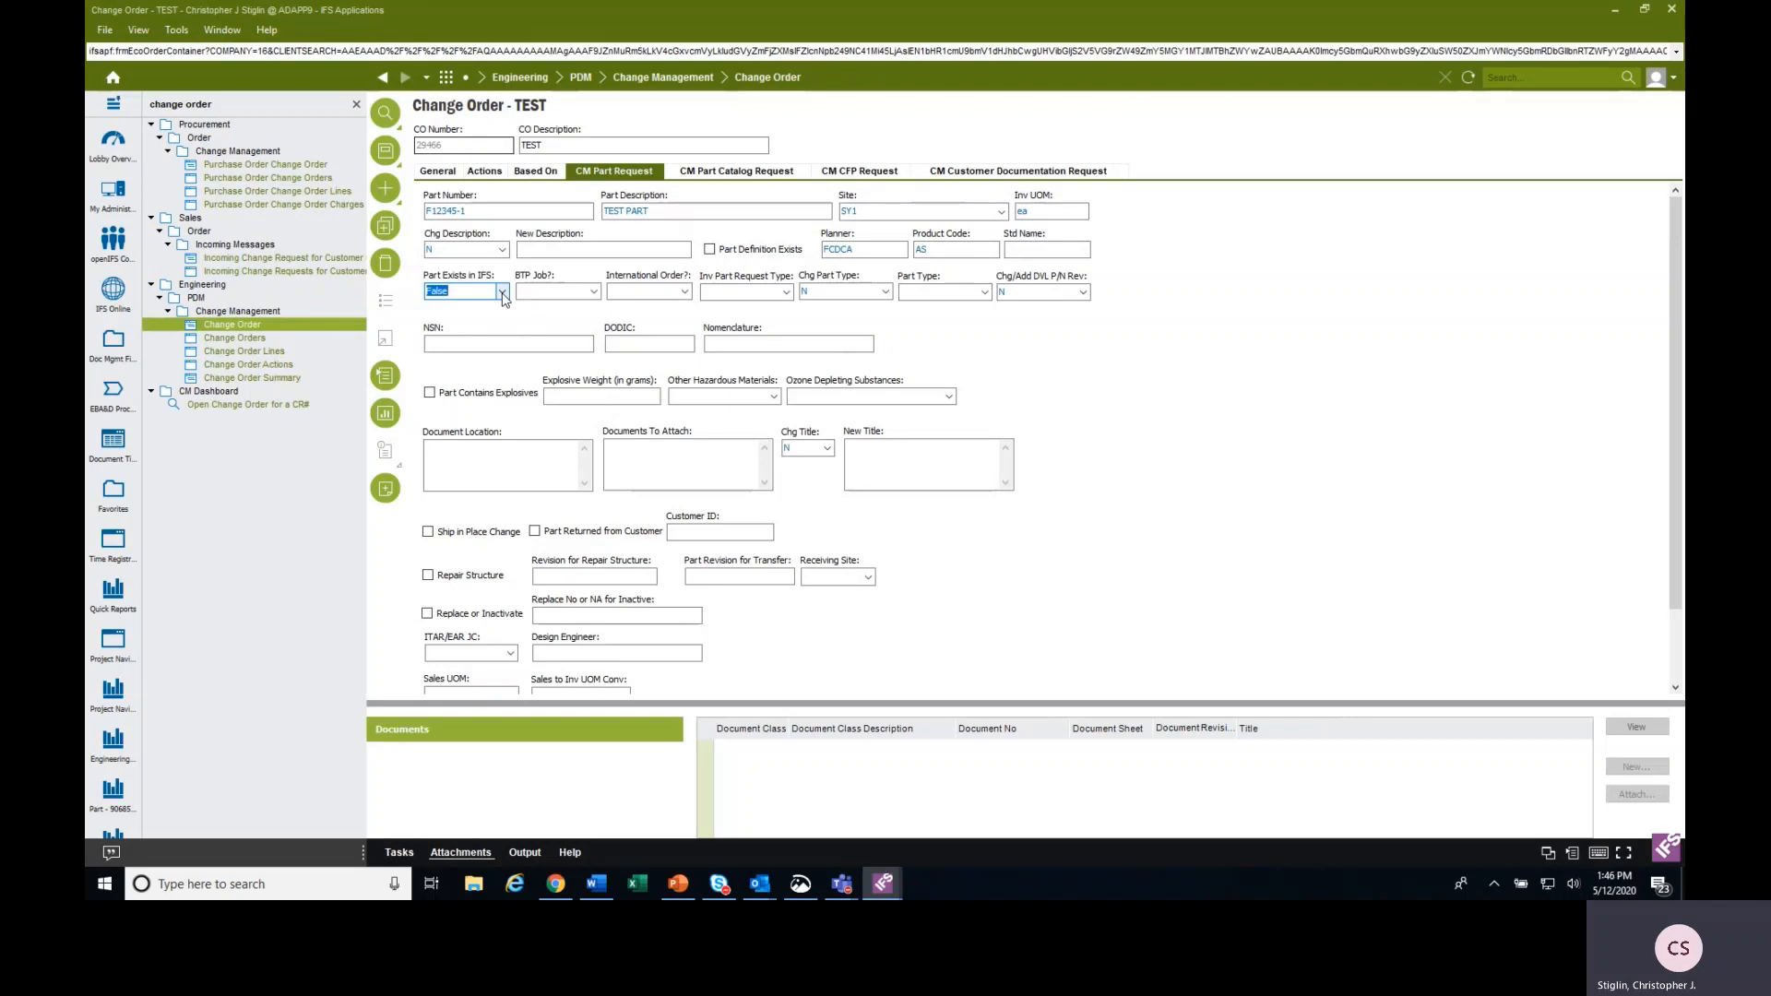
Set both BTP Job and International Order to False for the part request.
left_click(595, 293)
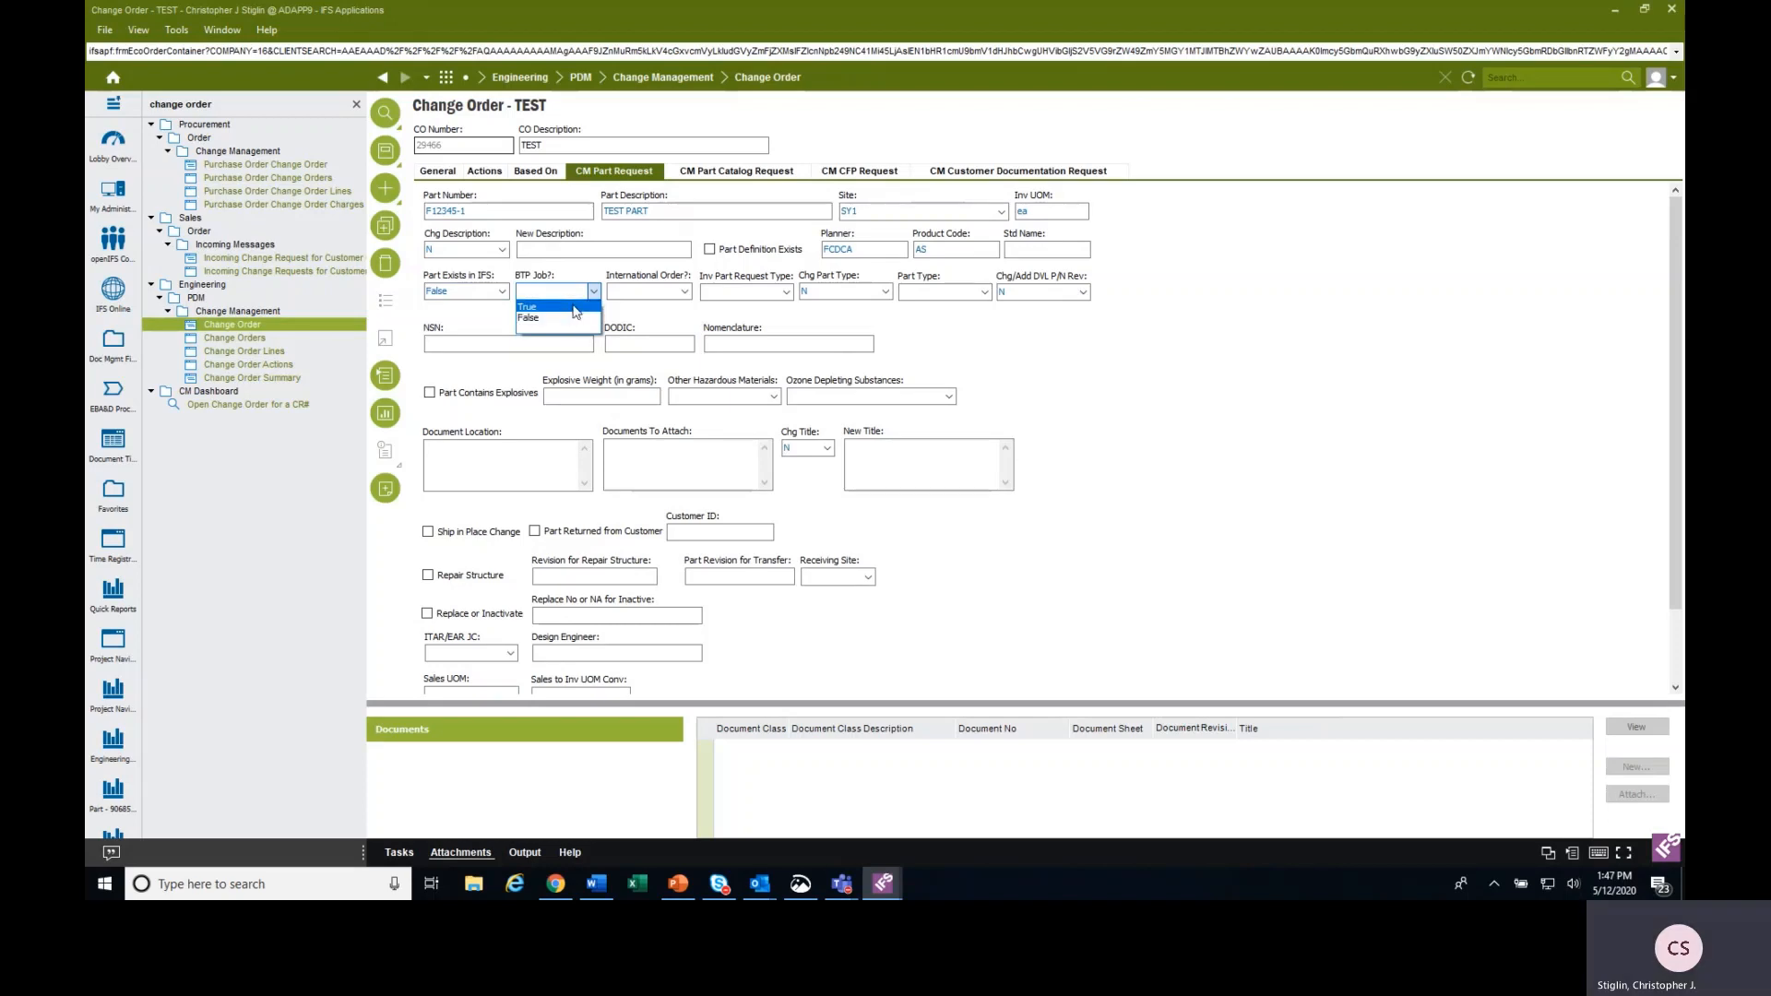
left_click(567, 318)
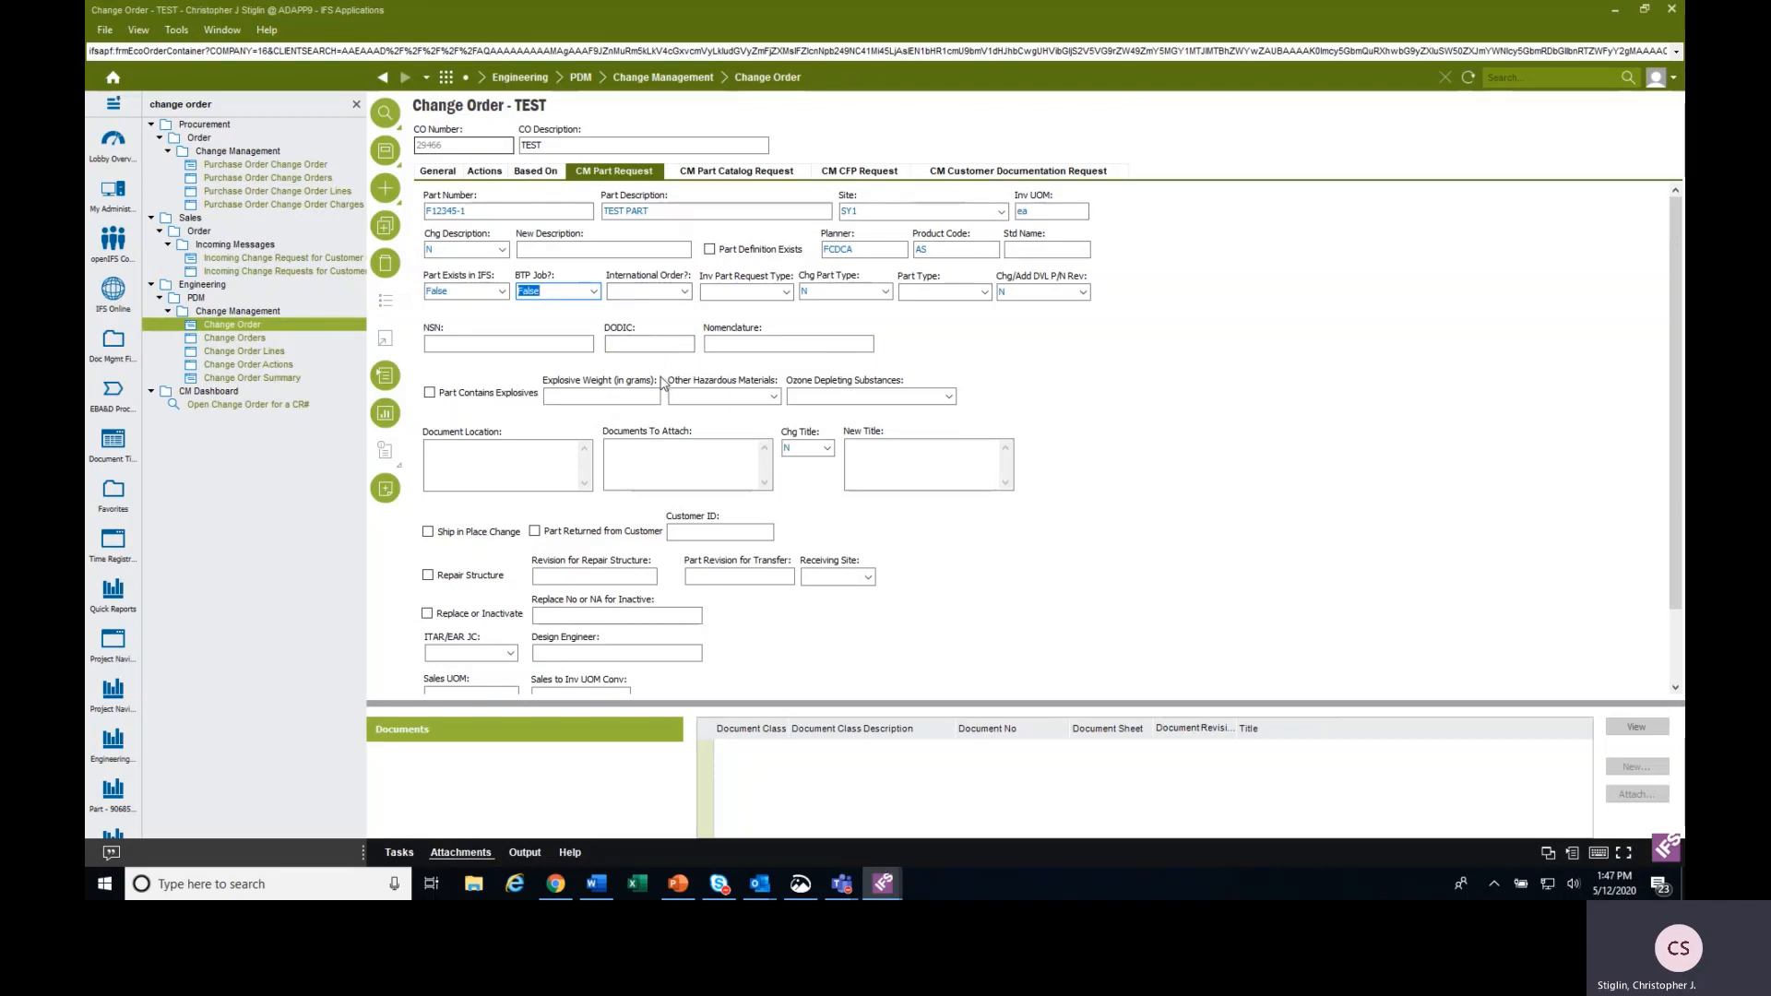
left_click(686, 292)
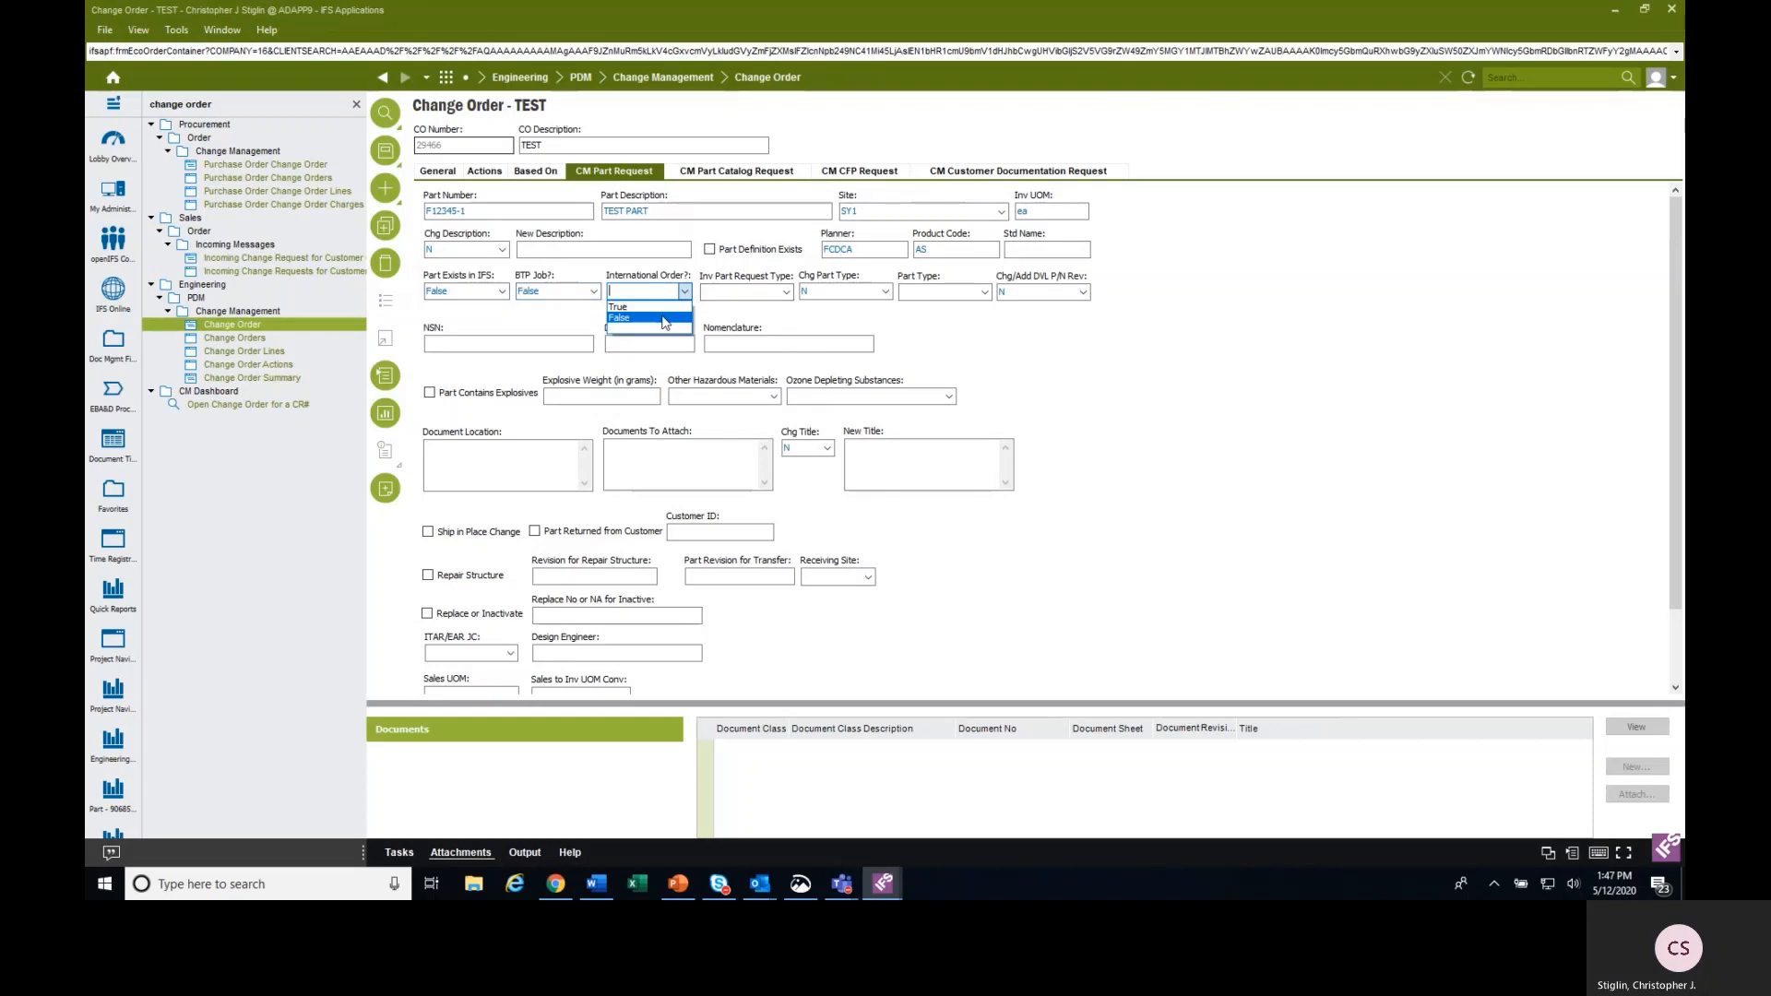
left_click(665, 318)
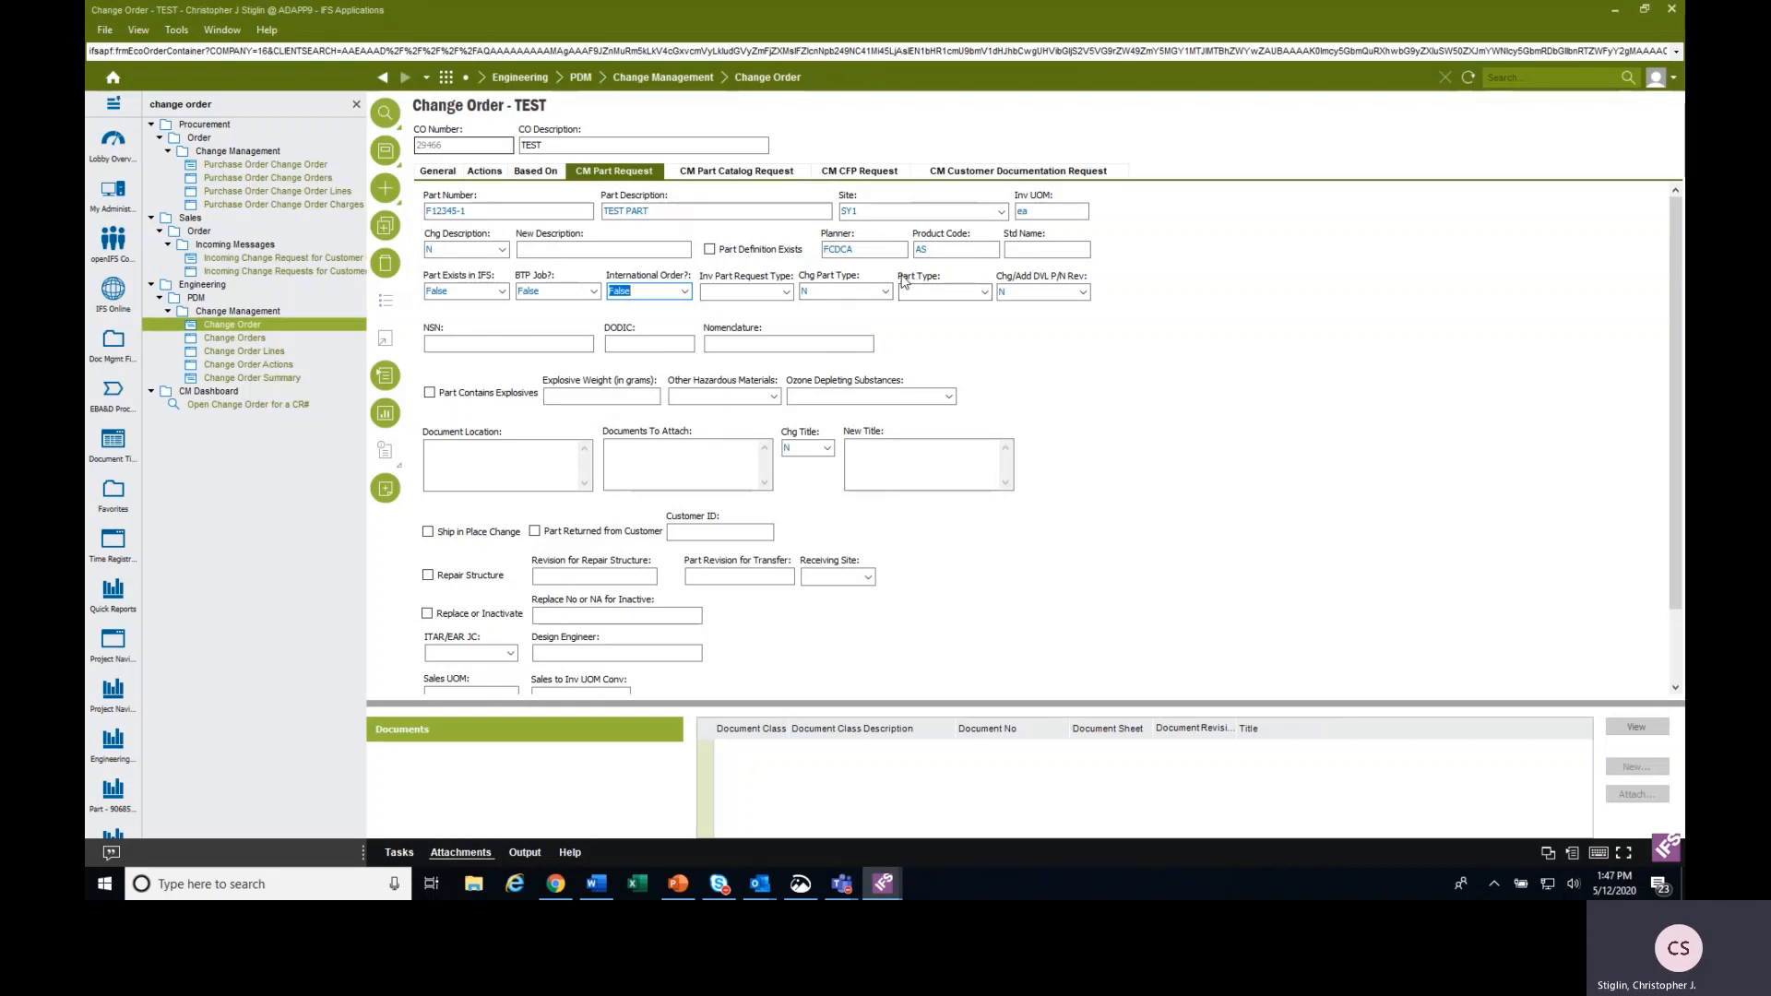
Set the part type to Make and mark the part as containing explosives with an explosive weight of .150 grams.
left_click(983, 292)
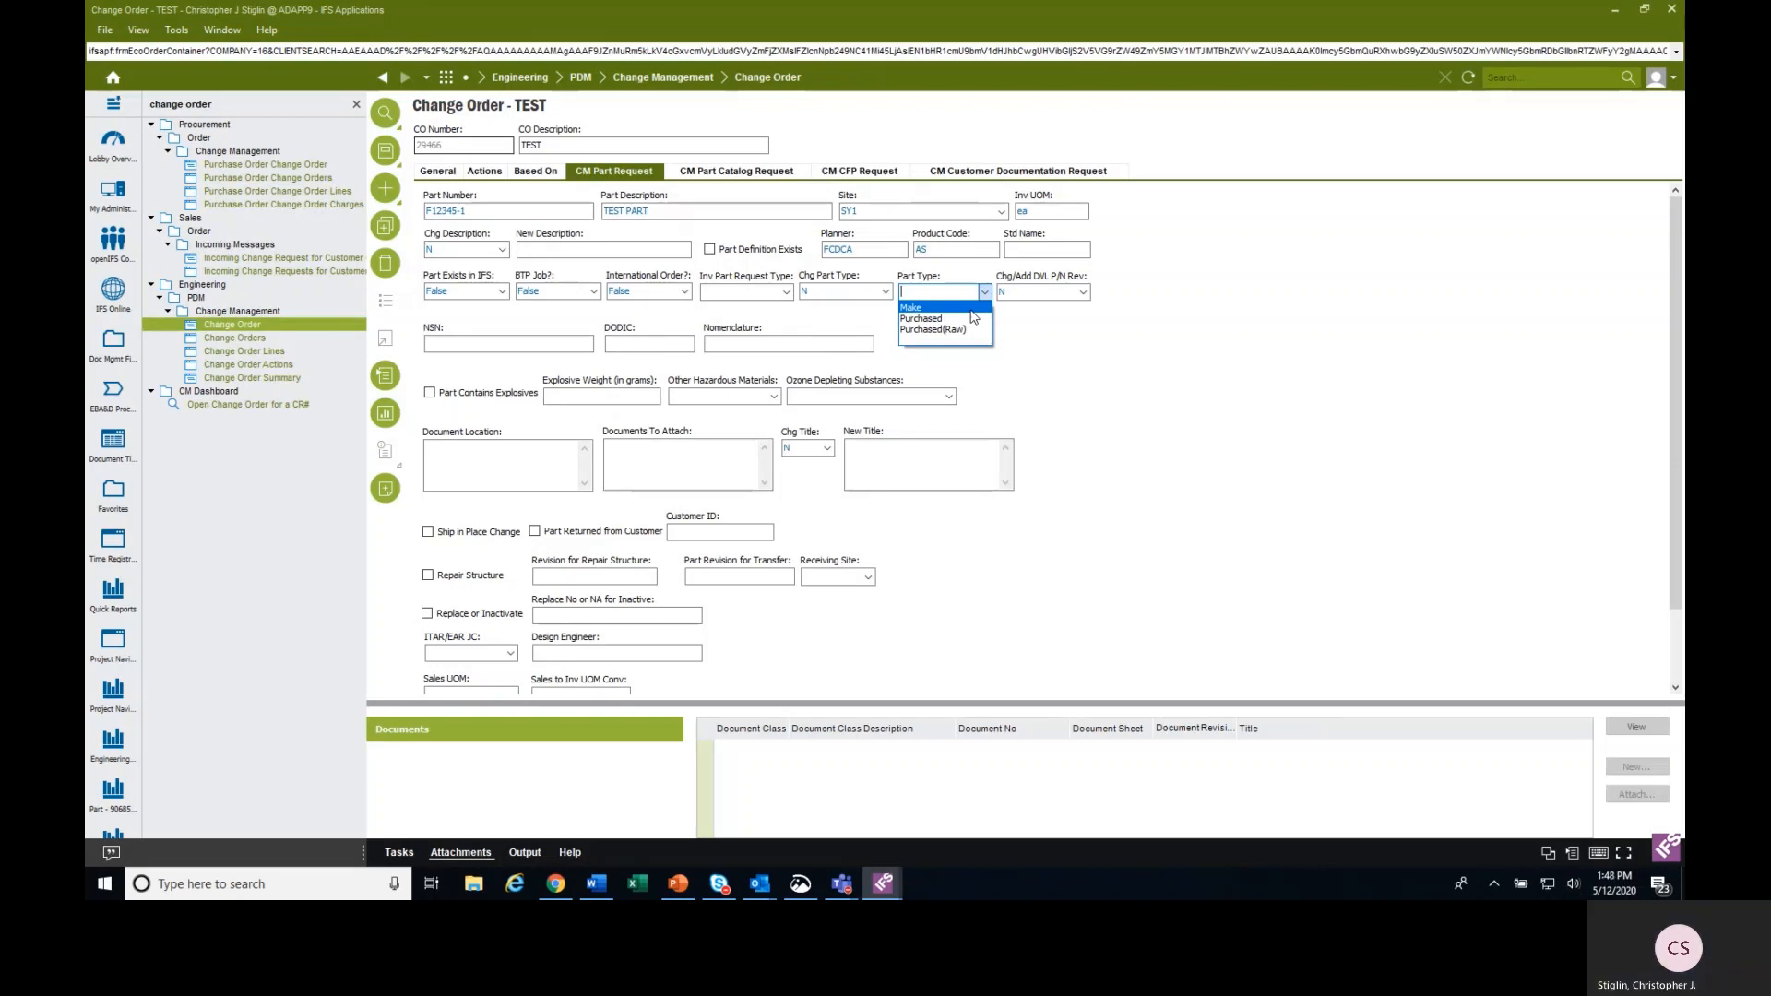
left_click(970, 311)
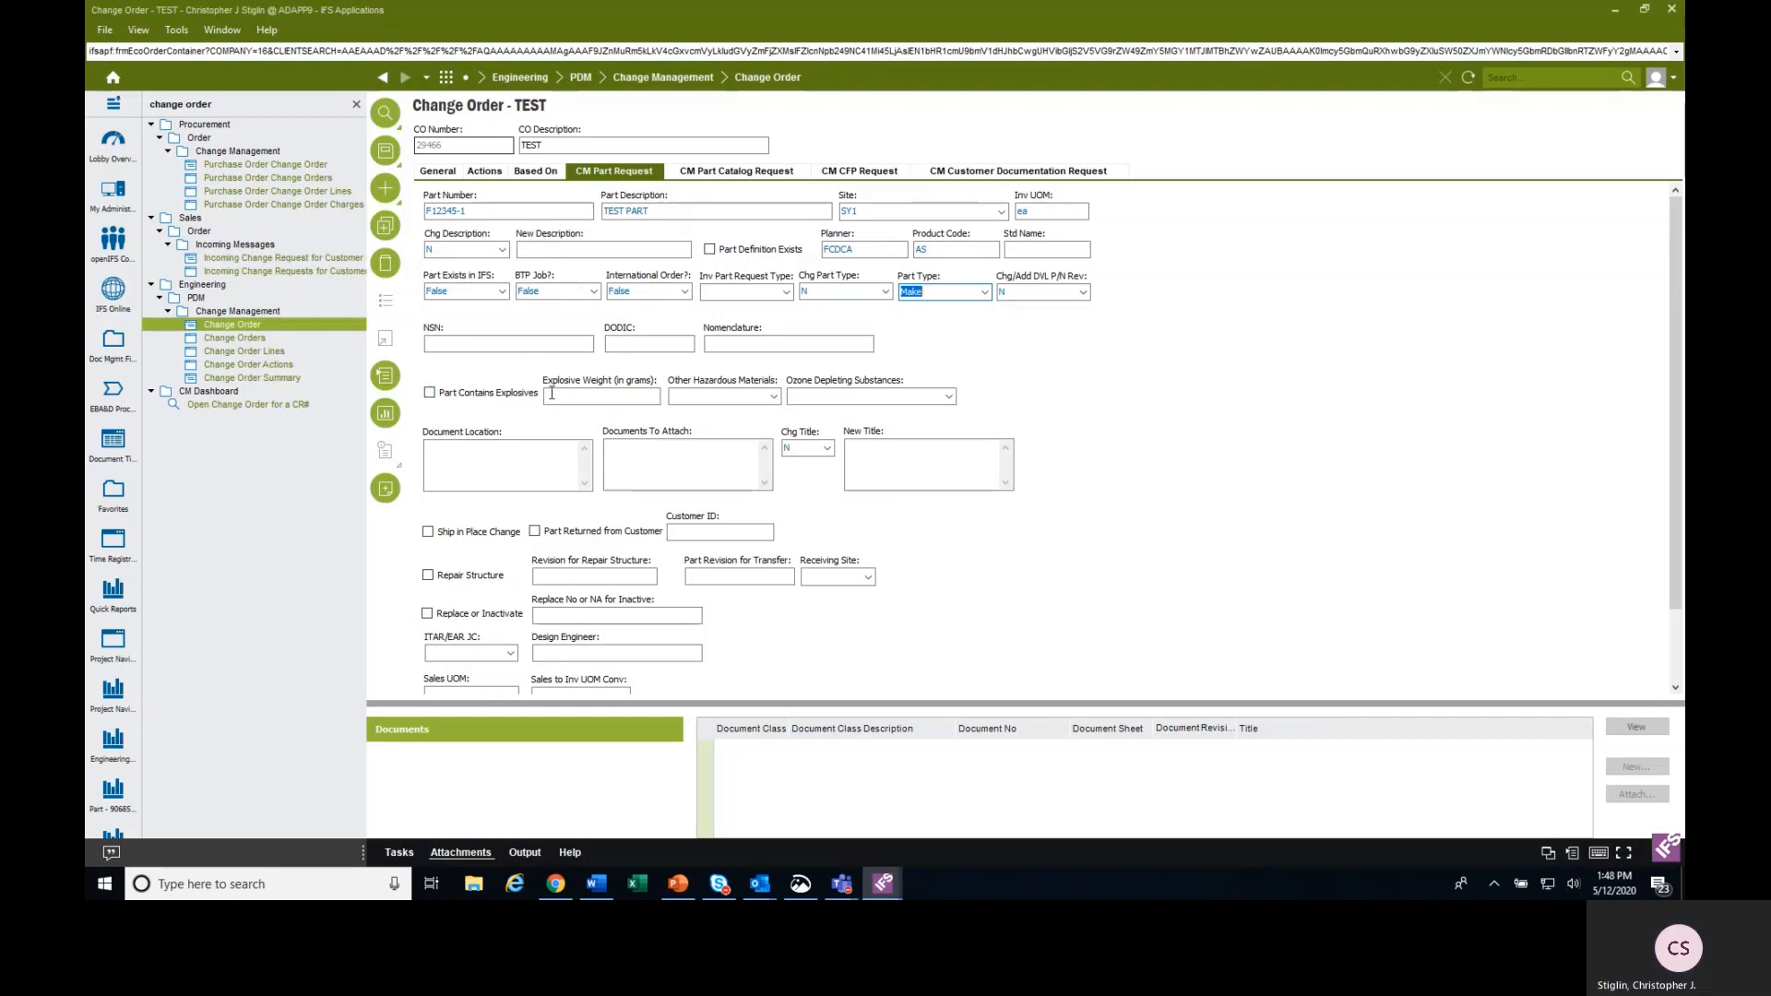
left_click(435, 395)
left_click(587, 397)
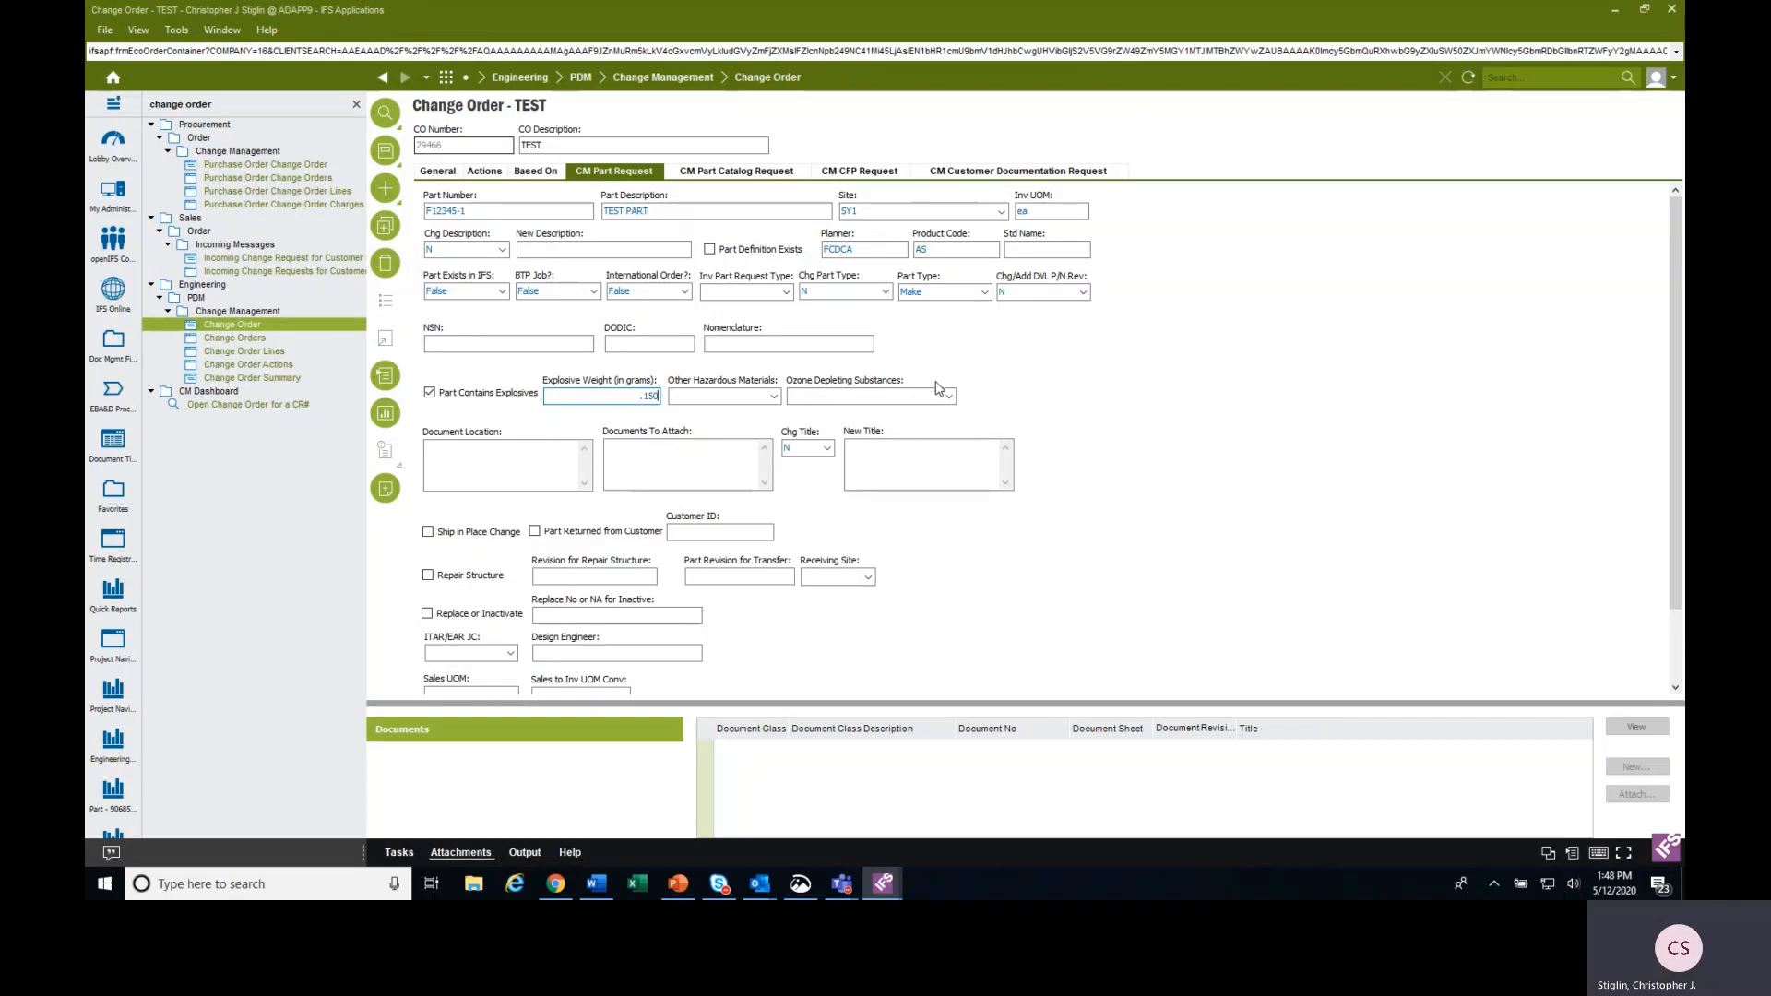
Review the available options for Other Hazardous Materials and Ozone Depleting Substances without choosing any.
left_click(773, 396)
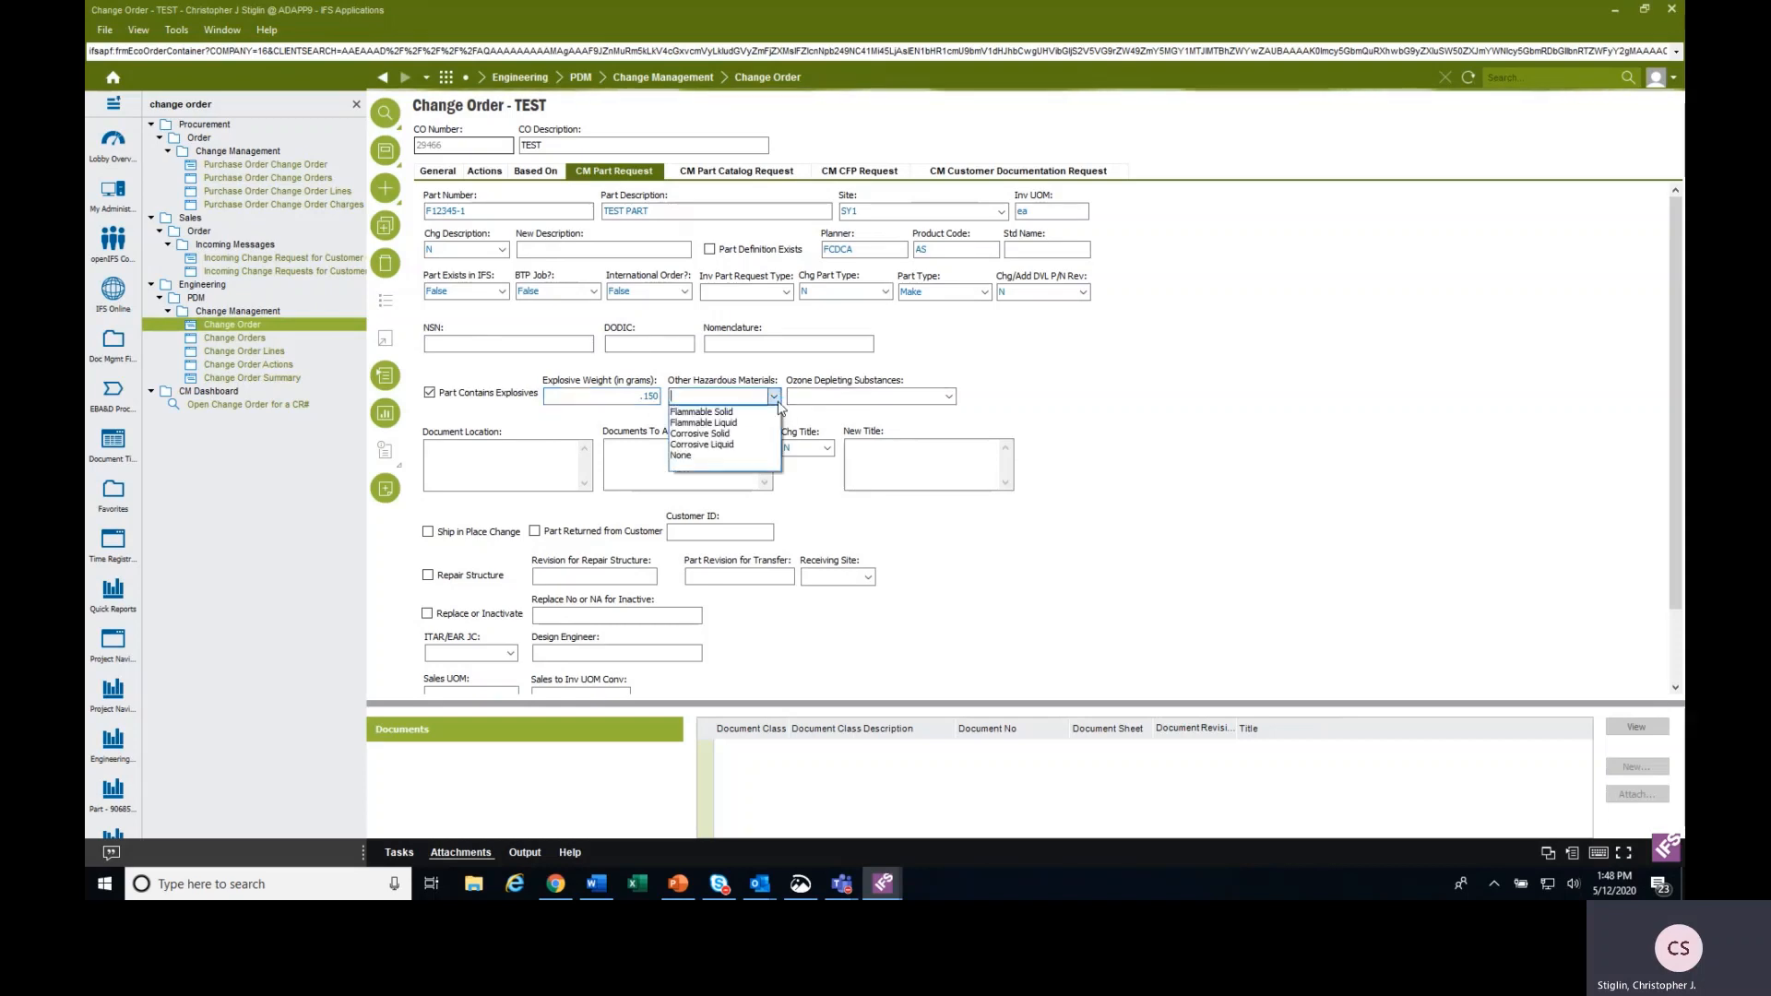
left_click(950, 396)
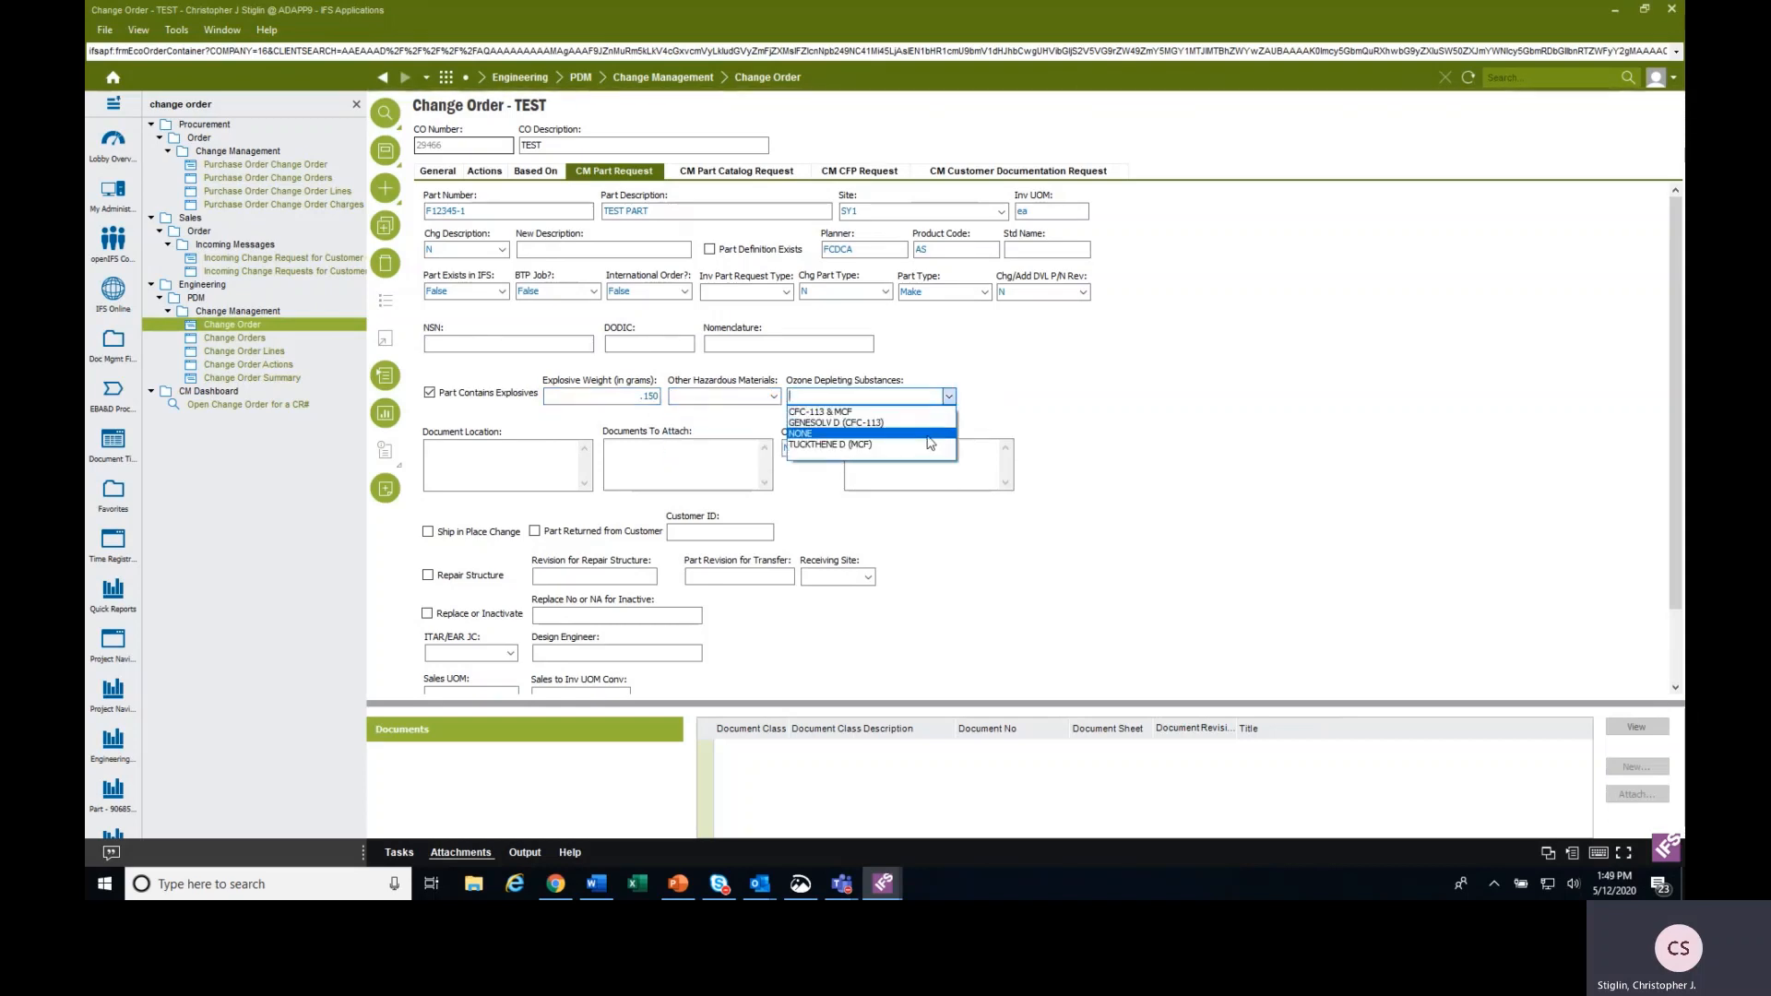
left_click(1119, 396)
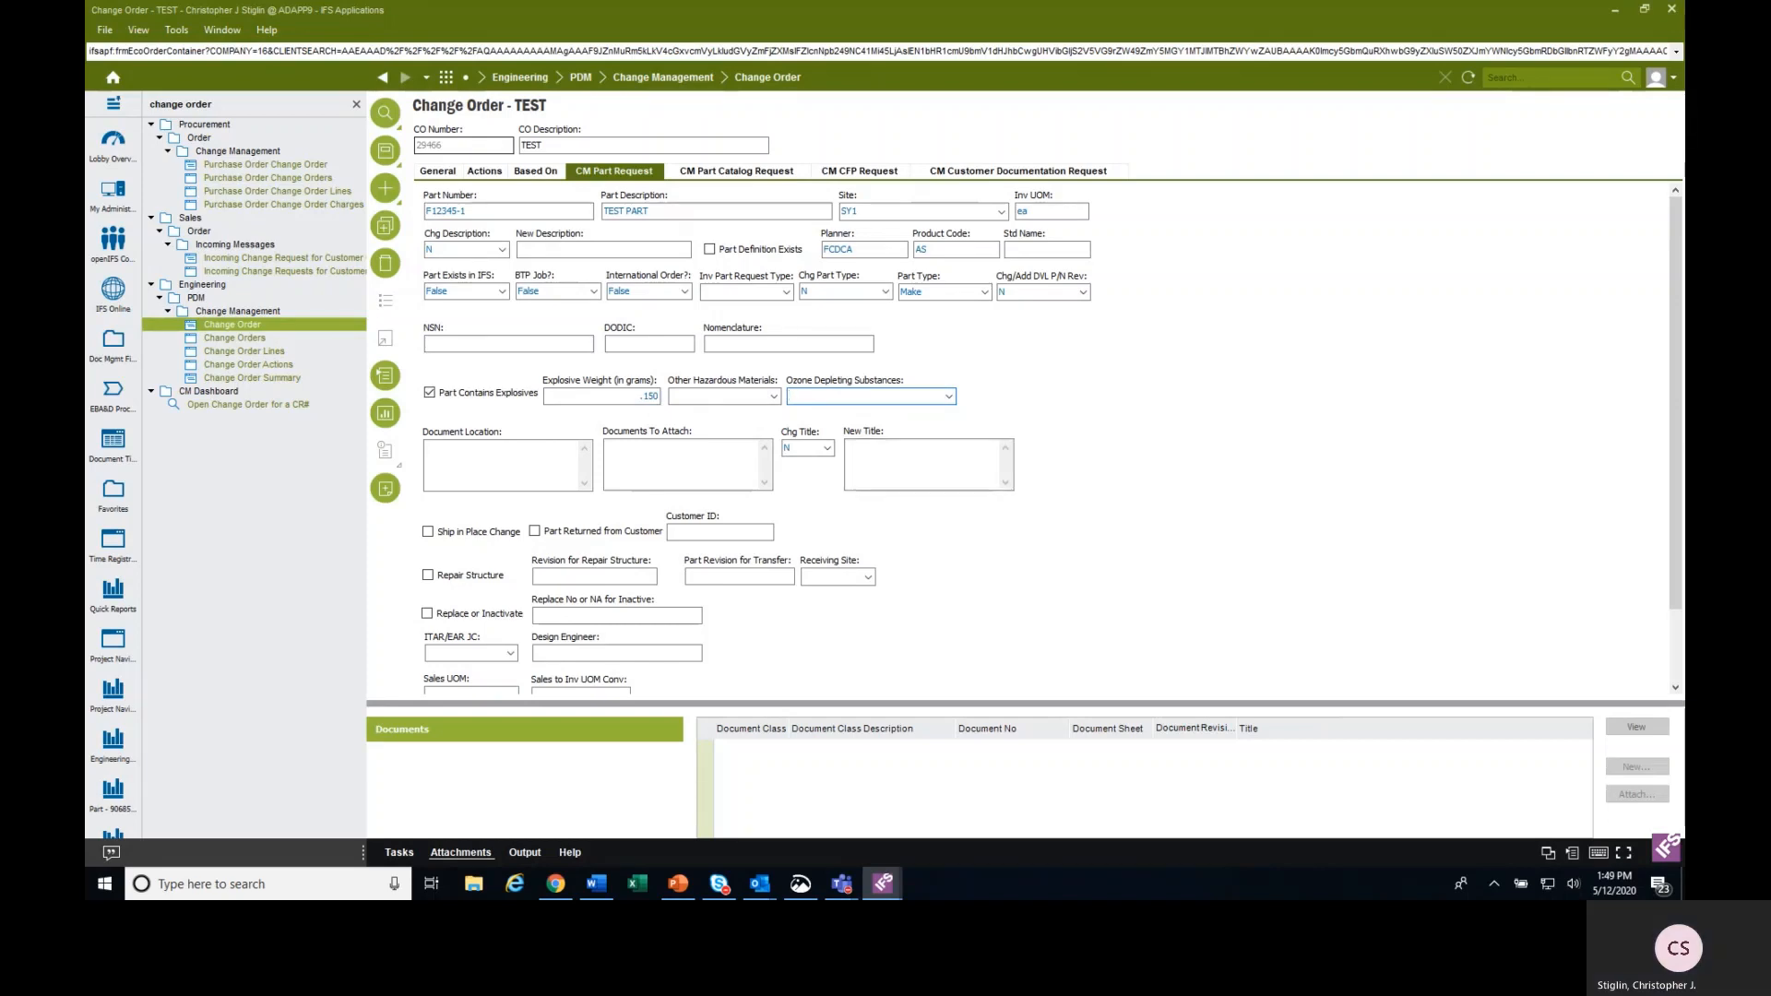
Switch to the McMaster-Carr page in Chrome and open the 2-D PDF drawing of socket head screw 91251A054.
left_click(520, 455)
left_click(665, 454)
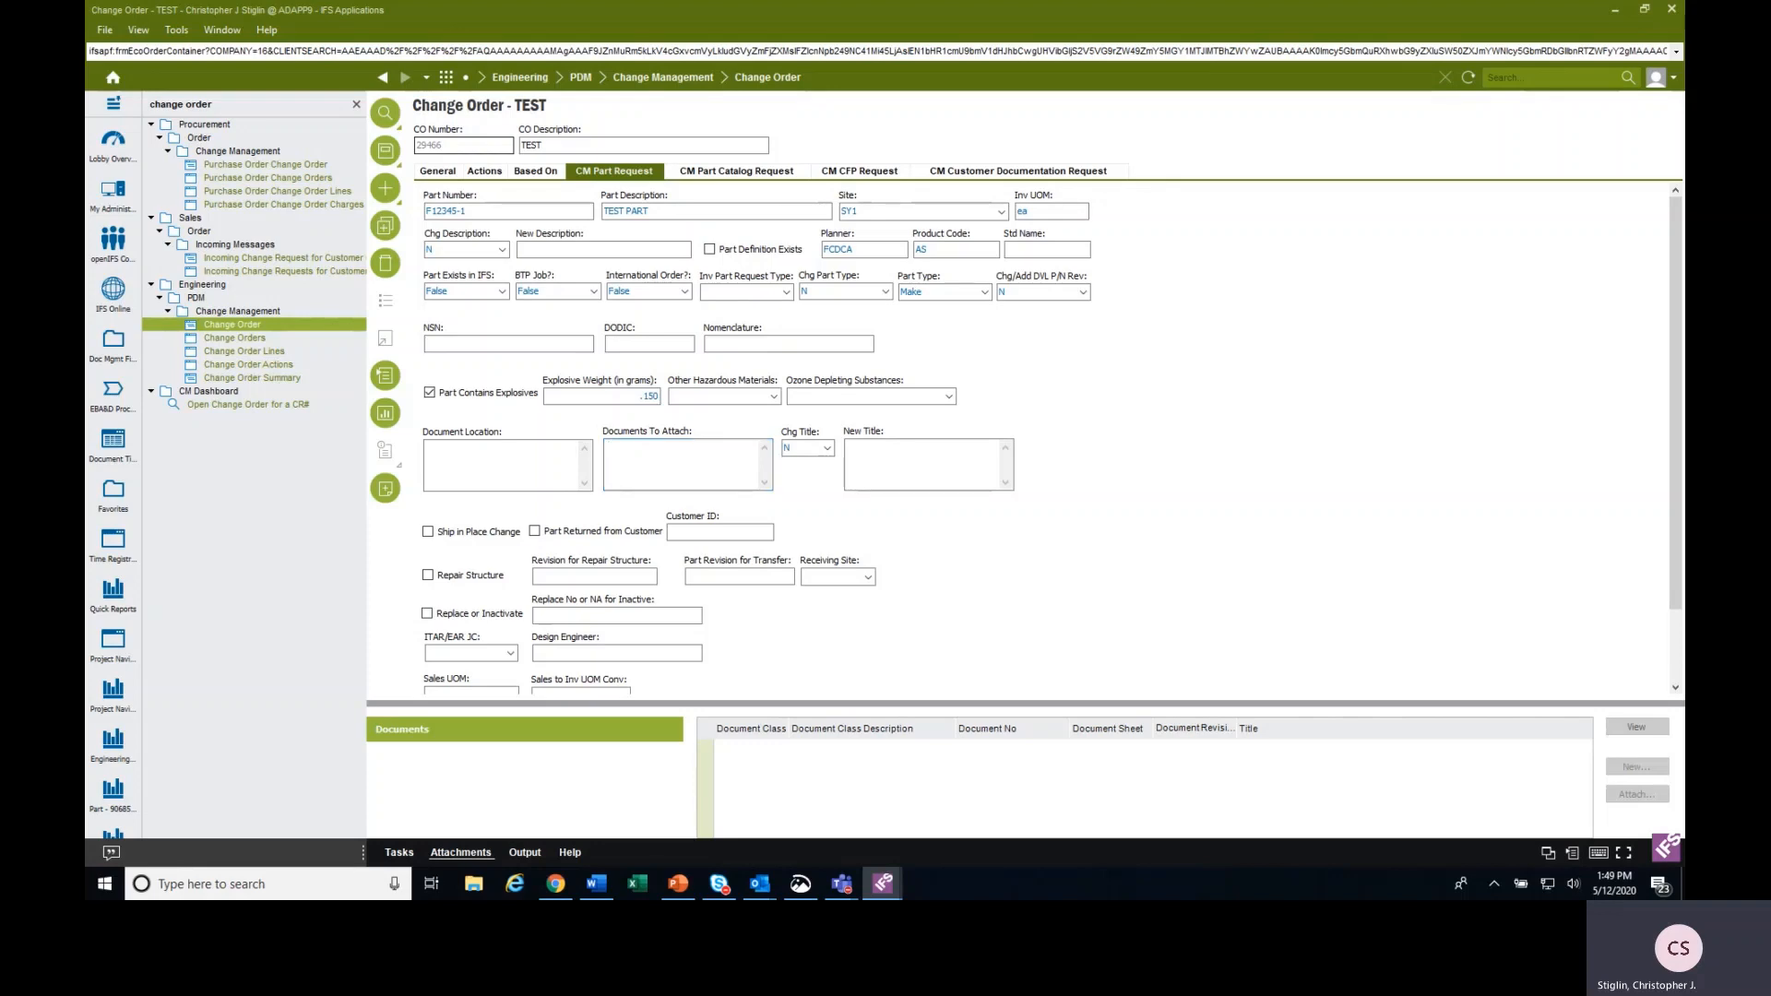
key("alt+Tab")
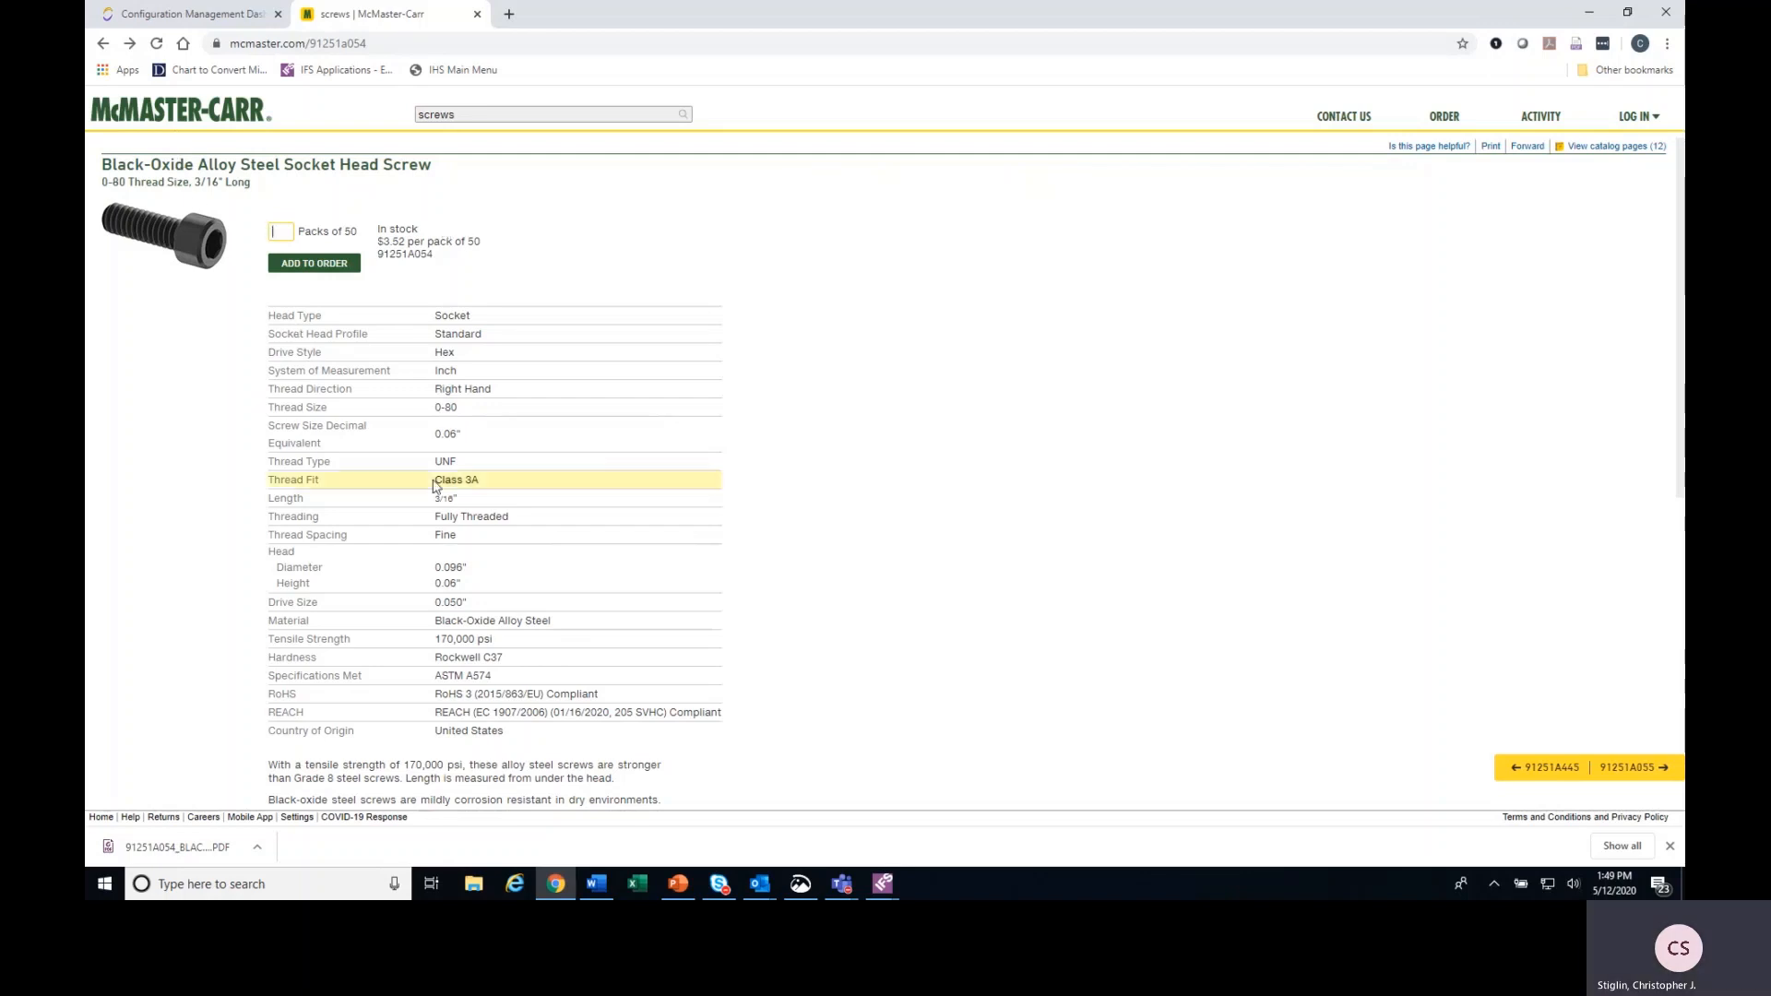
scroll(692, 388, "down", 5)
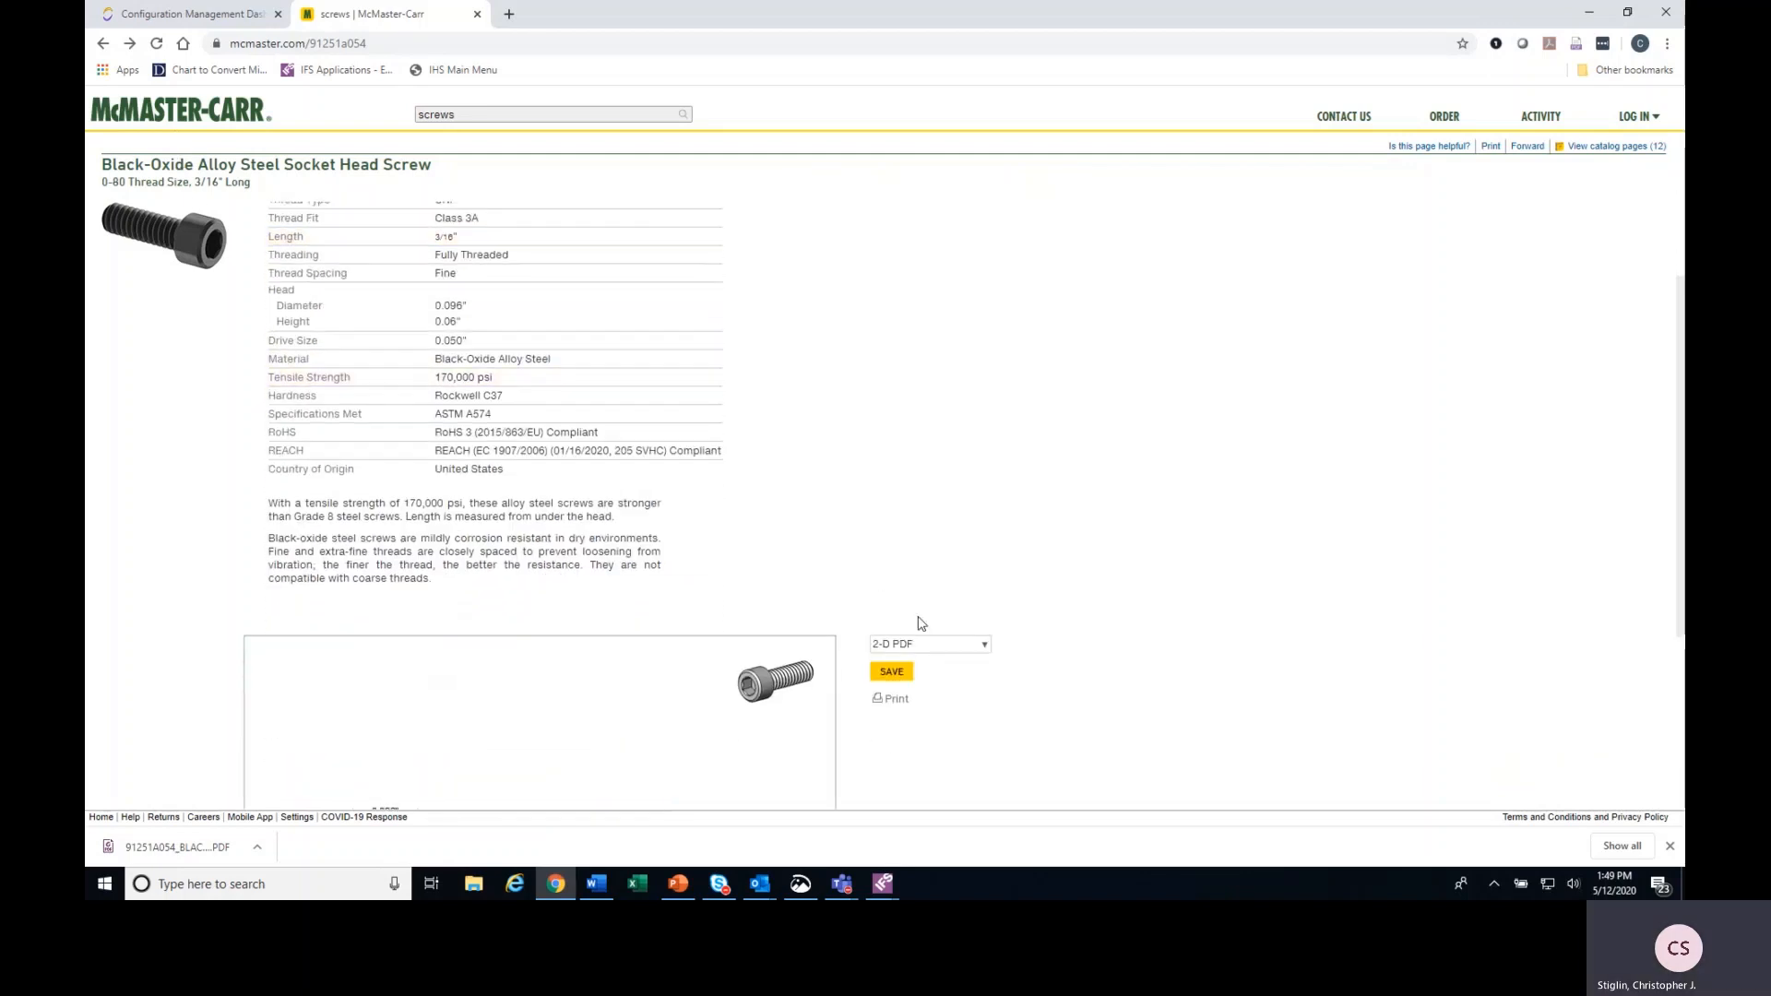
scroll(388, 528, "down", 1)
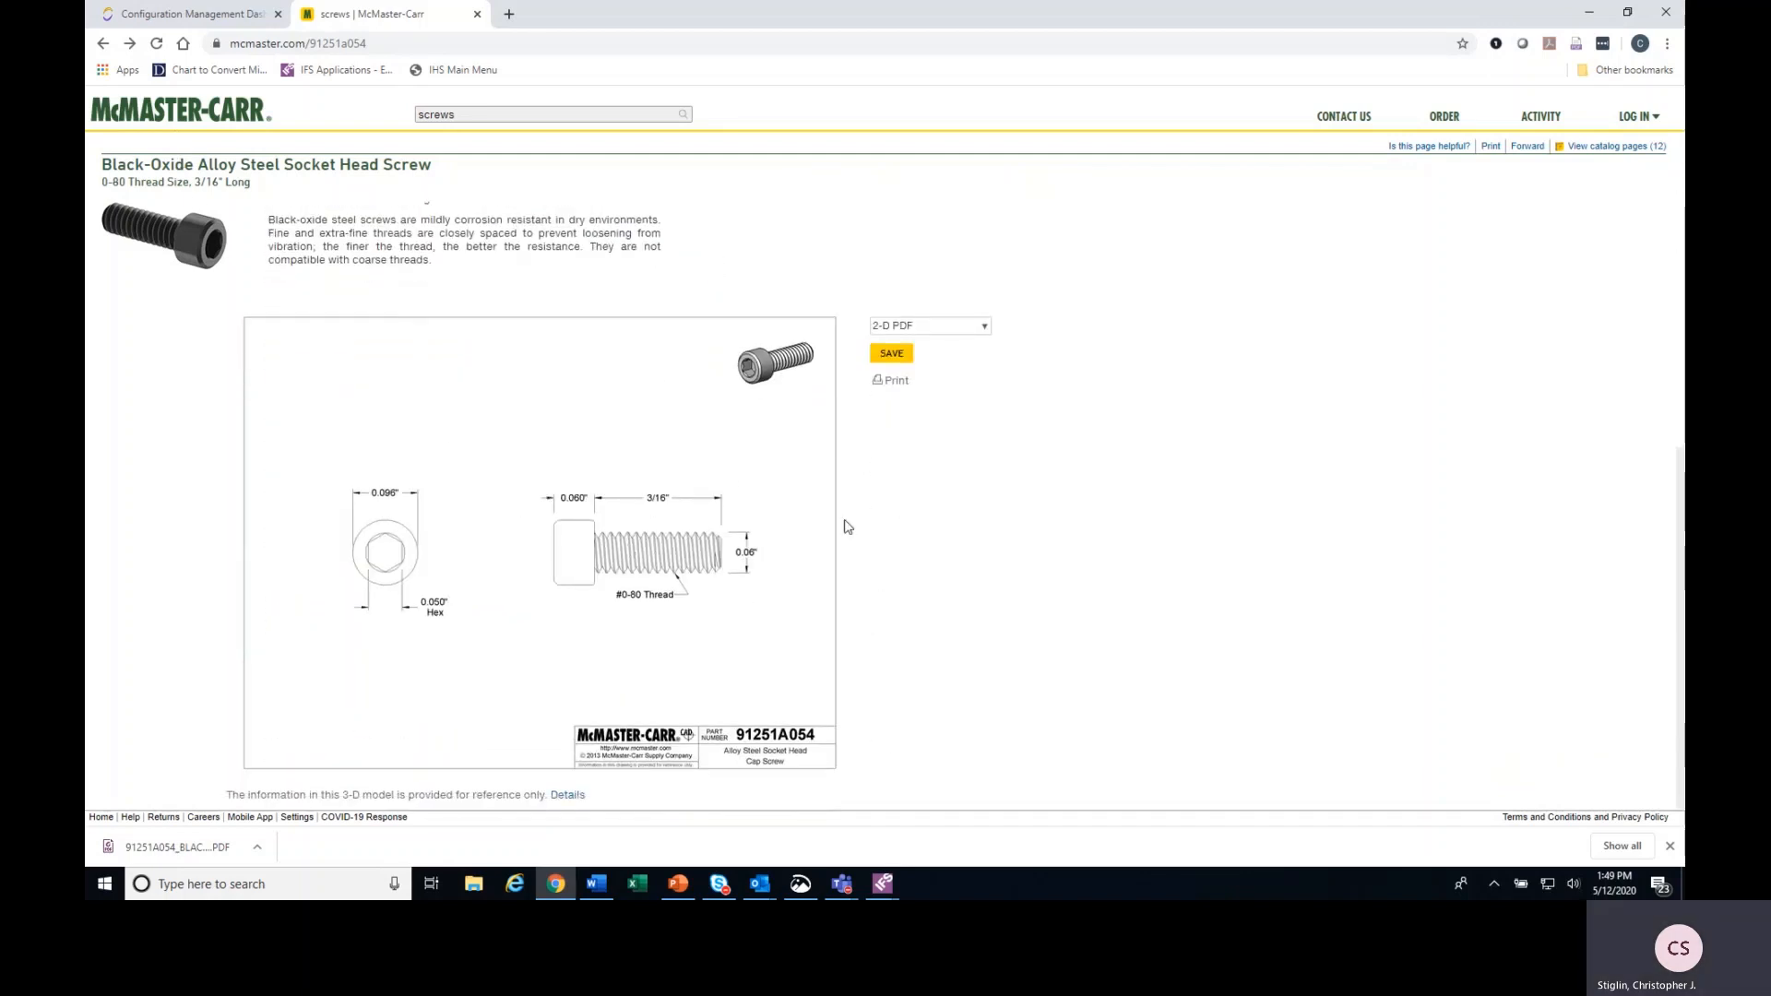
left_click(892, 355)
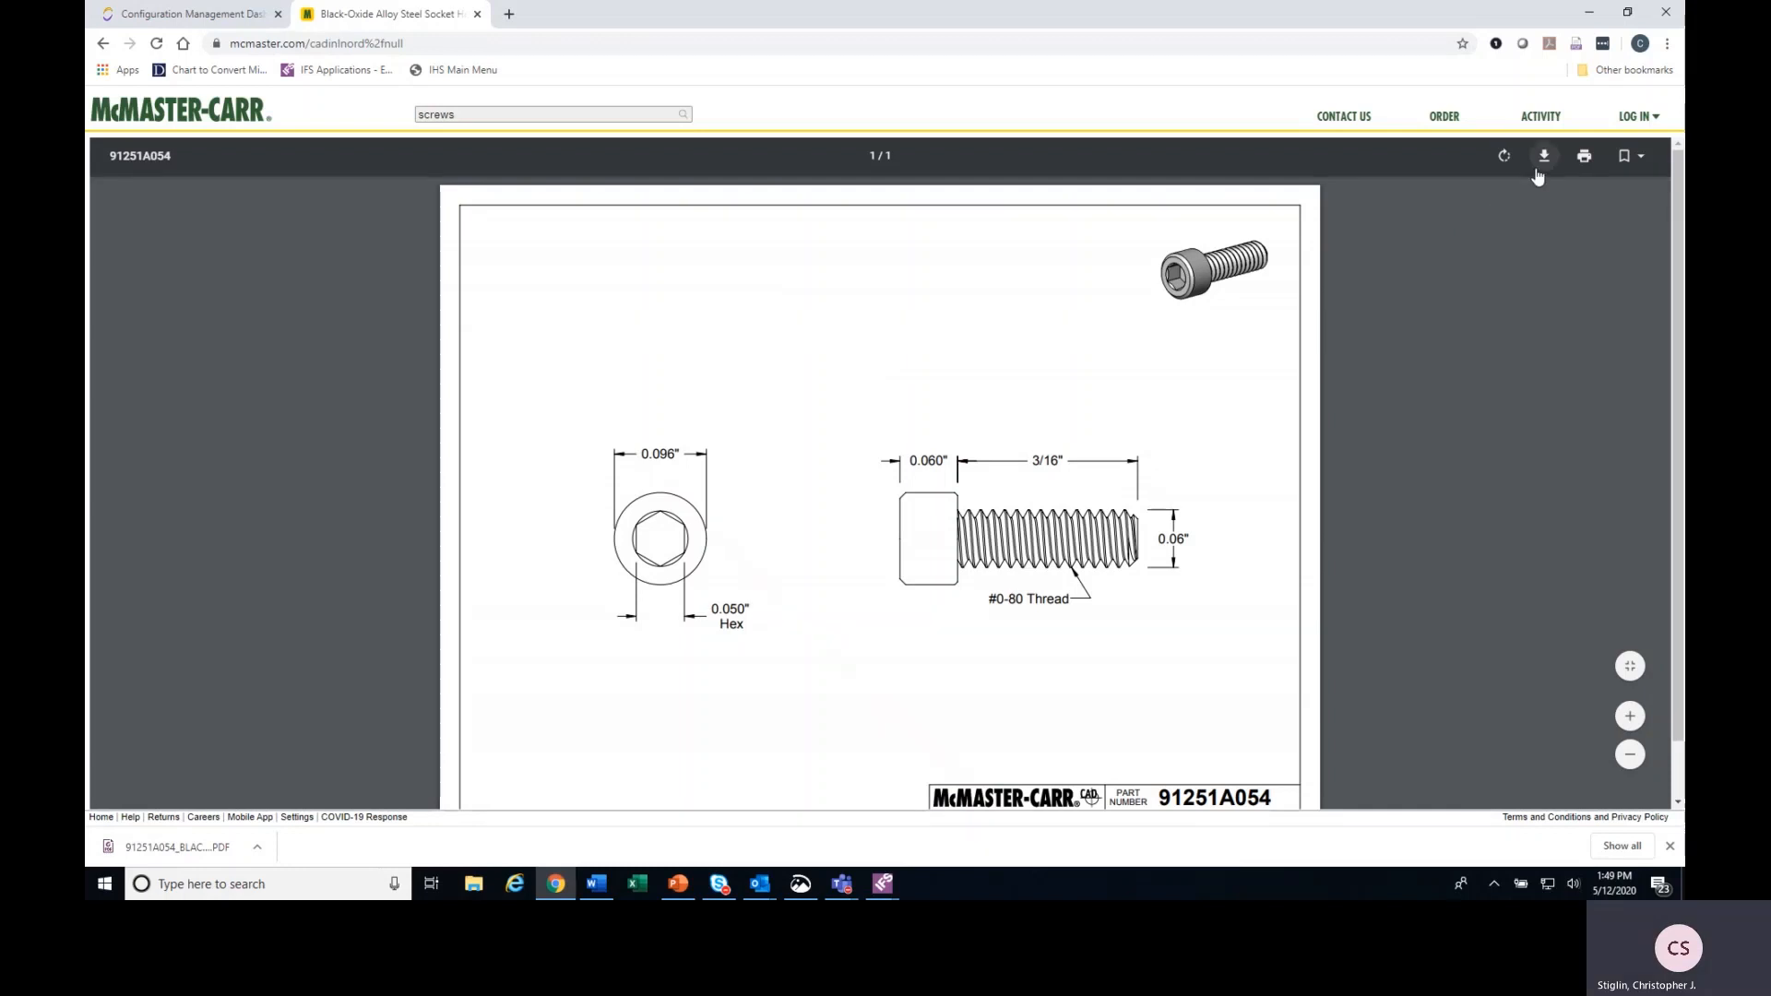
Start downloading the screw drawing and choose the CM REQUESTS folder on the share drive as its destination.
left_click(1537, 167)
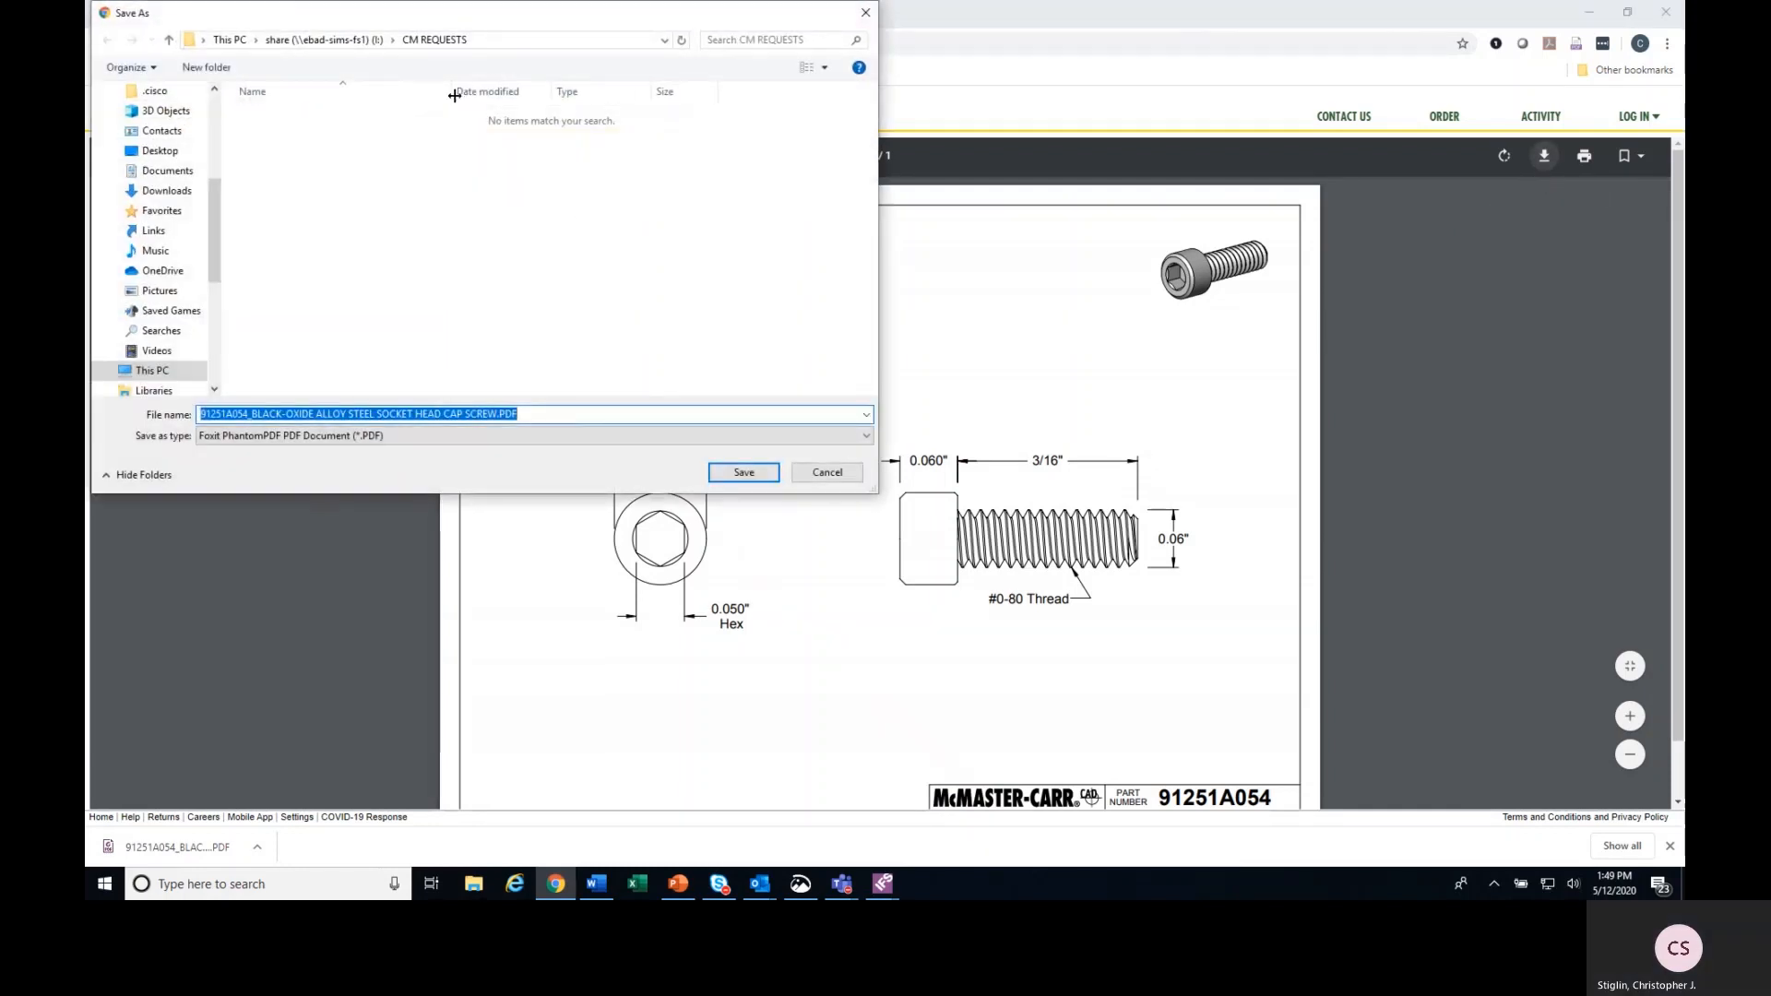
left_click(111, 368)
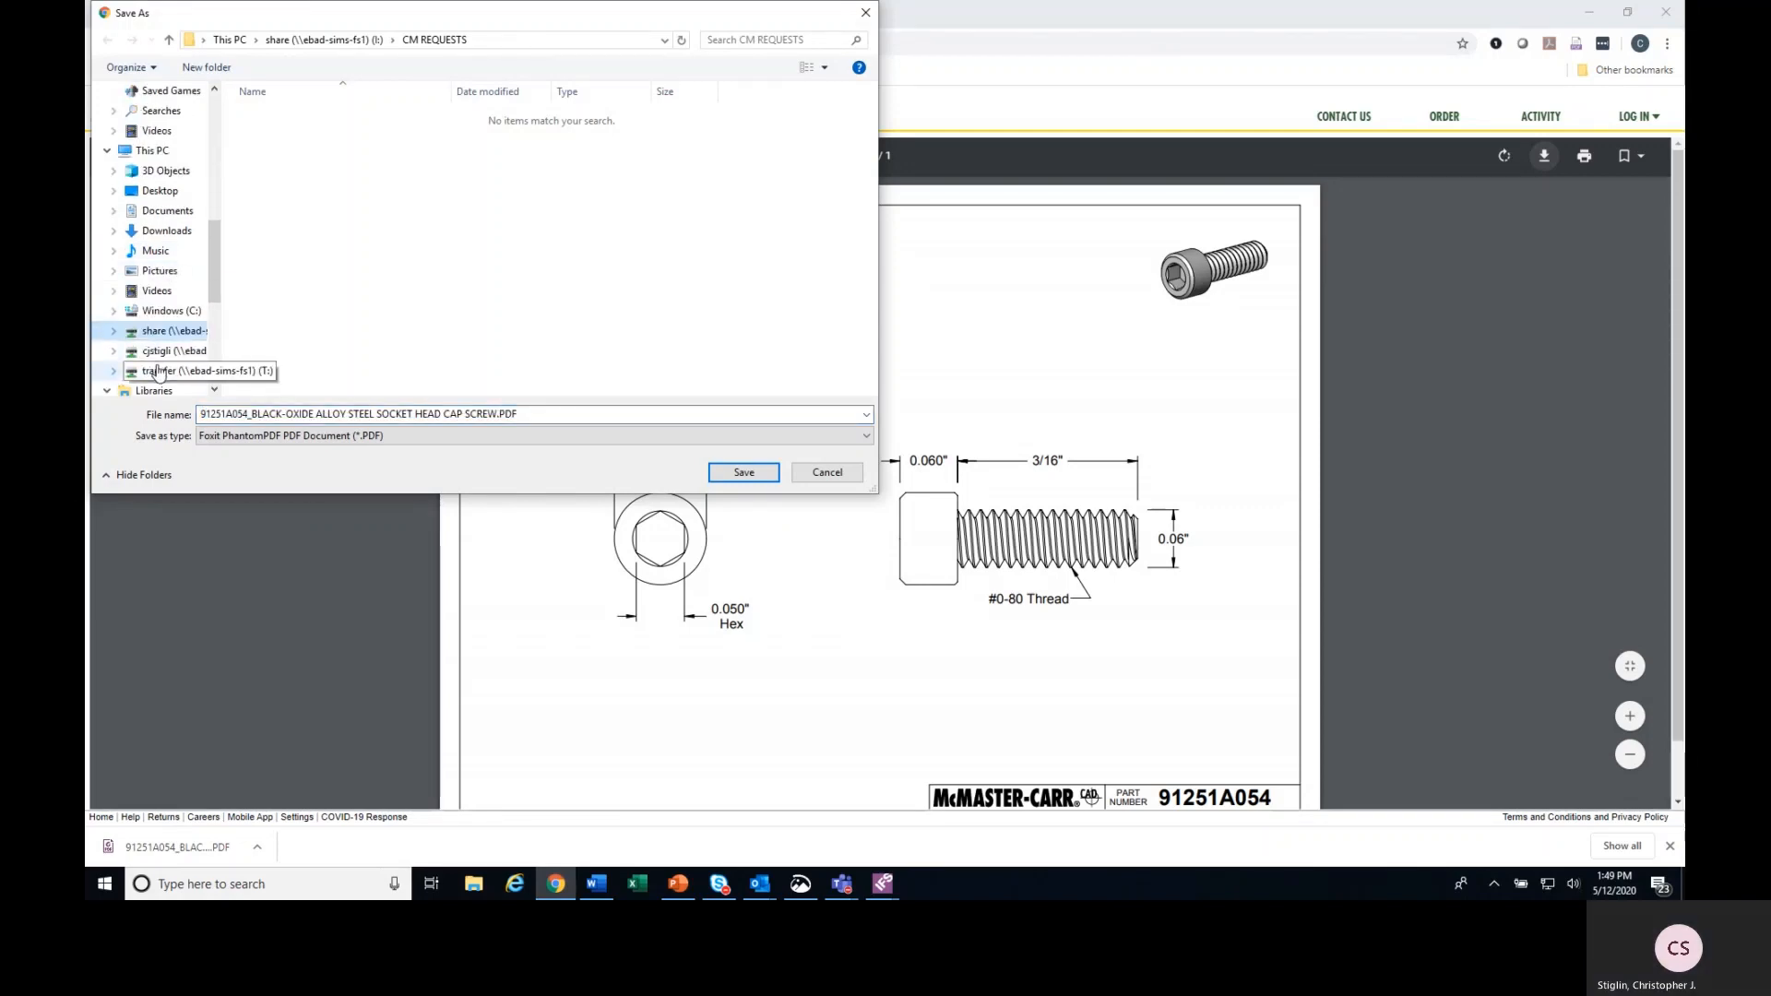
left_click(173, 332)
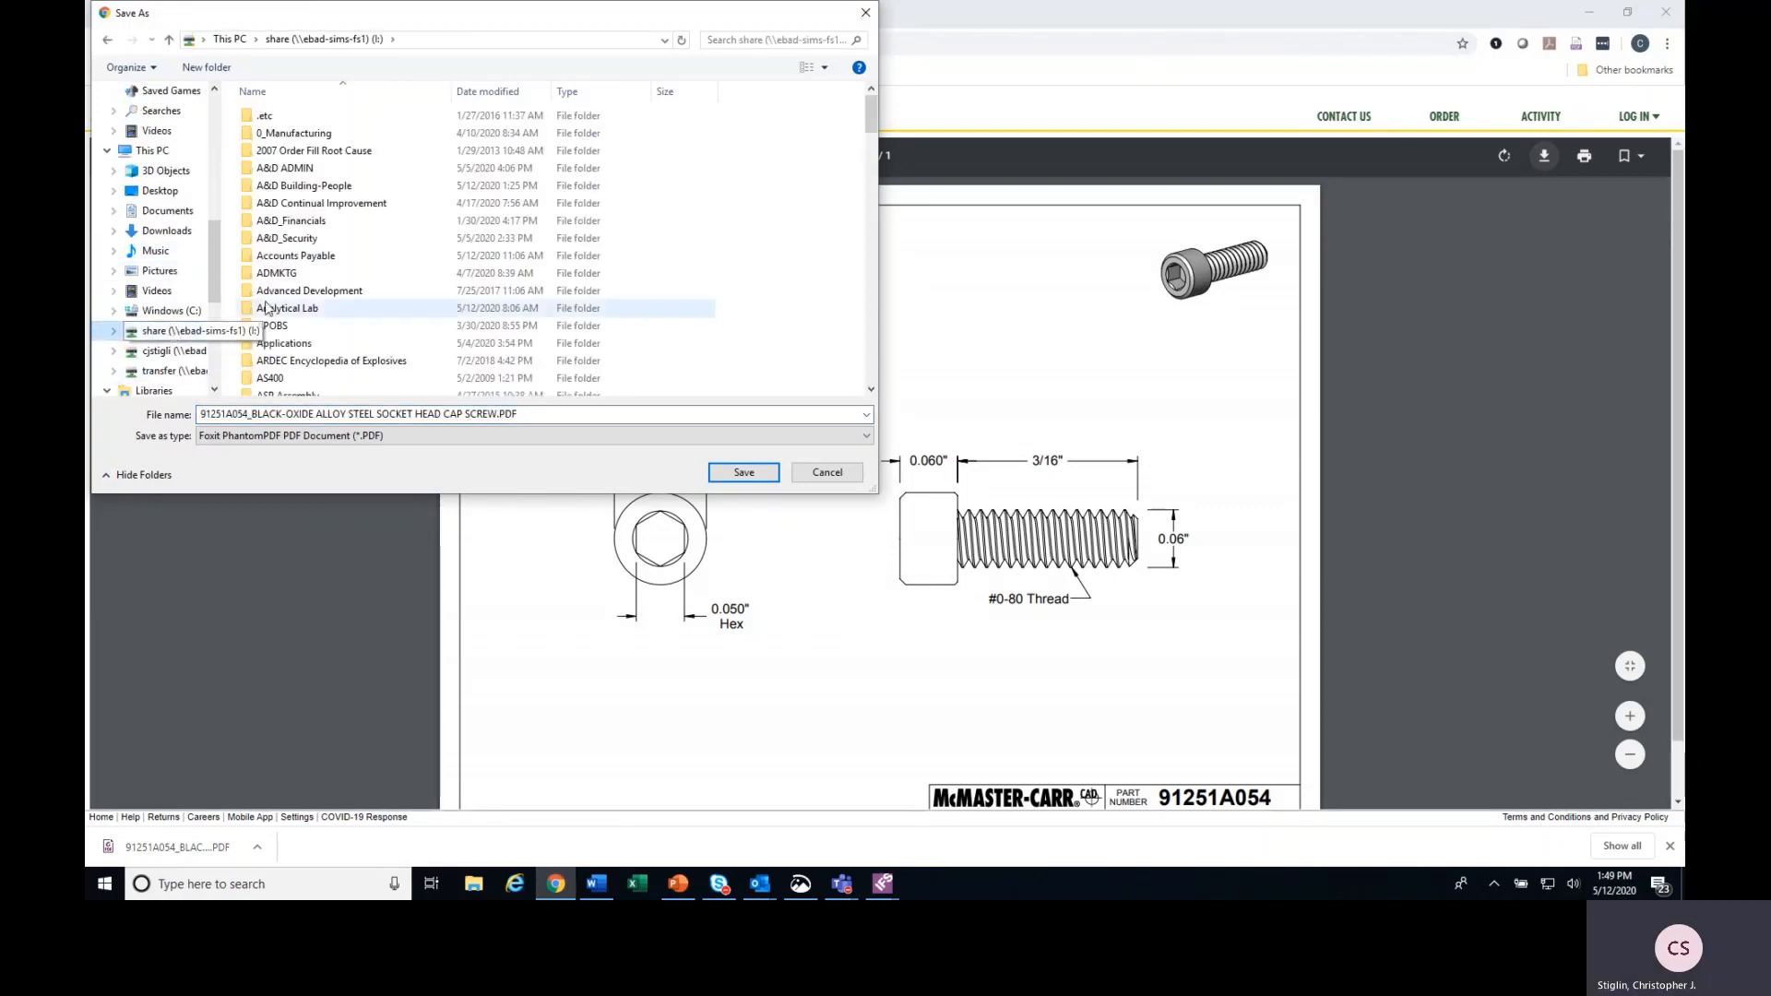
scroll(354, 249, "down", 4)
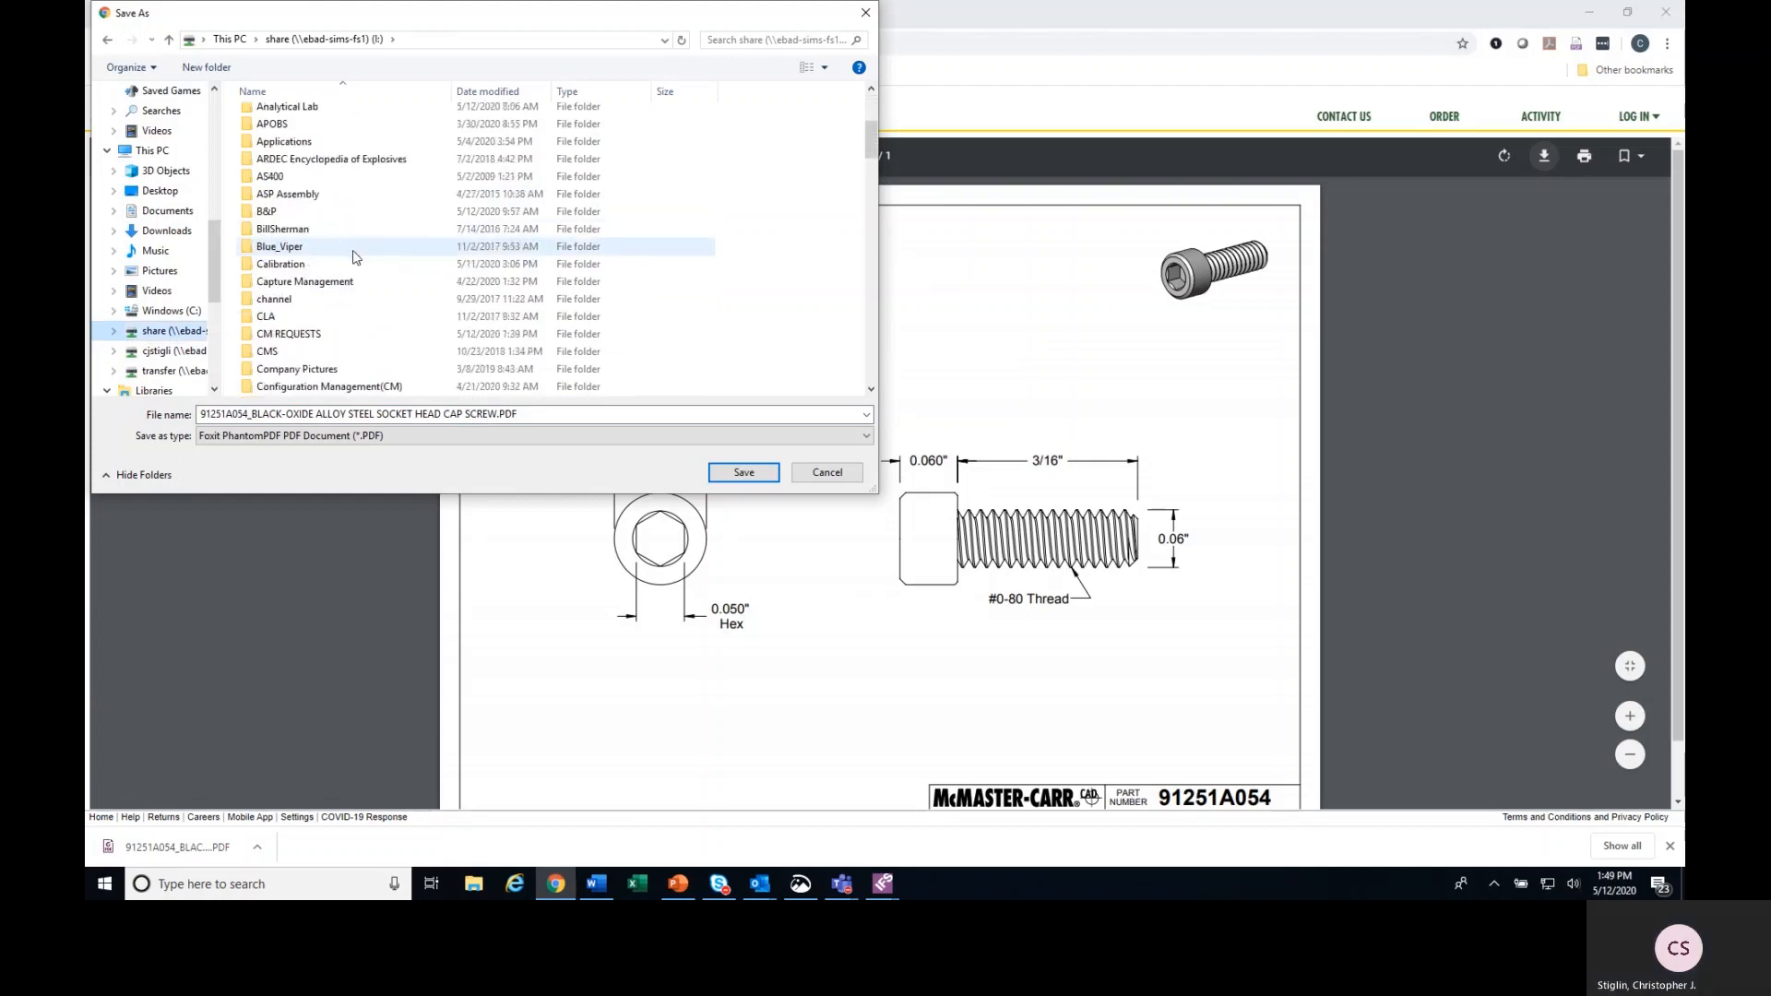
left_click(313, 336)
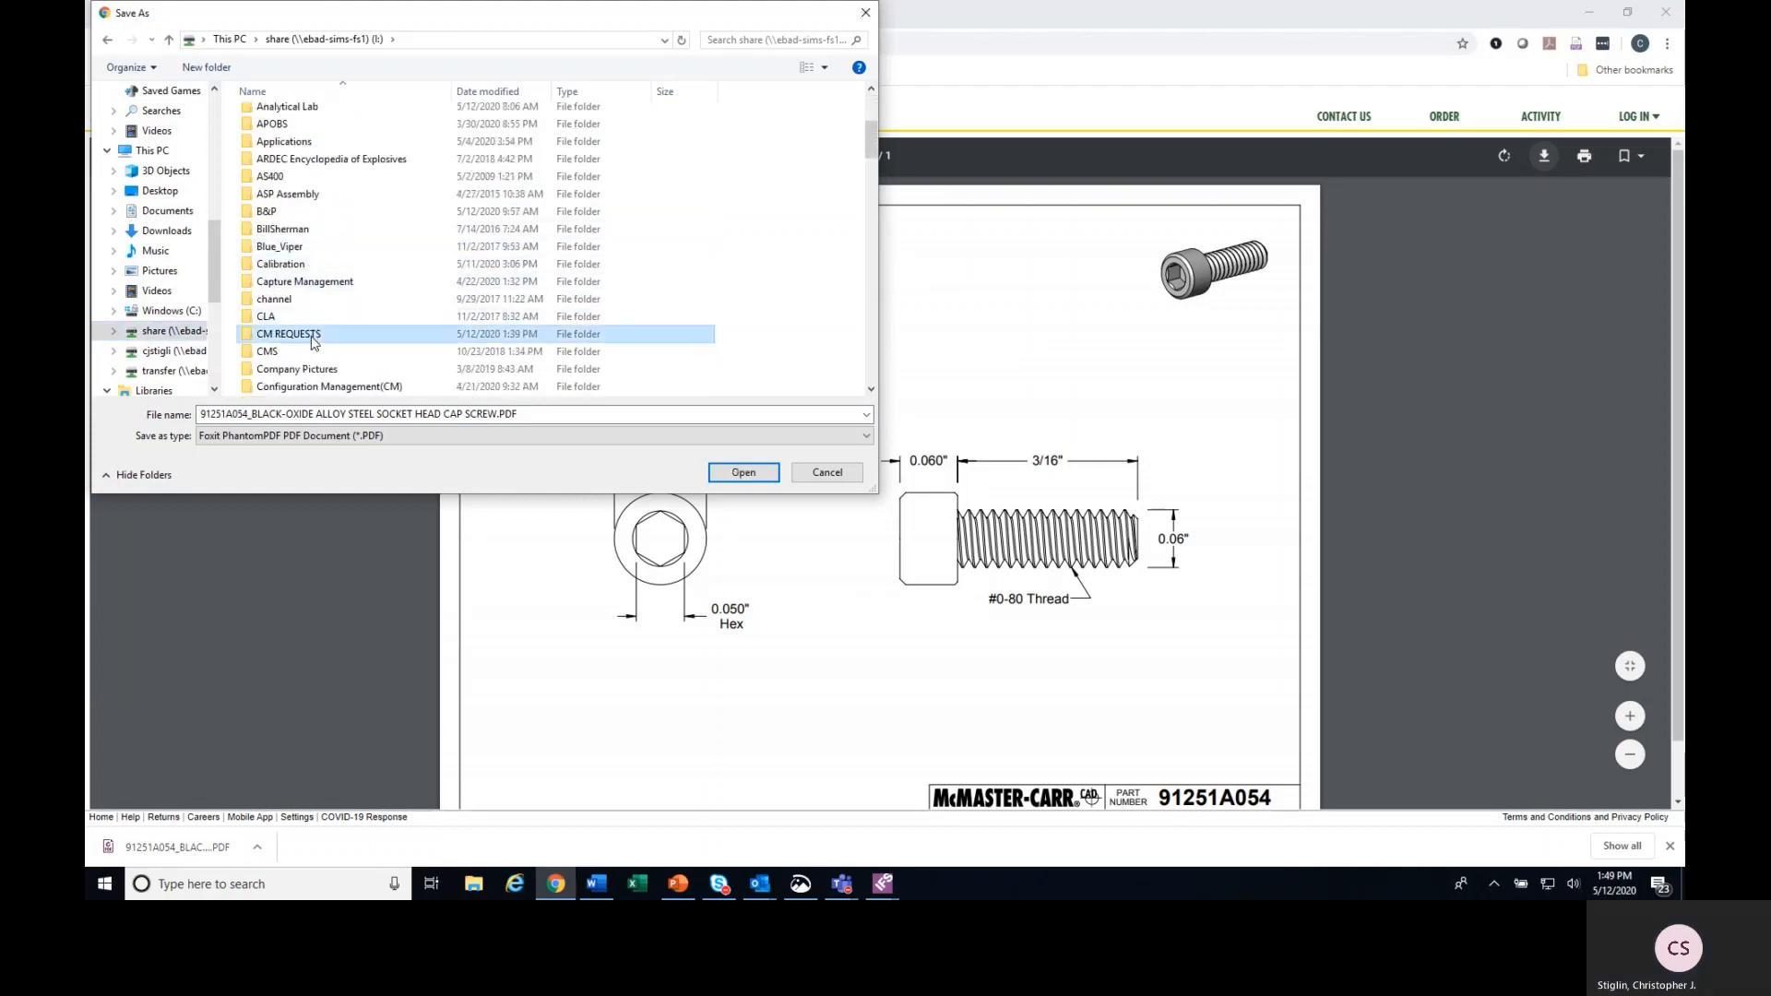
Copy the drawing's full suggested file name and save the PDF in the CM REQUESTS folder.
left_click(648, 414)
left_click_drag(536, 414, 231, 421)
right_click(226, 420)
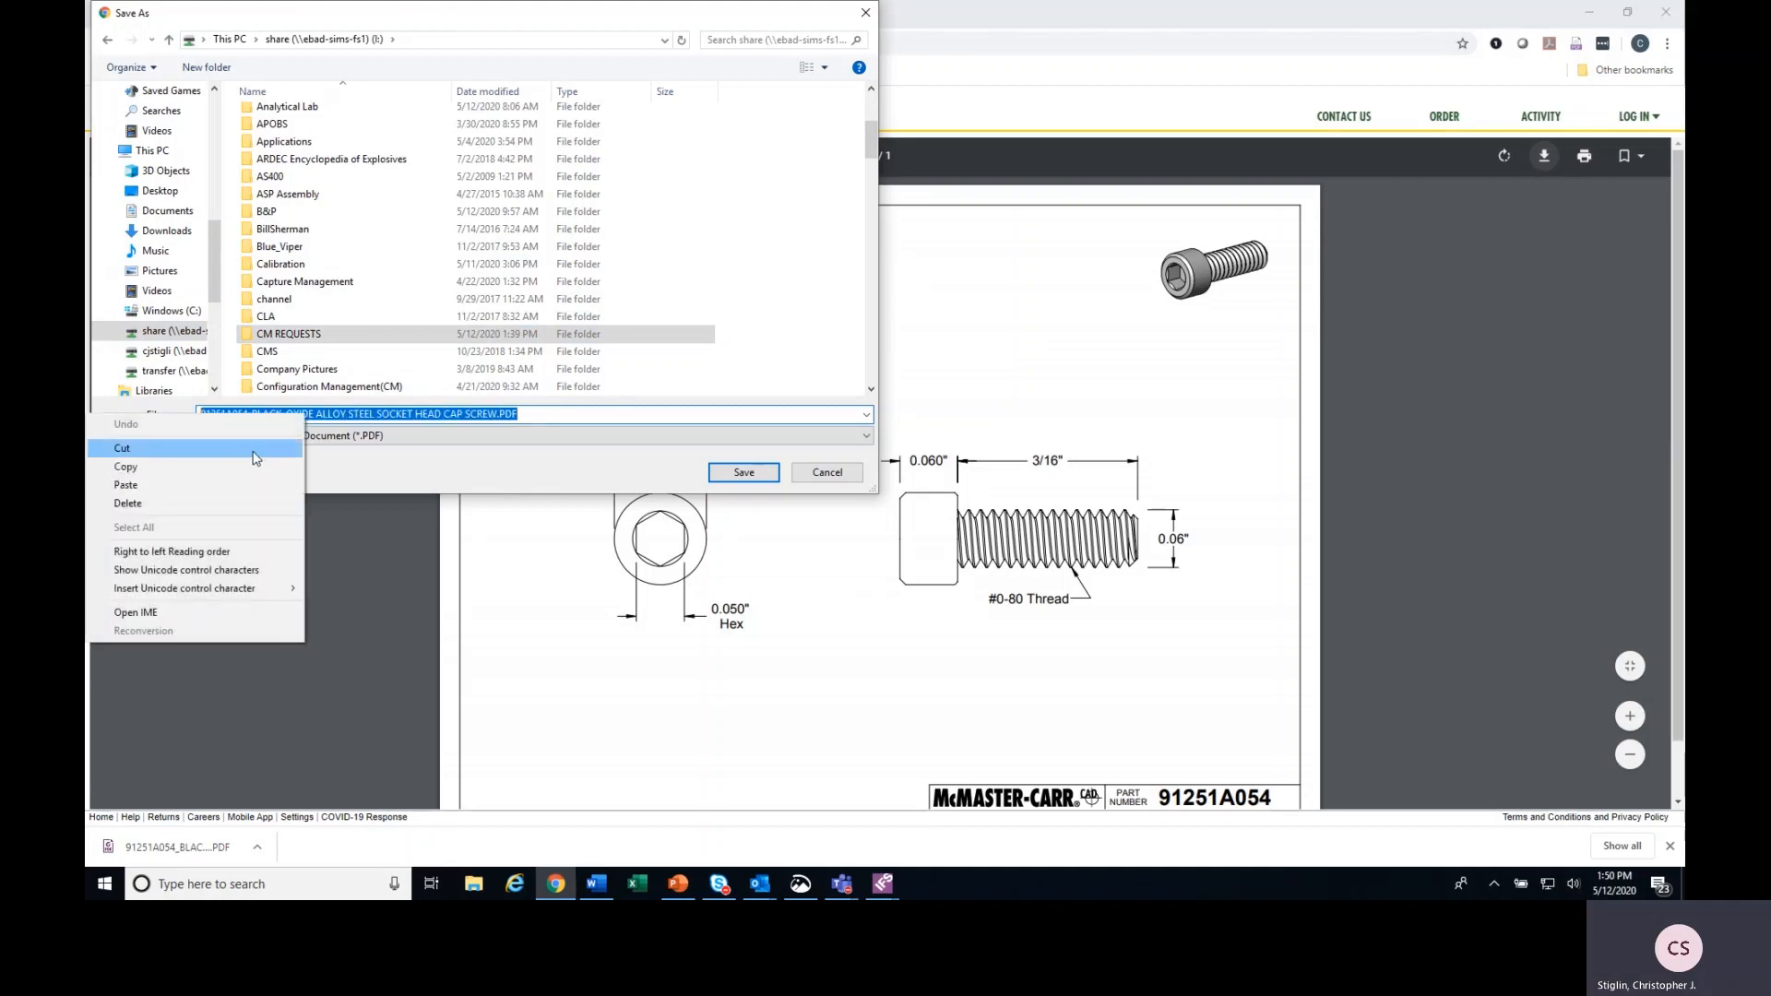
left_click(253, 472)
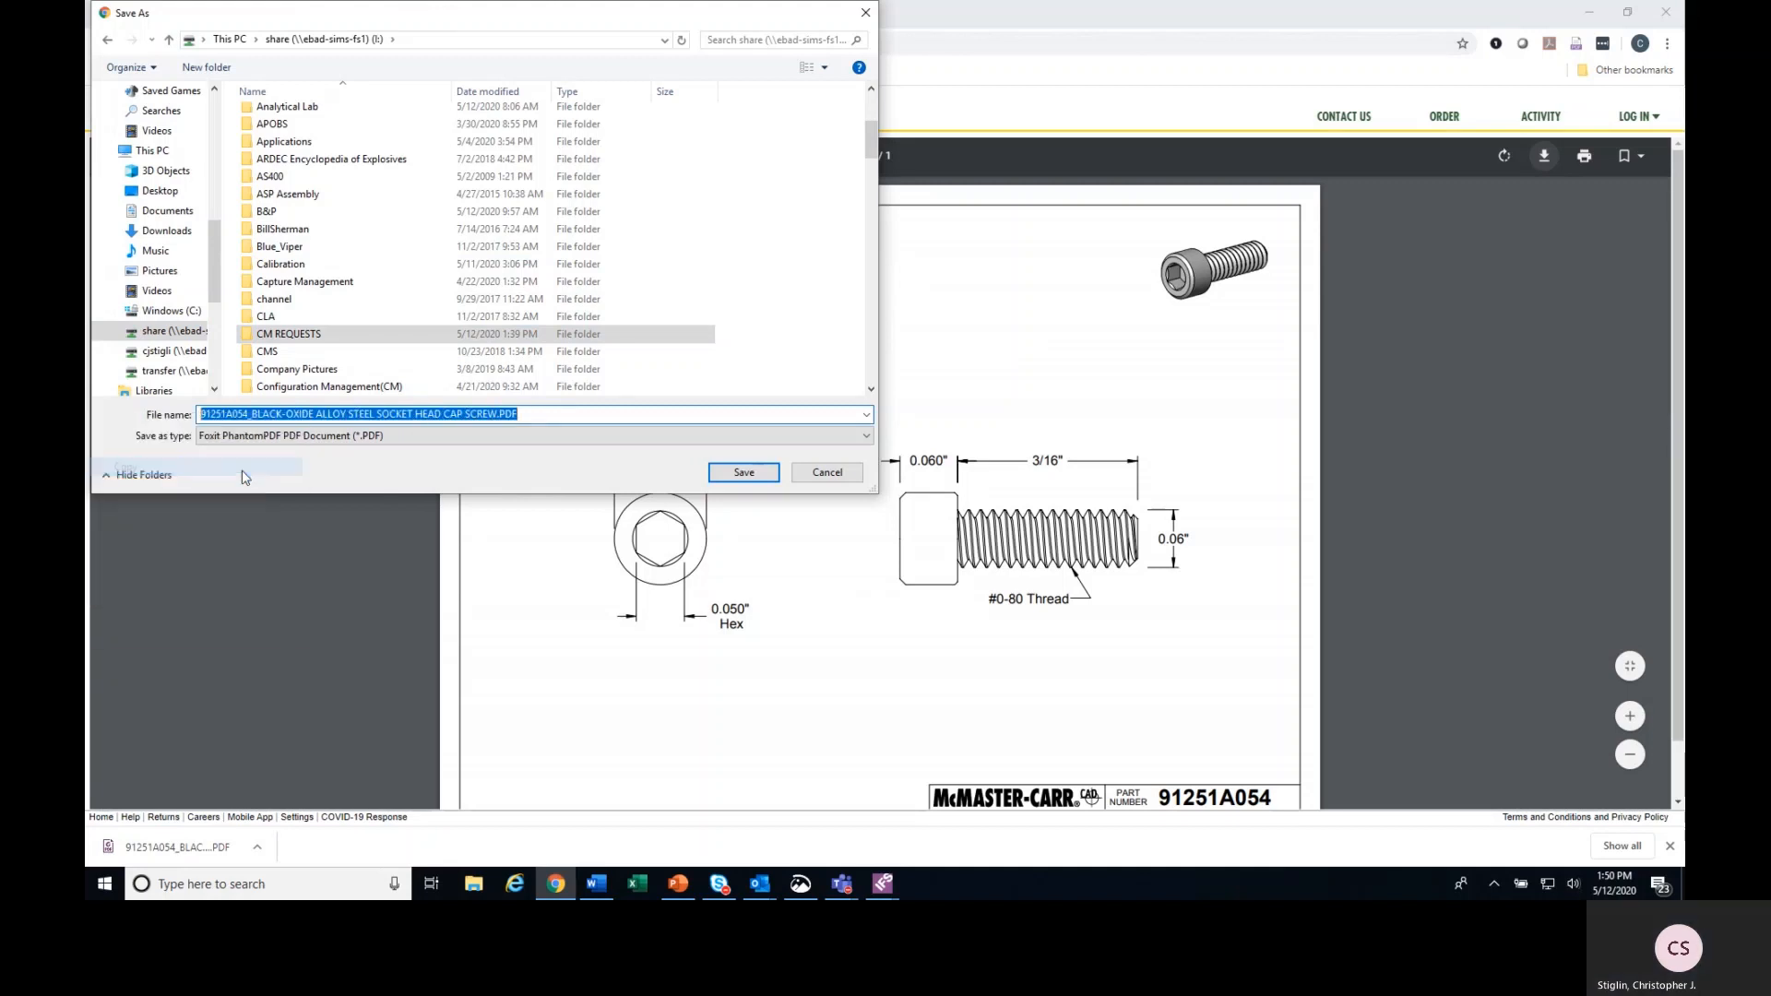
left_click(757, 474)
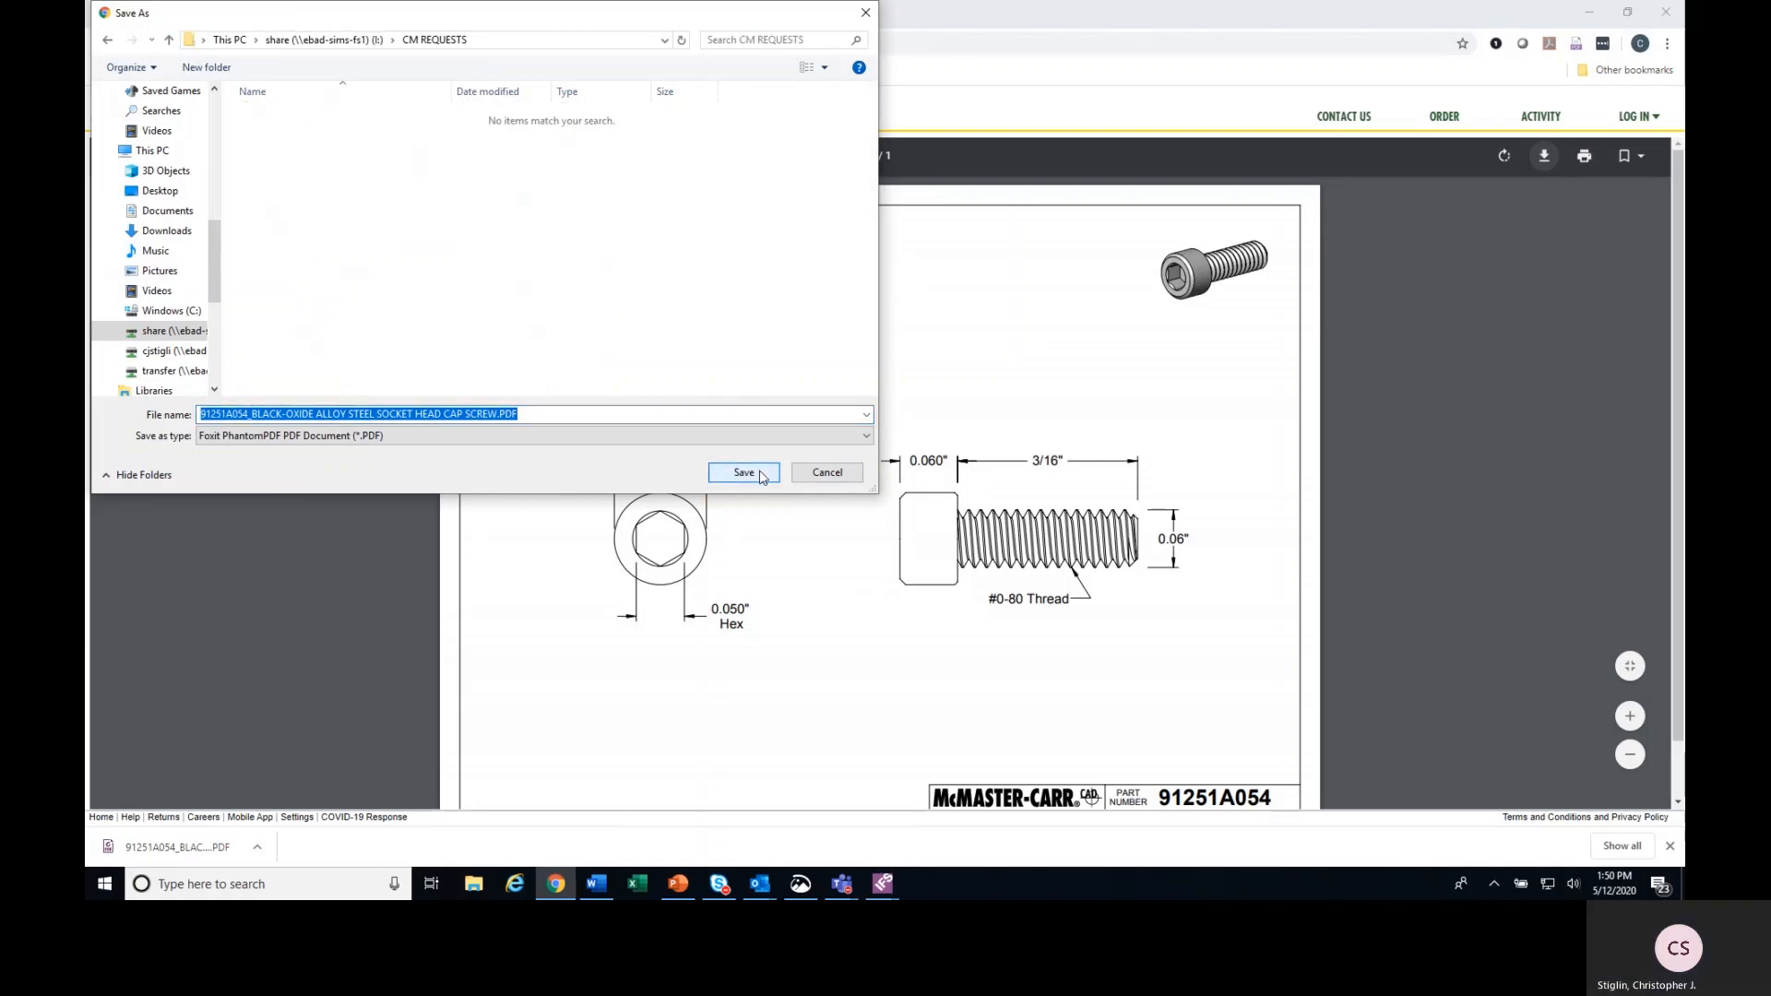
left_click(759, 474)
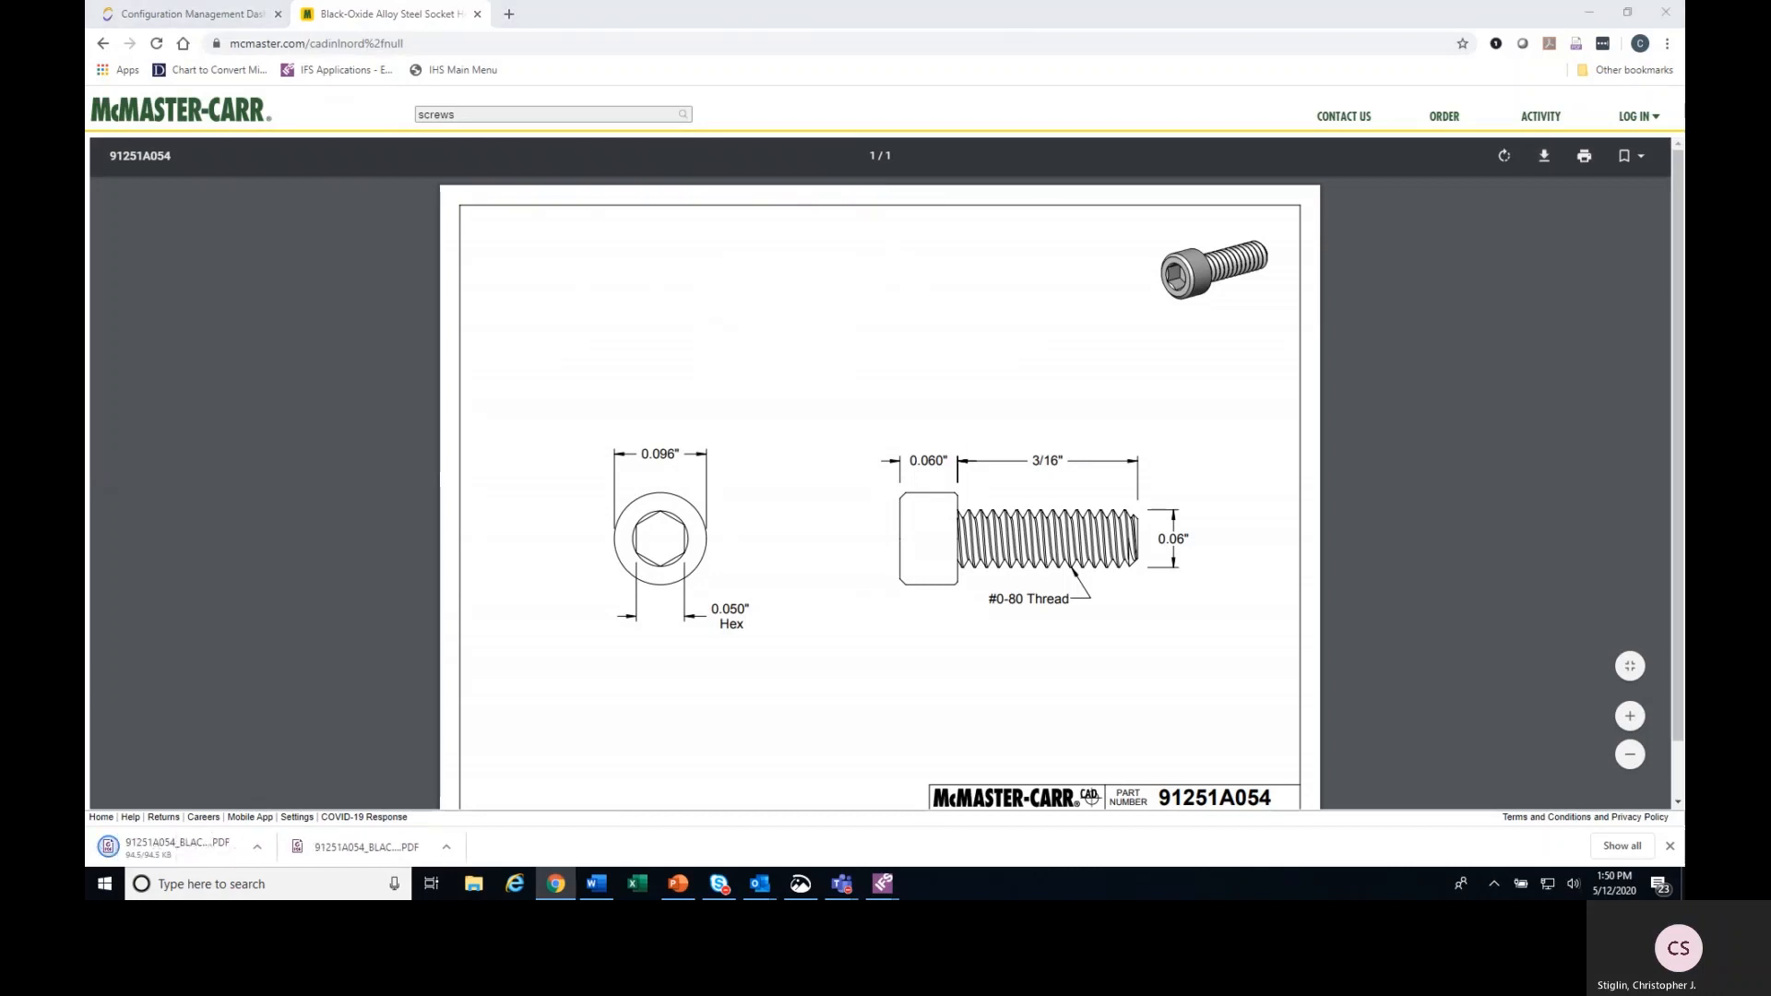
Switch back to IFS Applications, paste the copied file name into Documents To Attach and set the document location to F12345.
key("alt+Tab")
right_click(661, 454)
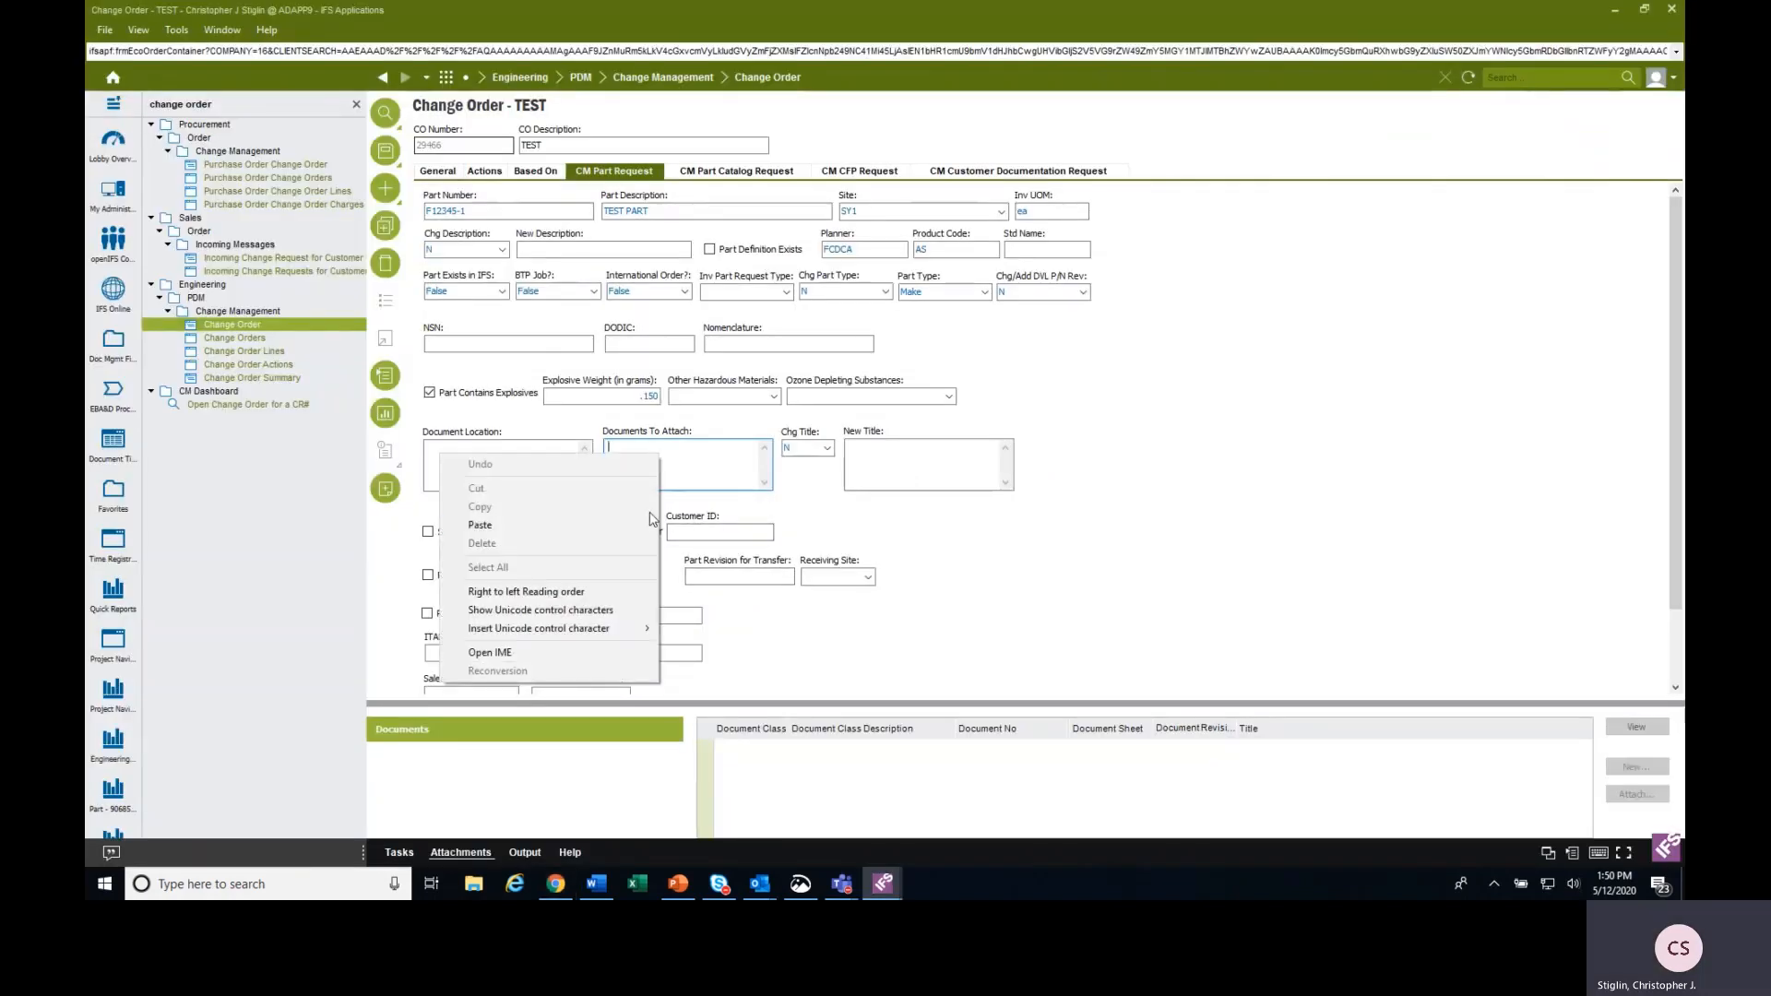
left_click(596, 525)
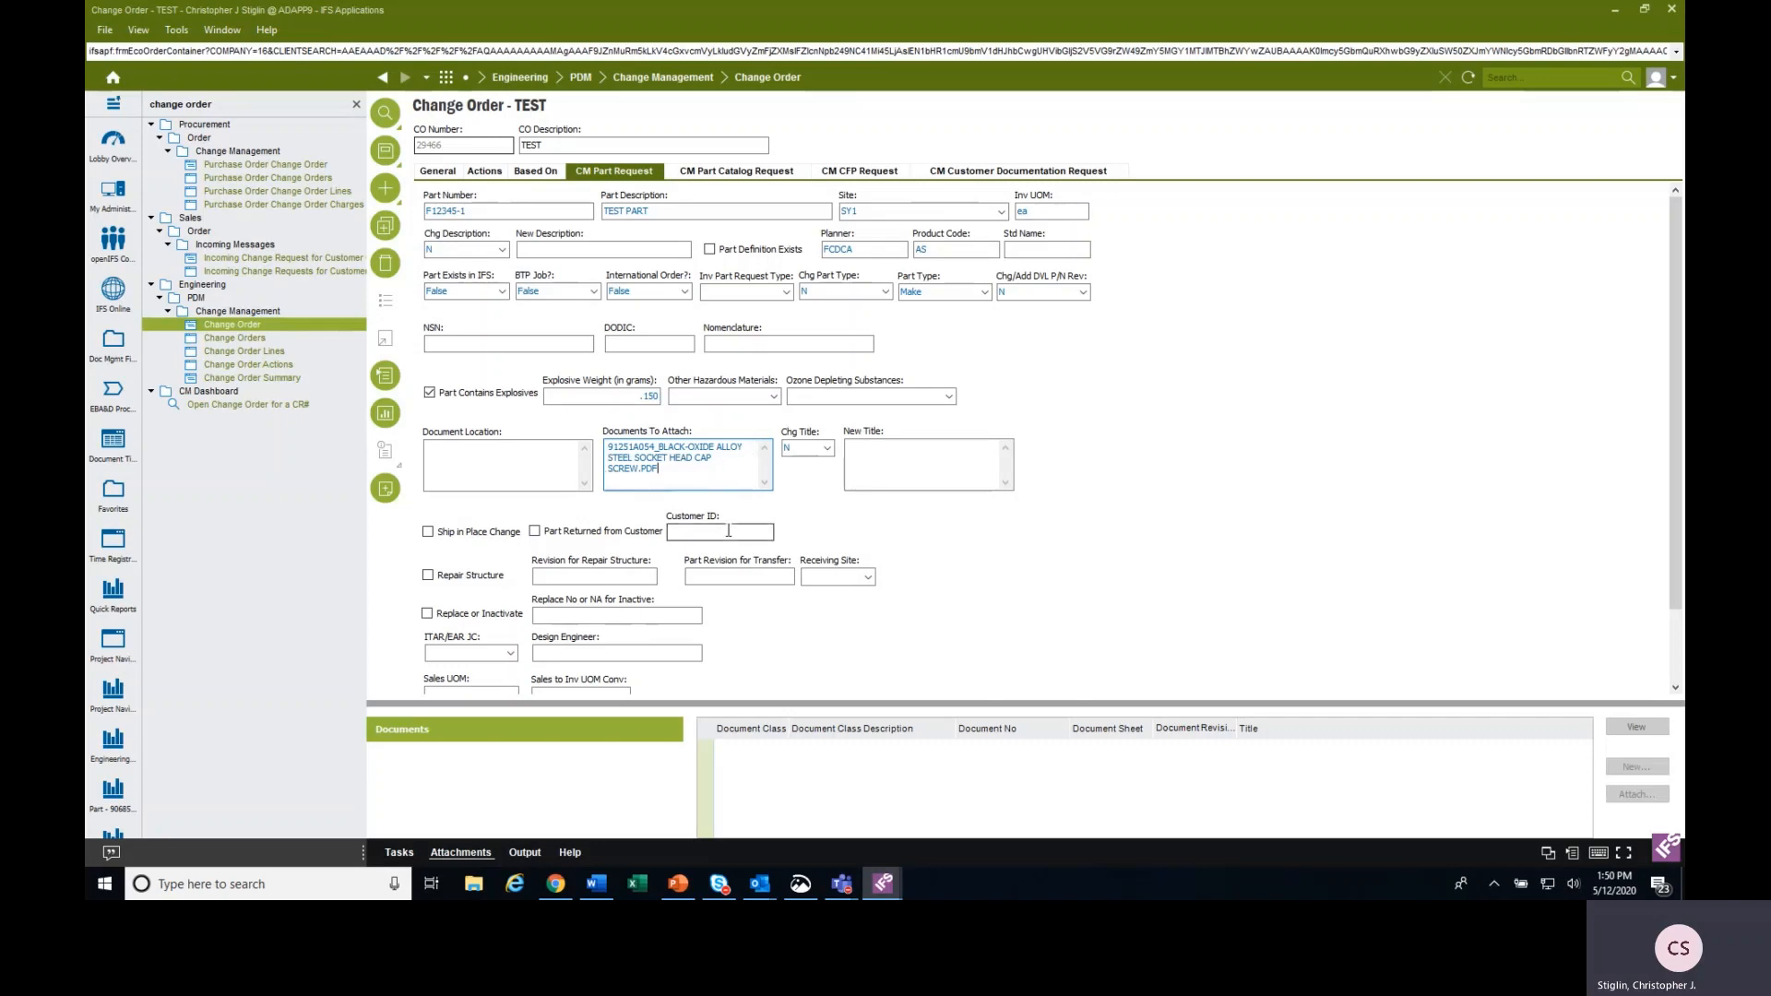
left_click(514, 457)
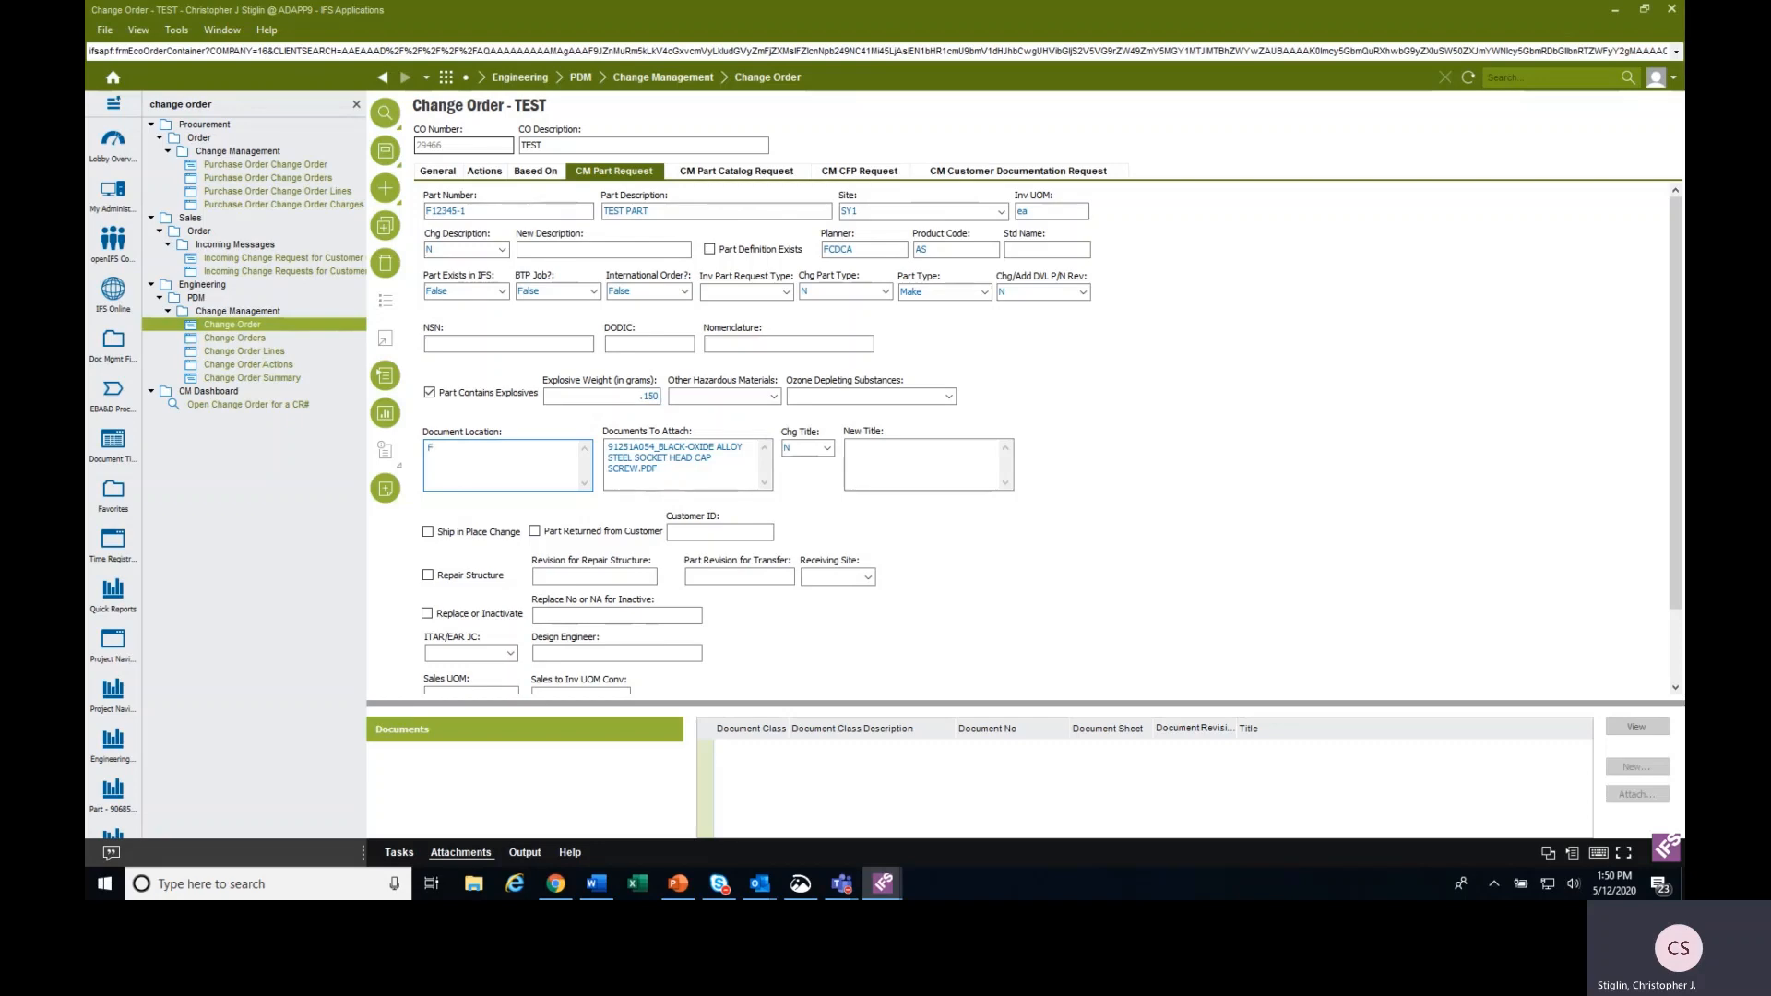
type("12345")
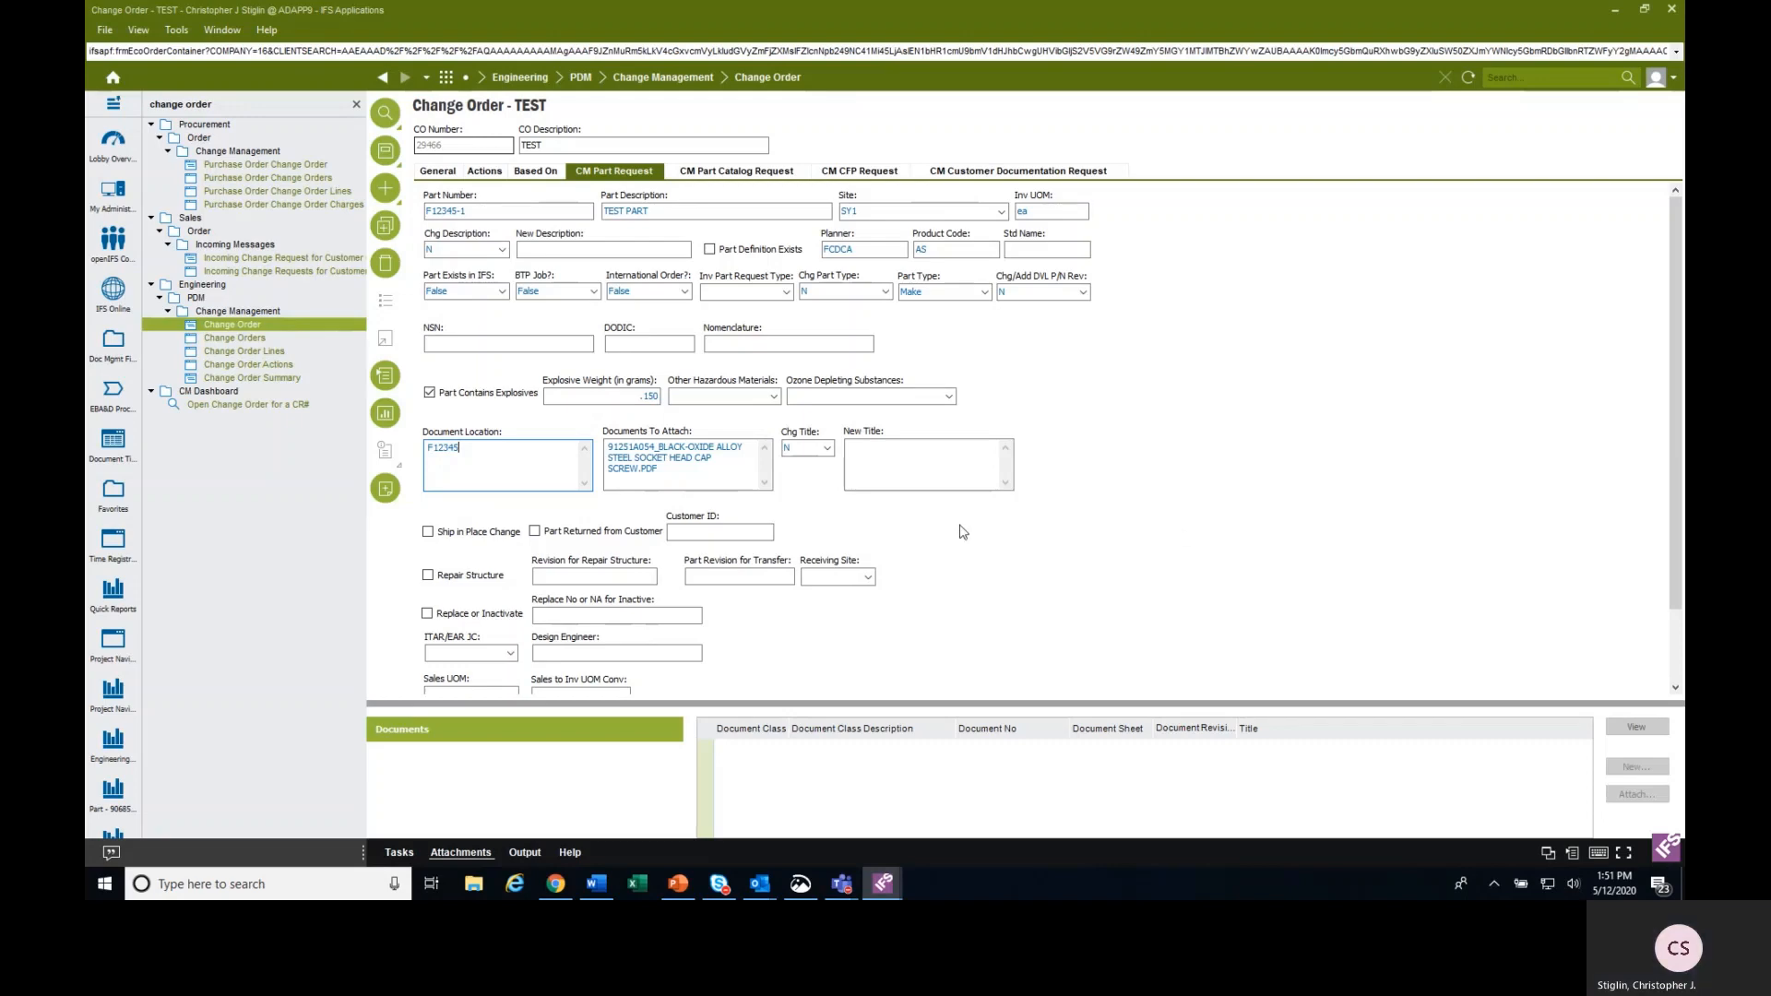
Fill in the part request's customer ID by choosing Insitu, Inc from its list of values.
left_click(710, 533)
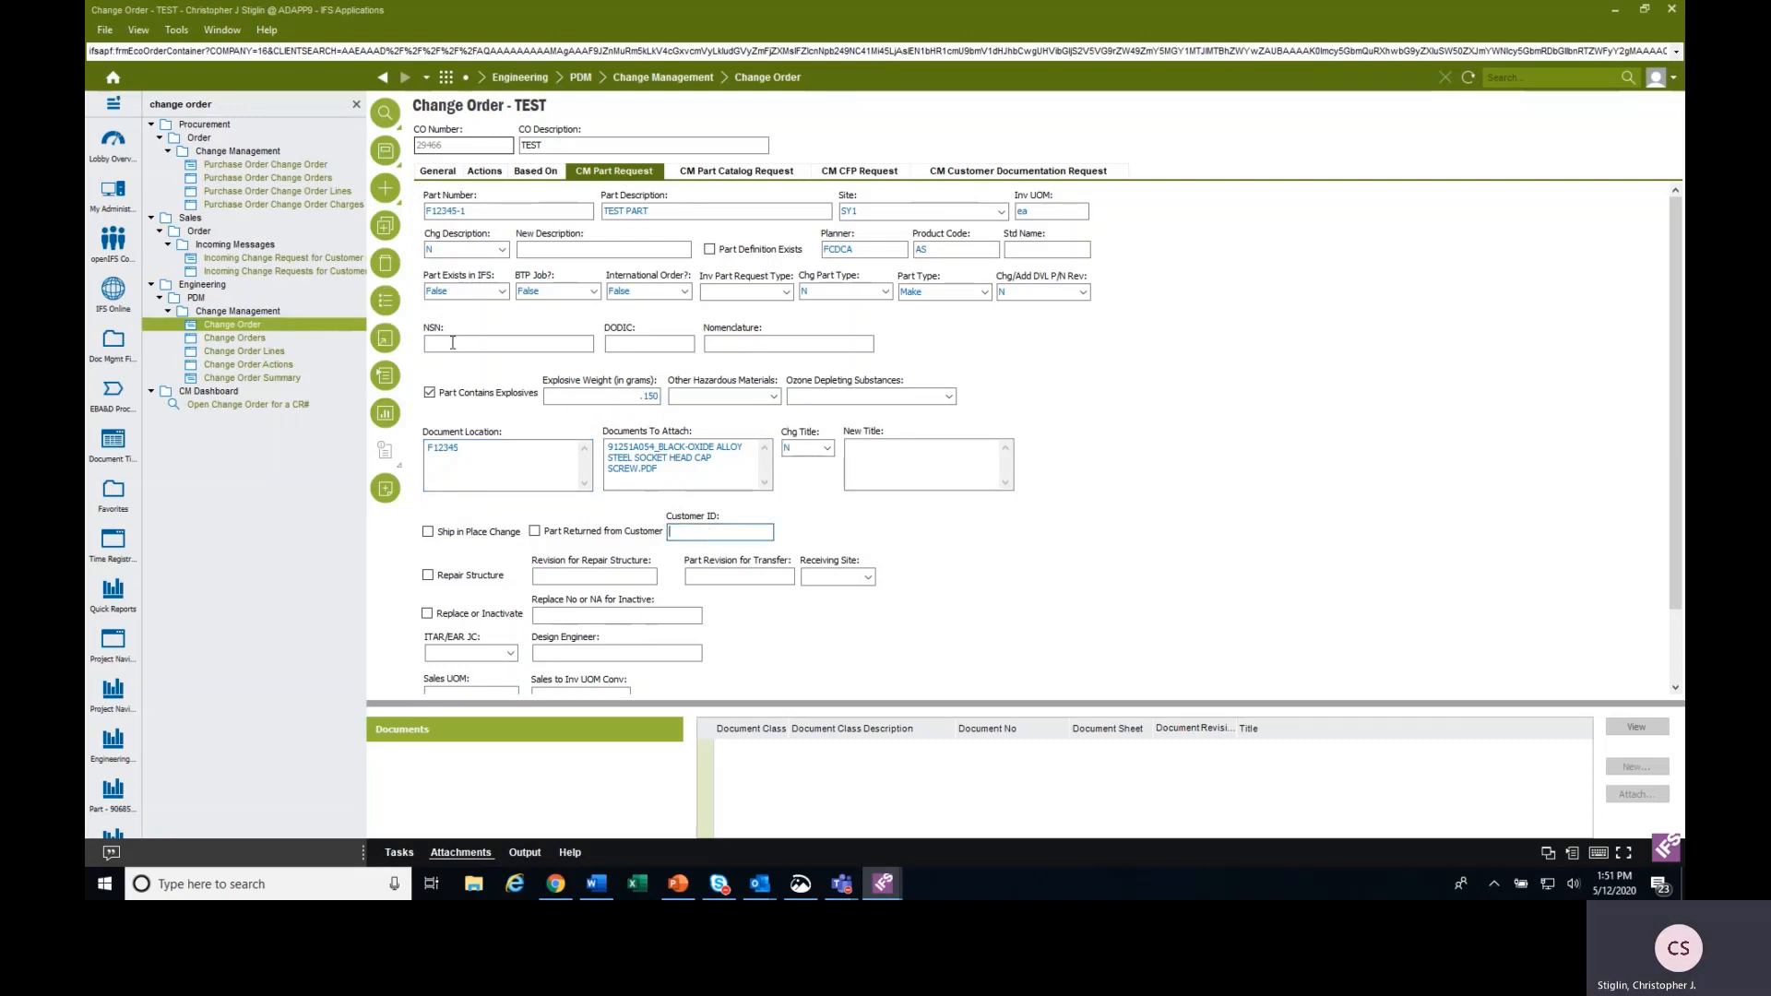
left_click(386, 263)
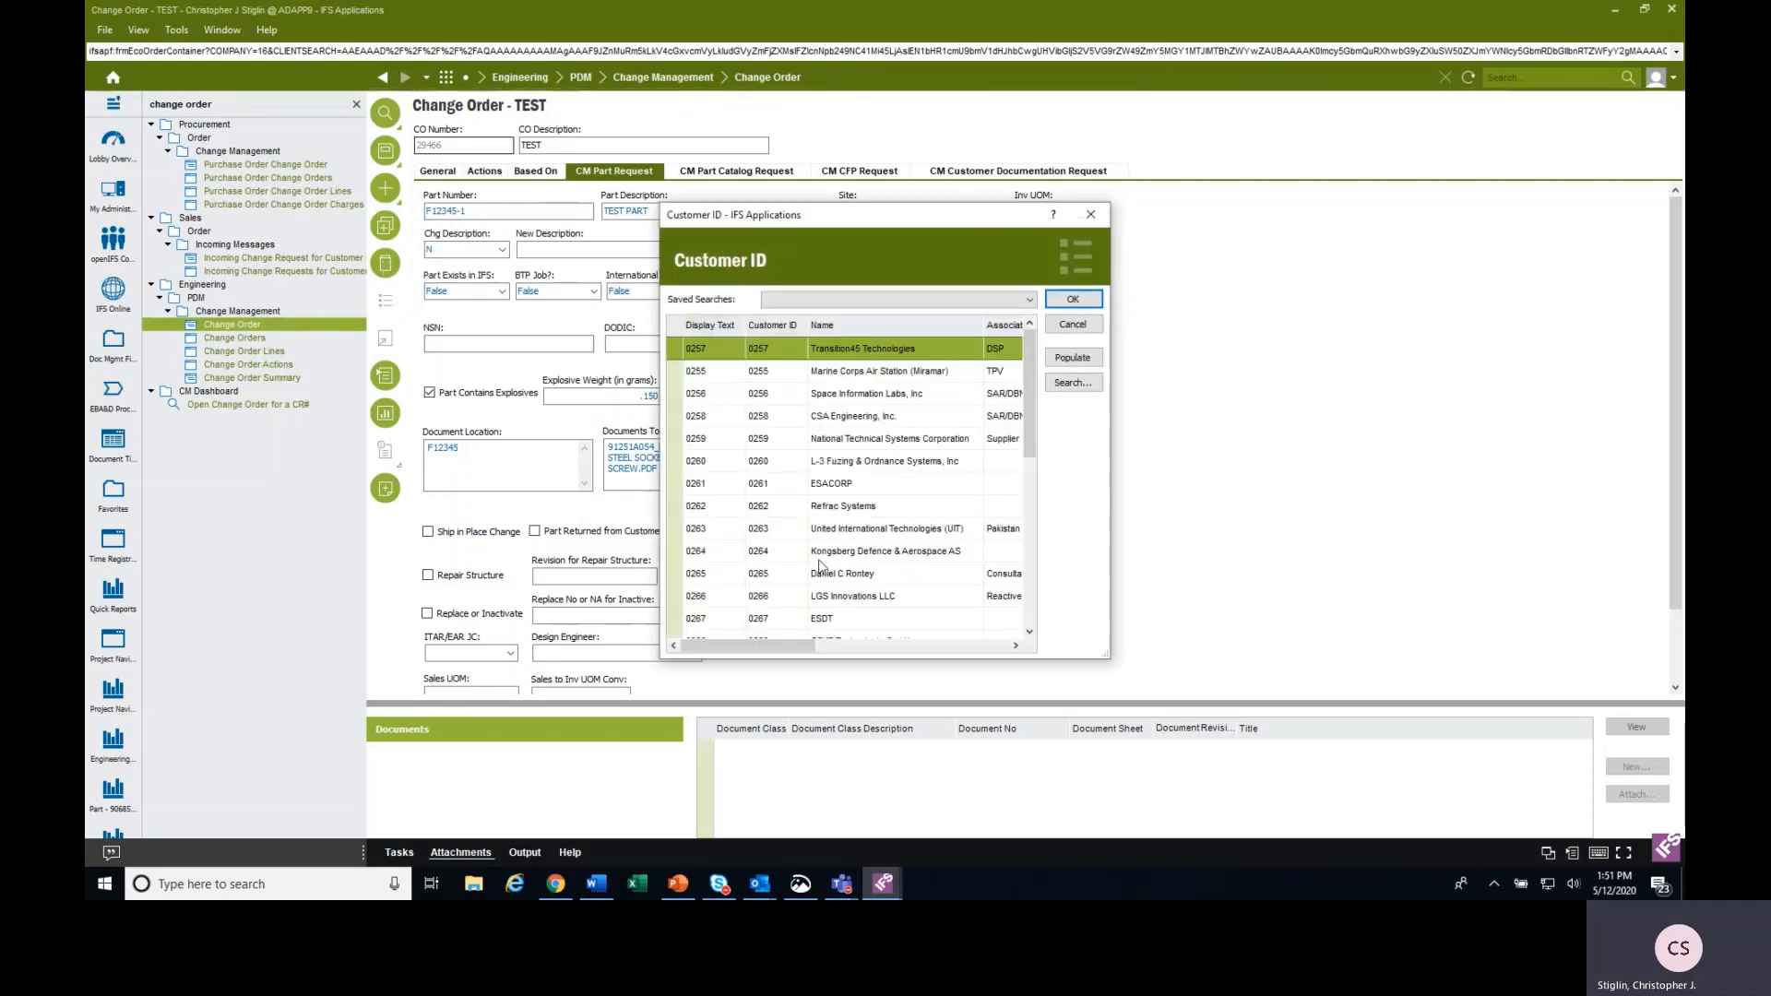
scroll(817, 570, "down", 2)
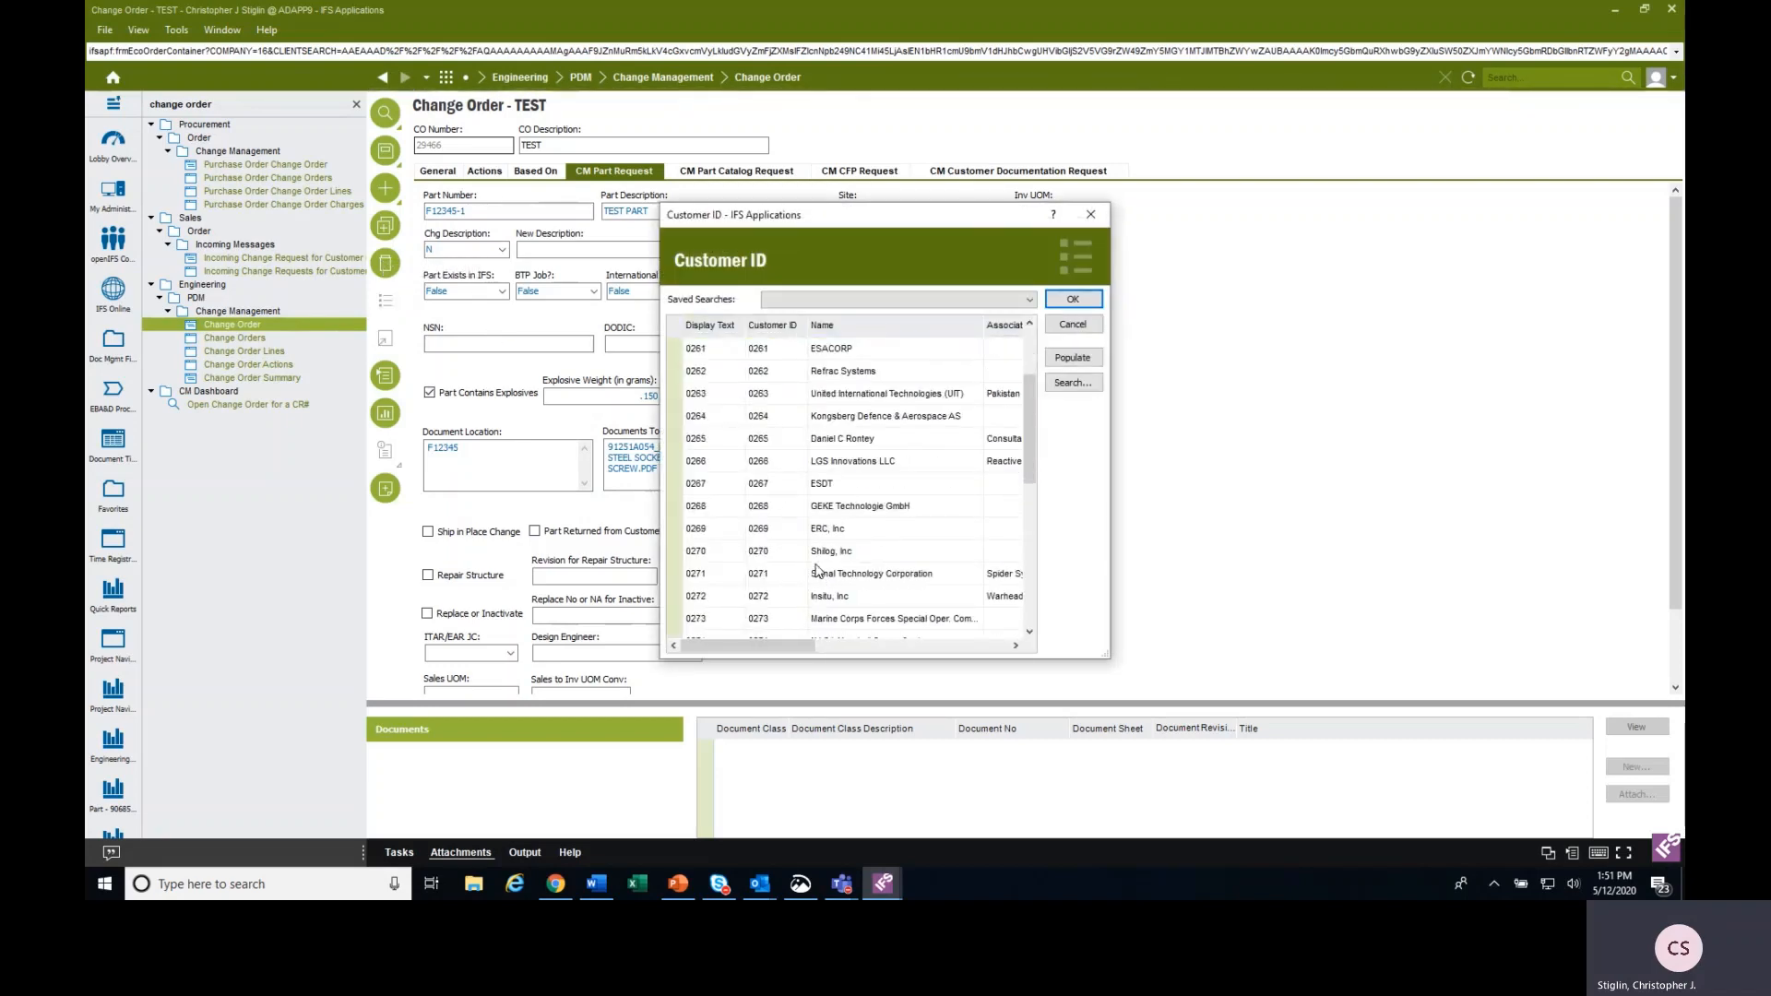
left_click(728, 598)
left_click(1070, 300)
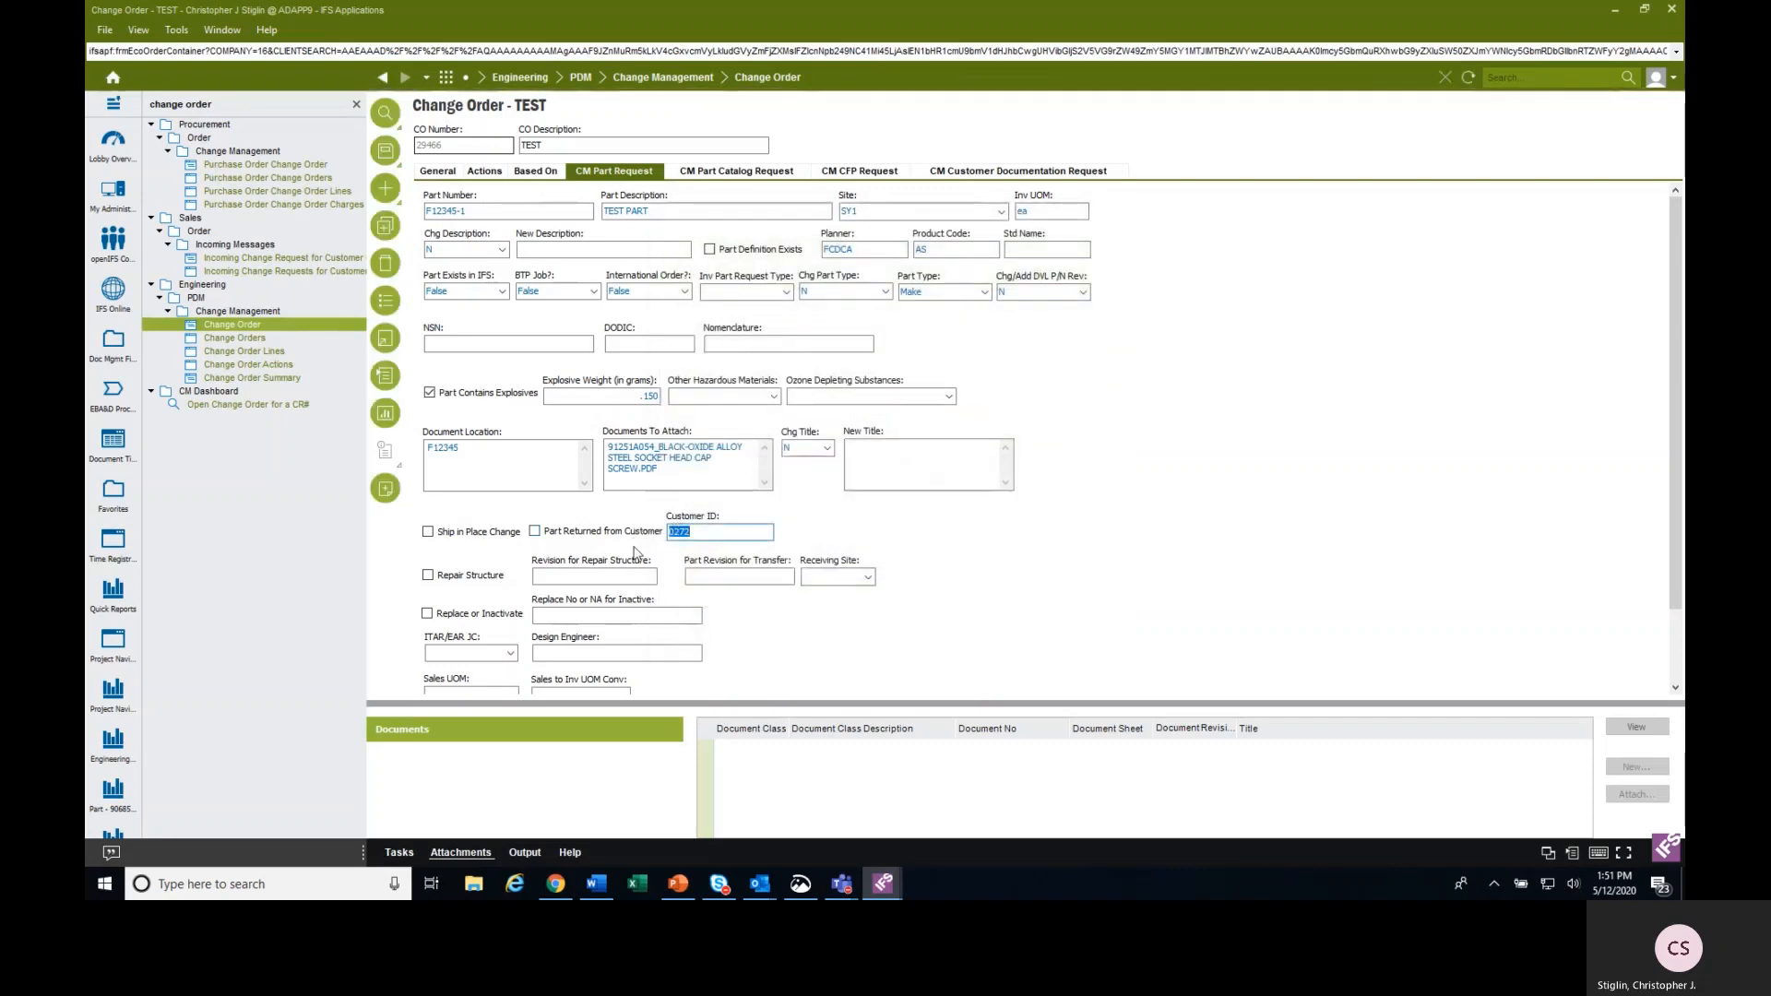
Set the Sales UOM to ea (each) from its searched list of values and open Sales to Inv UOM Conv for entry.
scroll(637, 549, "down", 2)
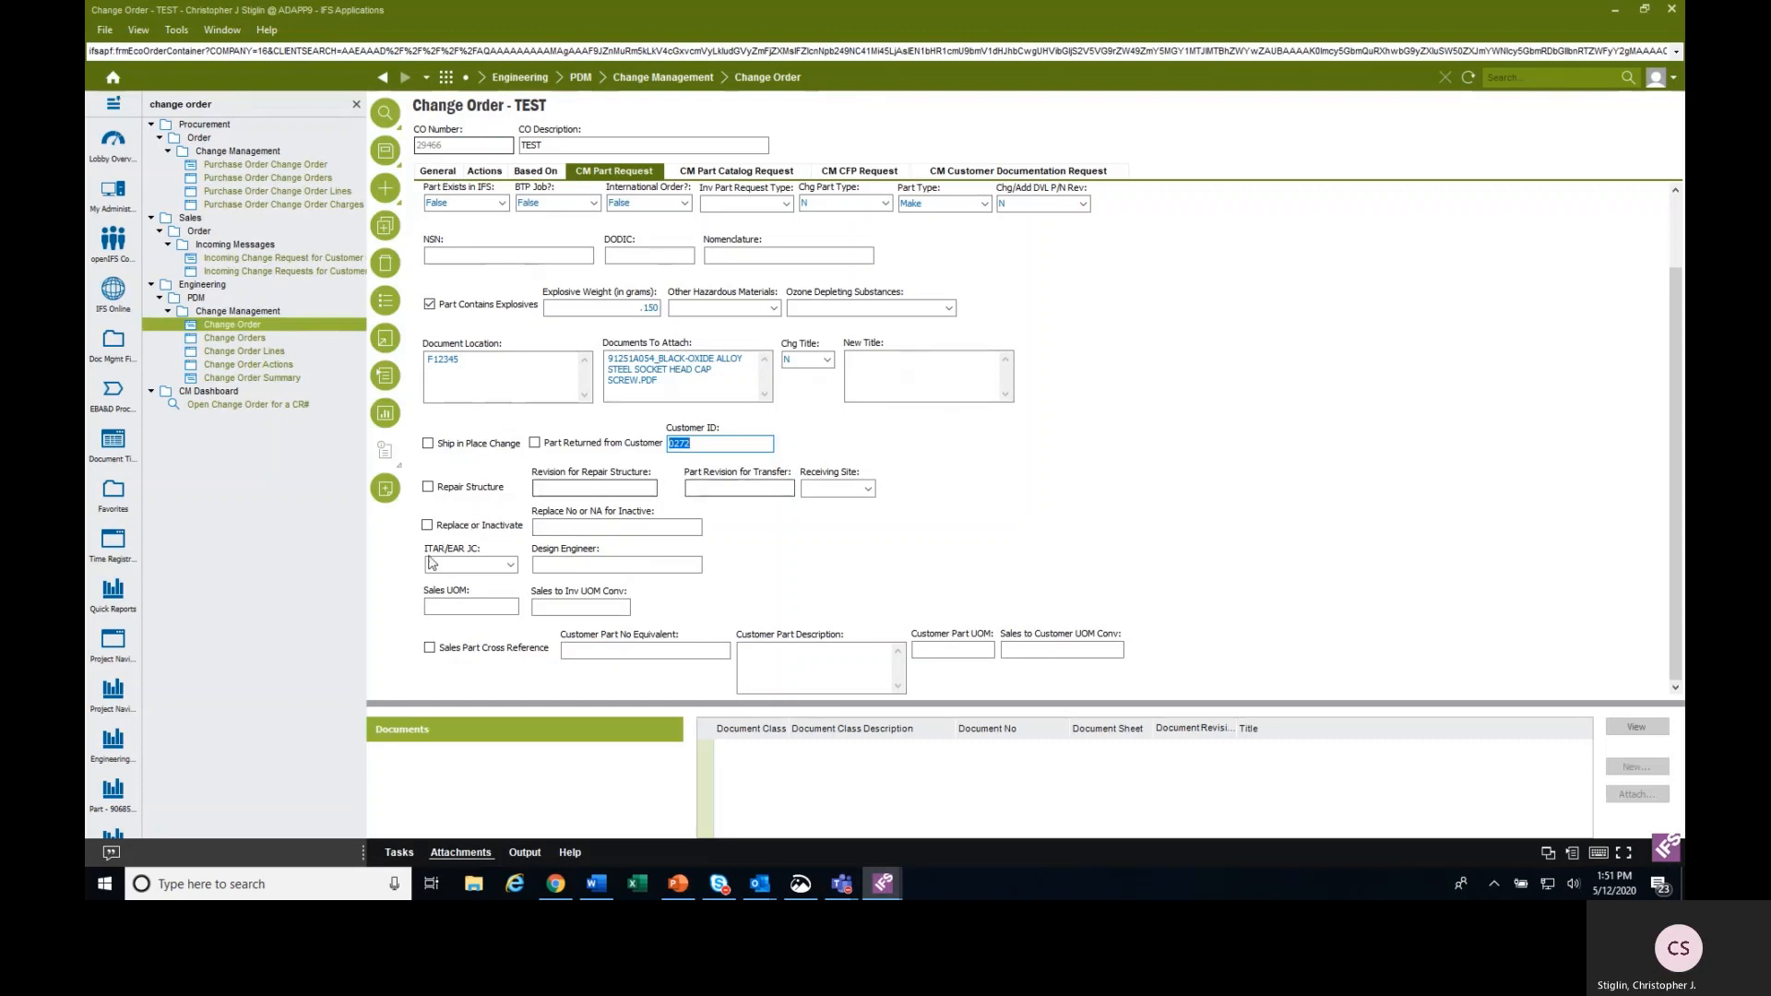
left_click(447, 605)
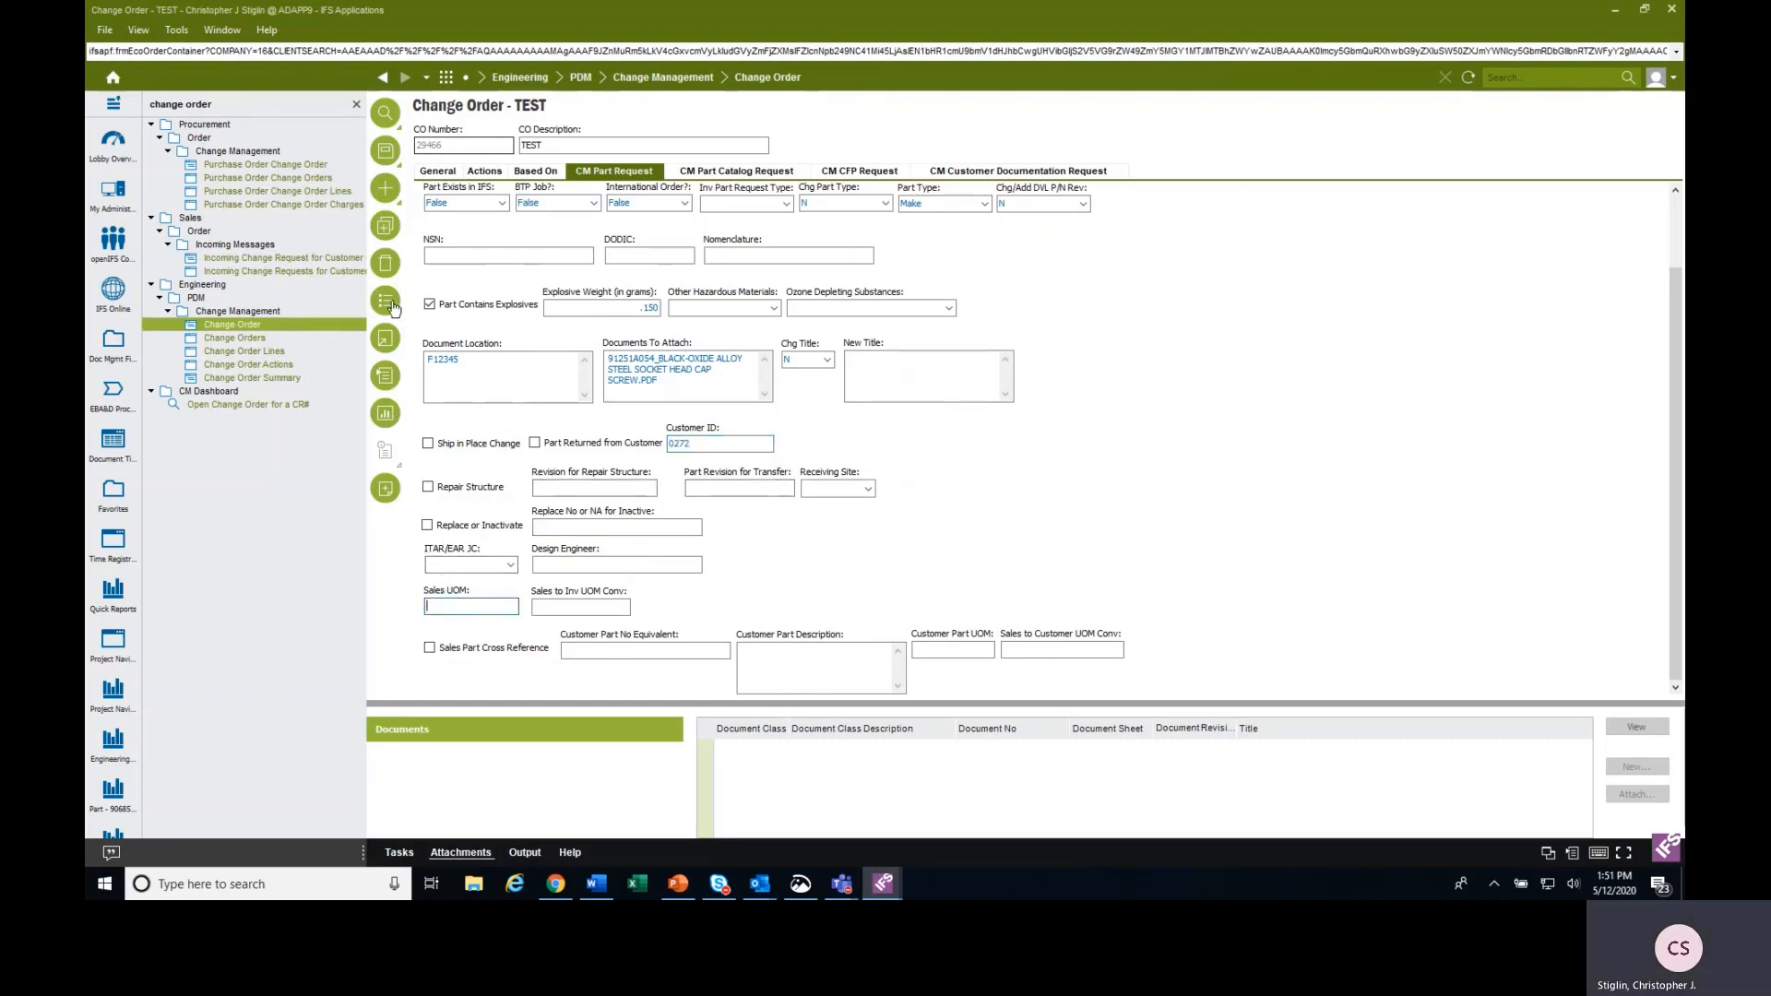
left_click(386, 263)
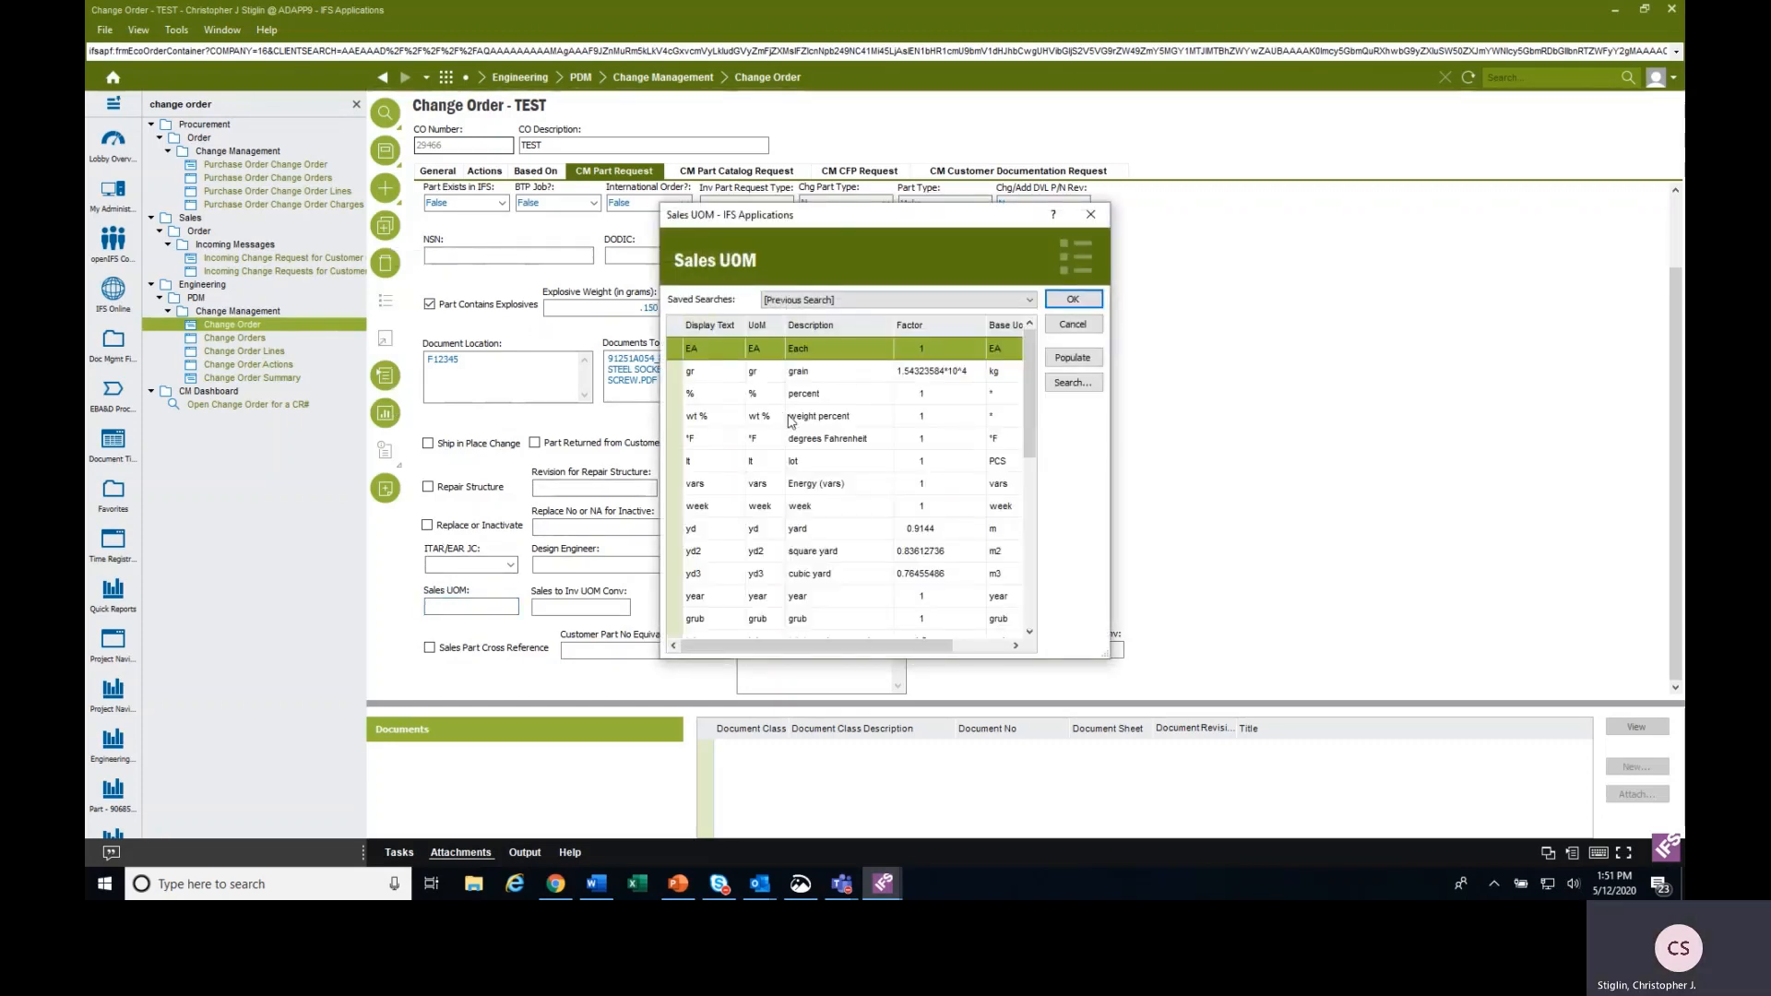
left_click(1070, 386)
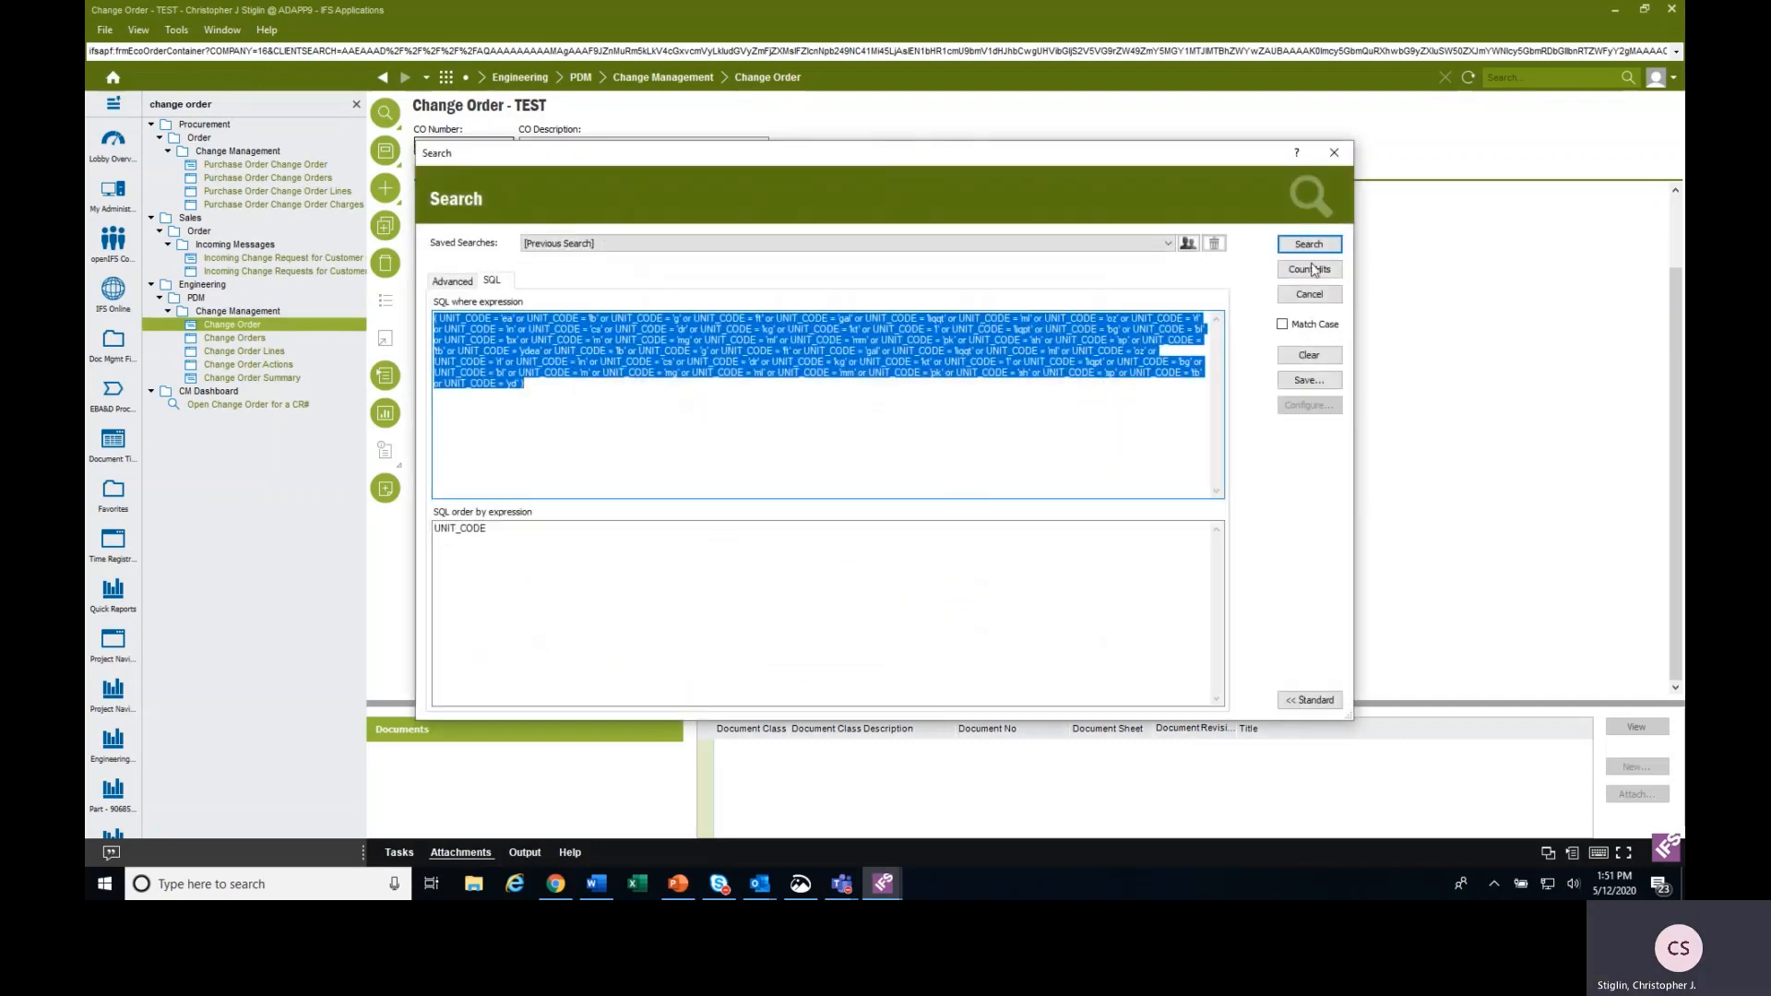
left_click(1319, 249)
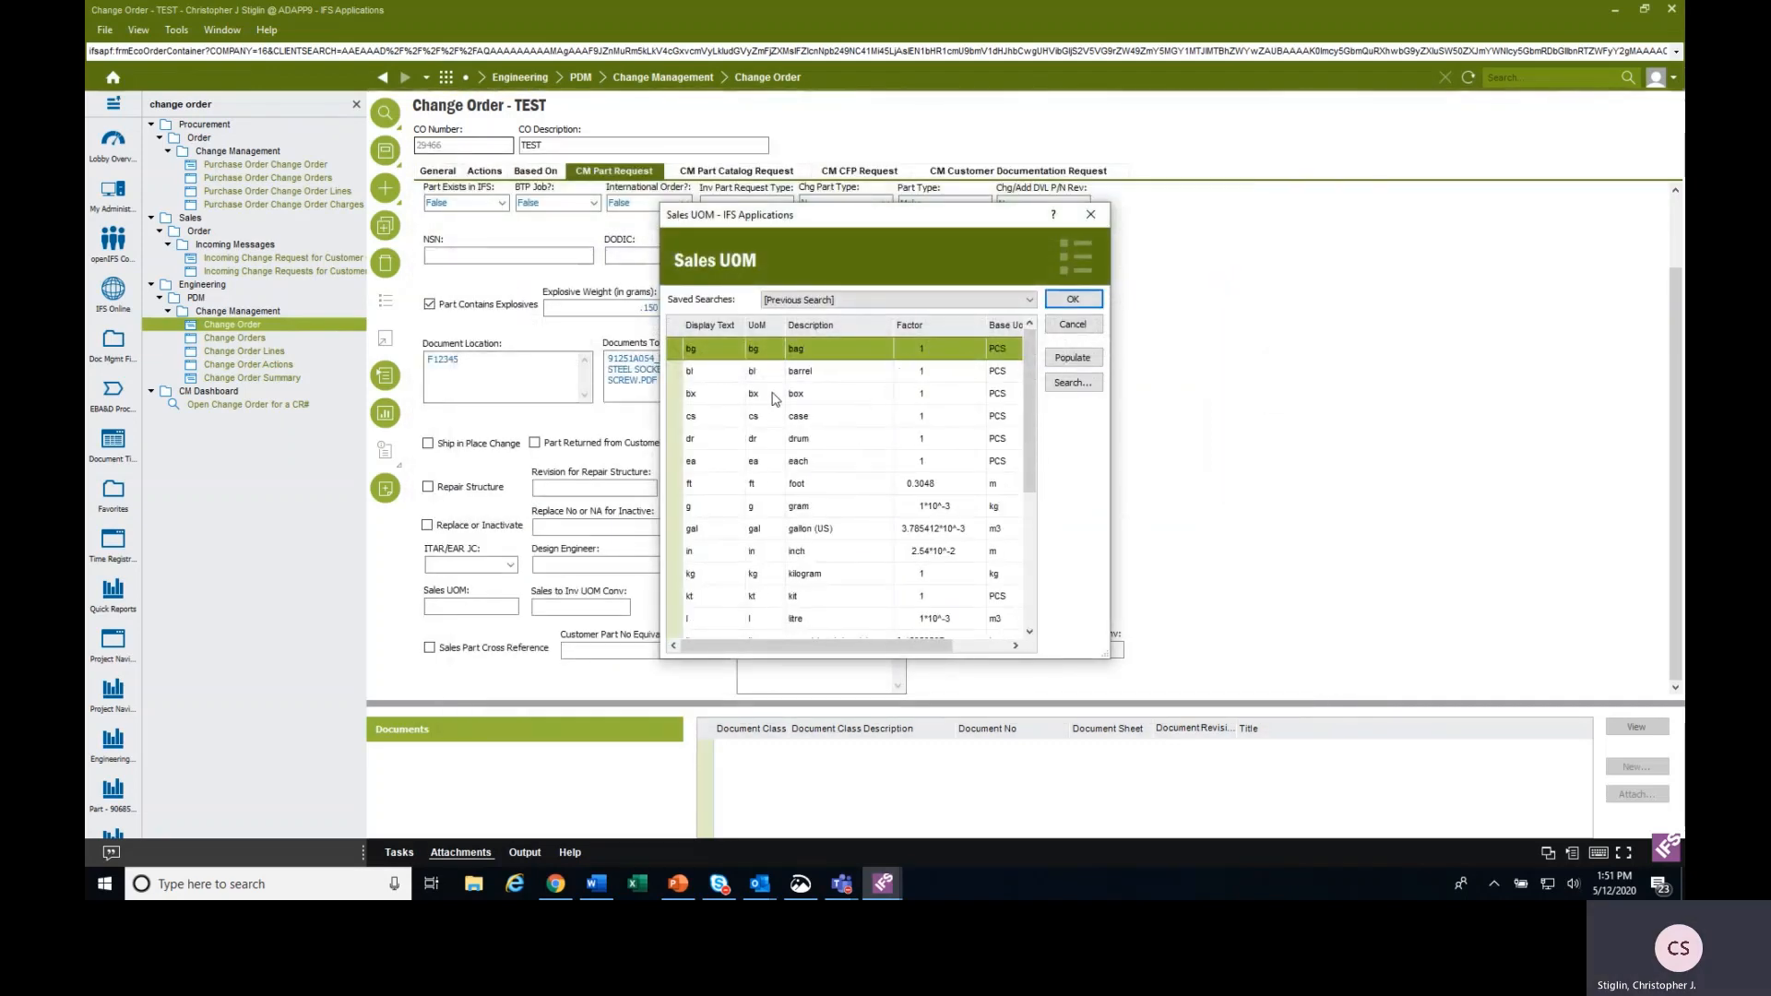
left_click(732, 463)
left_click(1072, 299)
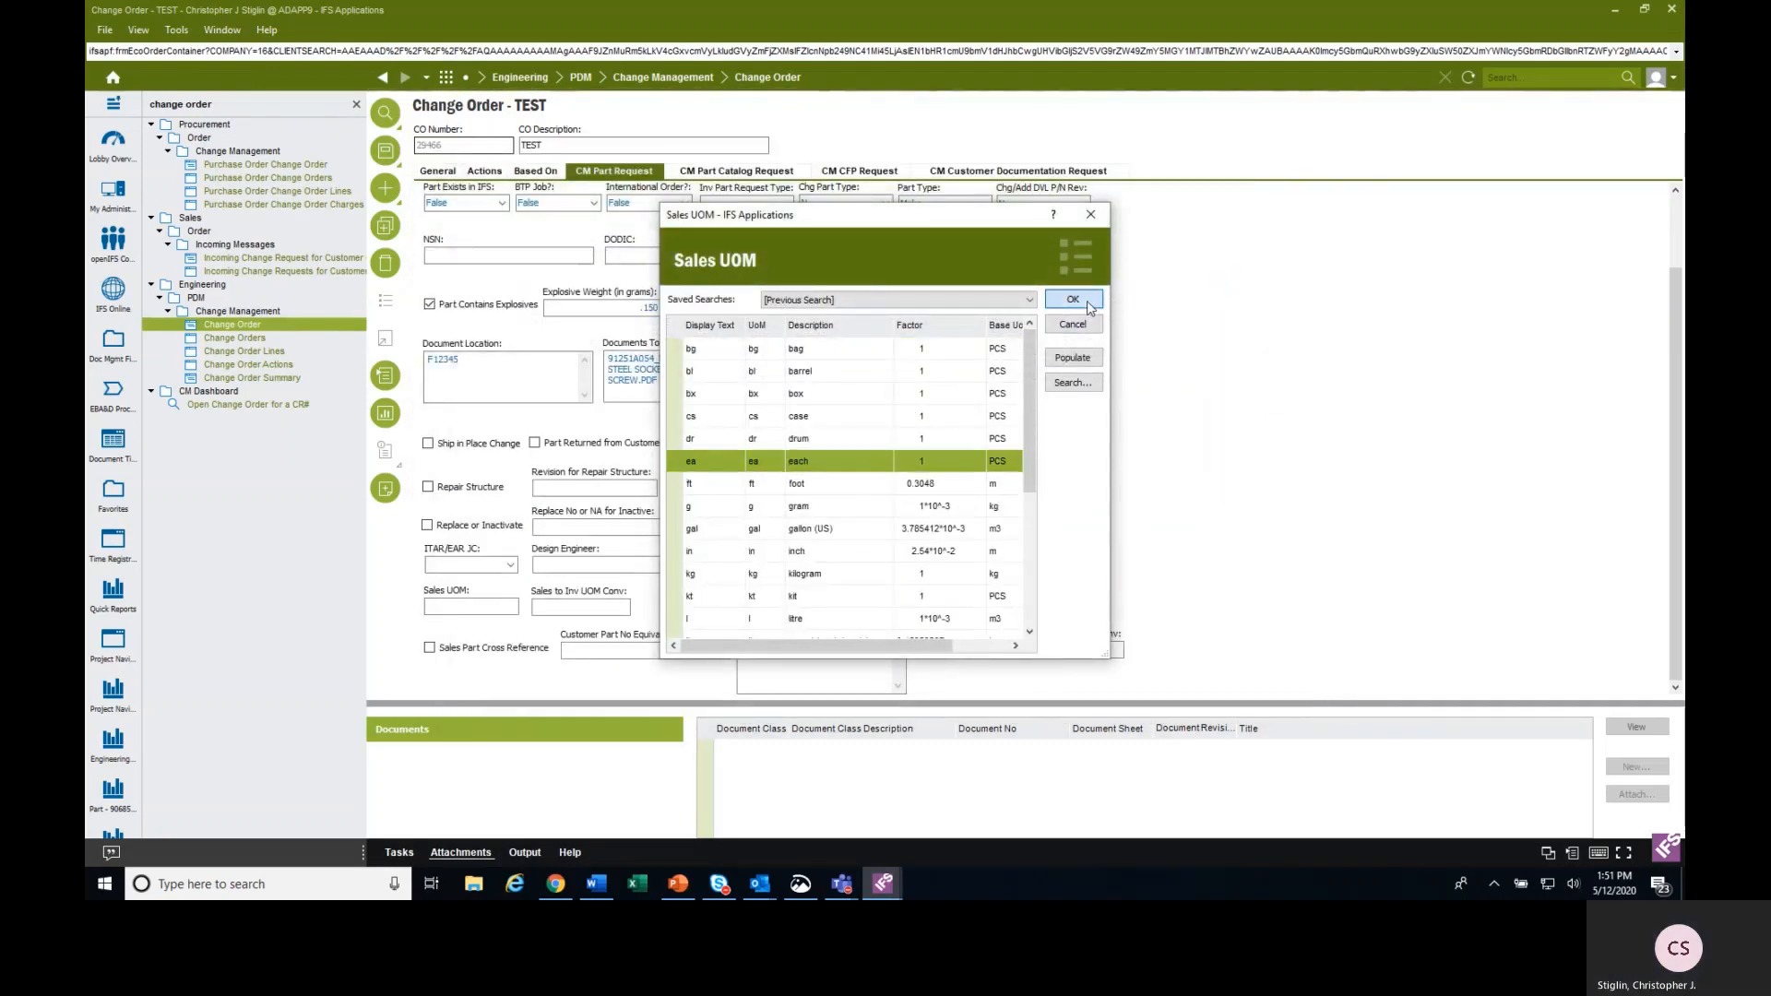
left_click(601, 610)
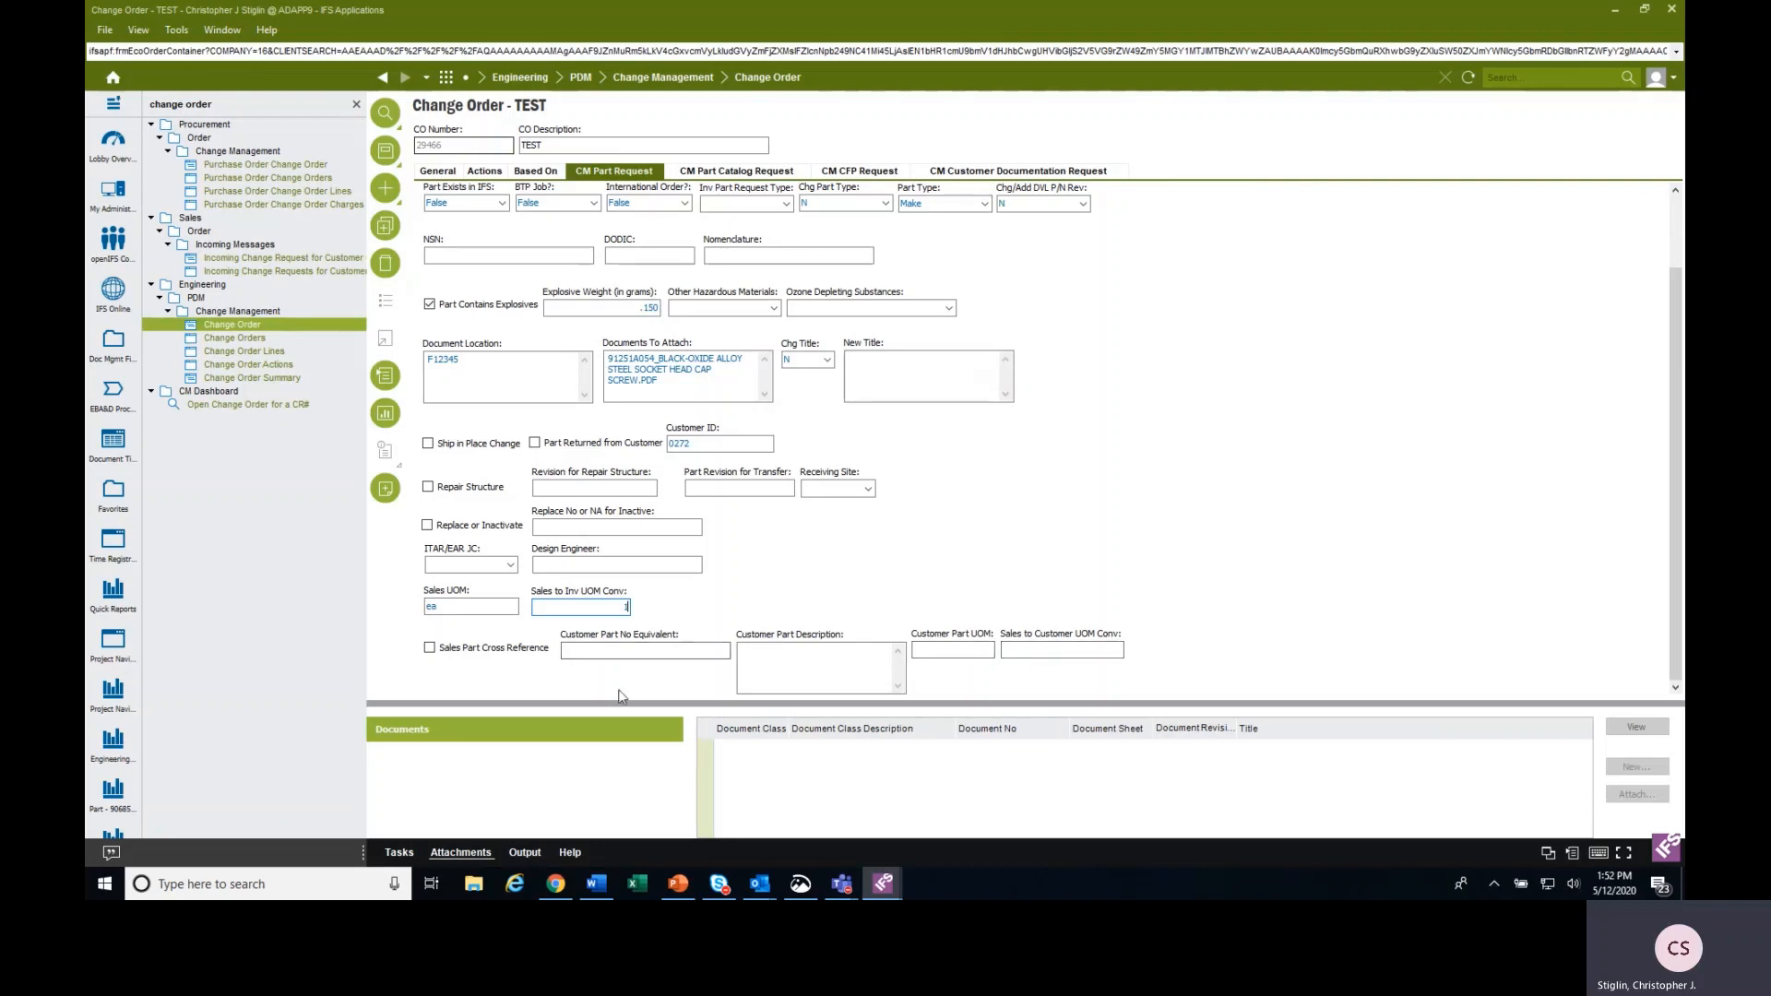
Enable Sales Part Cross Reference and enter customer part number equivalent T12345-1 with the description TEST PART.
left_click(429, 648)
left_click(606, 649)
type("T12345-1")
key("Tab")
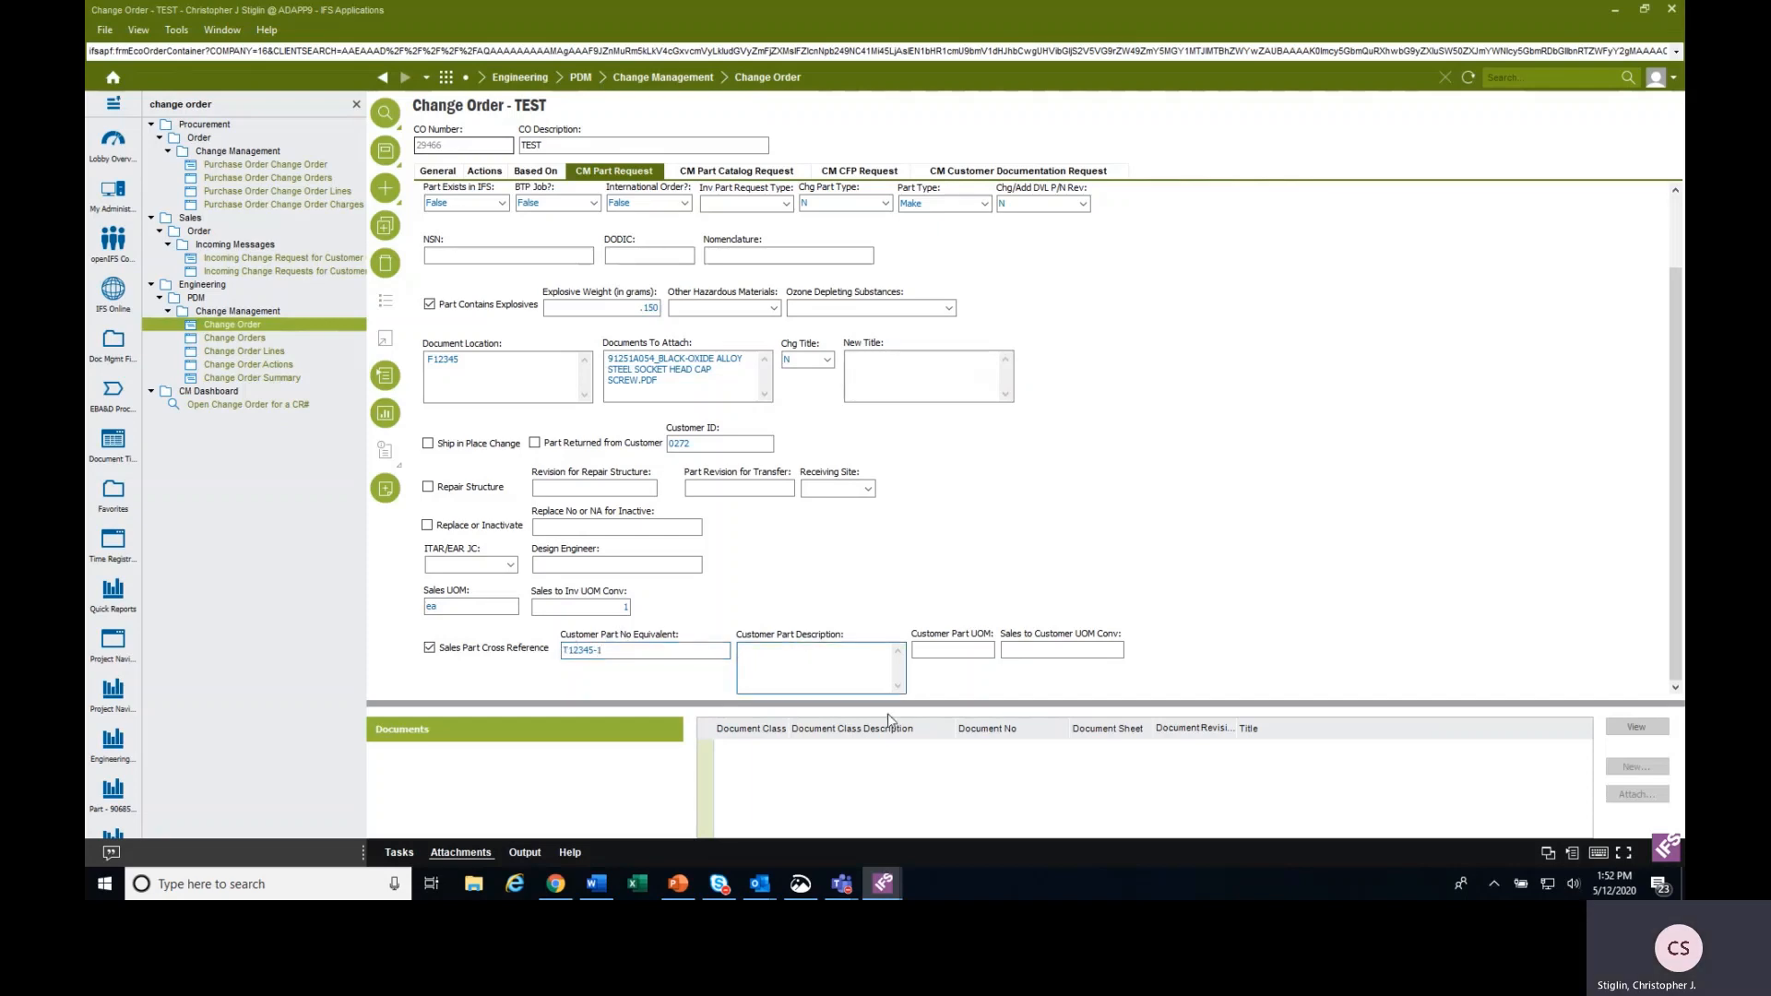
type("TEST PART")
key("Tab")
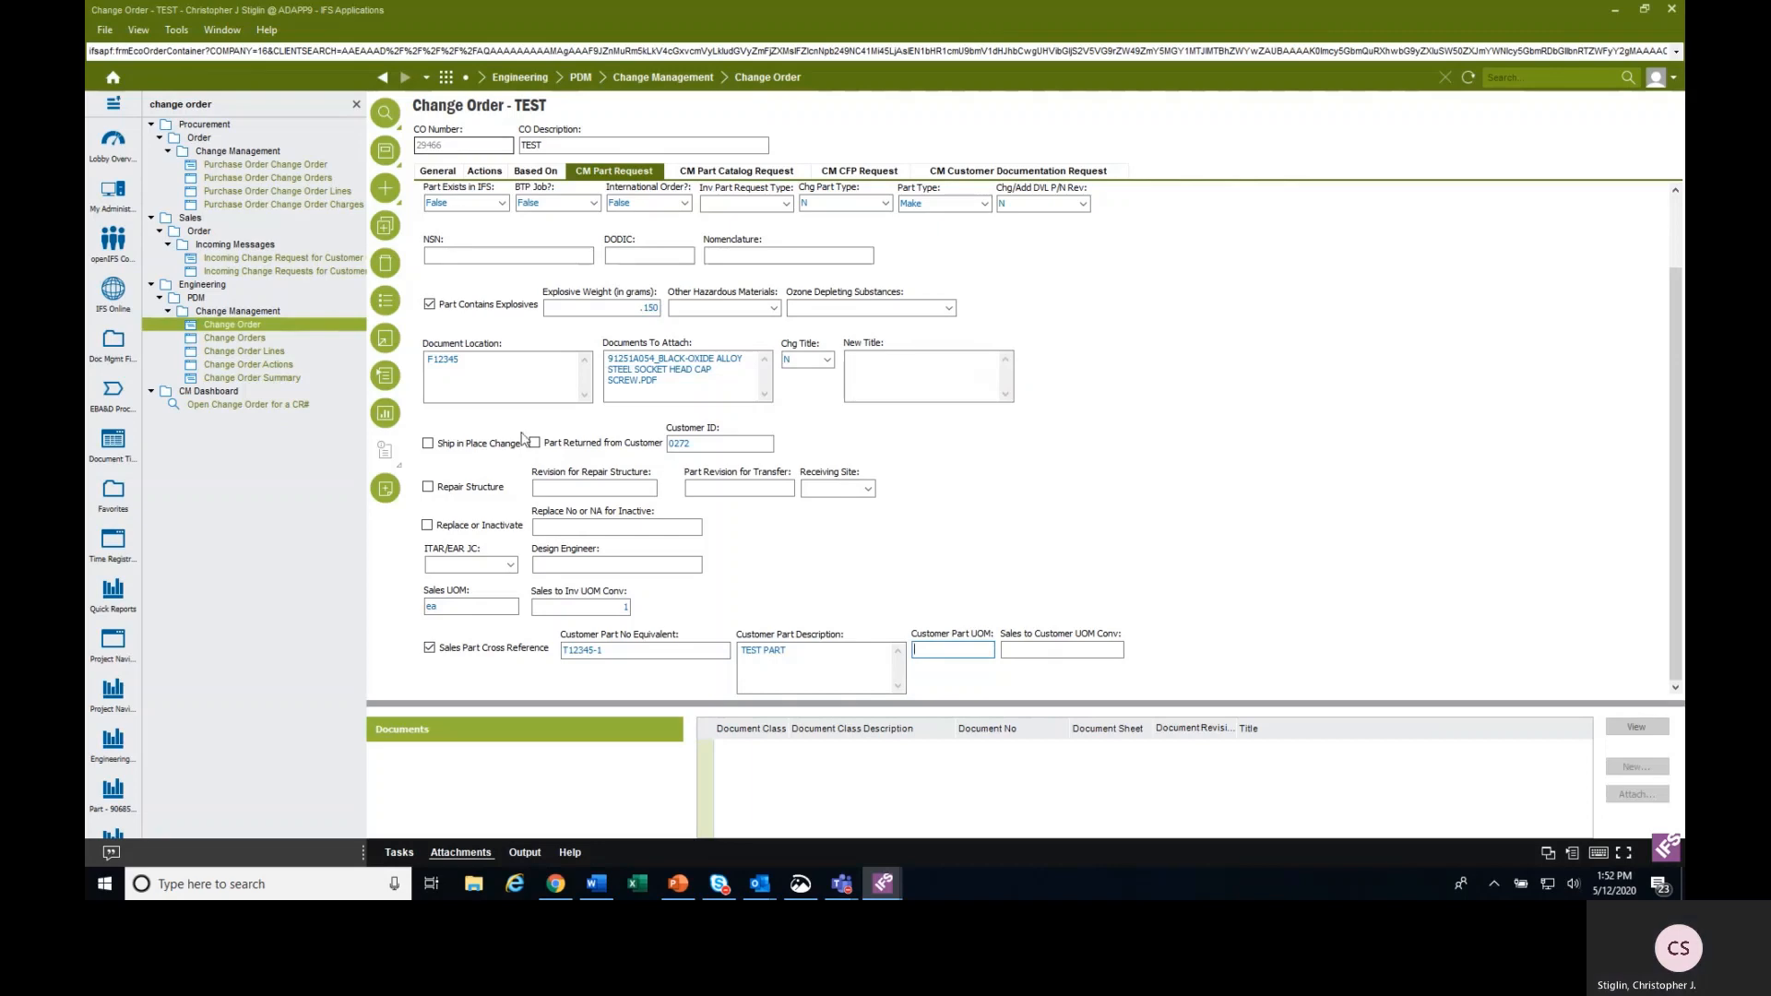
Set the Customer Part UOM to ea from its searched list of values and the Sales to Customer UOM Conv to 1.
left_click(387, 300)
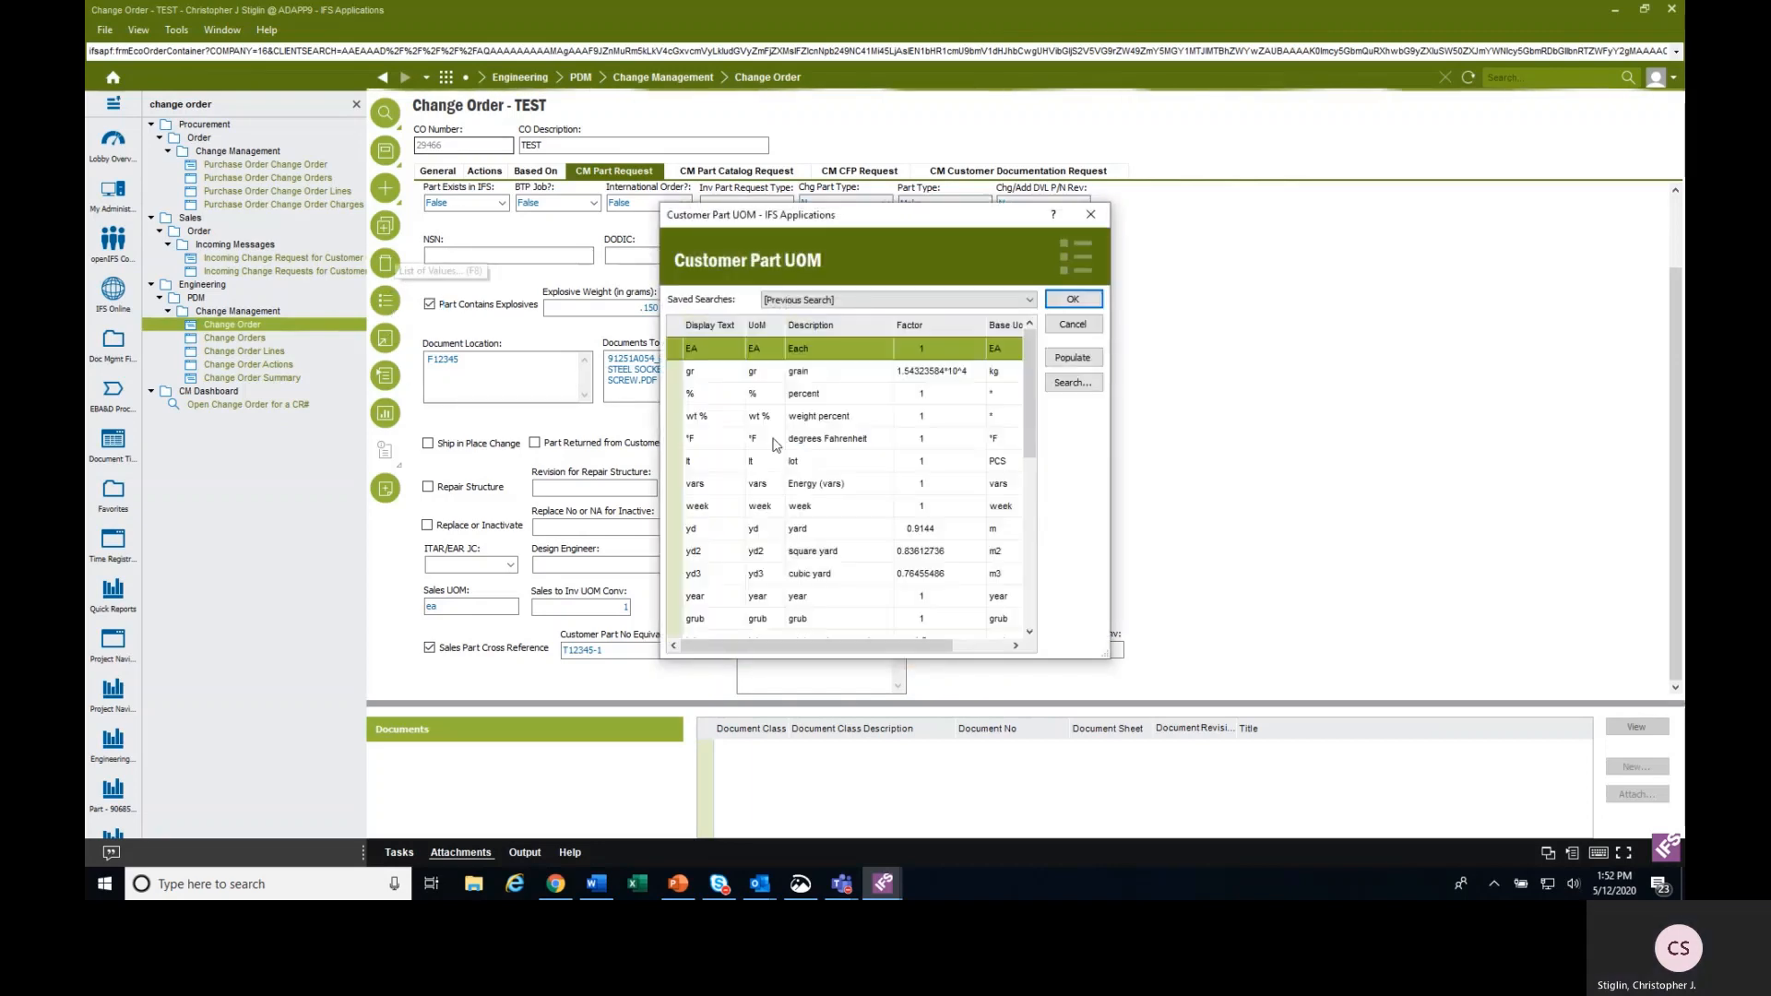
left_click(1062, 382)
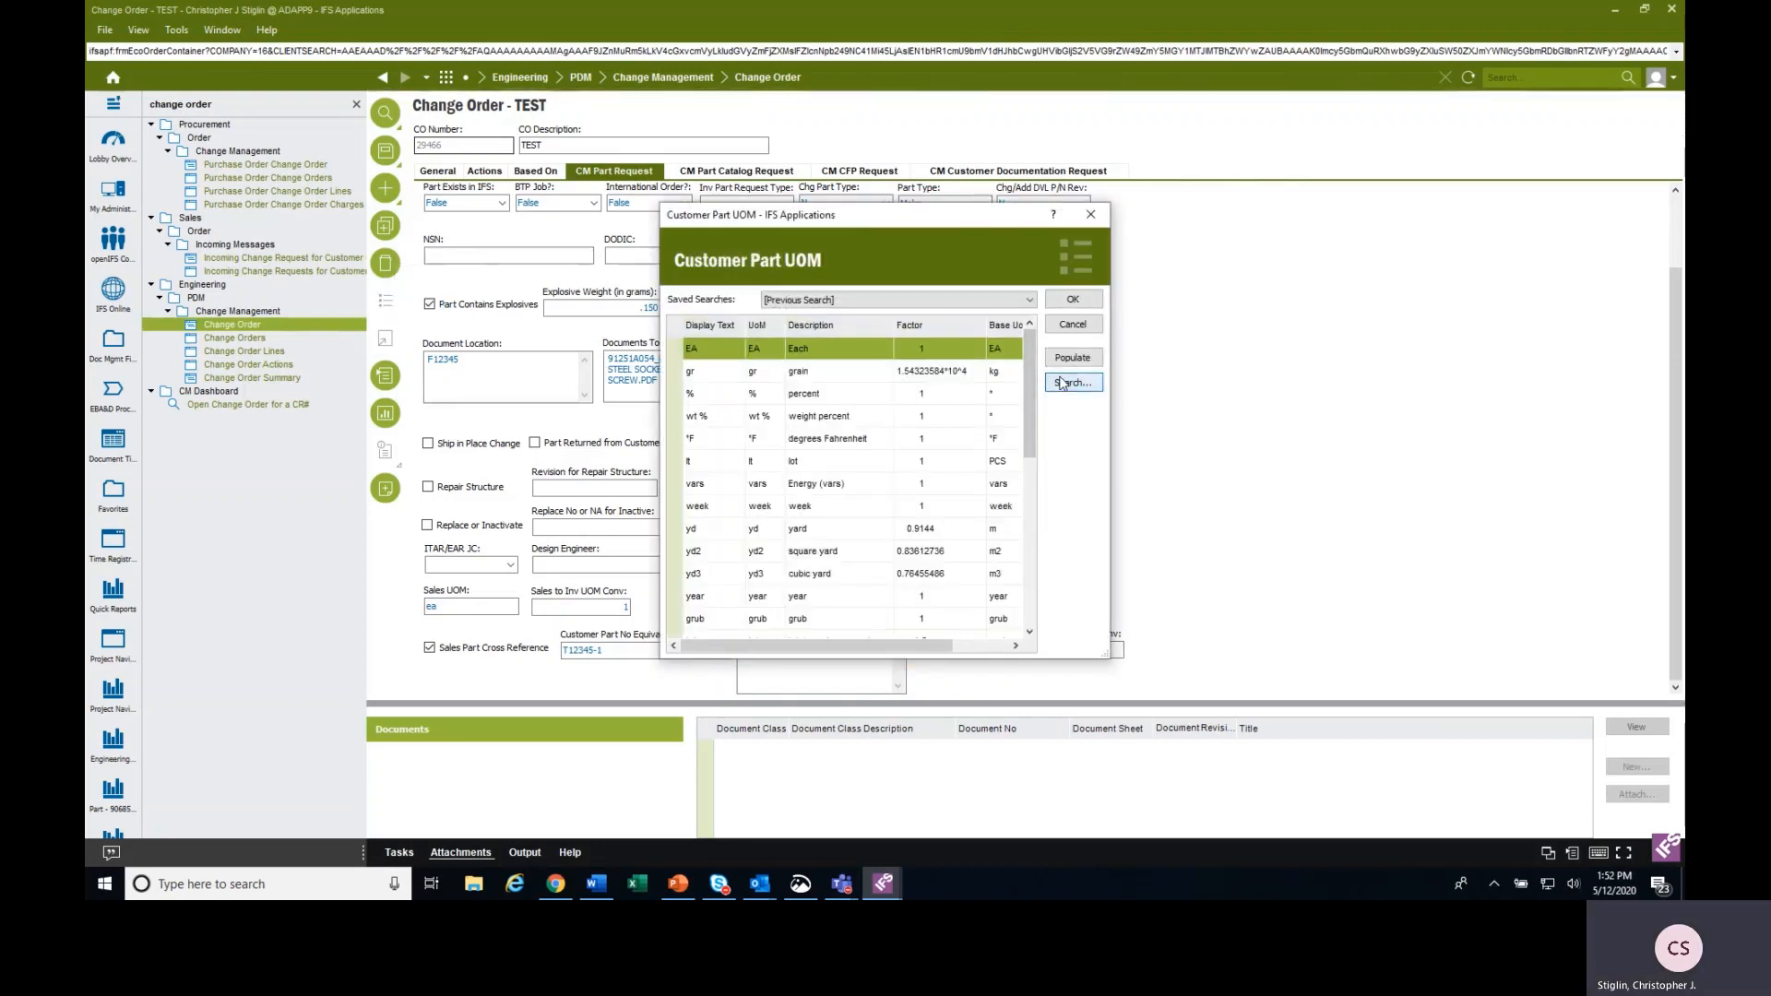
left_click(1295, 245)
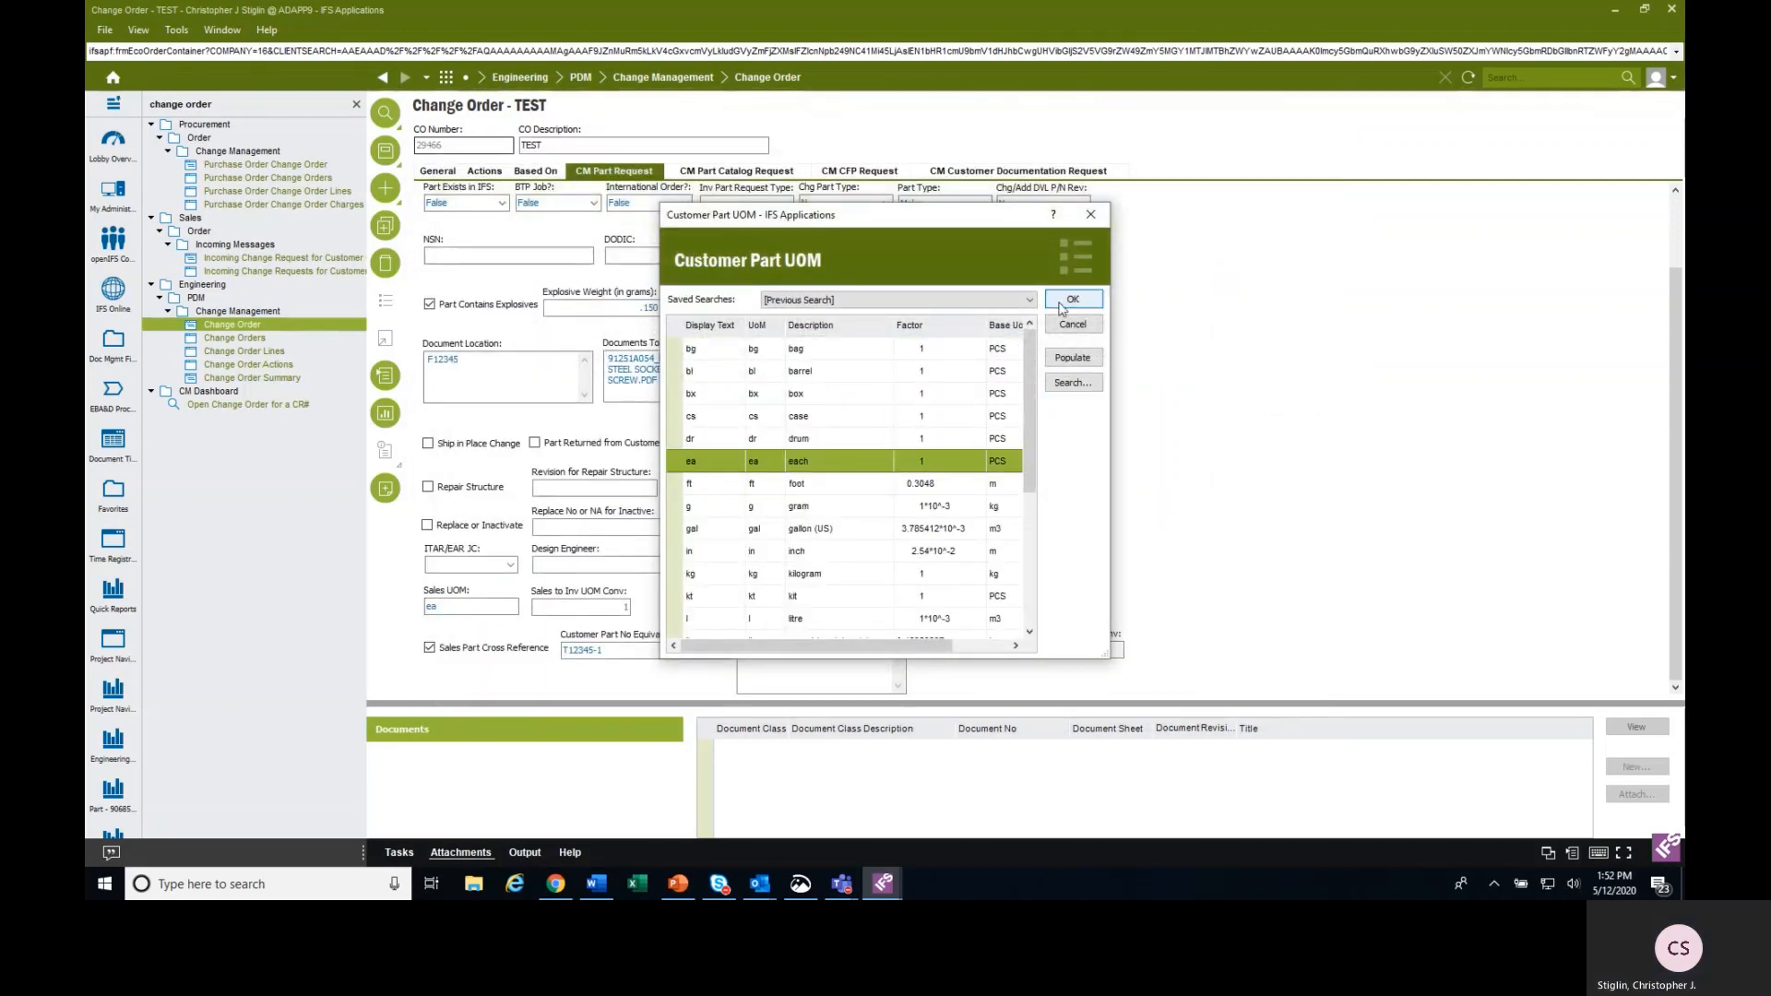
left_click(1072, 299)
left_click(1062, 646)
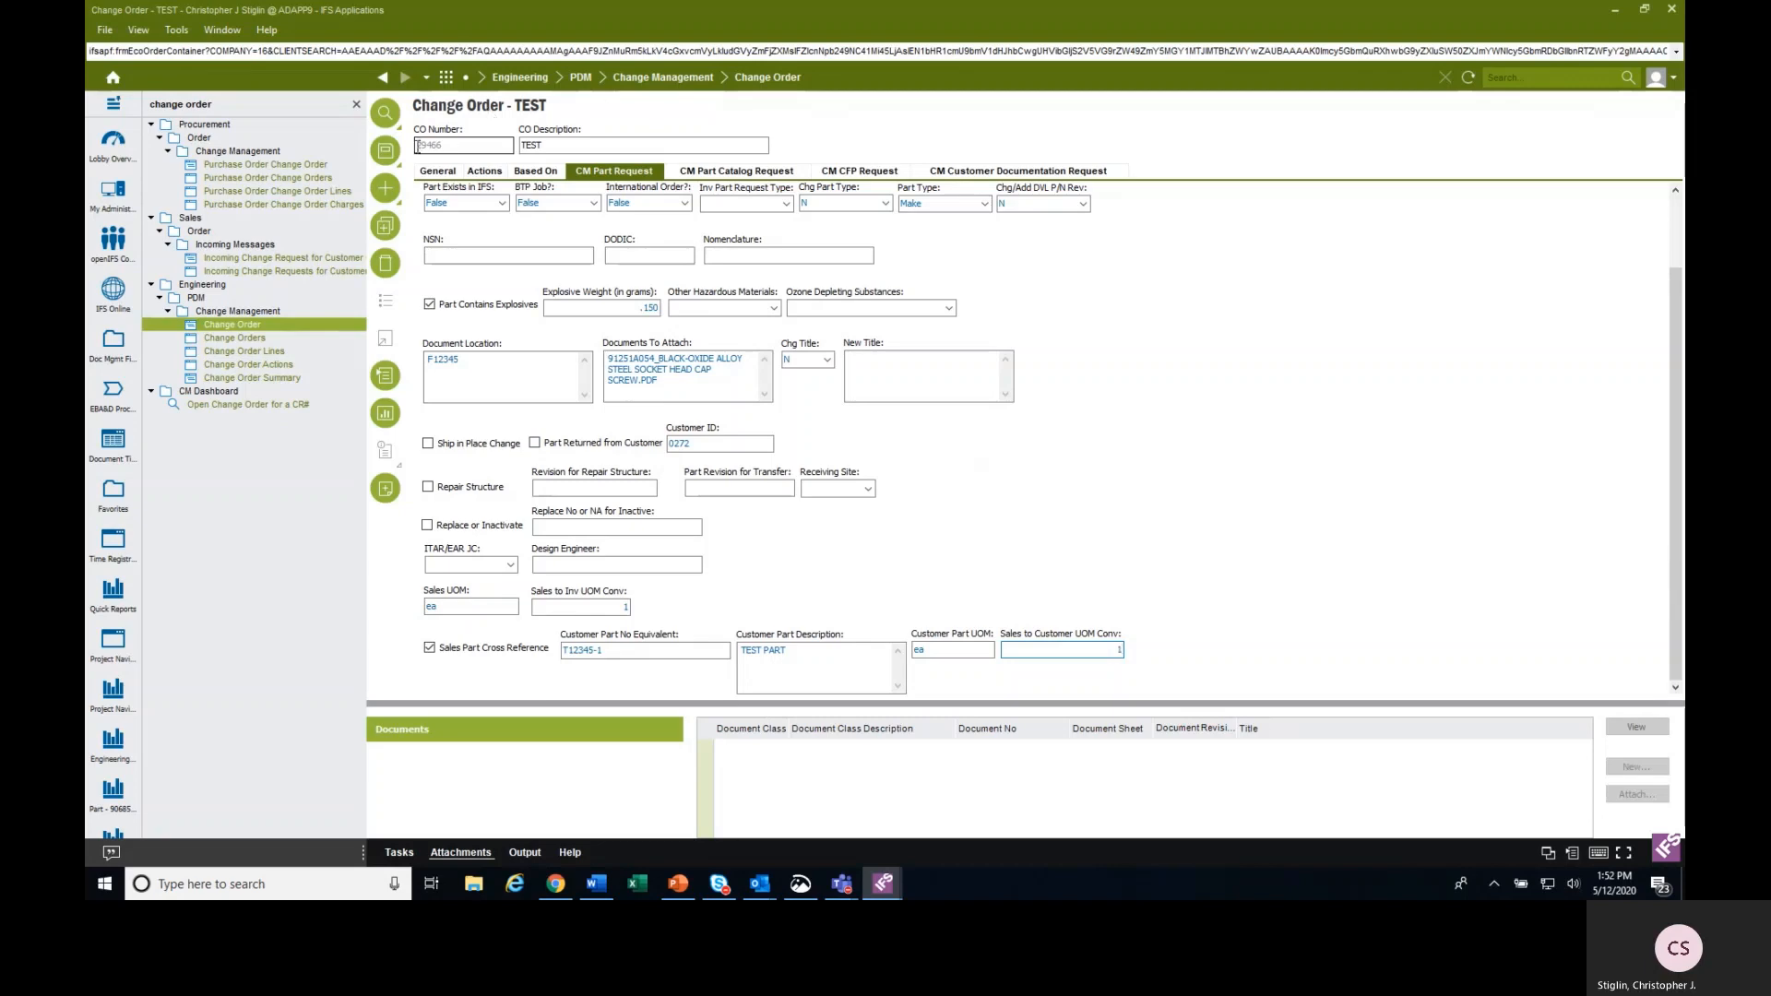
Set the part request's ITAR/EAR JC to 1C992.e and save the change order.
left_click(386, 150)
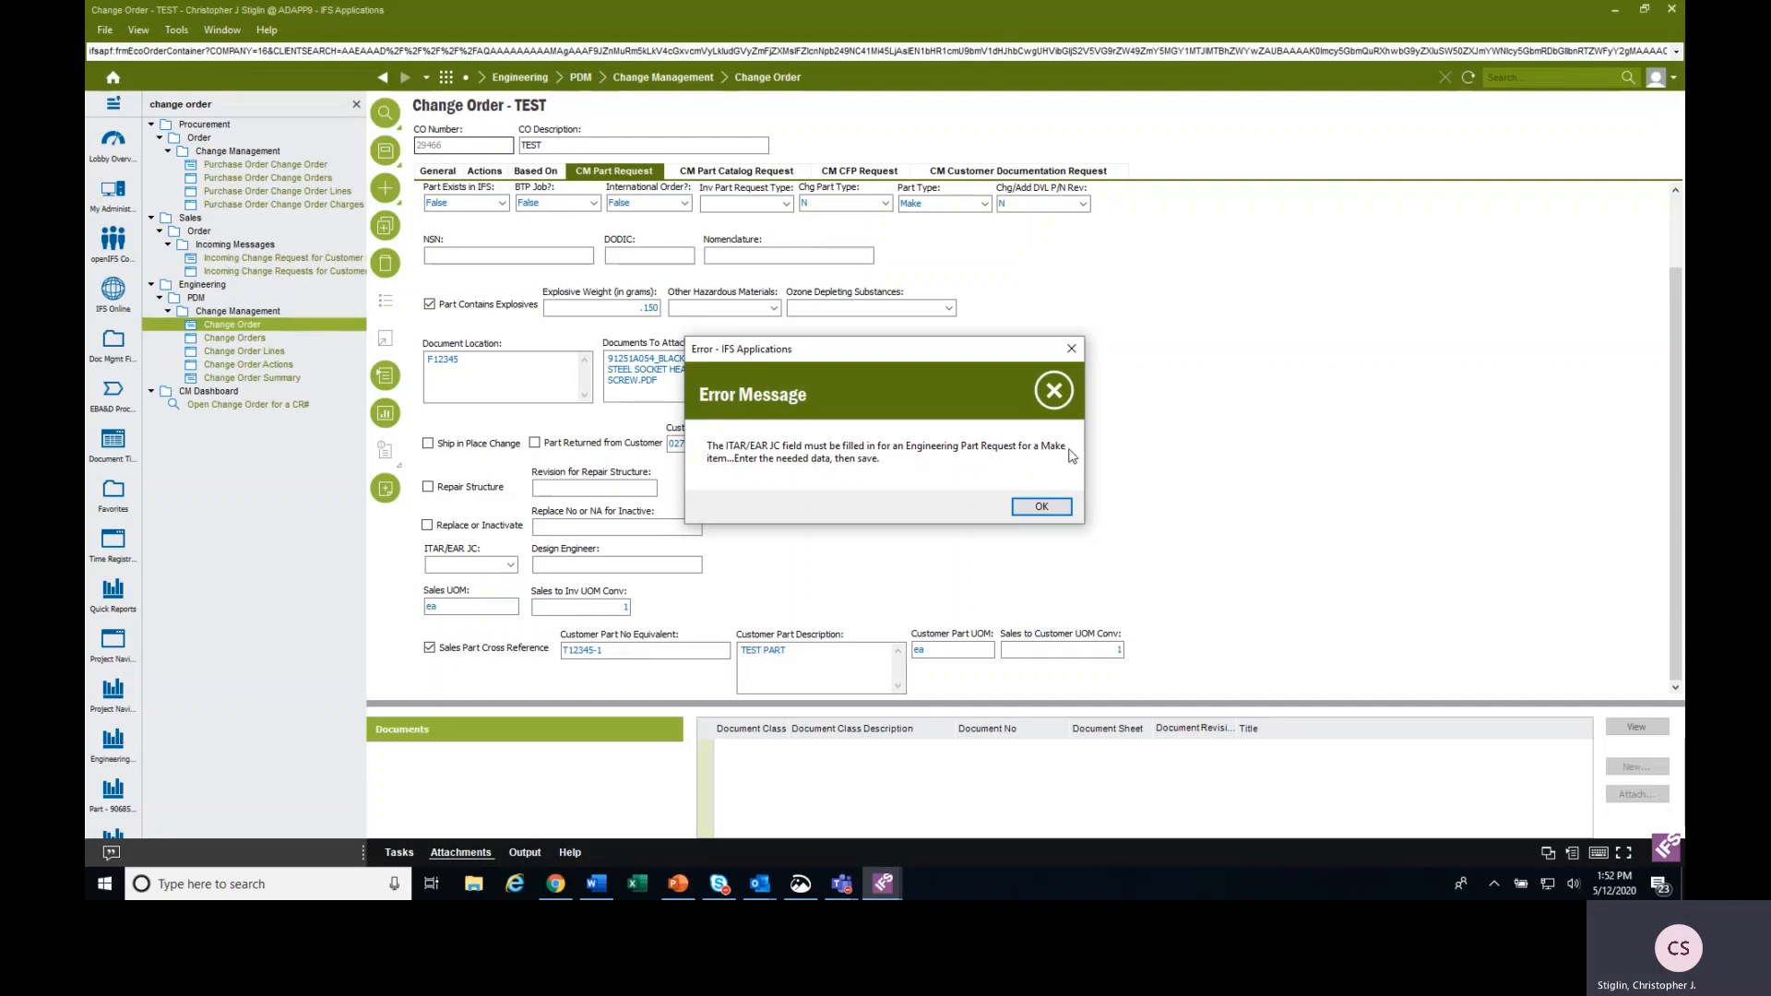
left_click(1051, 505)
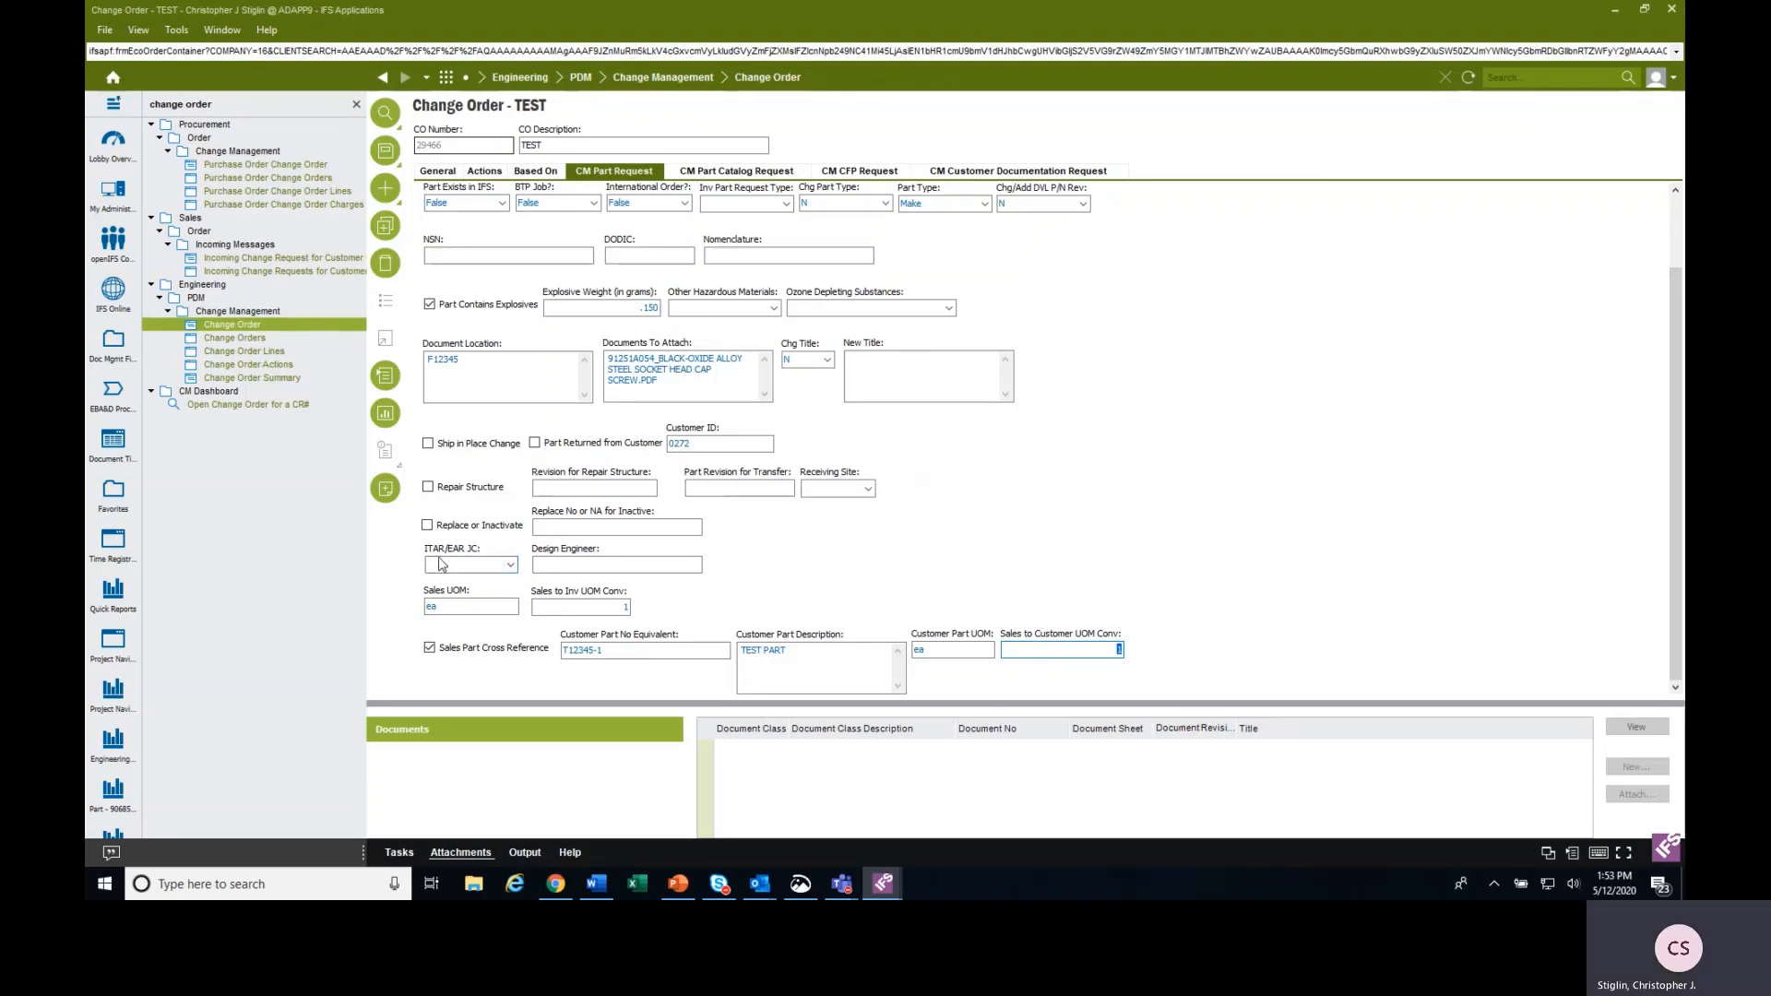
left_click(510, 565)
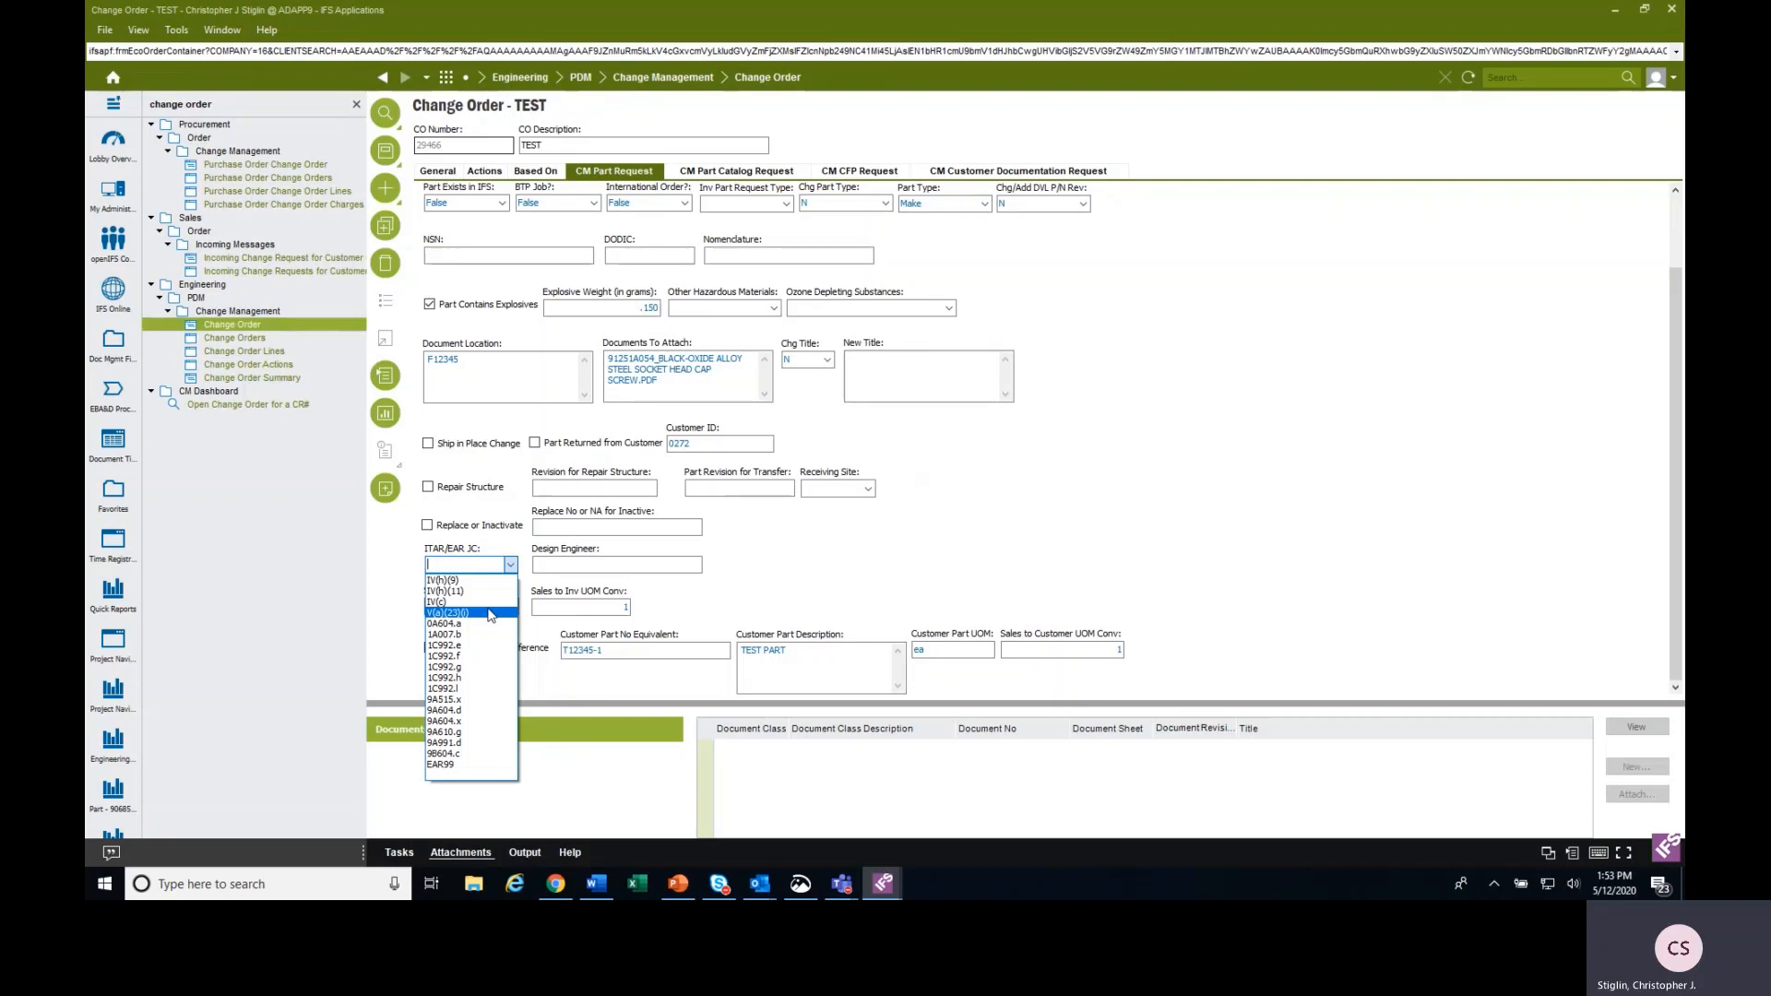
left_click(479, 648)
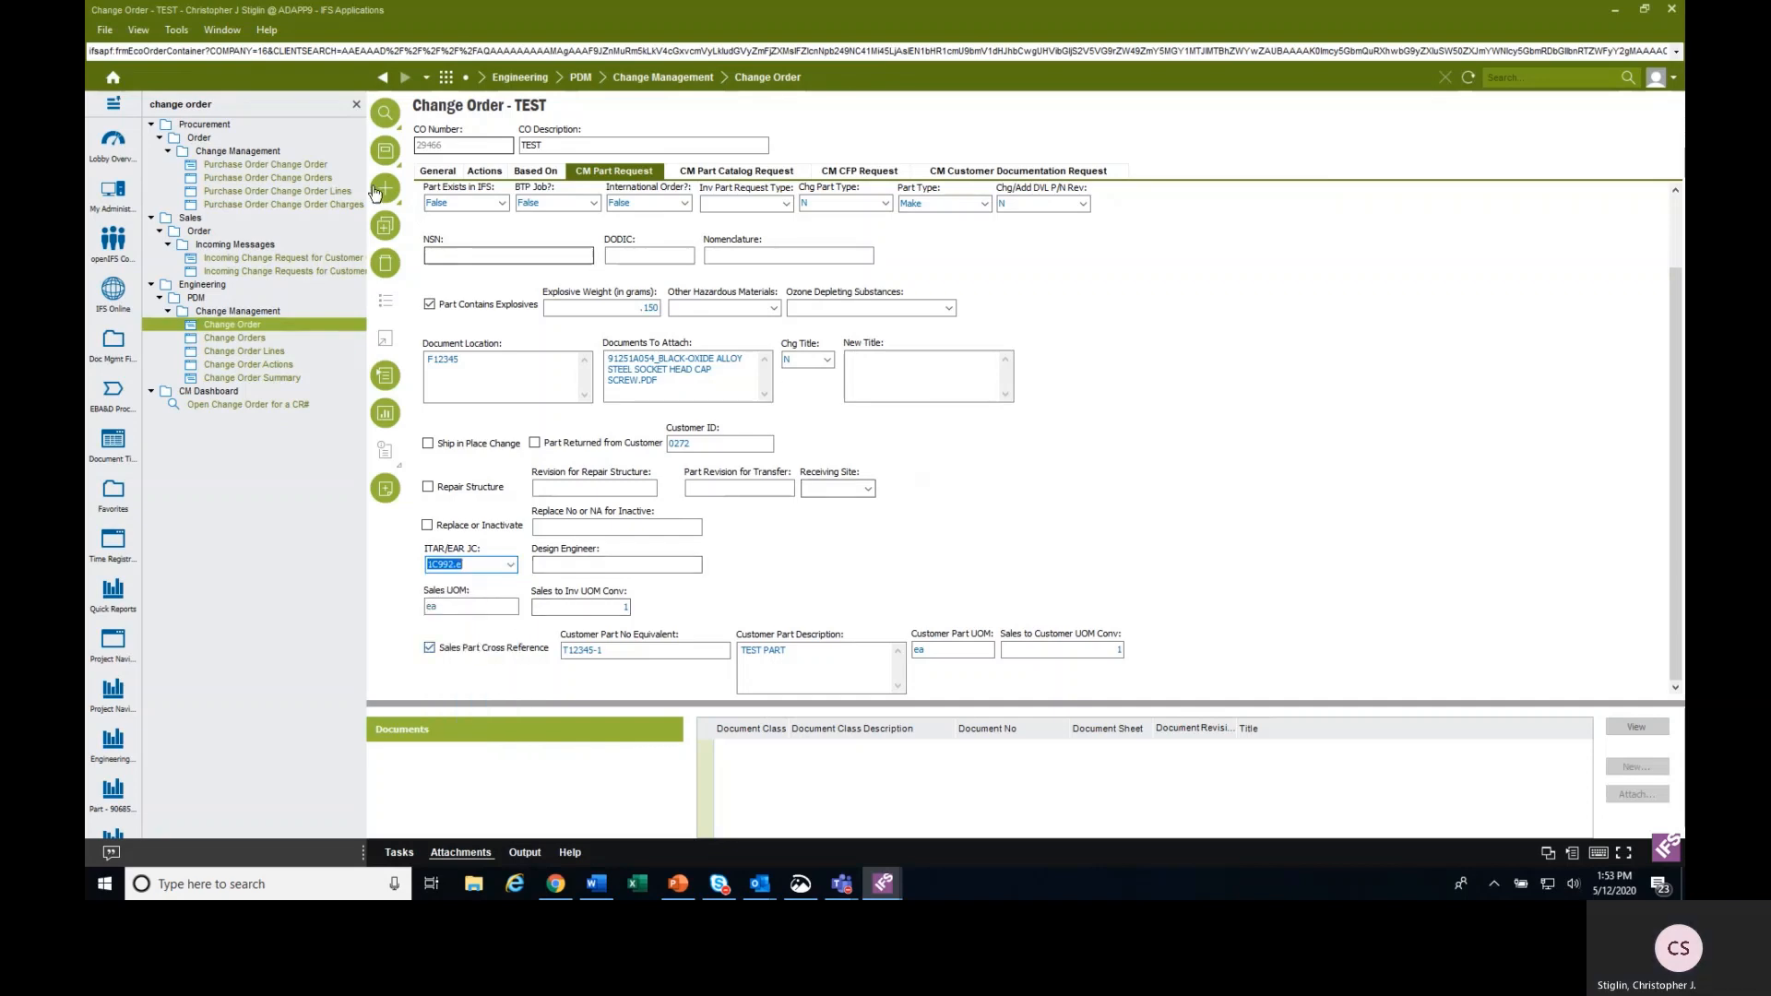
left_click(386, 149)
Check the change order's general details and return to its CM part request.
left_click(448, 171)
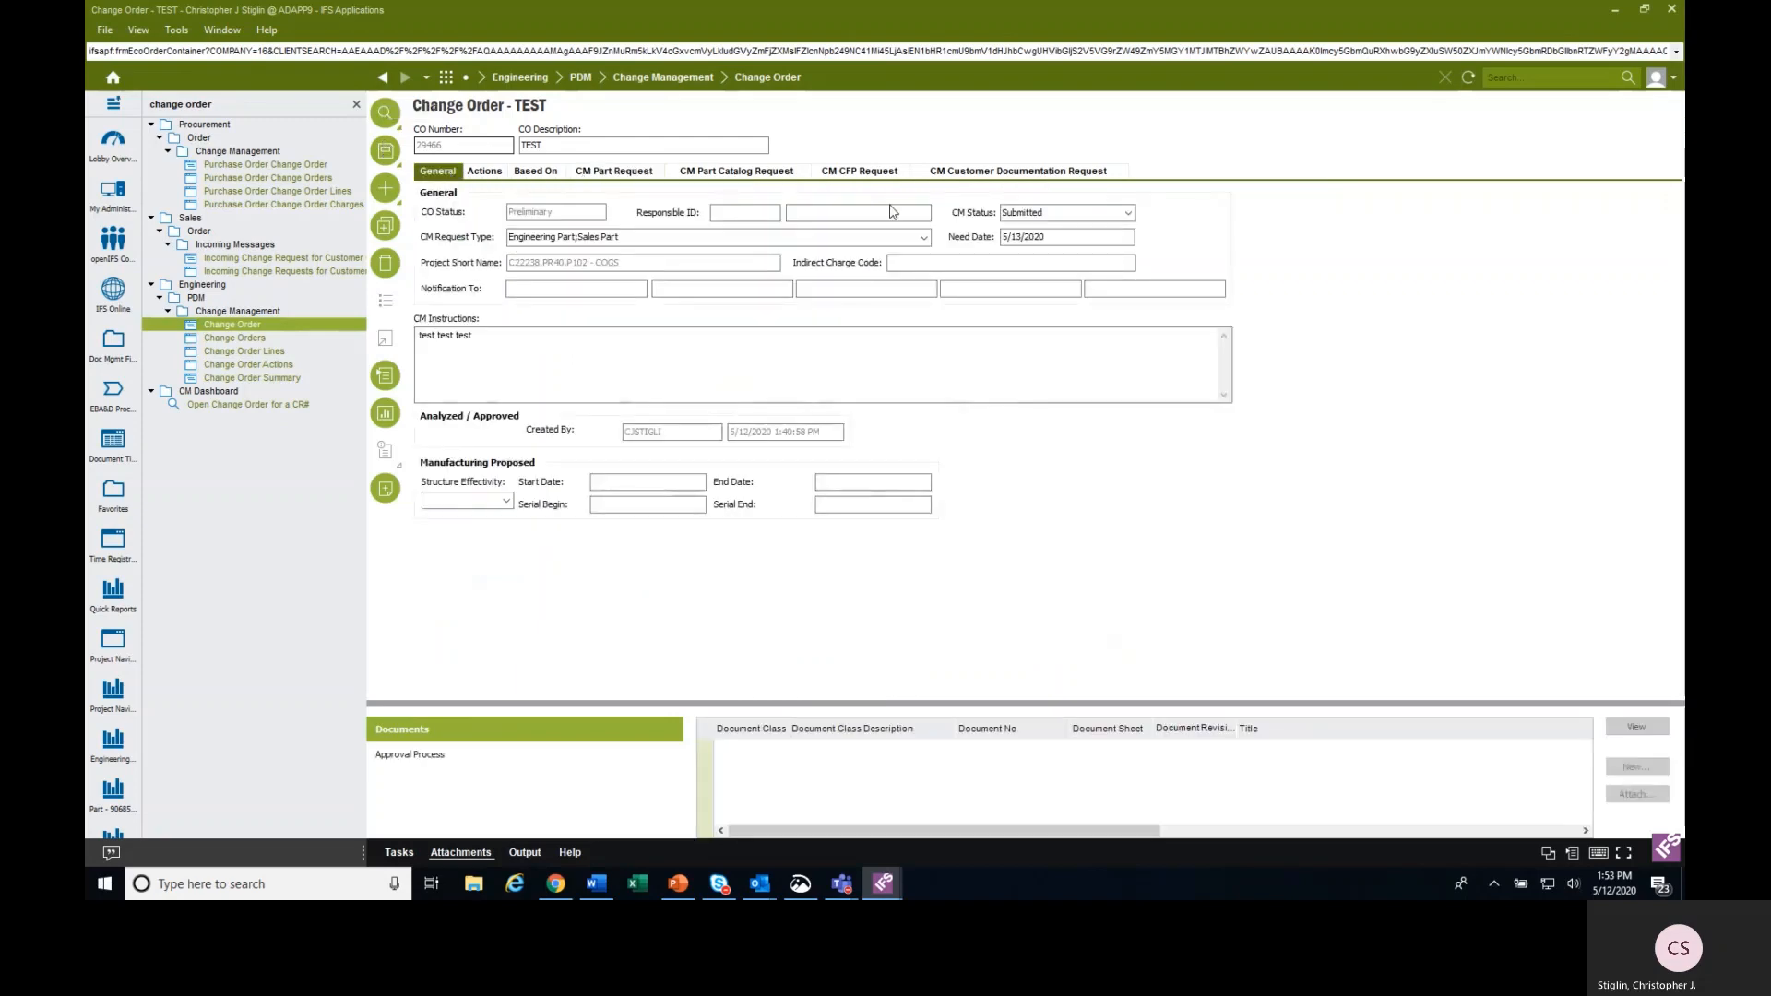
left_click(613, 171)
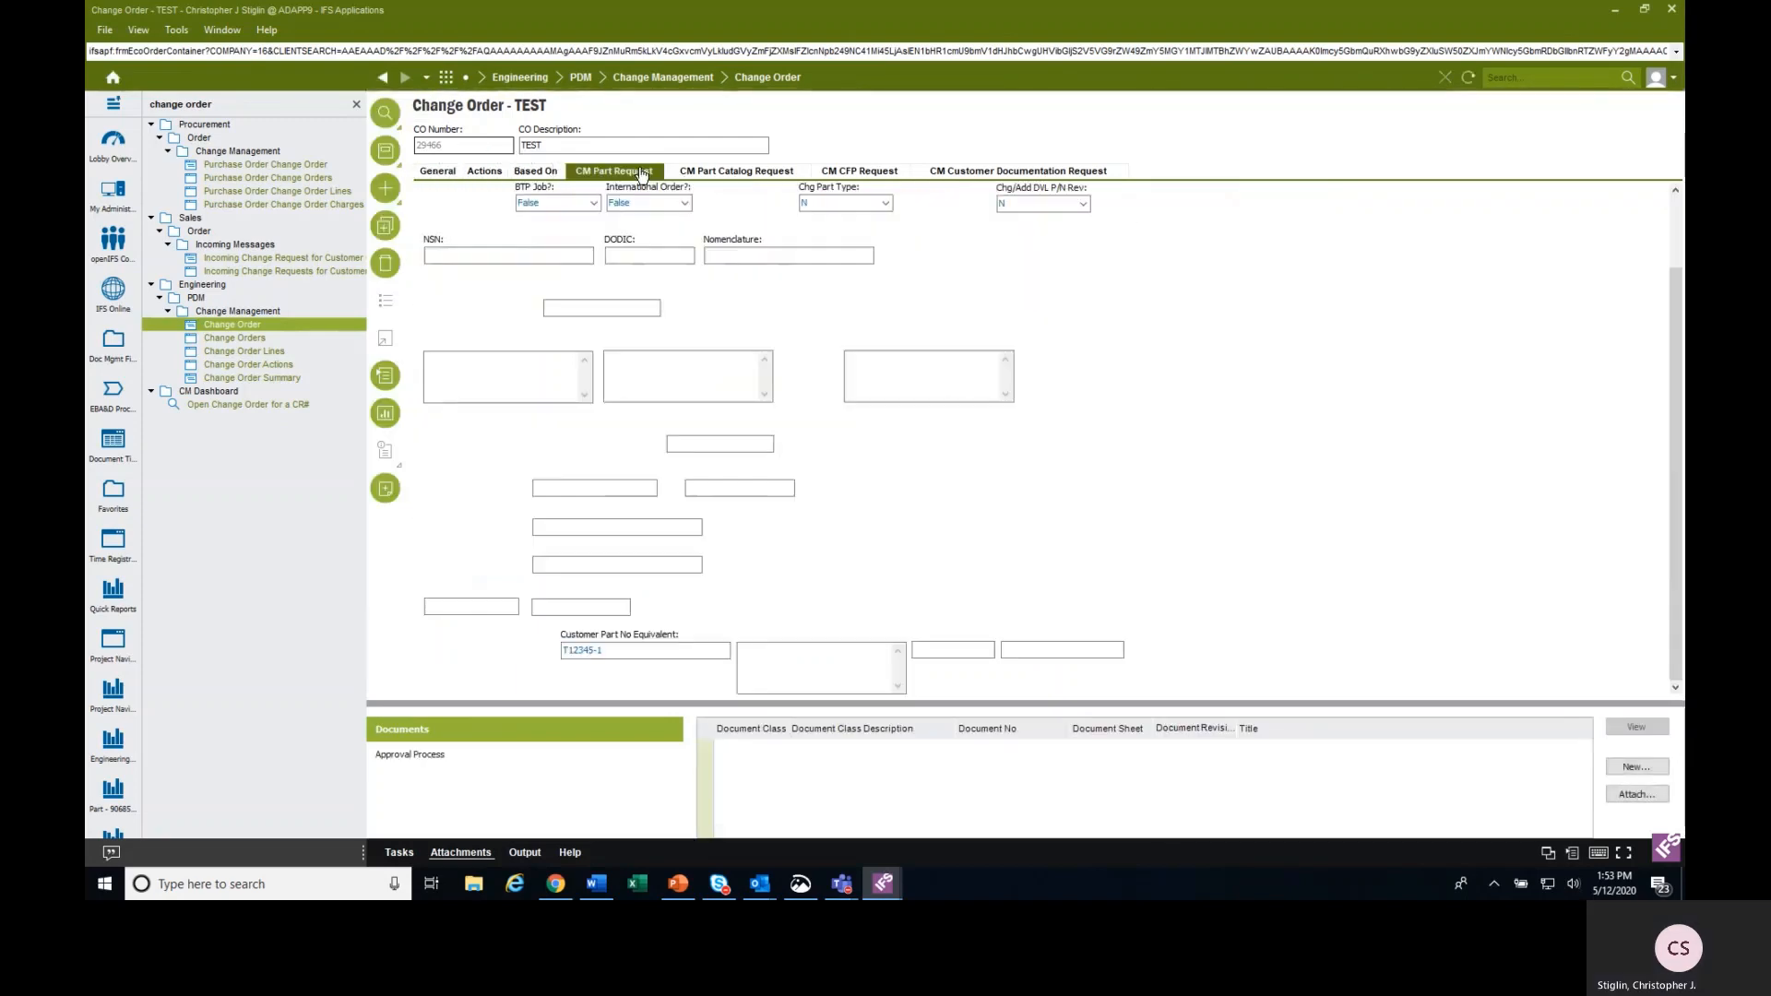
left_click(385, 150)
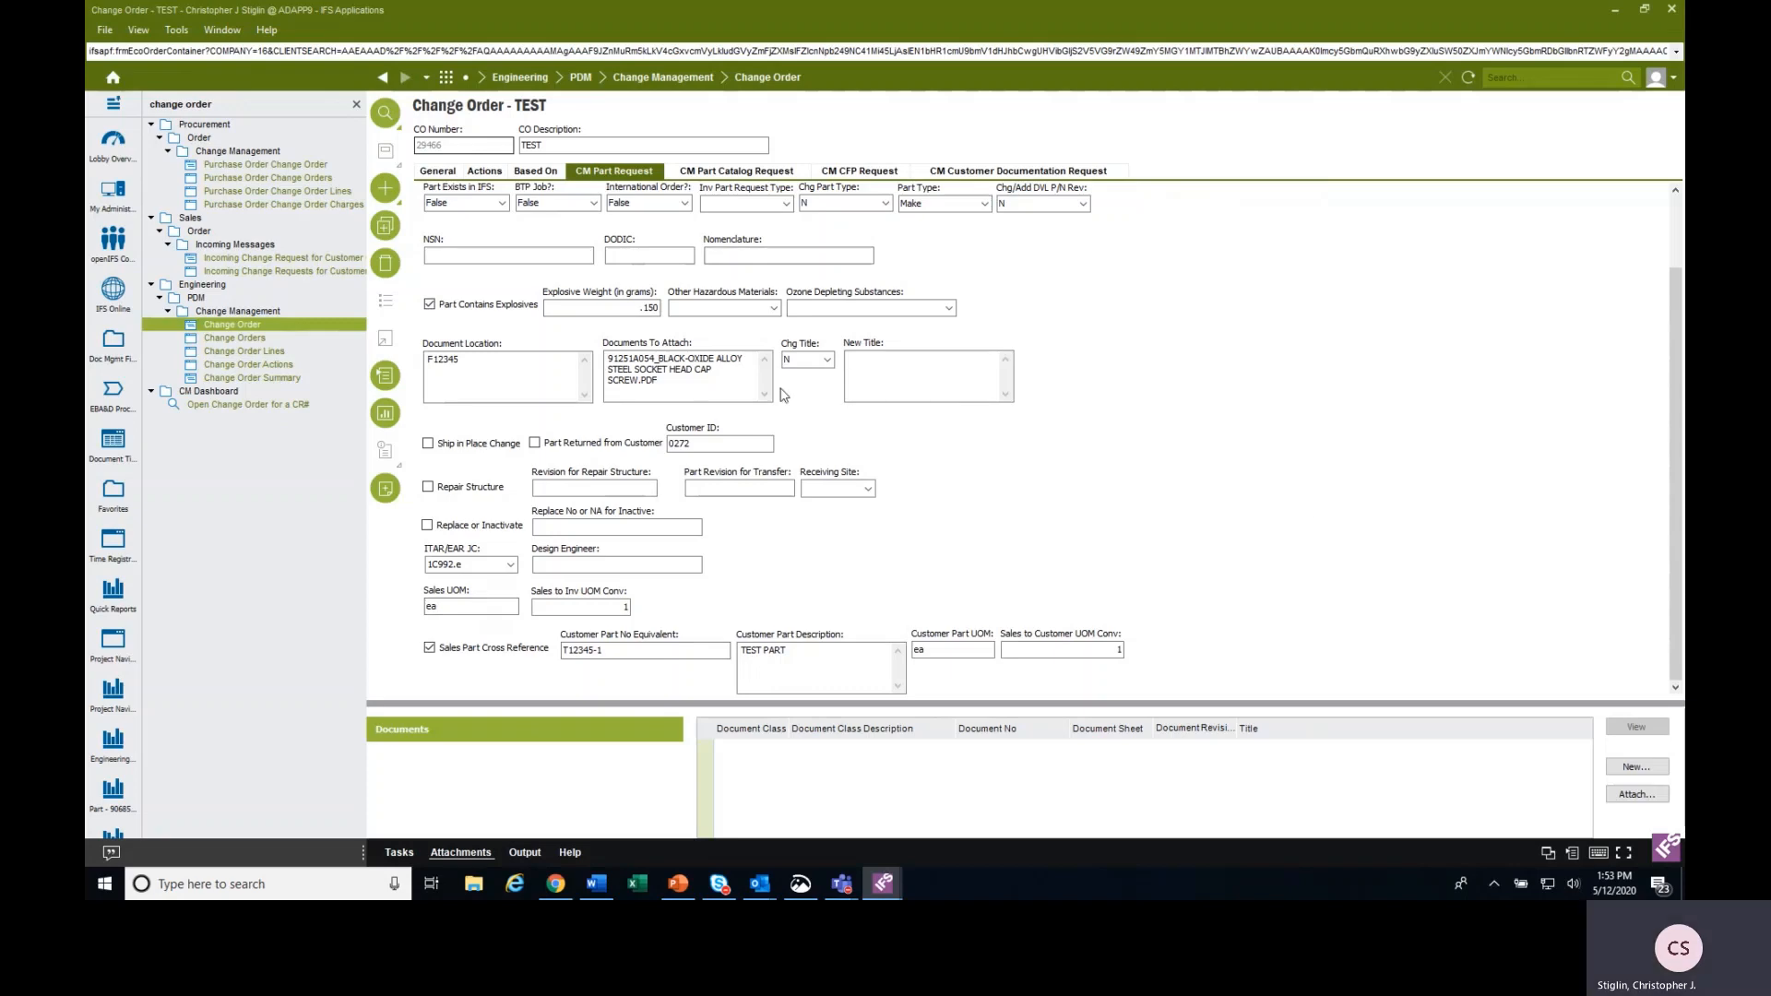
Start another CM part request with part number F12345-2 and the part description TEST PART 2.
left_click(386, 192)
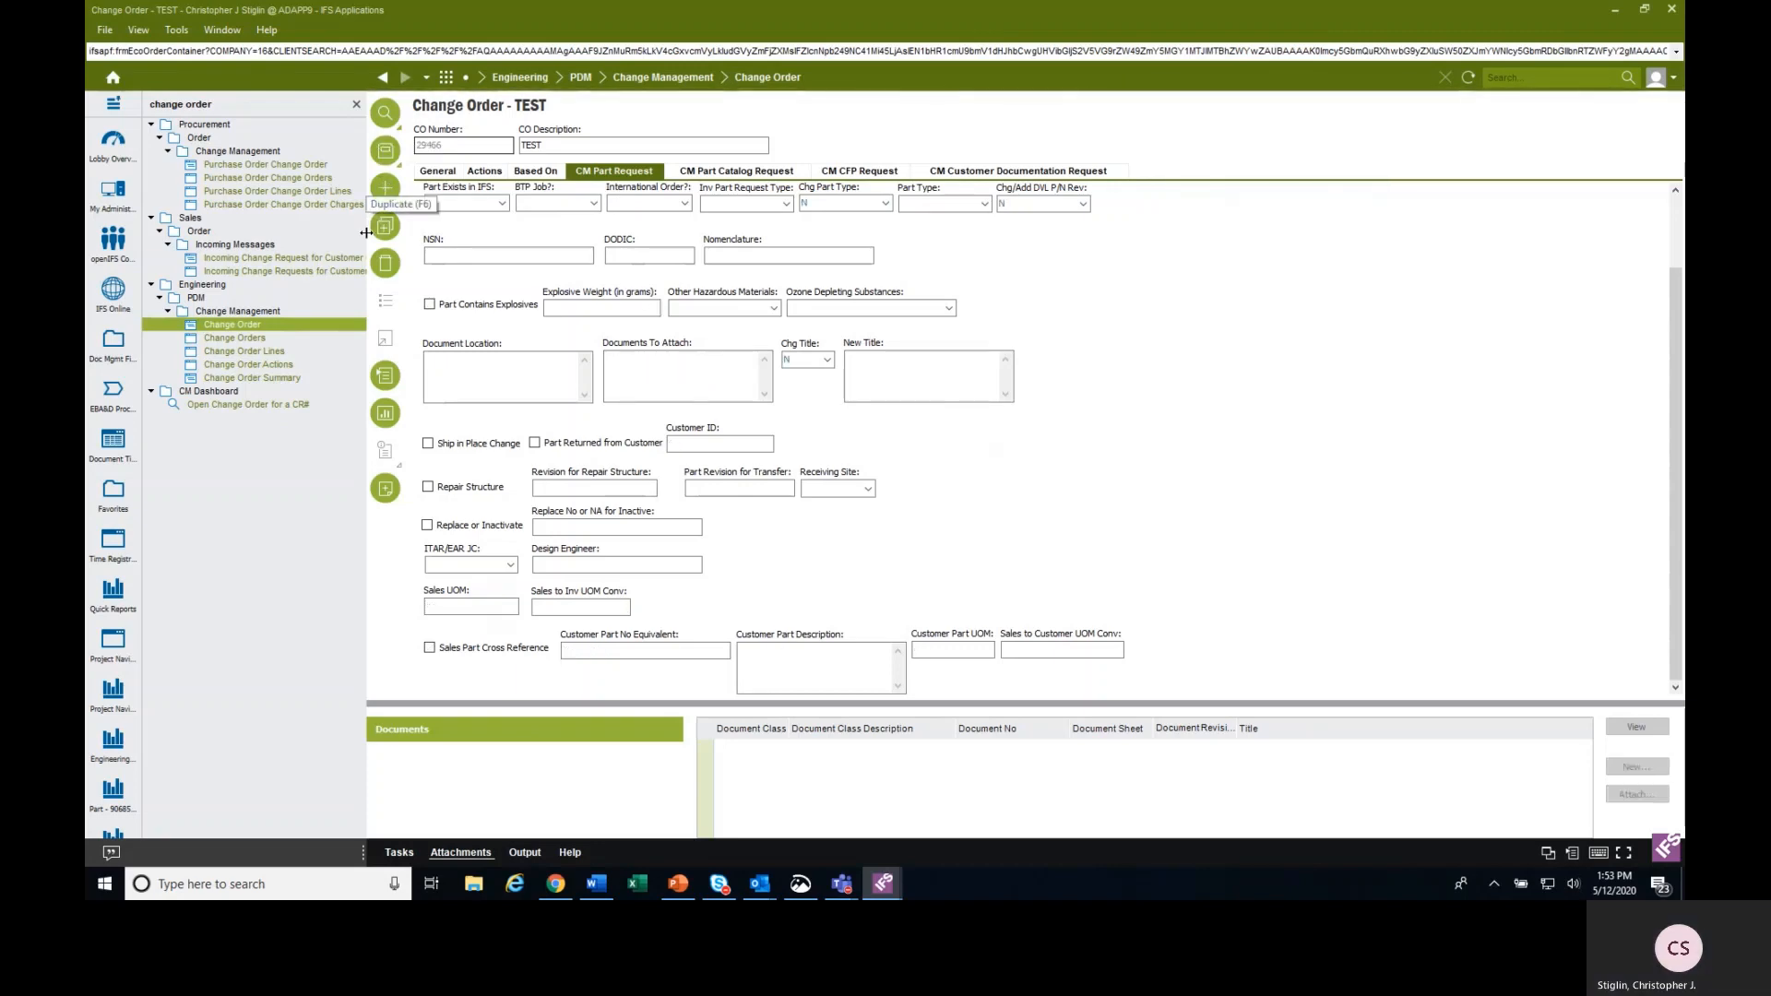
scroll(544, 313, "up", 1)
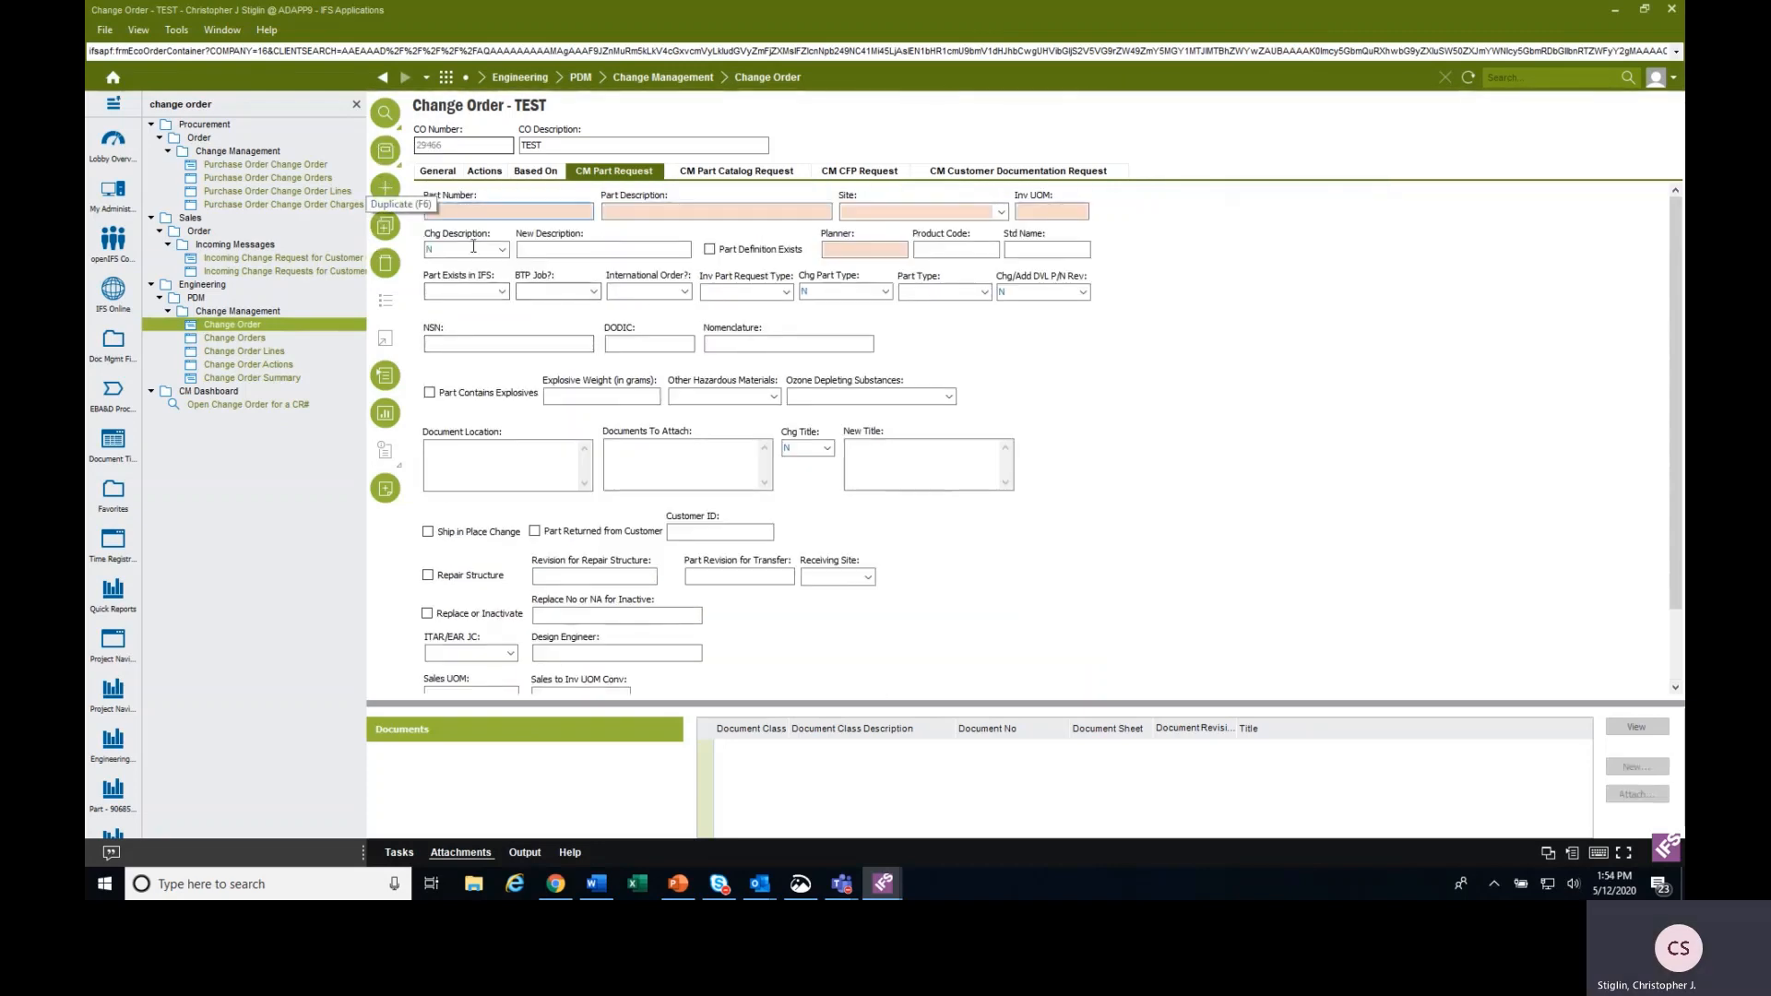
left_click(525, 212)
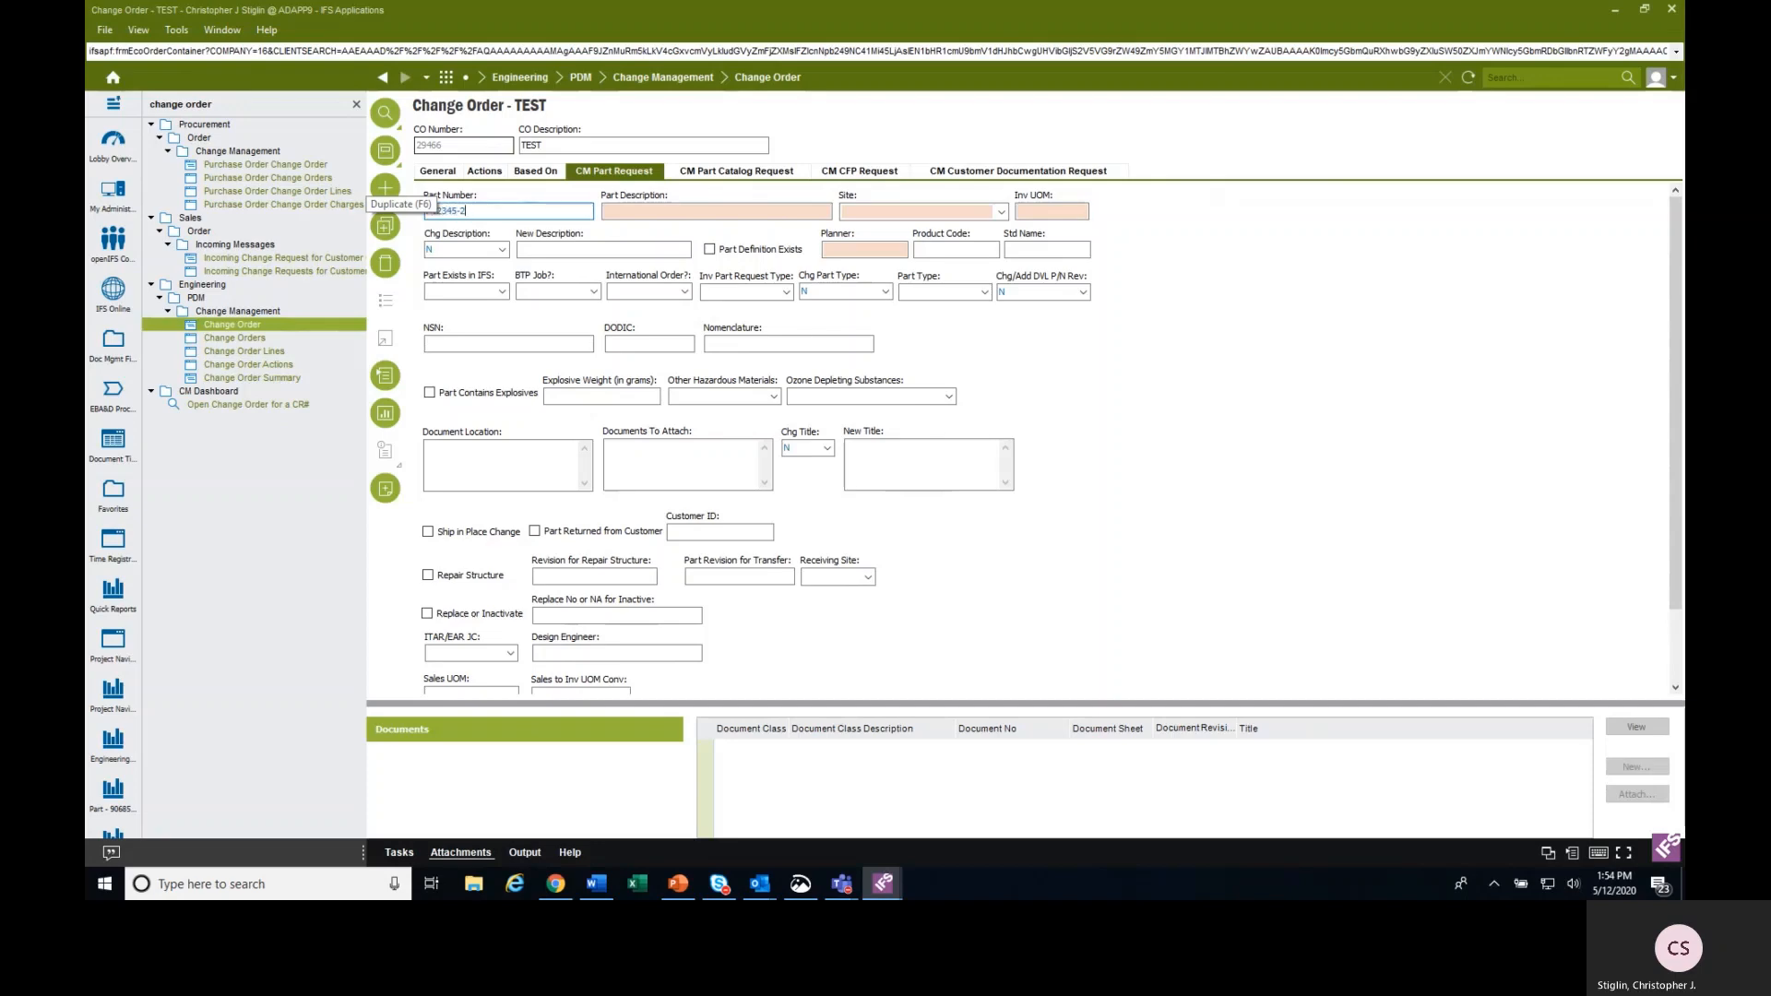
key("Tab")
type("TS")
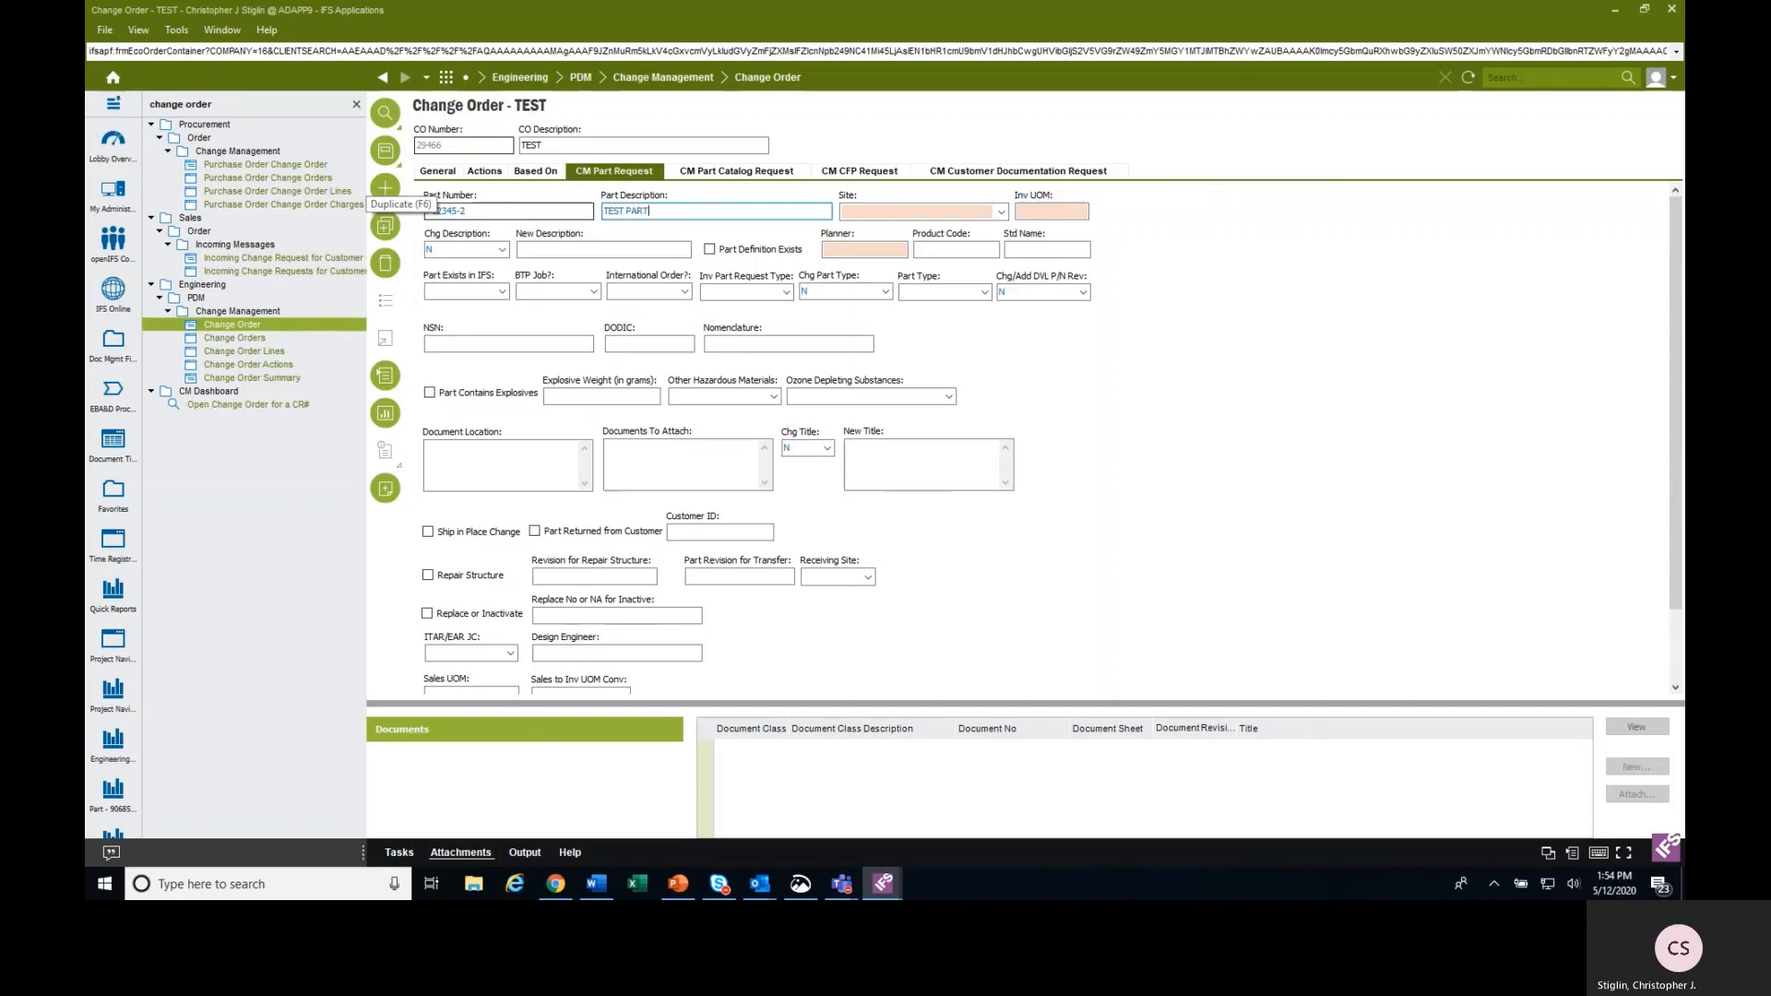
key("Tab")
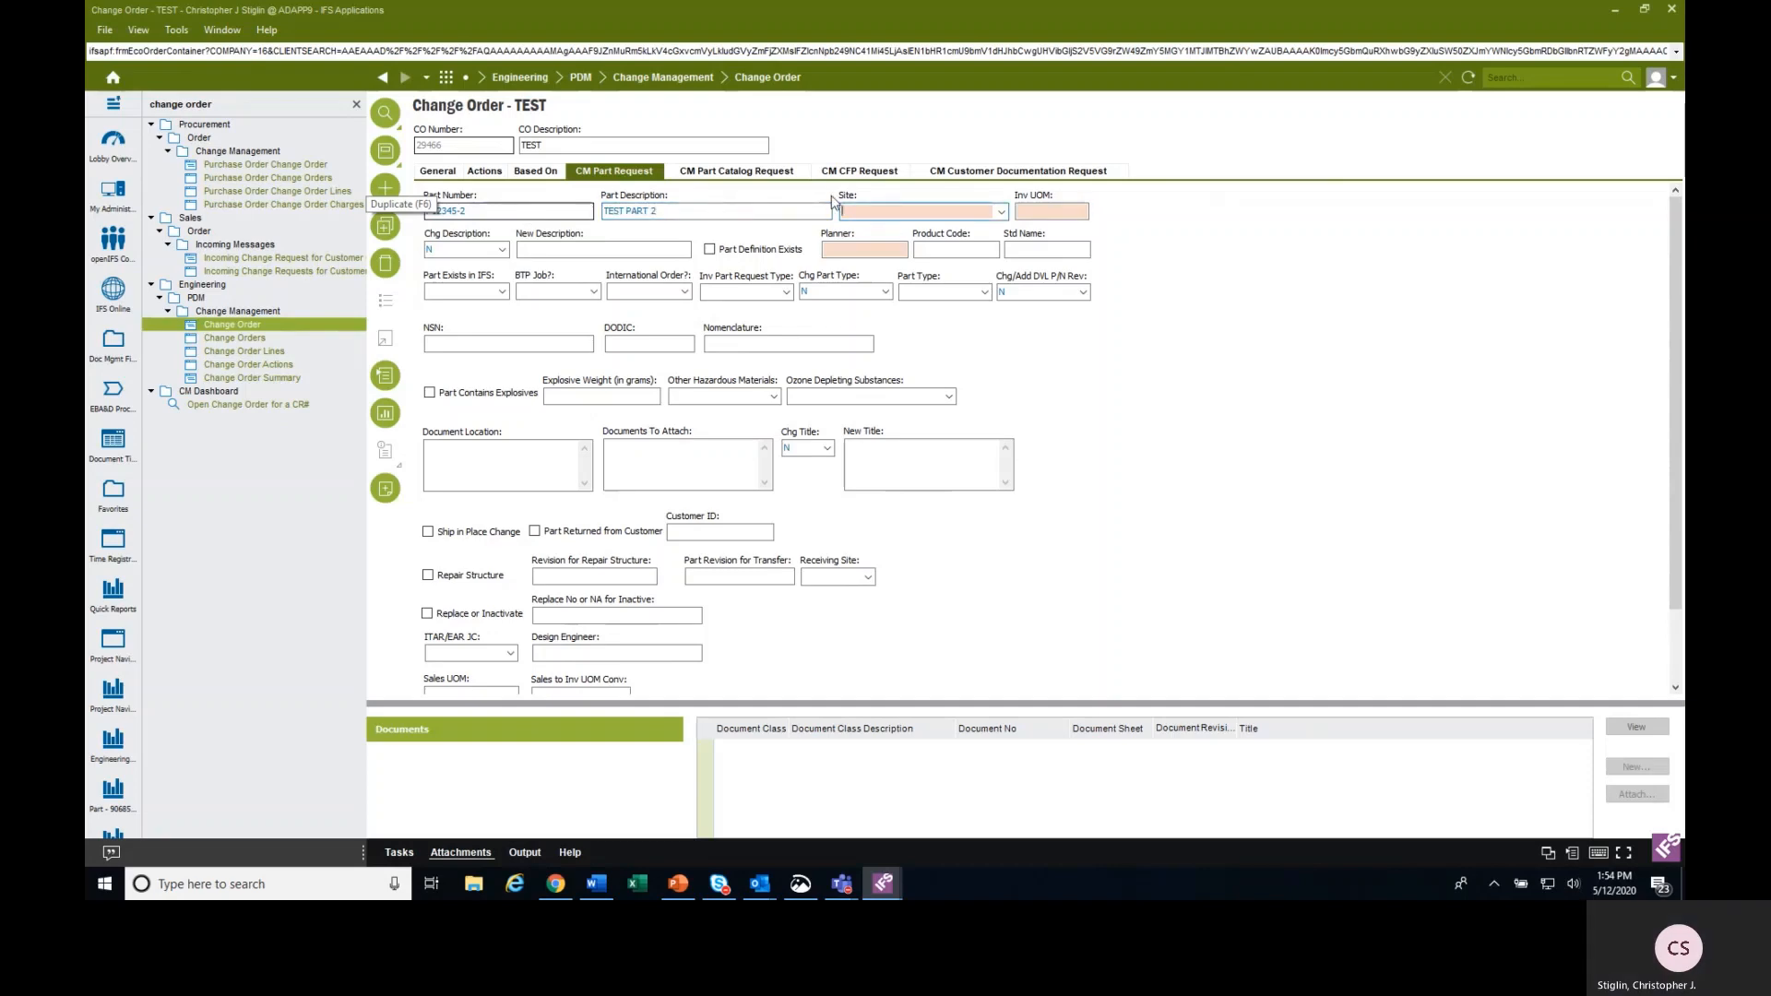
Set the new part's site to SY1 and choose ea (each) as its Inv UOM from the searched list of values.
left_click(1001, 211)
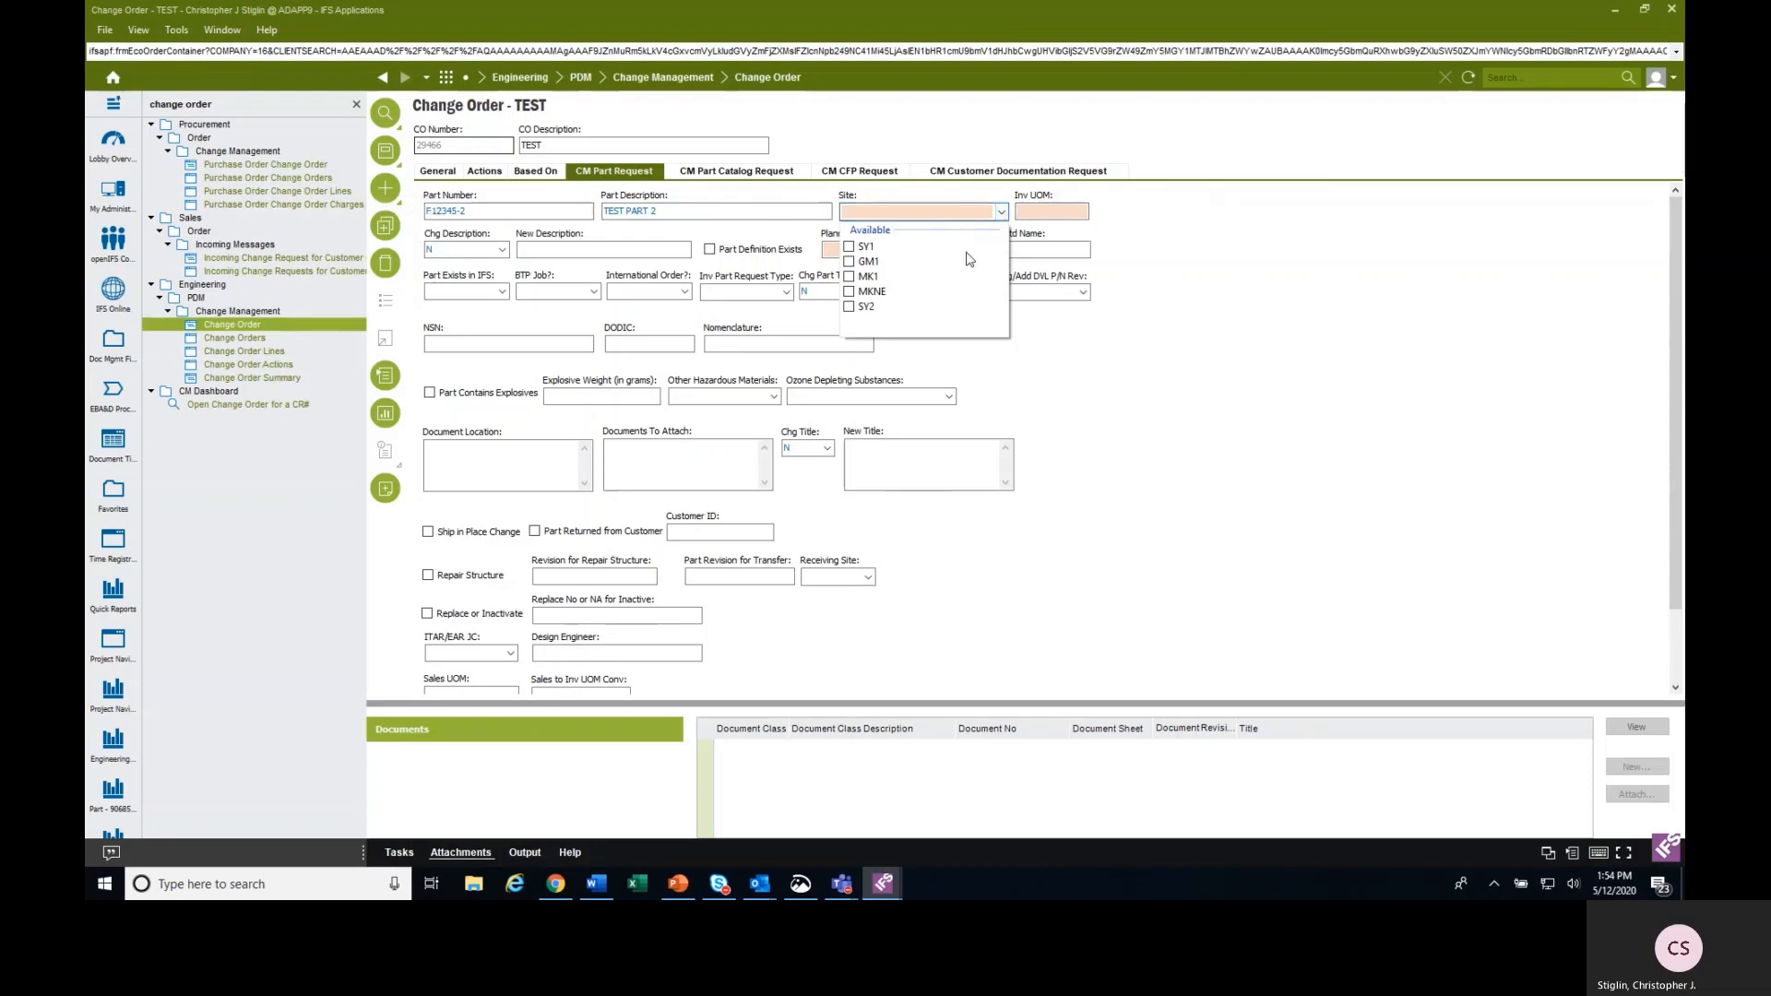
left_click(867, 248)
left_click(849, 247)
left_click(1017, 214)
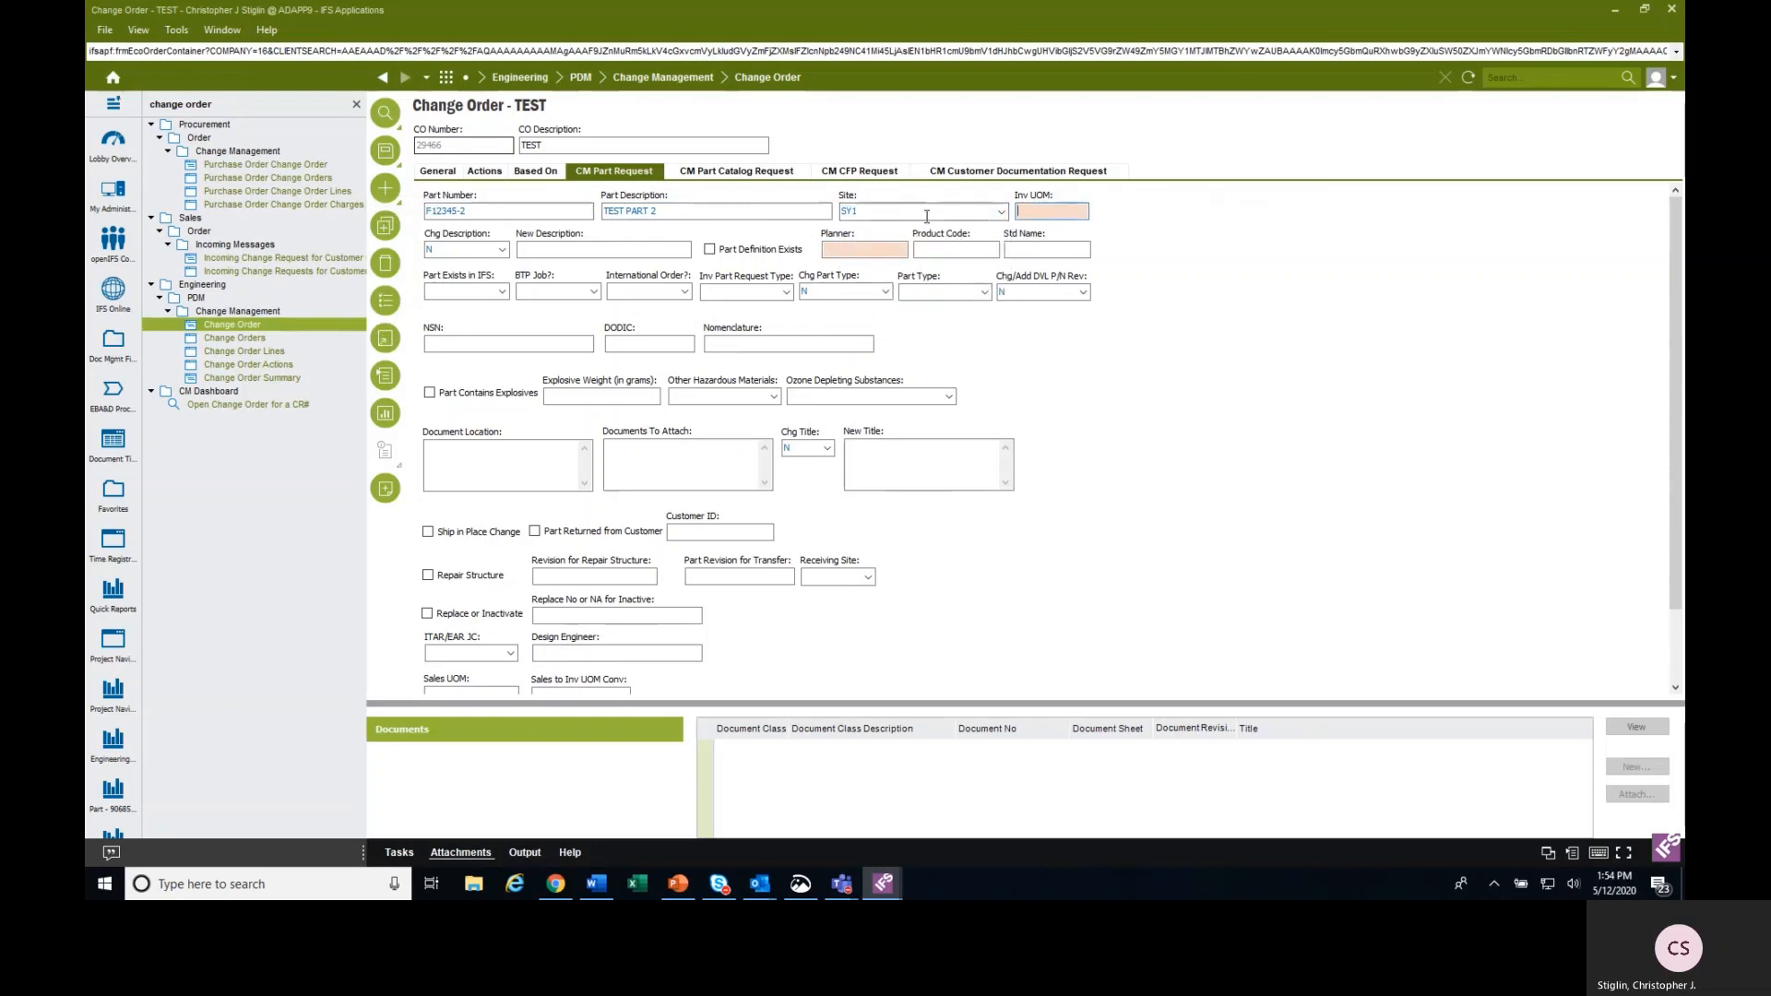
left_click(387, 302)
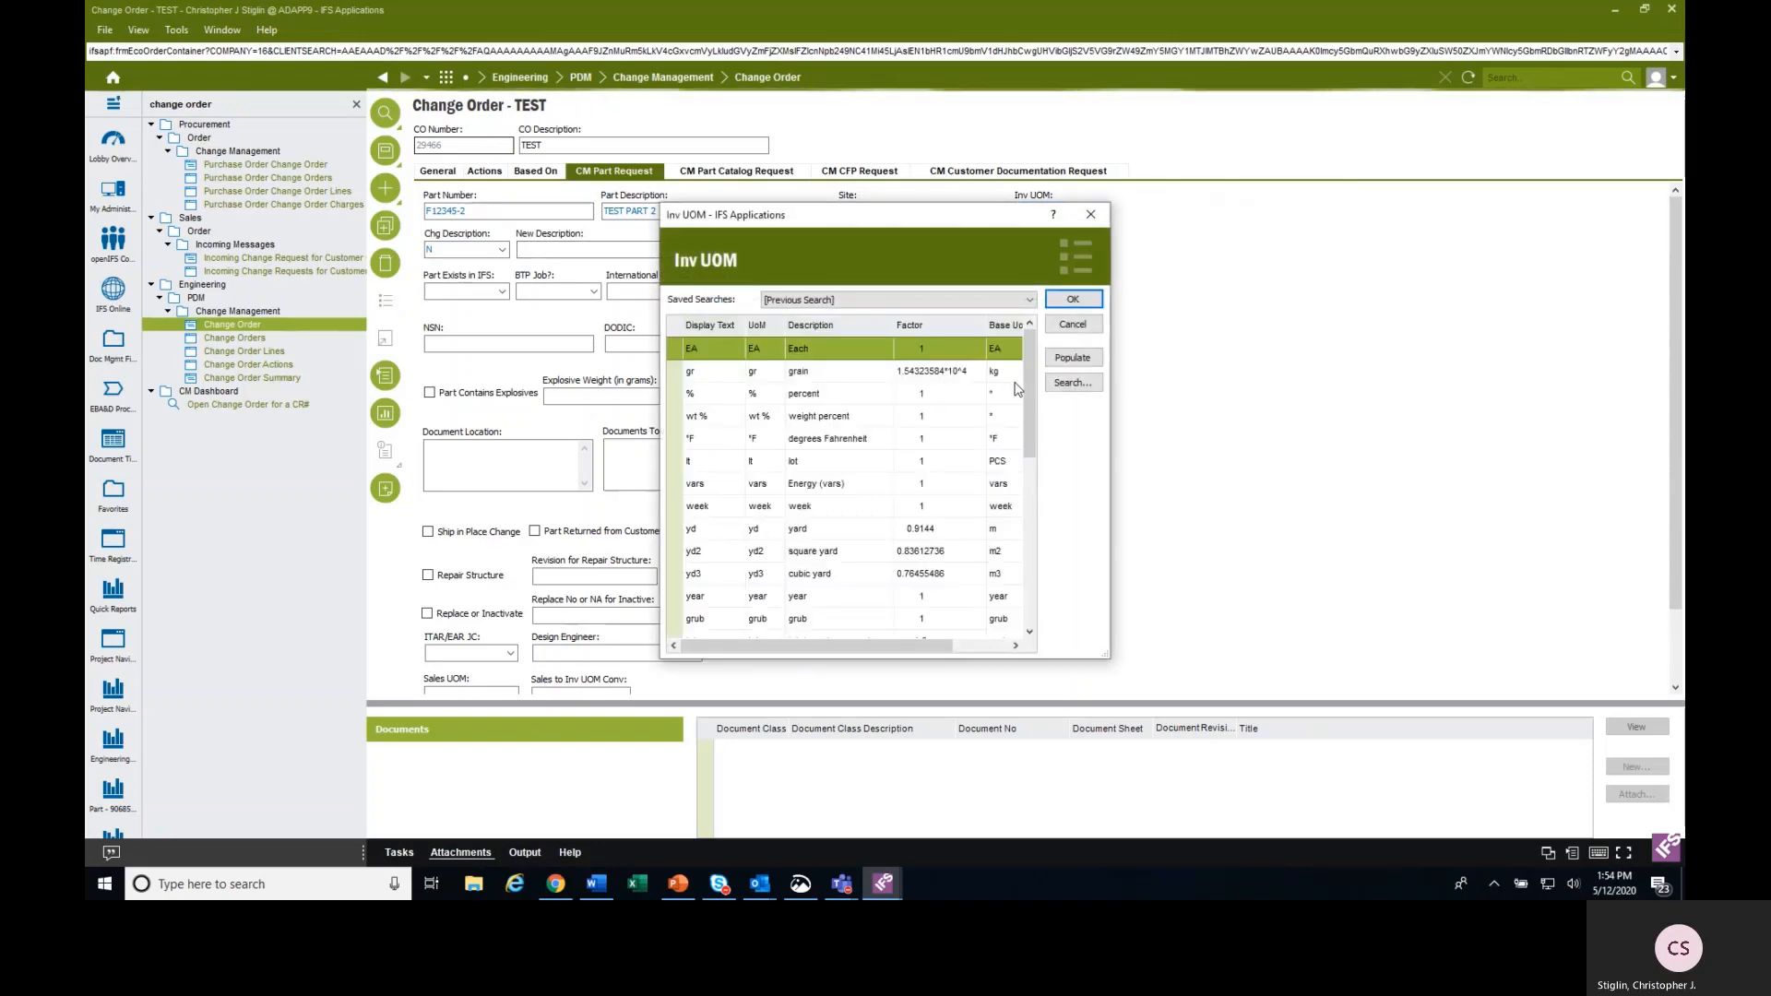
left_click(1073, 385)
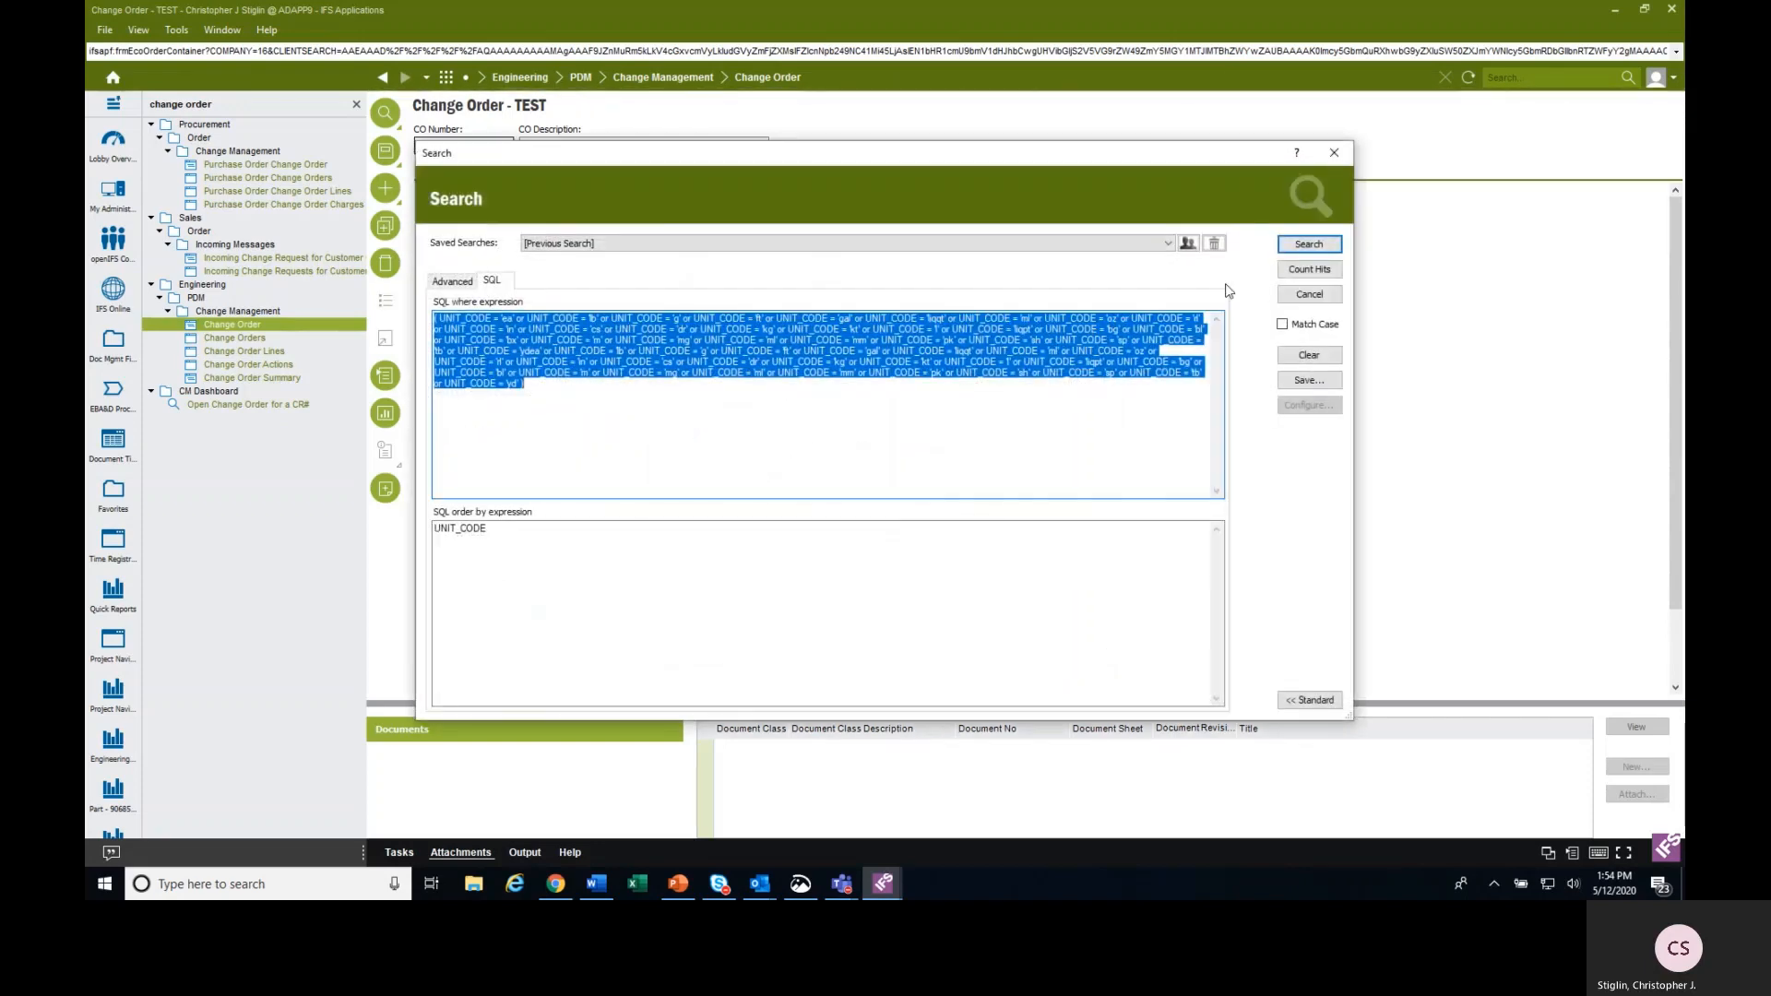
left_click(1266, 247)
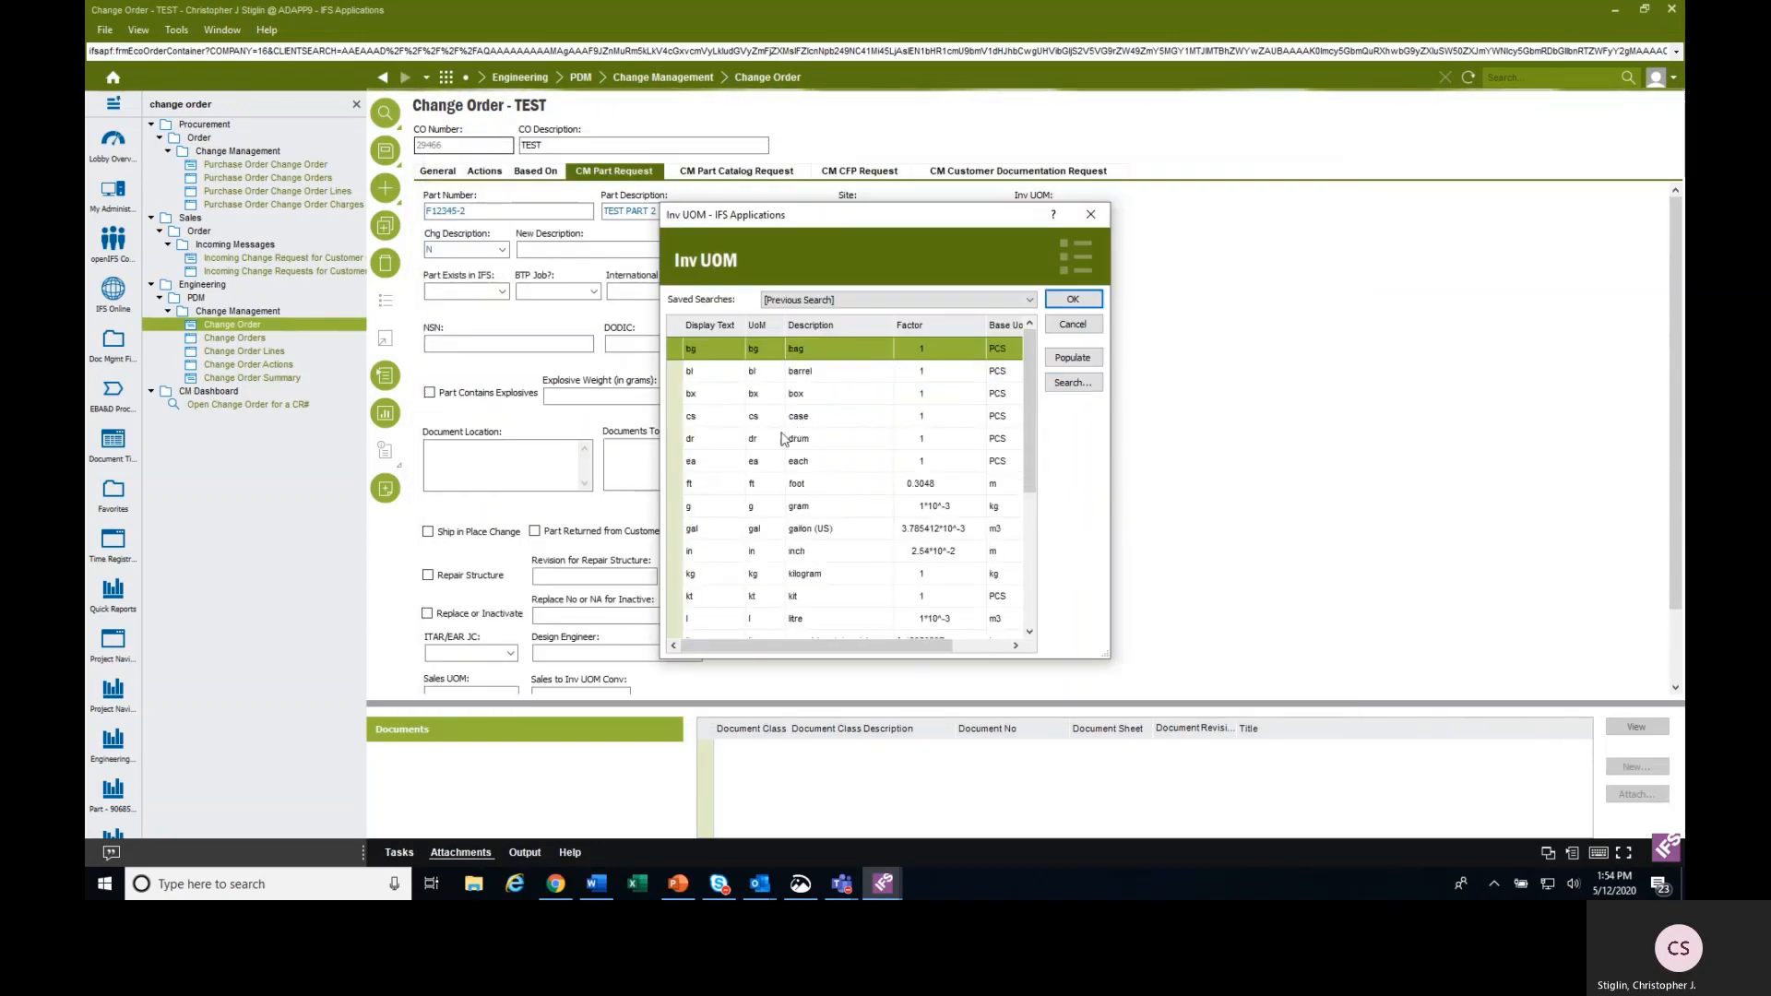
left_click(734, 465)
left_click(1070, 299)
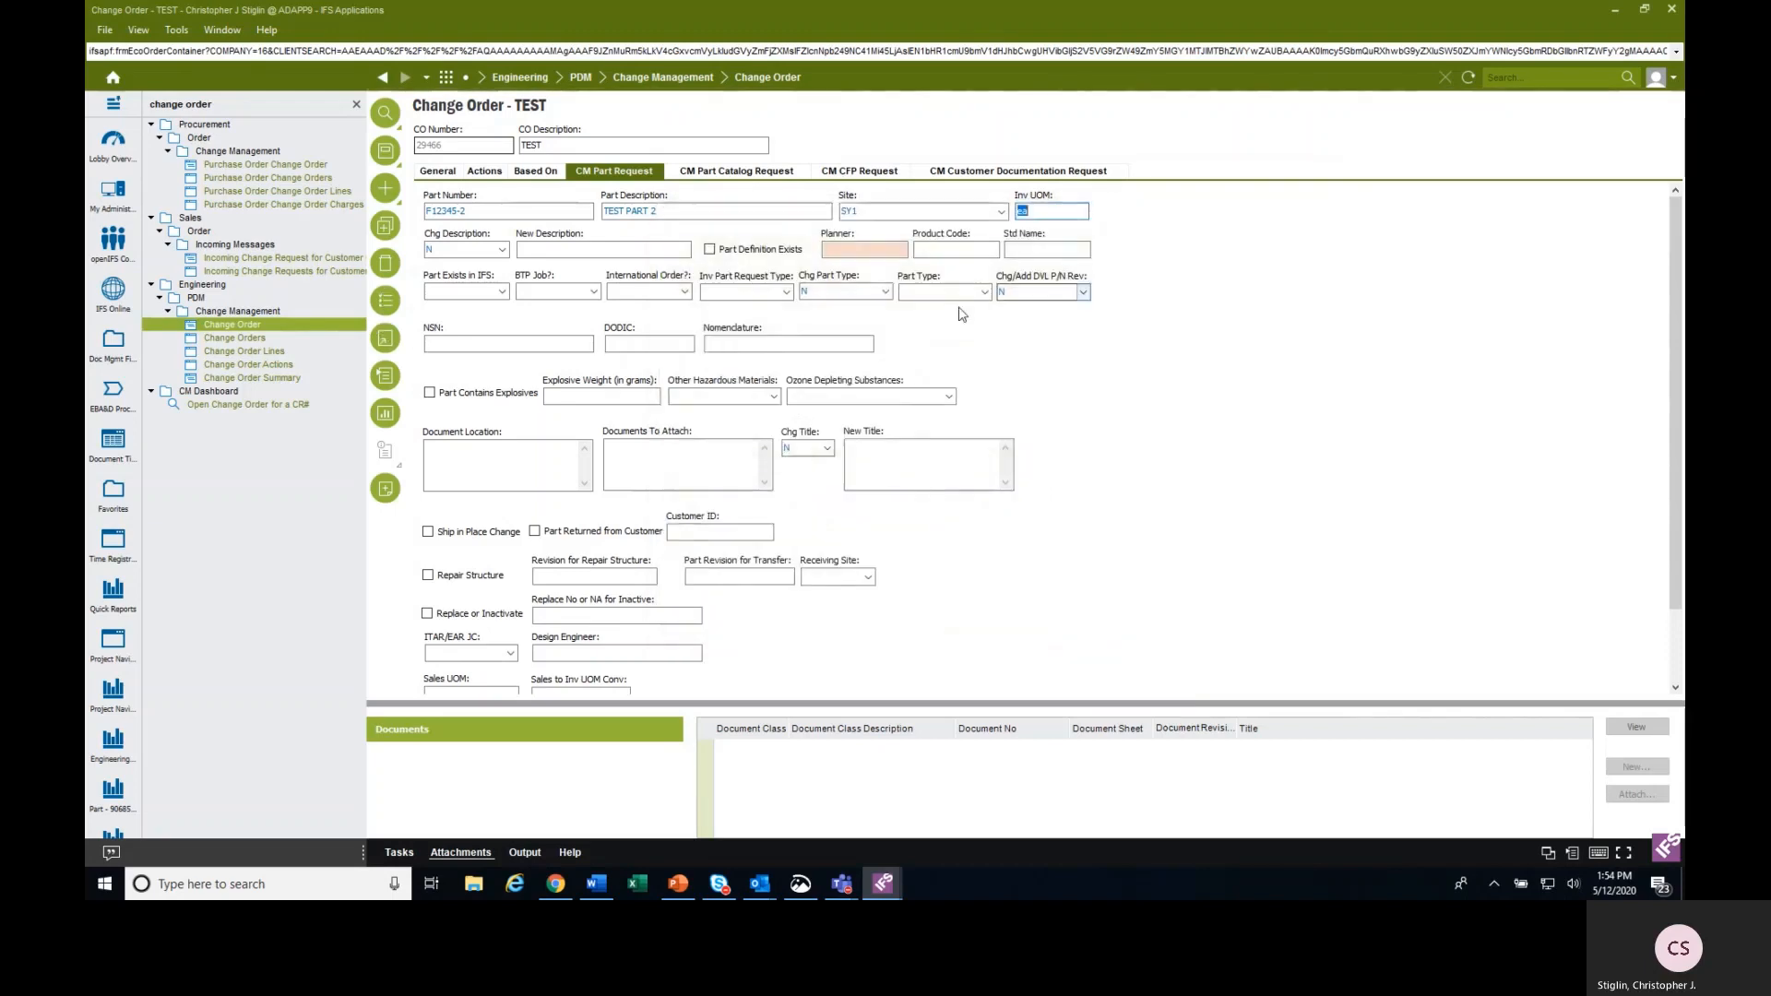
Set Part Exists in IFS, BTP Job and International Order to False, and the part type to Make.
left_click(502, 292)
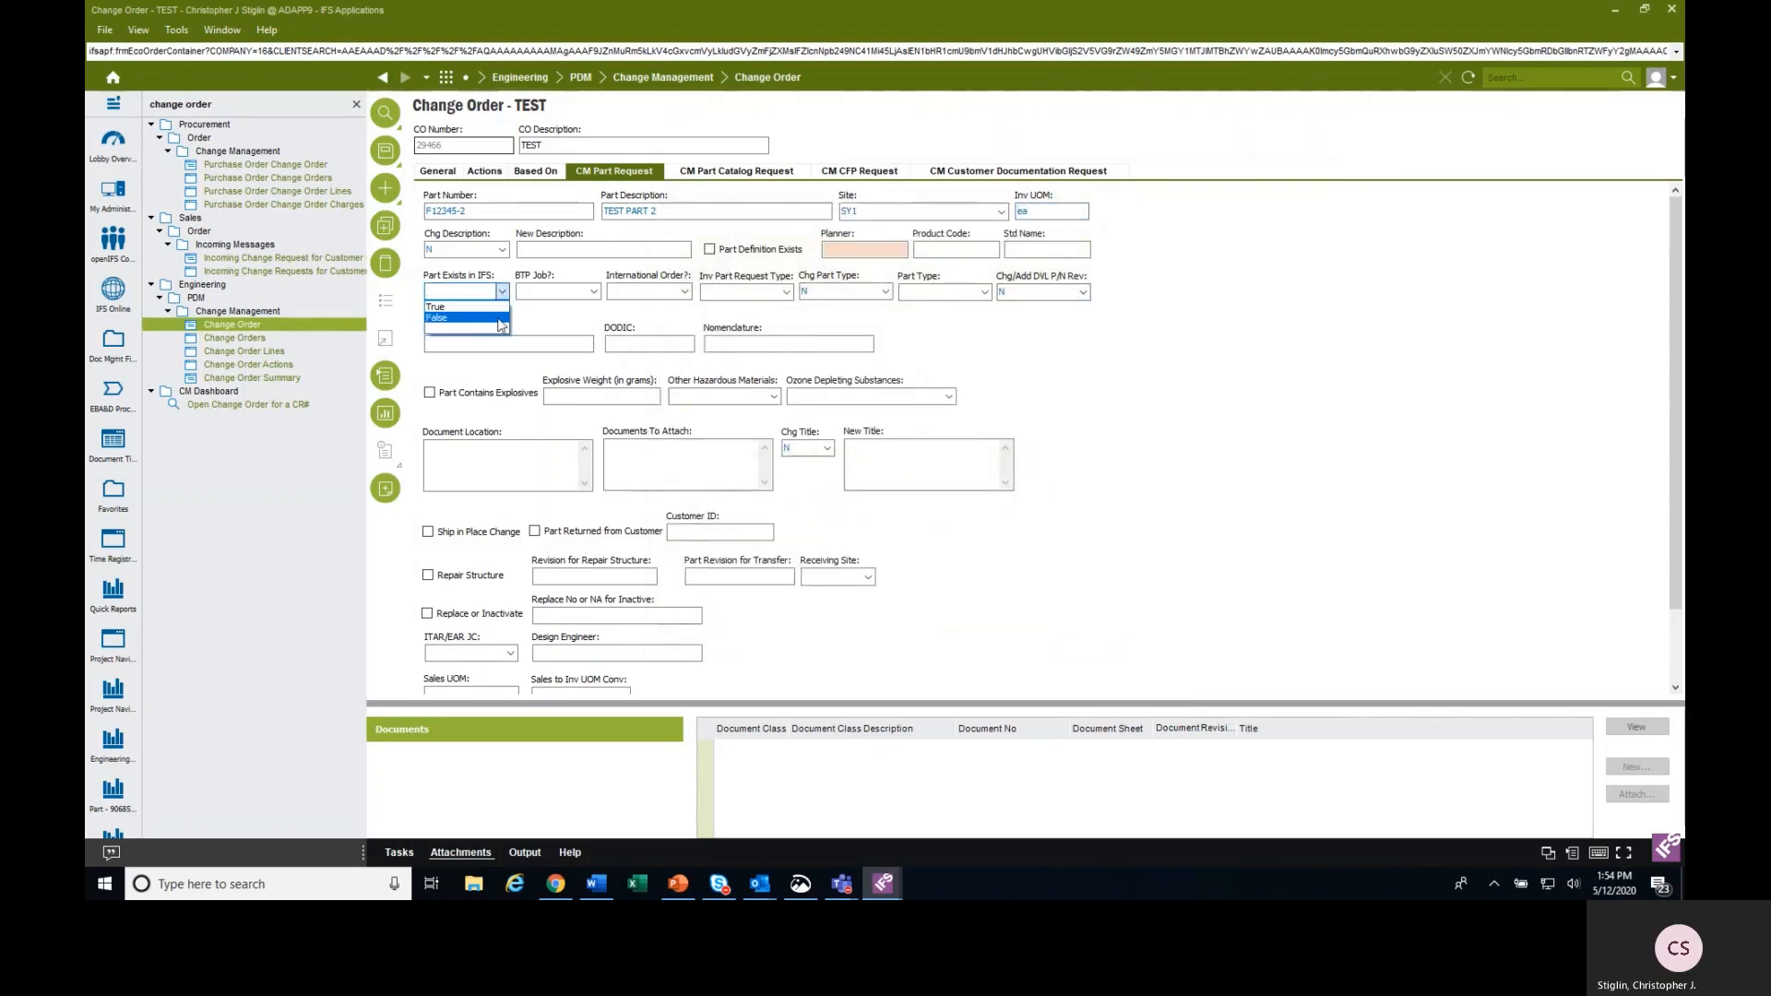
left_click(499, 317)
left_click(593, 292)
left_click(643, 313)
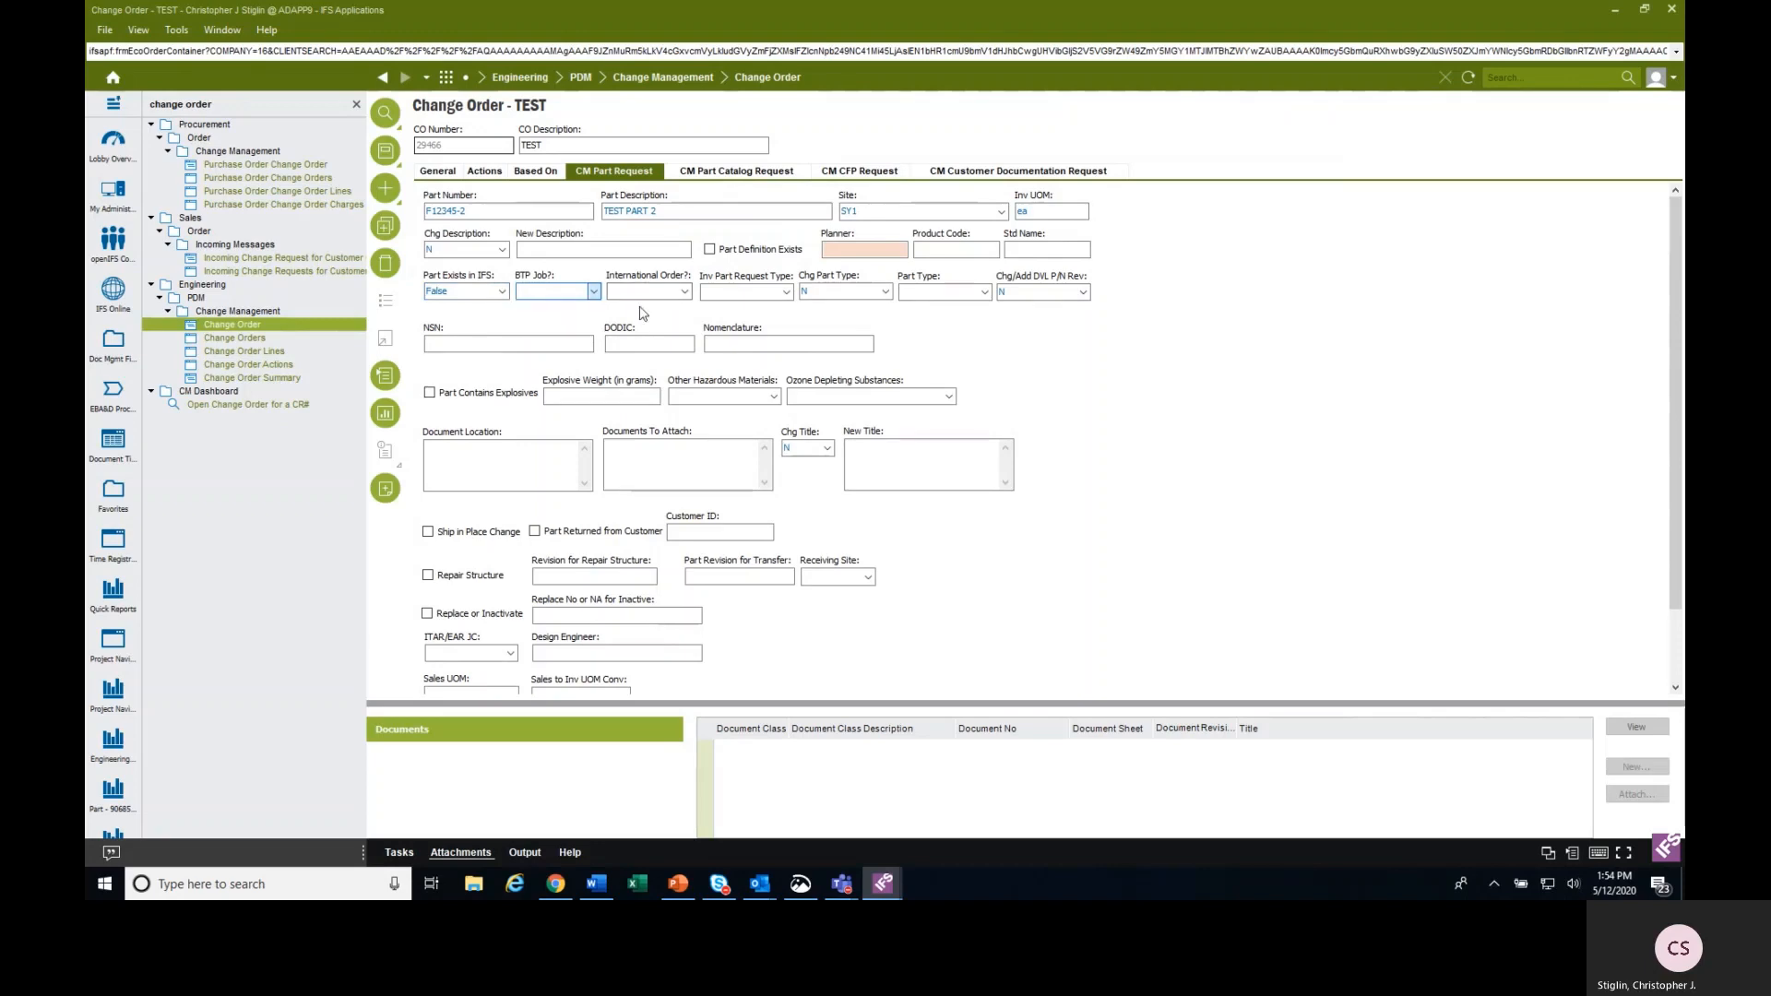
left_click(593, 292)
left_click(535, 317)
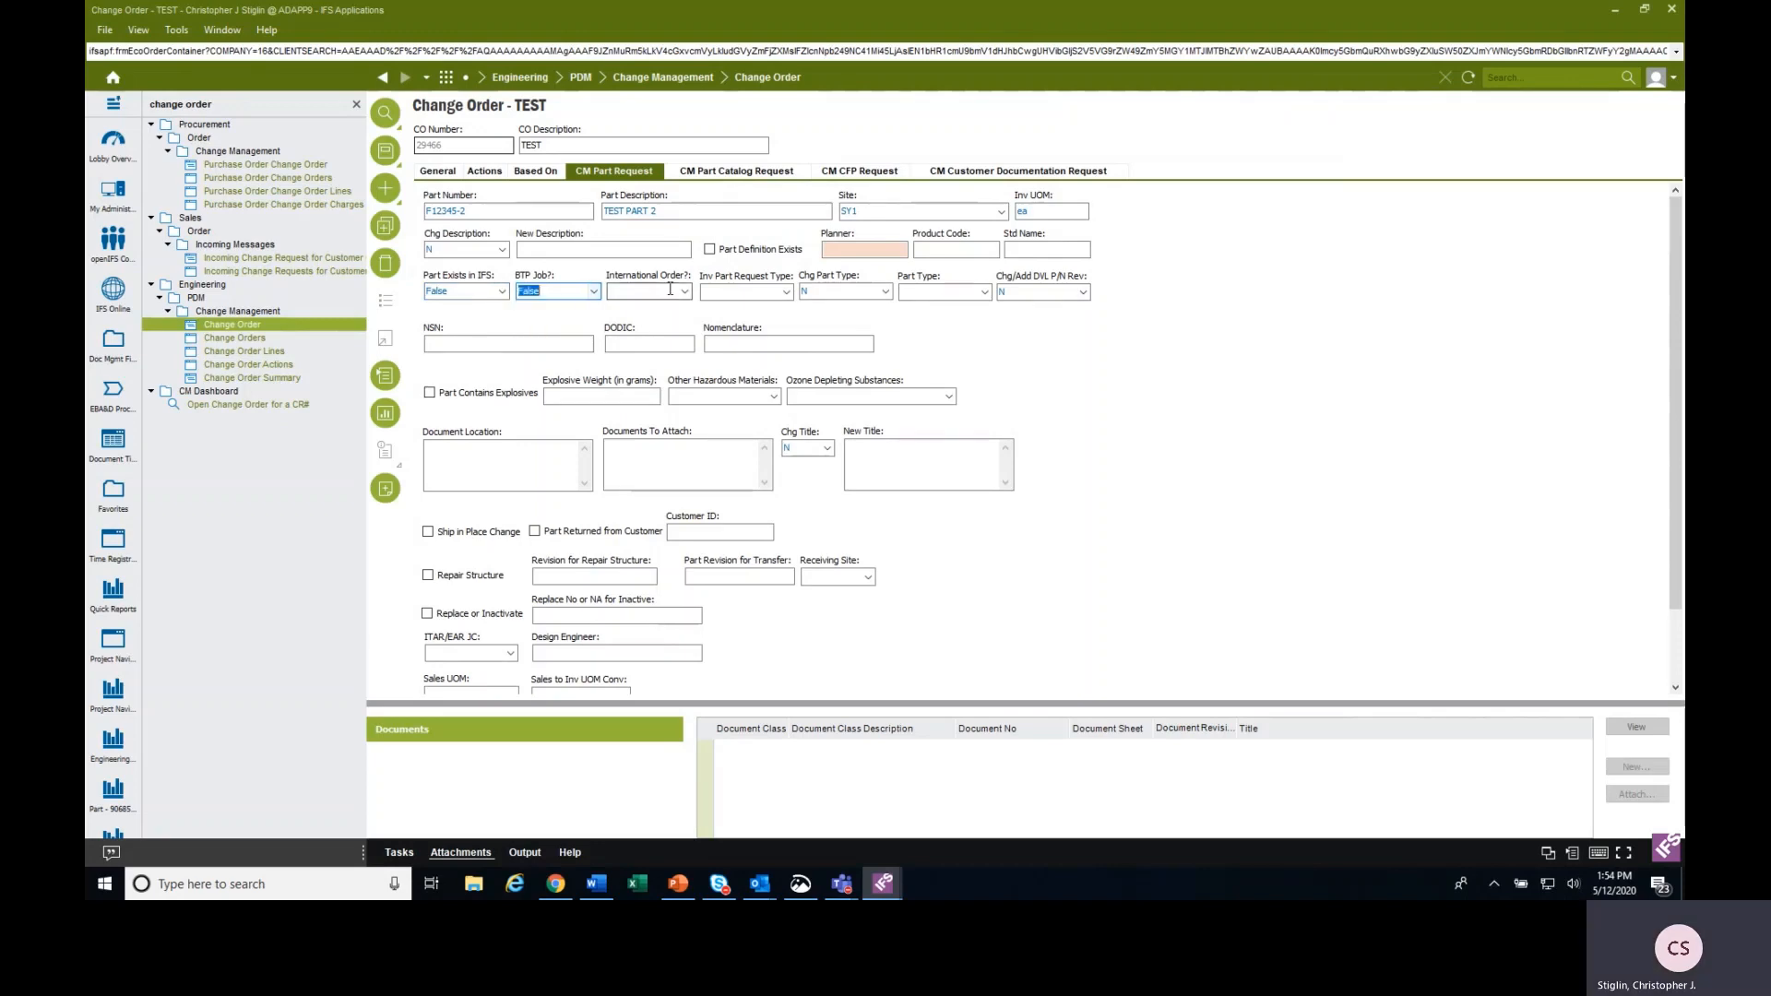
left_click(678, 292)
left_click(636, 331)
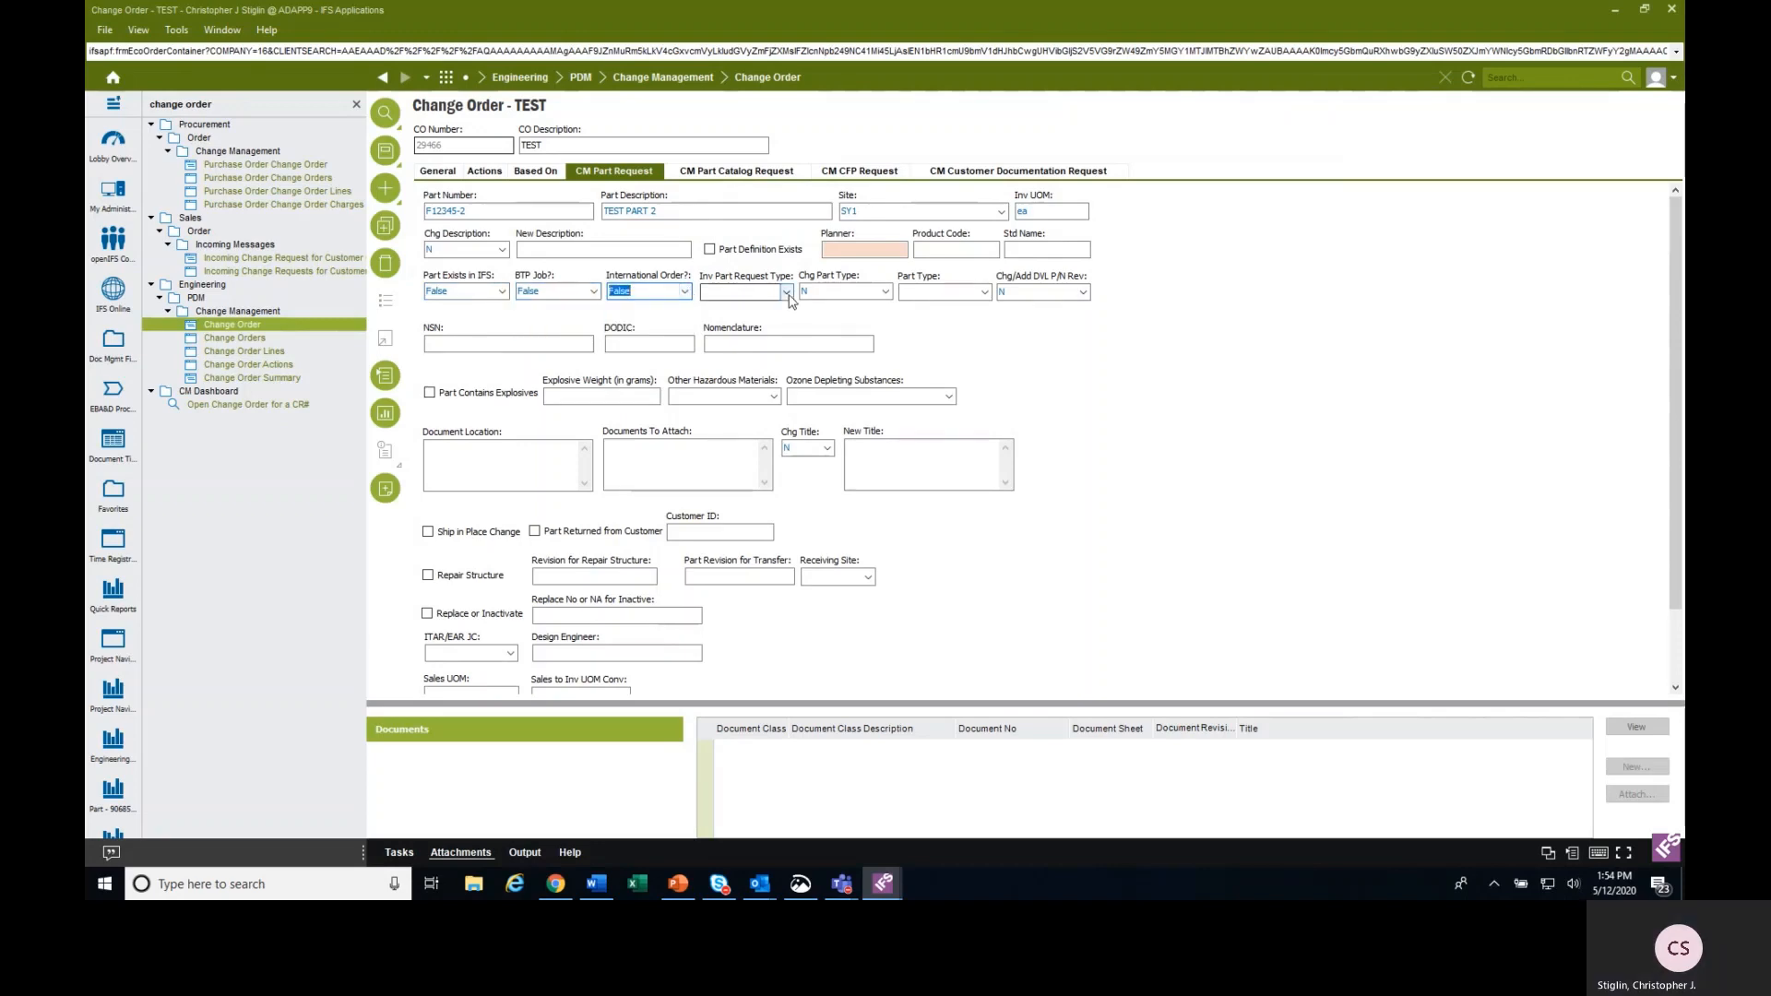
left_click(978, 293)
left_click(959, 308)
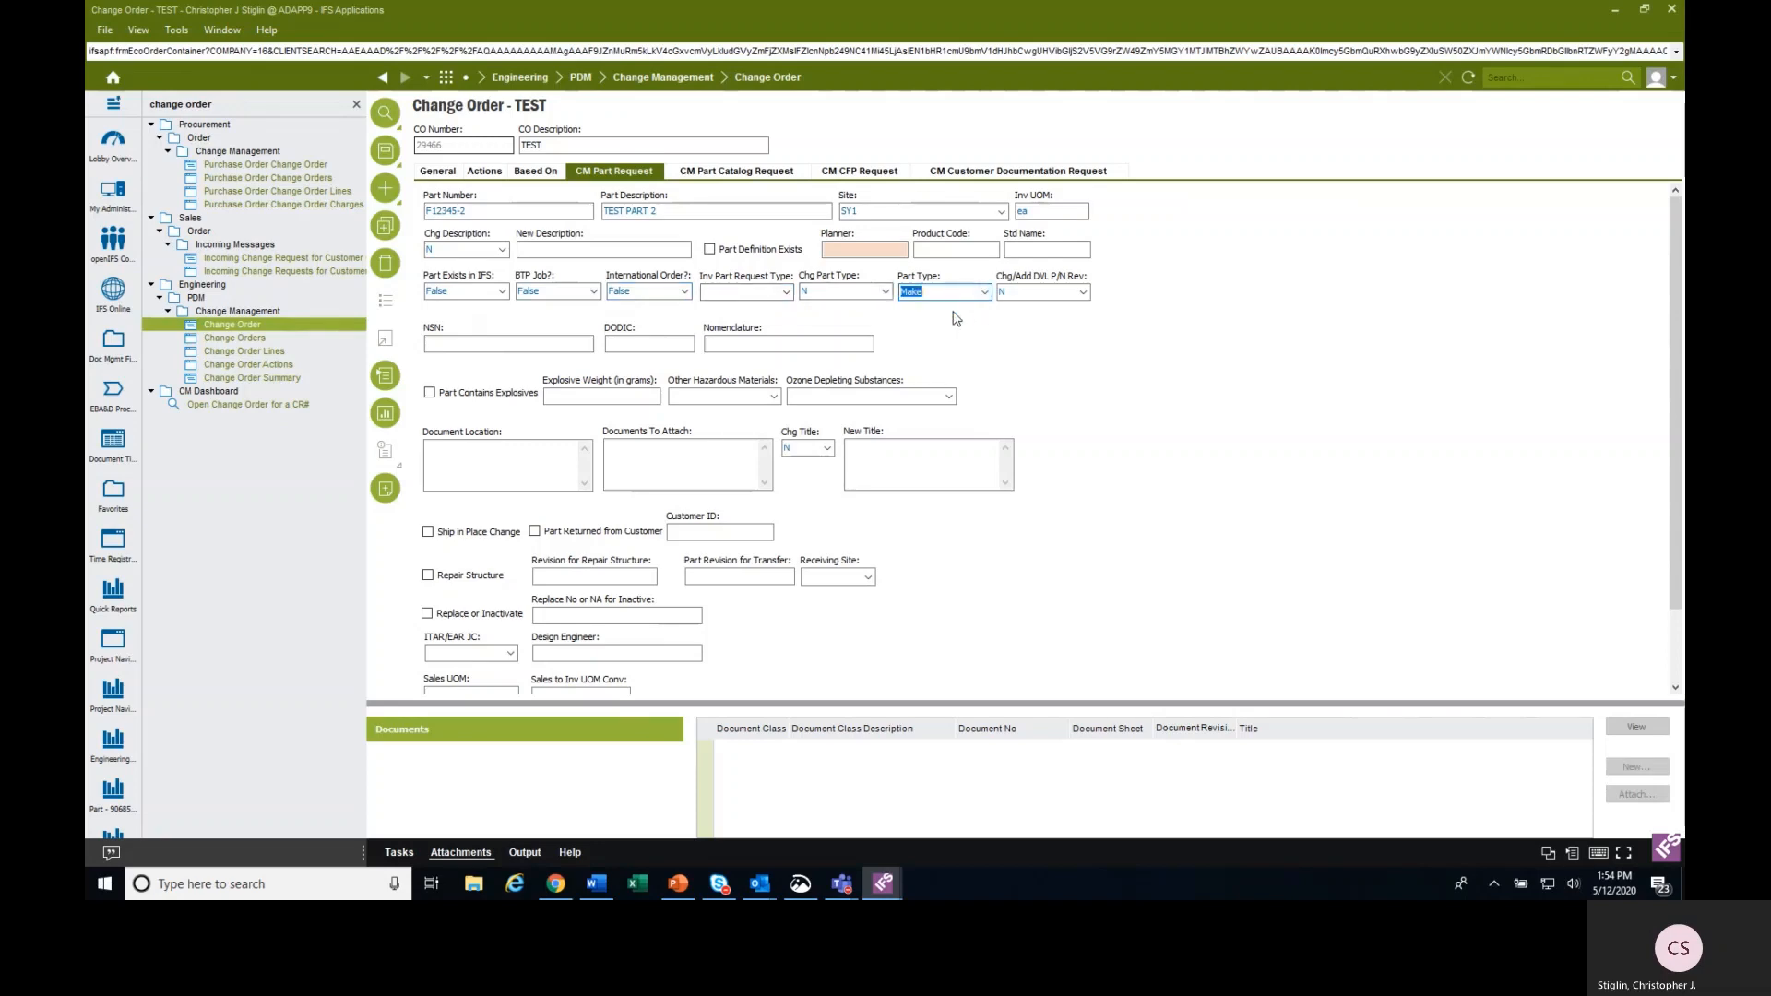
Mark the part as containing explosives with a weight of .150 grams, and choose ESACORP as its customer ID.
left_click(443, 404)
key("Tab")
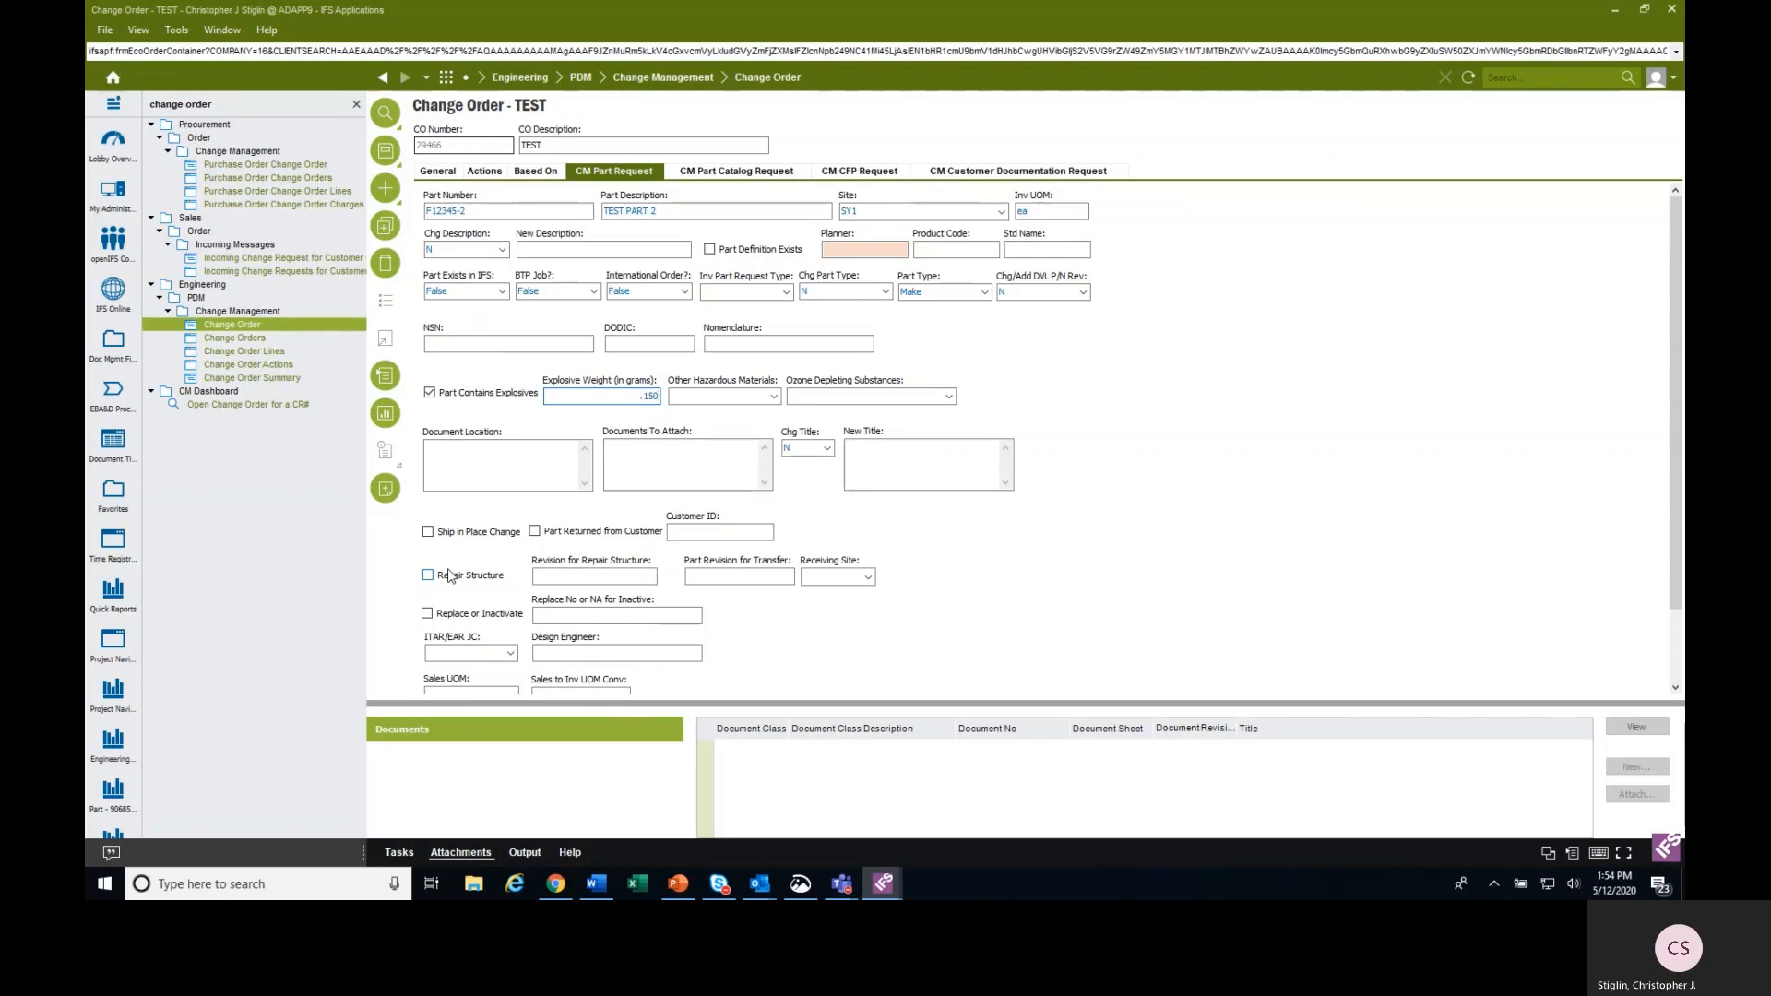
left_click(718, 532)
left_click(385, 300)
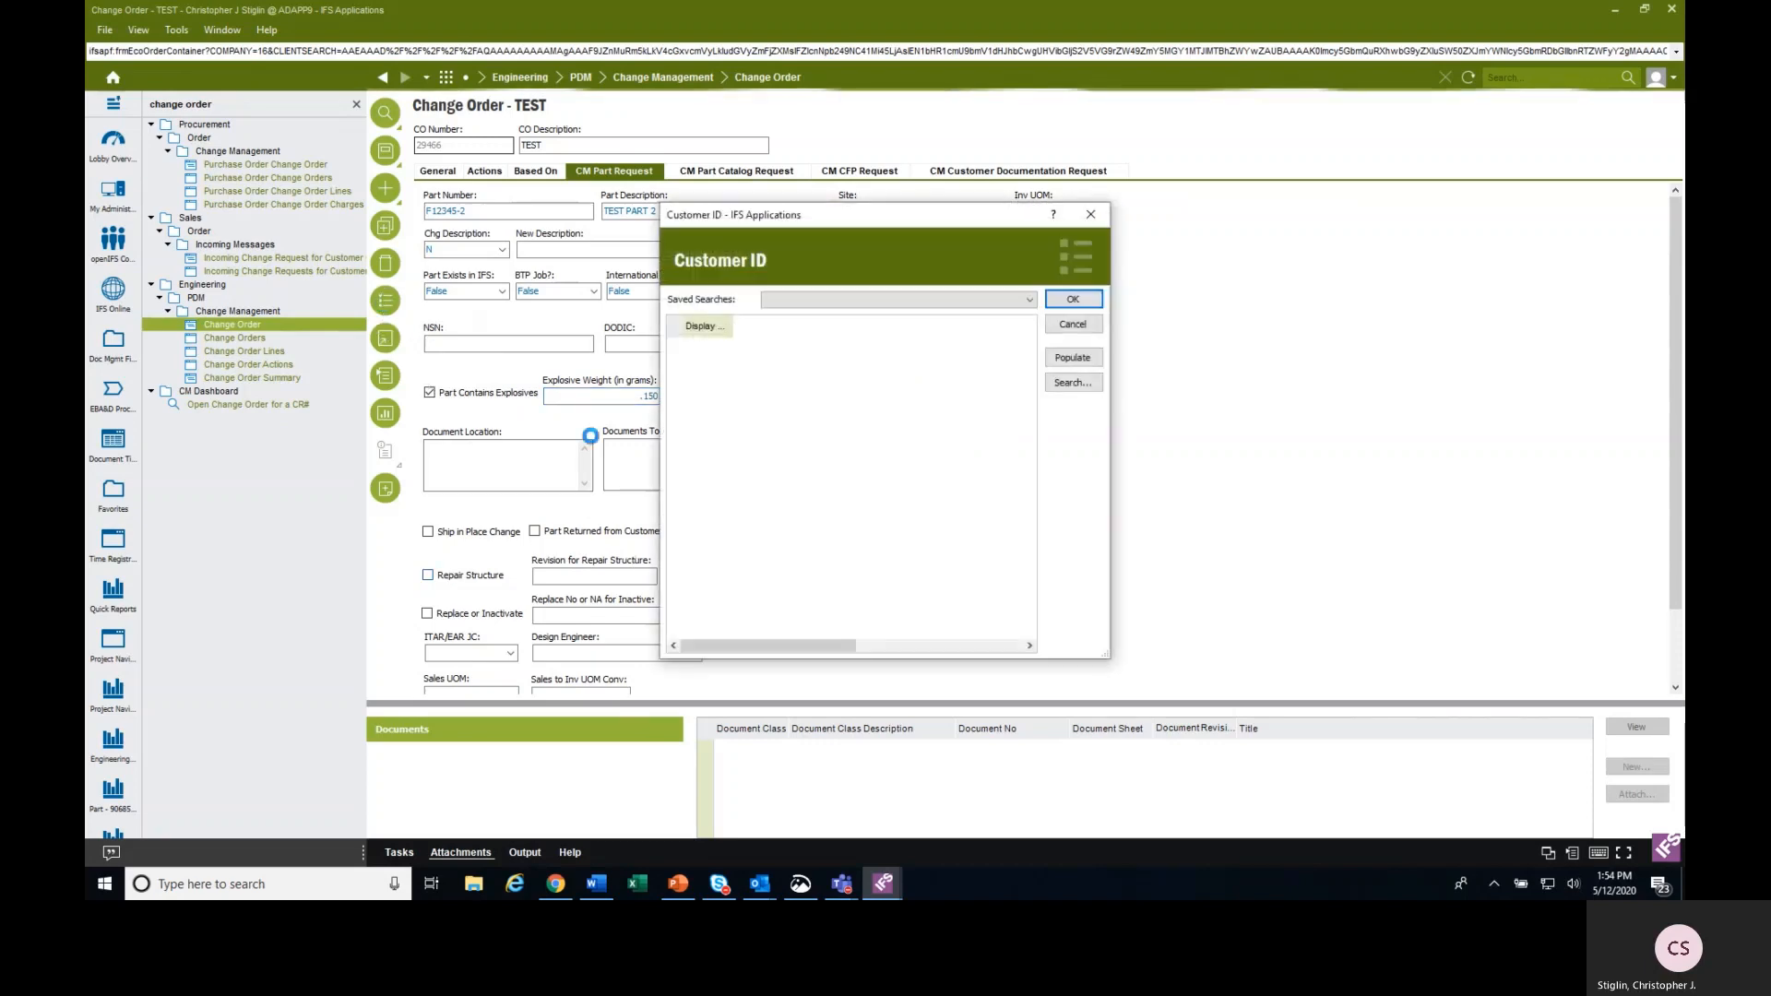
left_click(716, 485)
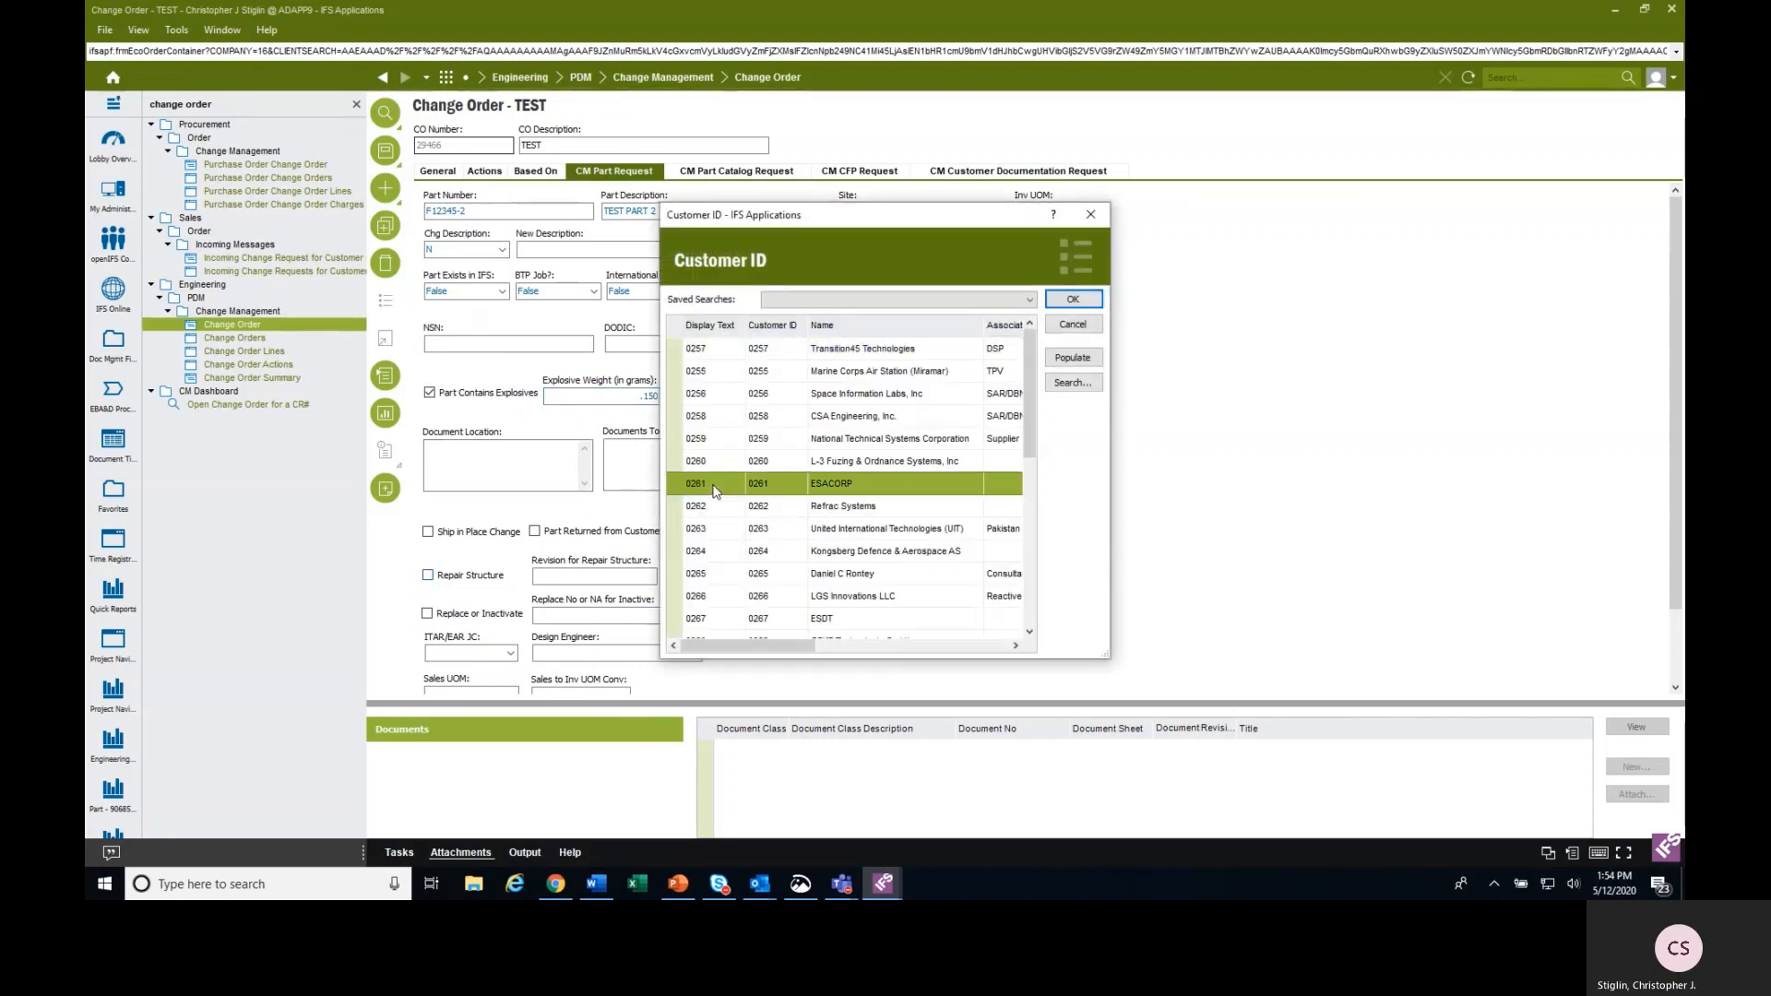
left_click(1063, 301)
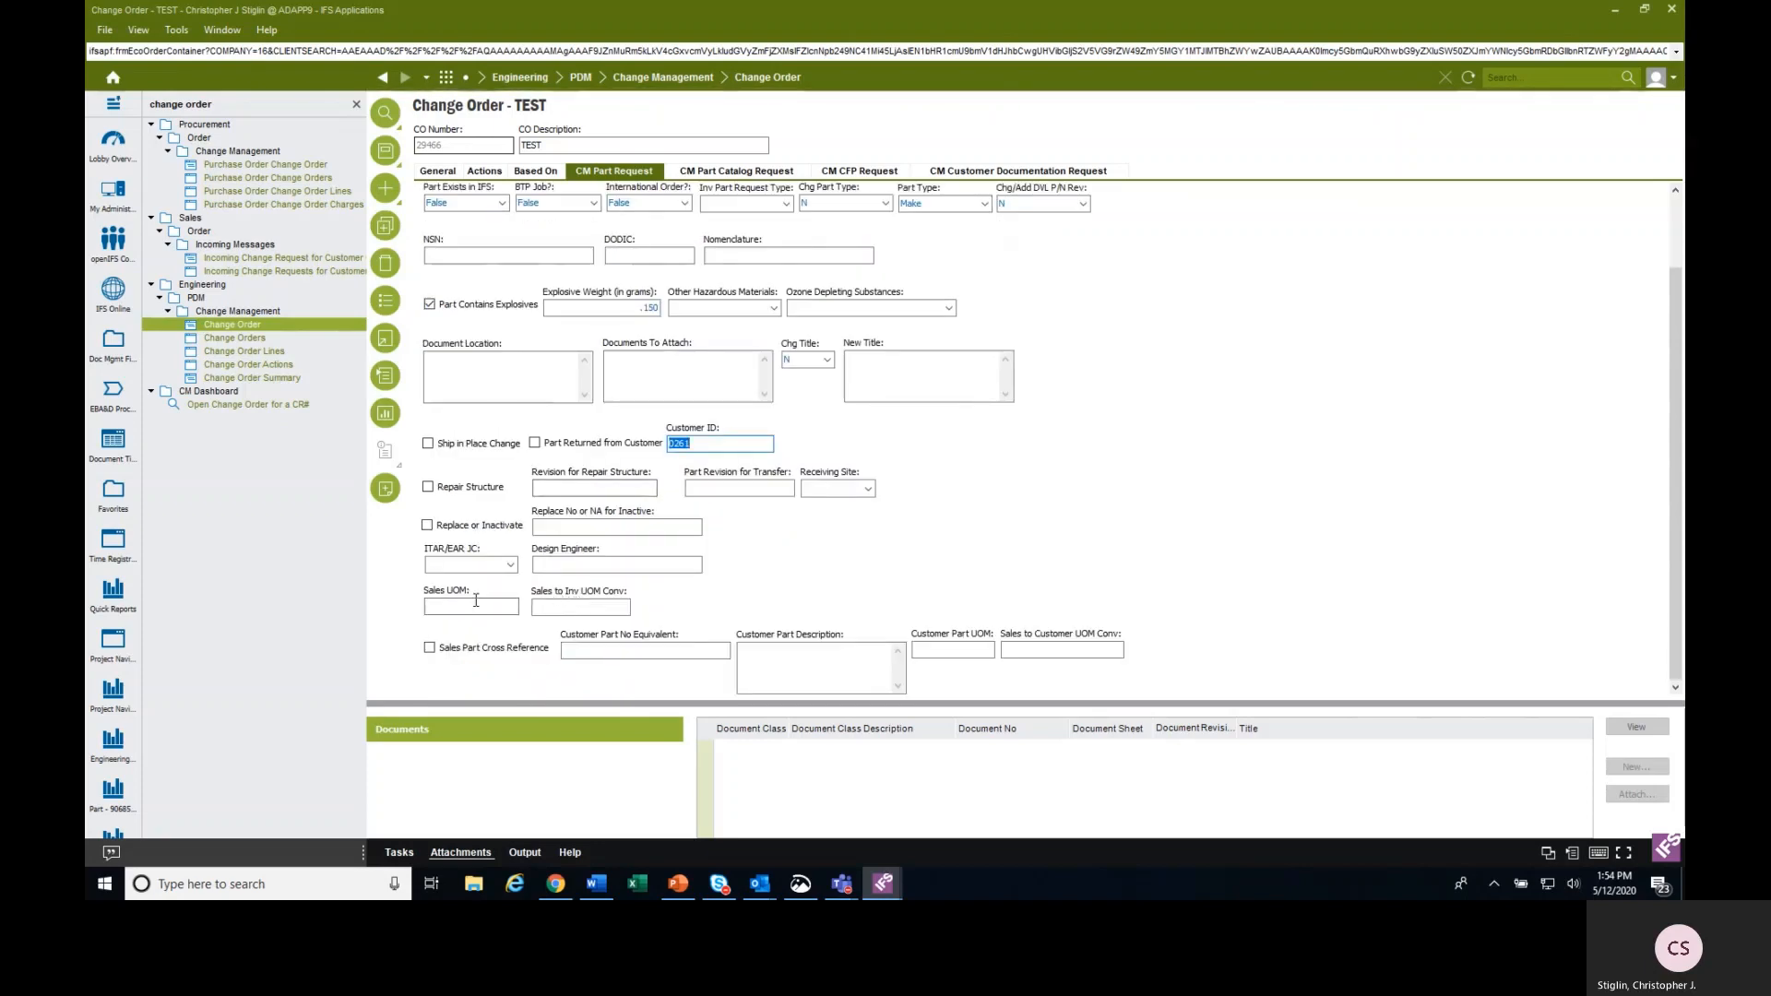
Choose ea (each) as the Sales UOM from the searched list of values and set the Sales to Inv UOM conversion to 1.
left_click(476, 600)
left_click(387, 301)
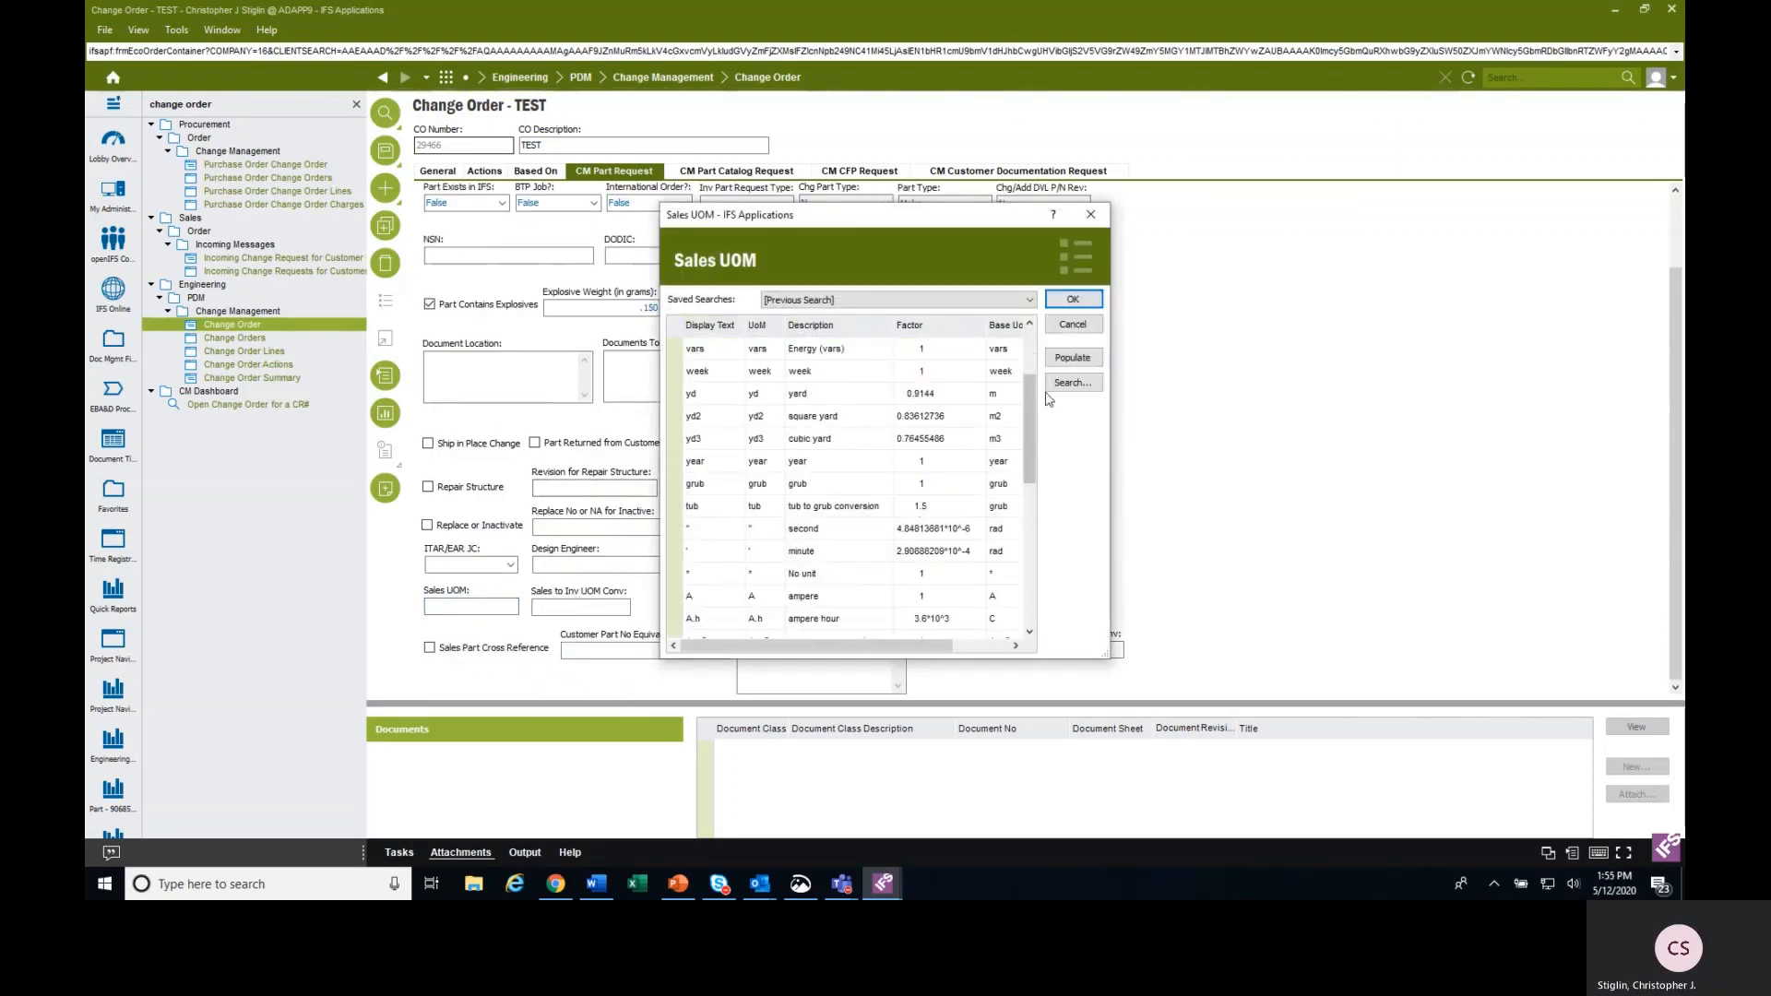
left_click(1073, 382)
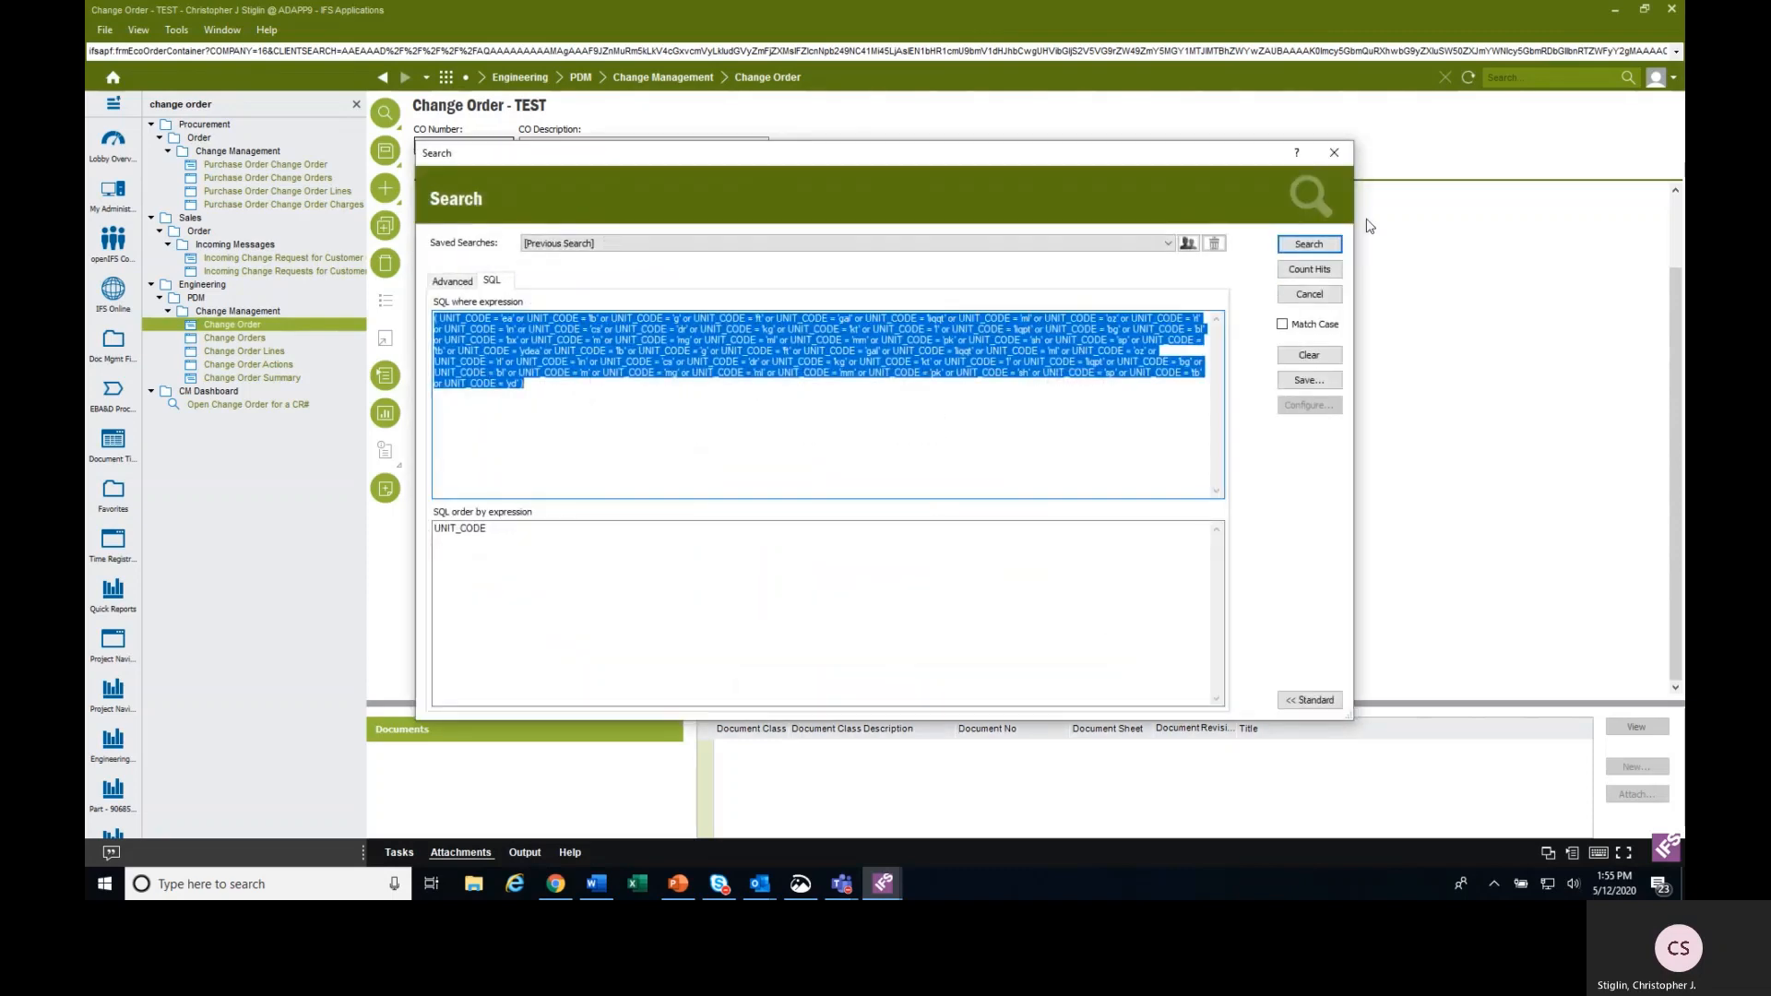
left_click(1331, 242)
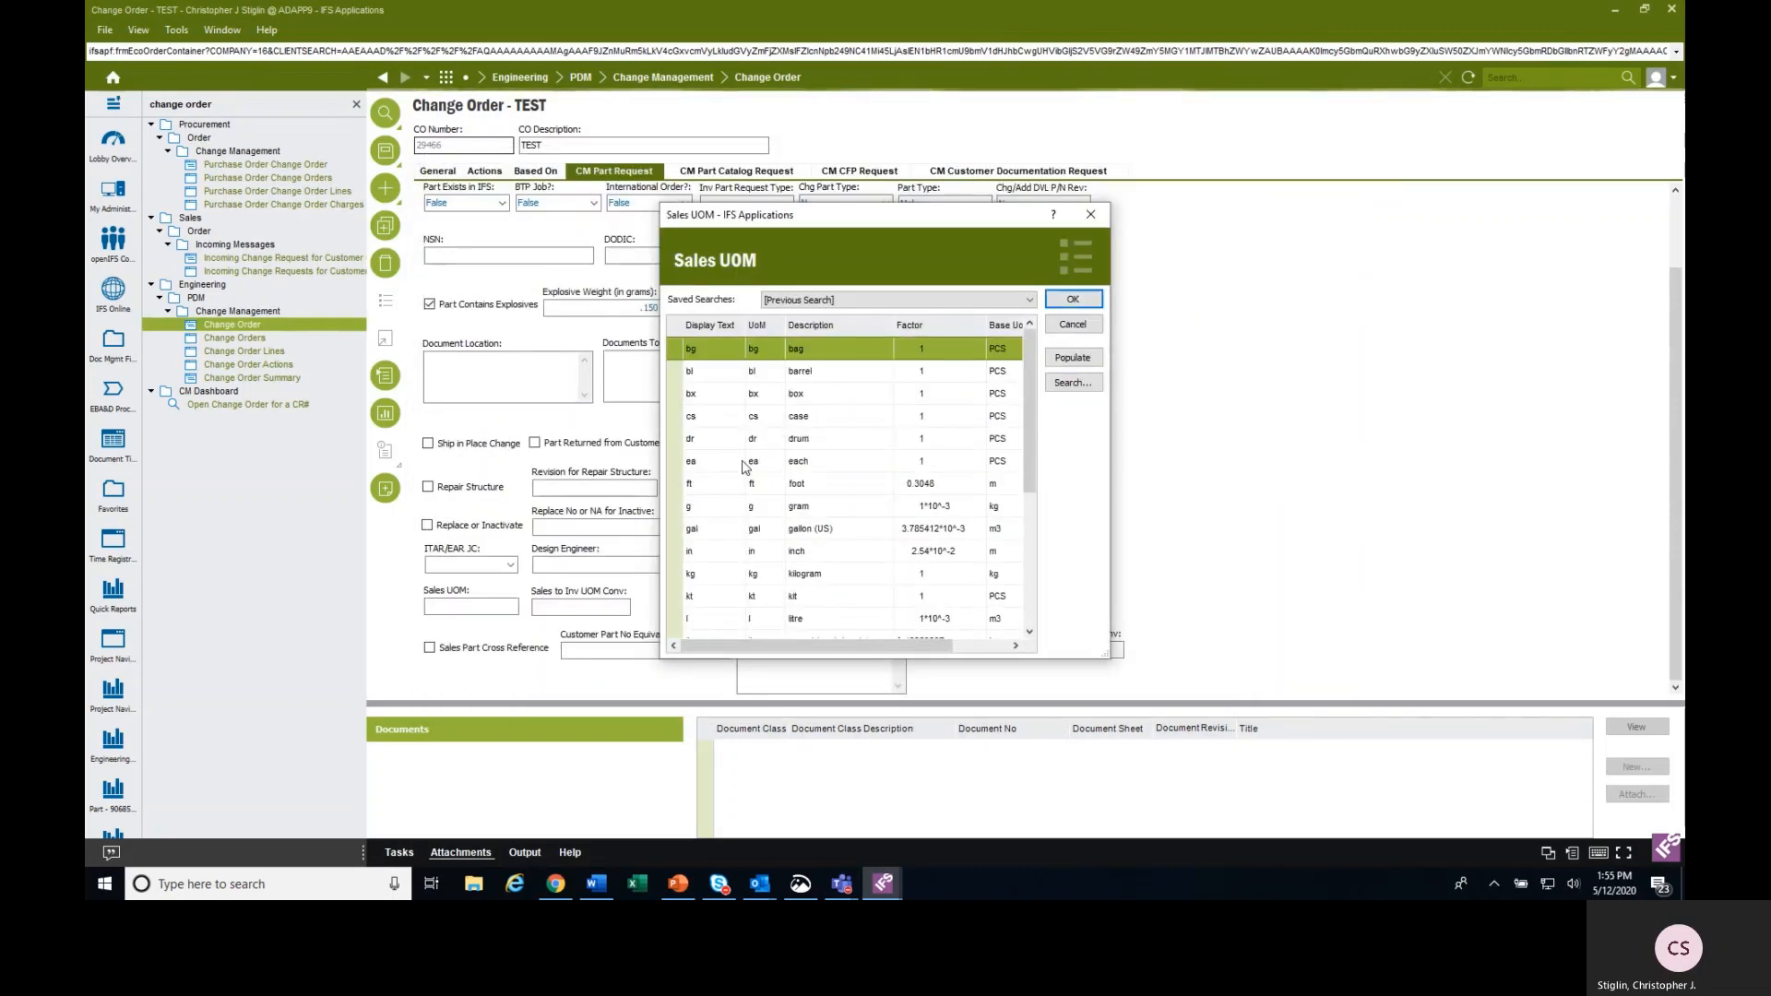
scroll(725, 509, "down", 2)
scroll(727, 519, "up", 2)
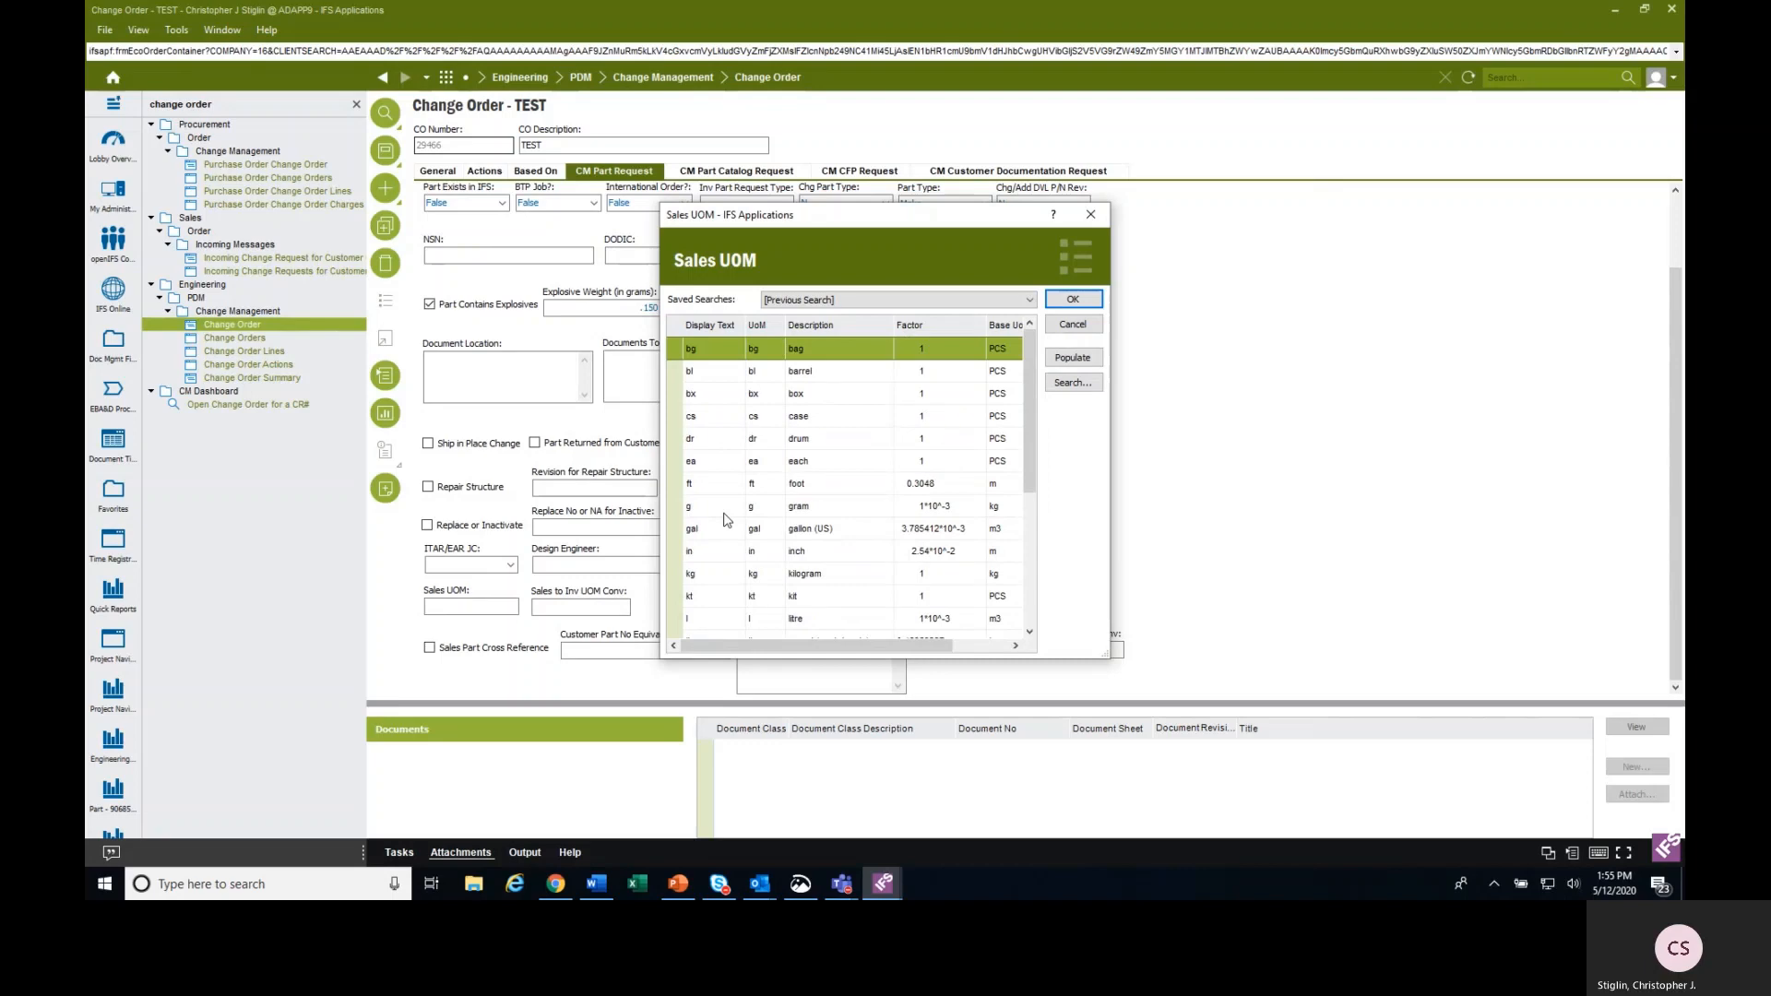
left_click(729, 461)
left_click(1079, 300)
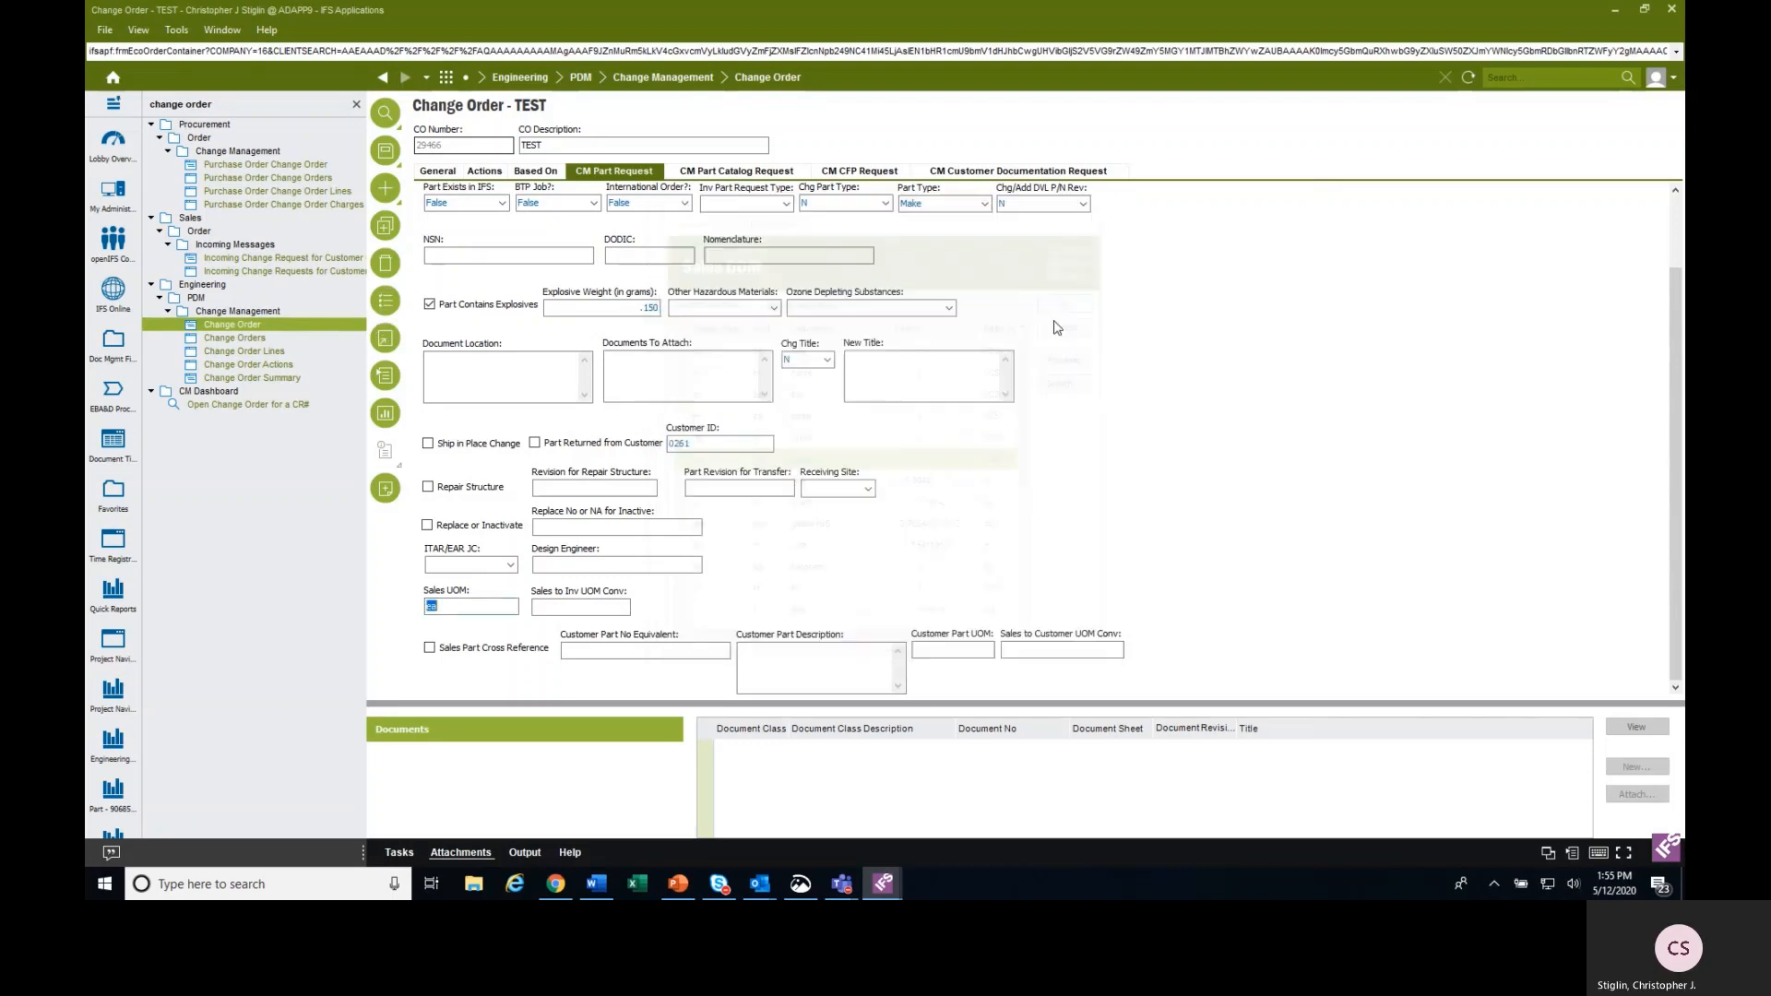
left_click(605, 606)
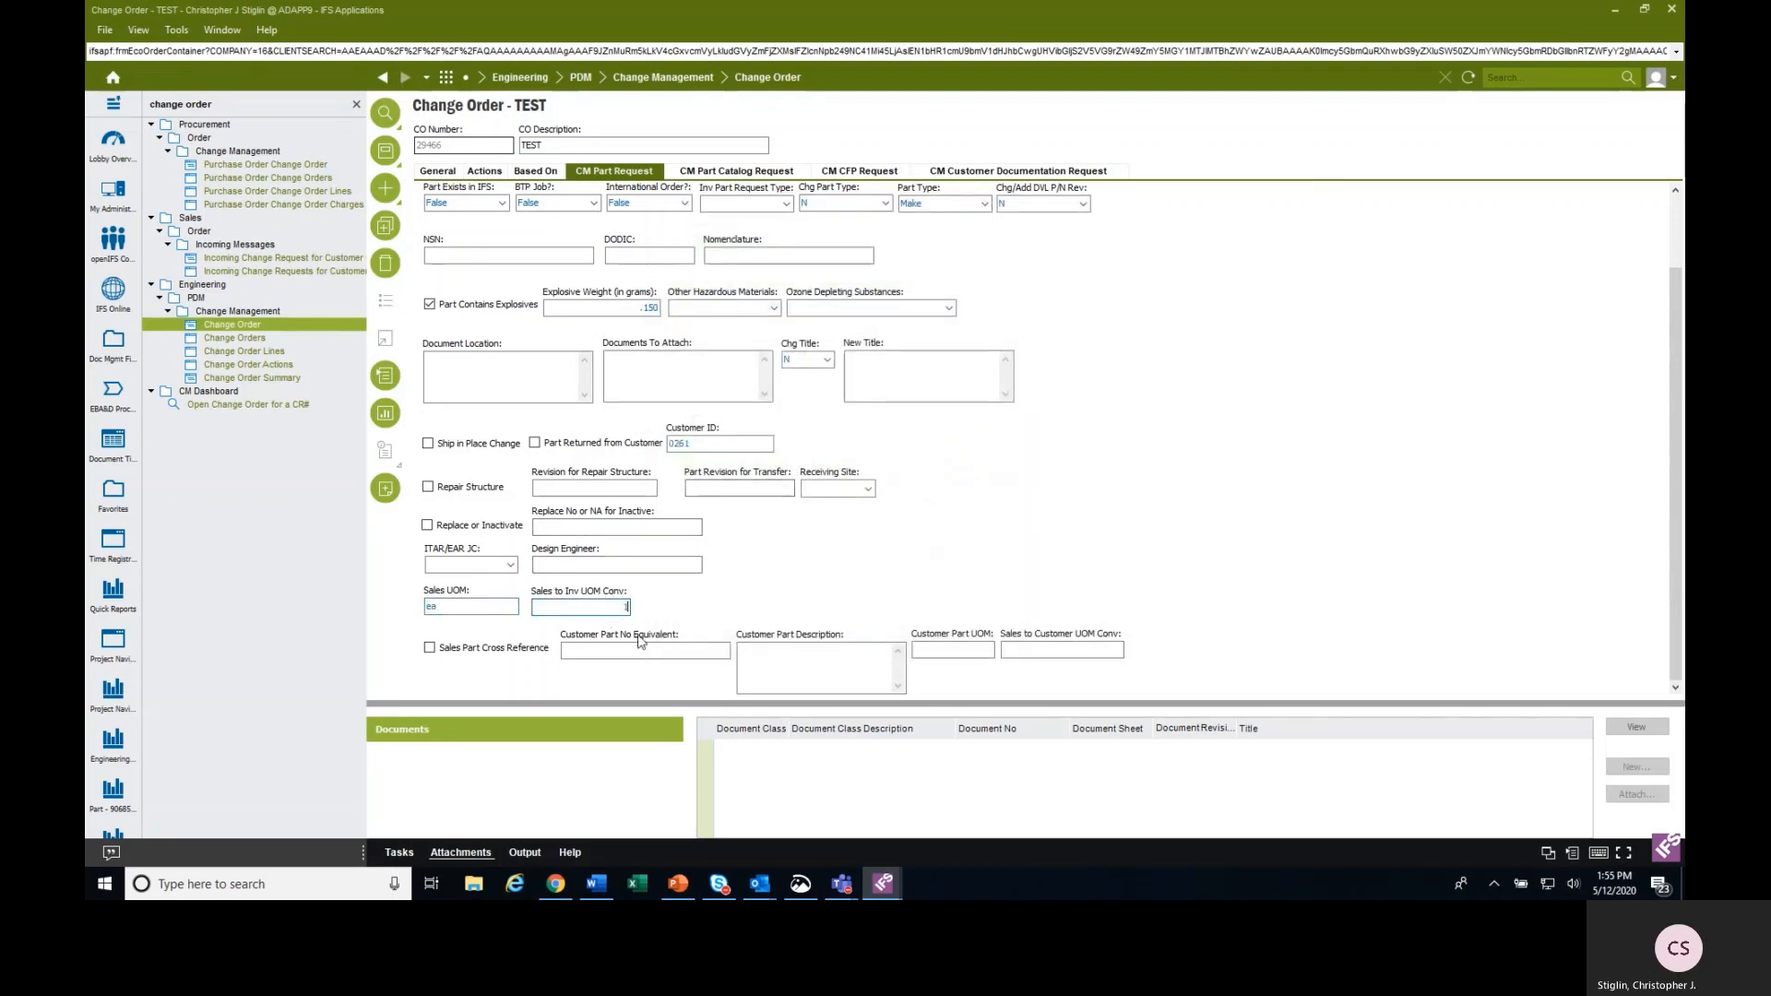
Mark the part for Sales Part Cross Reference with customer part number equivalent T12345-2 and customer part description TEST PART 2.
left_click(471, 649)
left_click(602, 651)
type("T12")
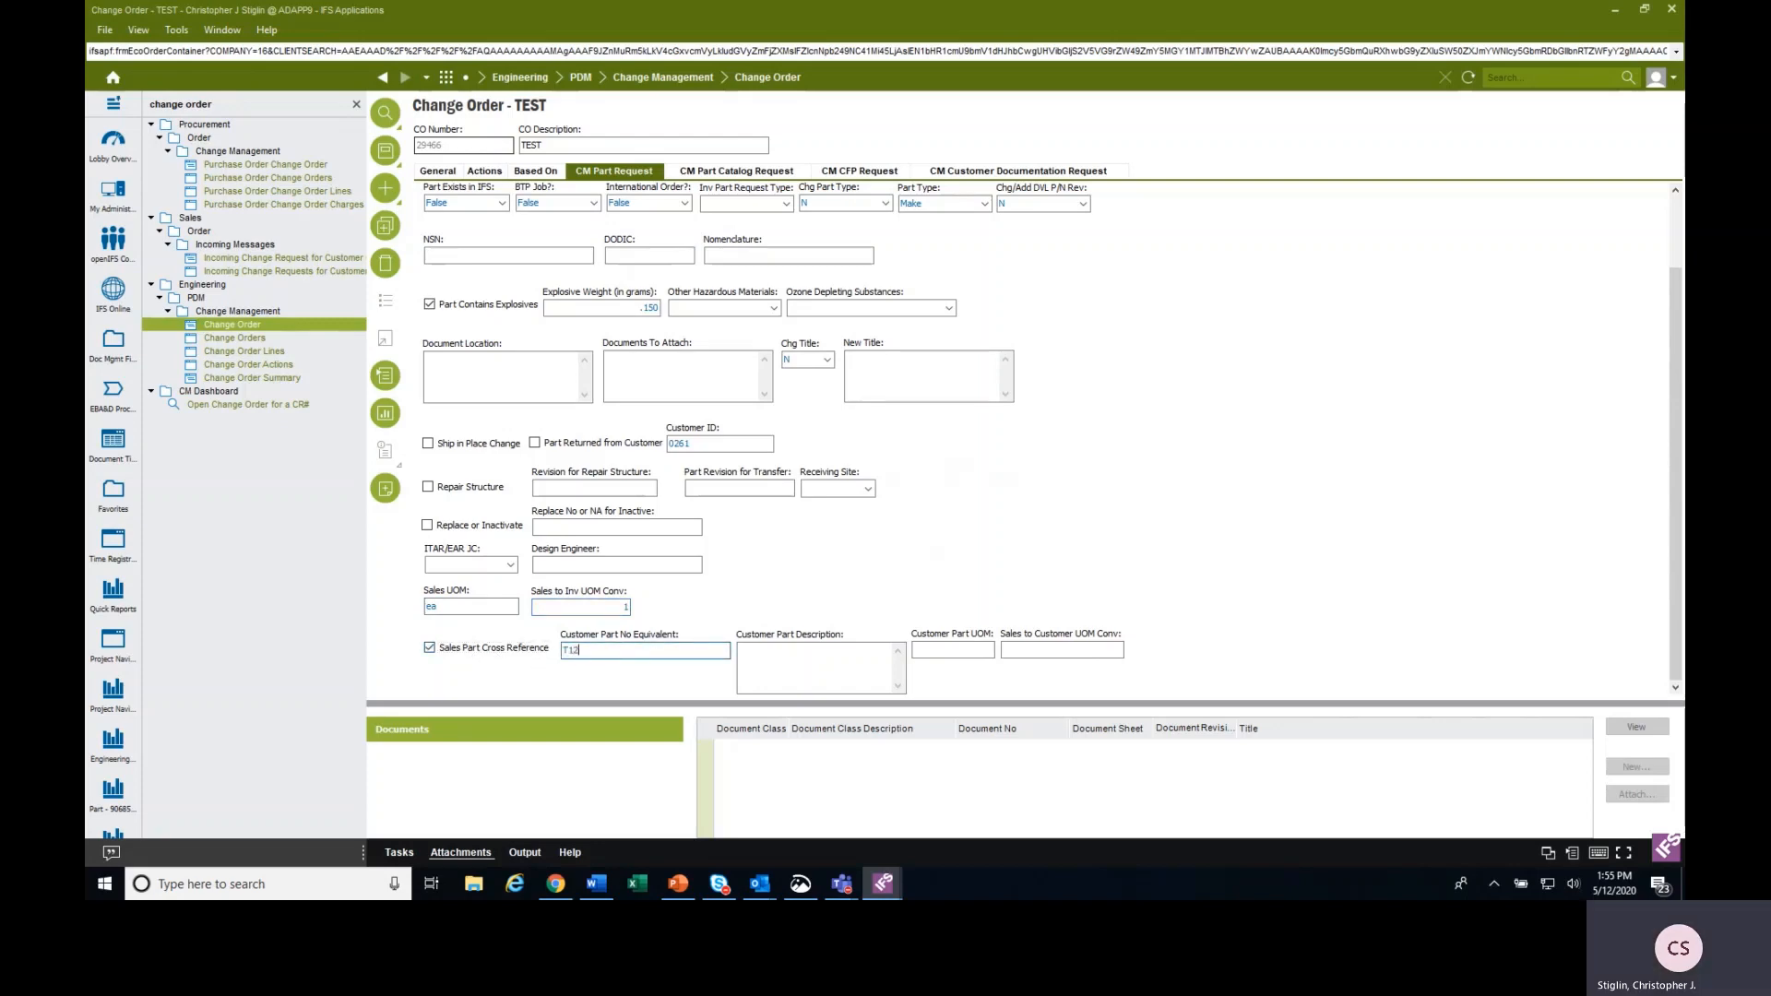
type("345-2")
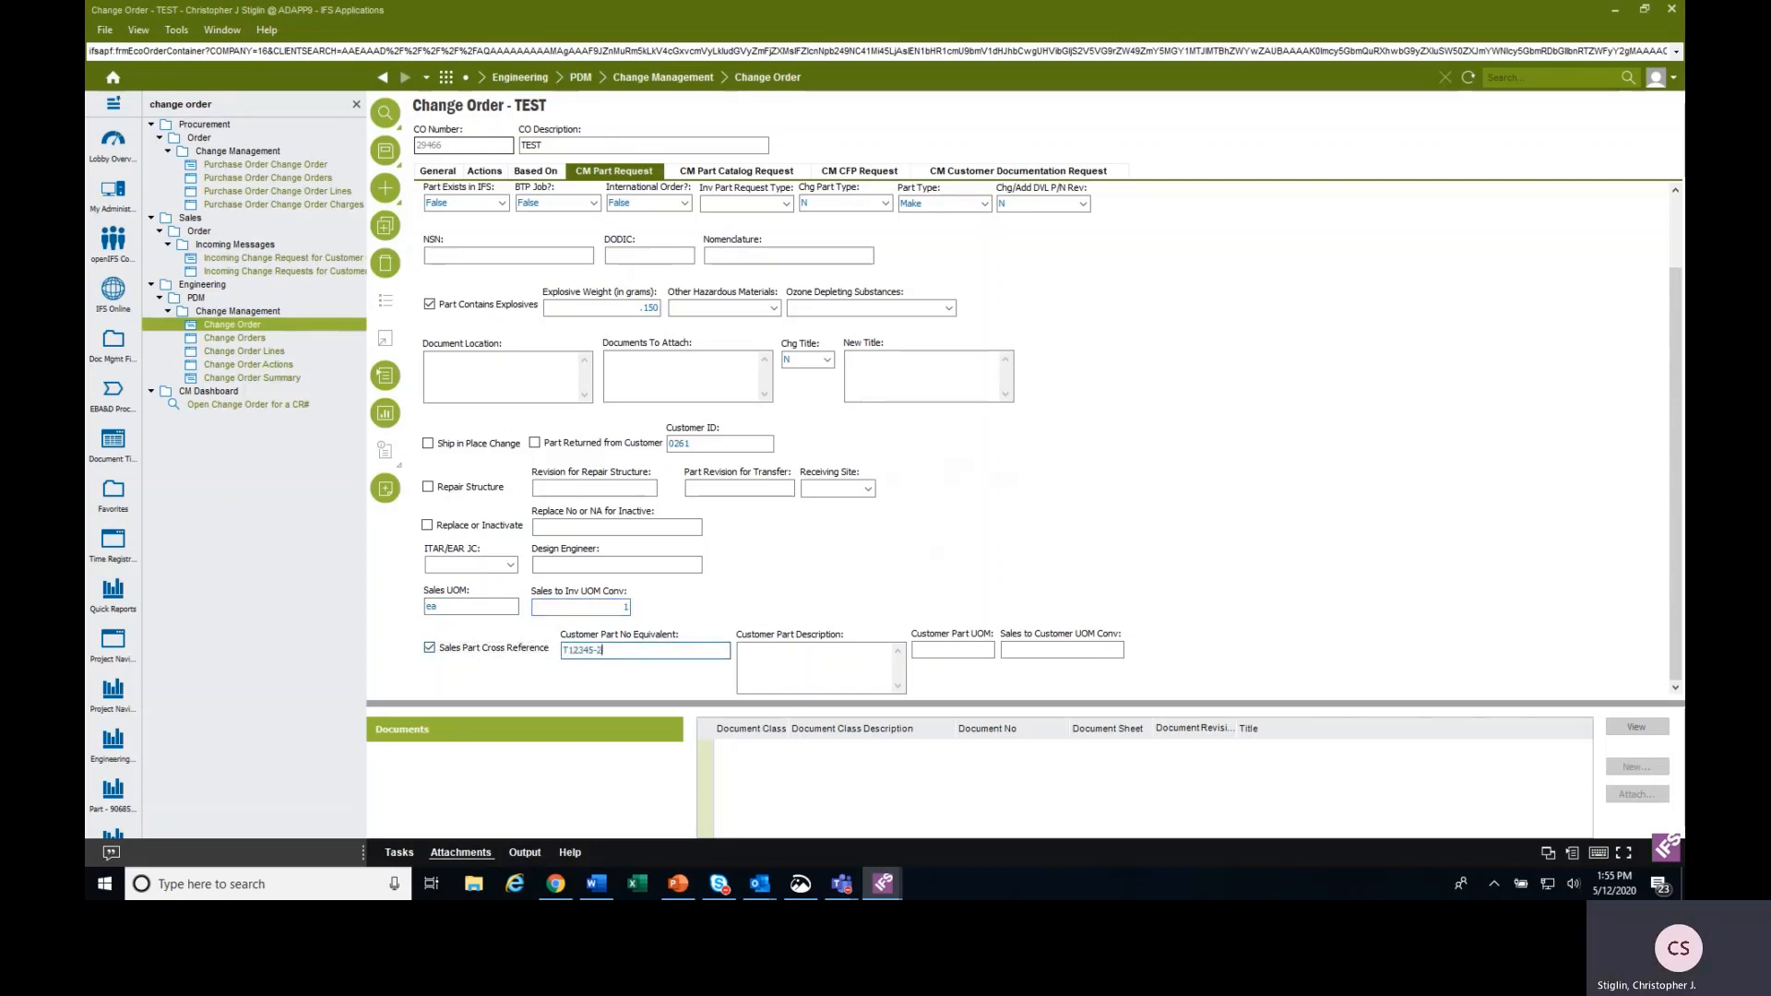
left_click(804, 675)
type("TES")
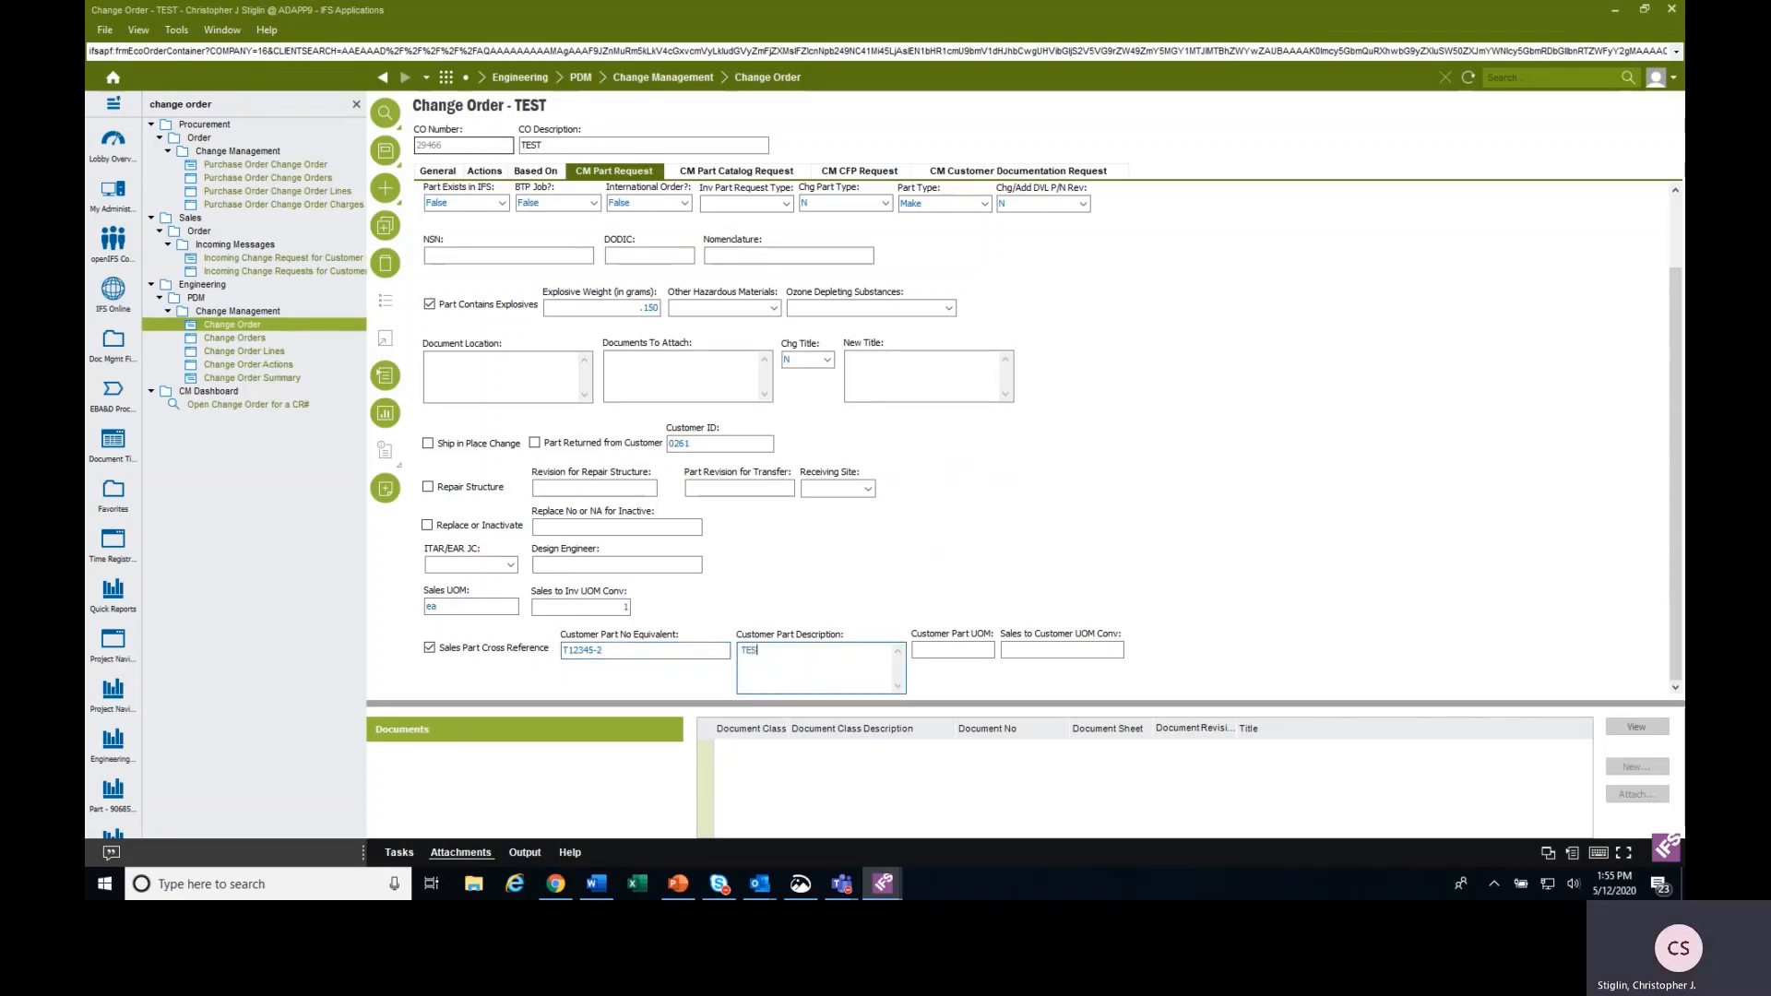
type("T PART 2")
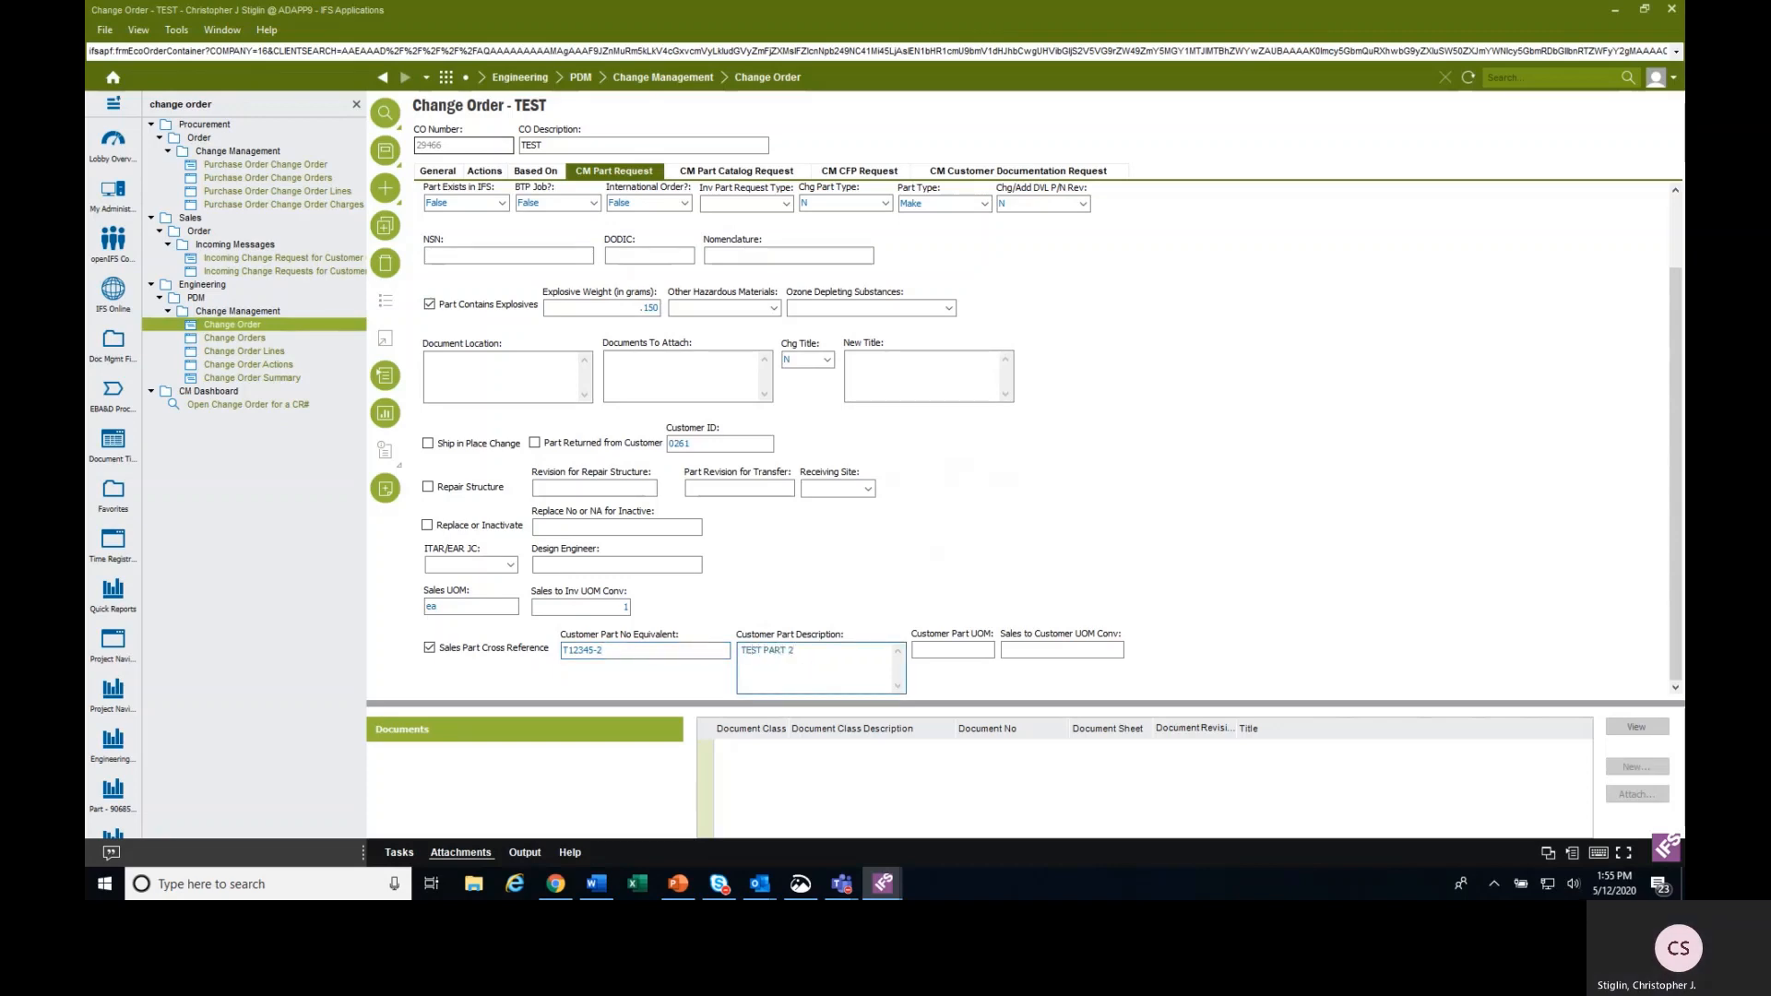
Choose ea (each) as the Customer Part UOM from the searched list of values and set the Sales to Customer UOM conversion to 1.
left_click(954, 649)
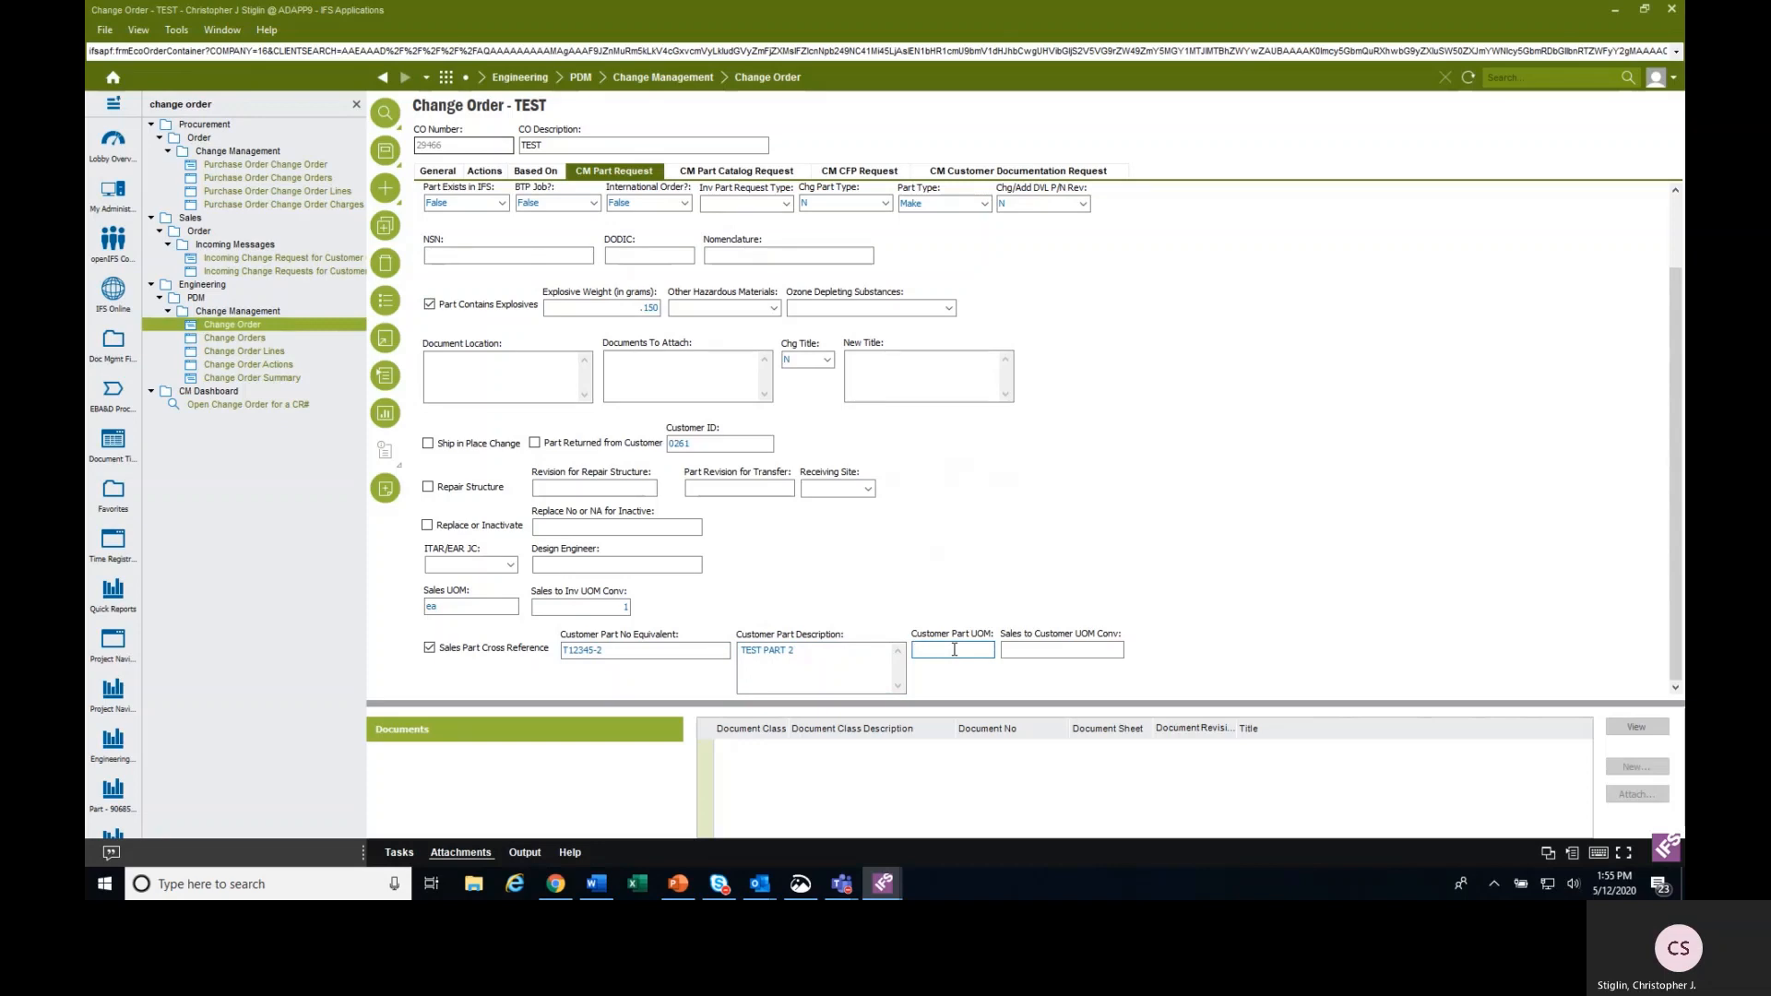
key("F8")
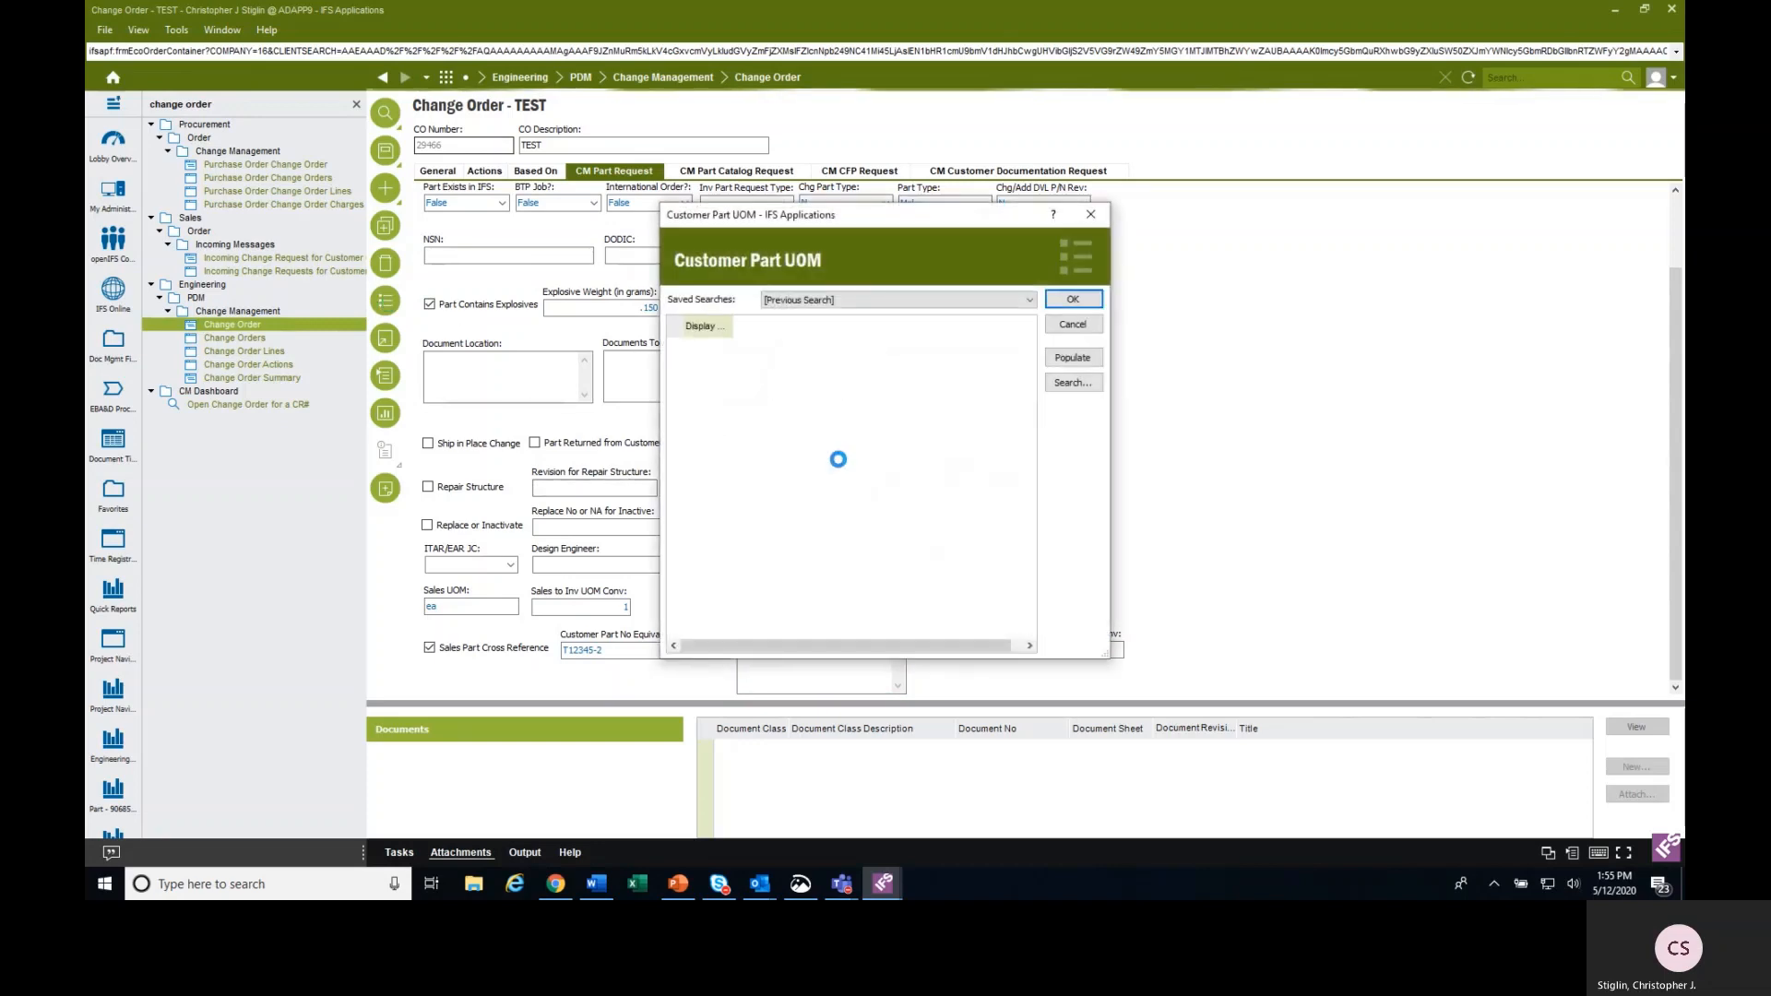
left_click(1072, 382)
left_click(1309, 246)
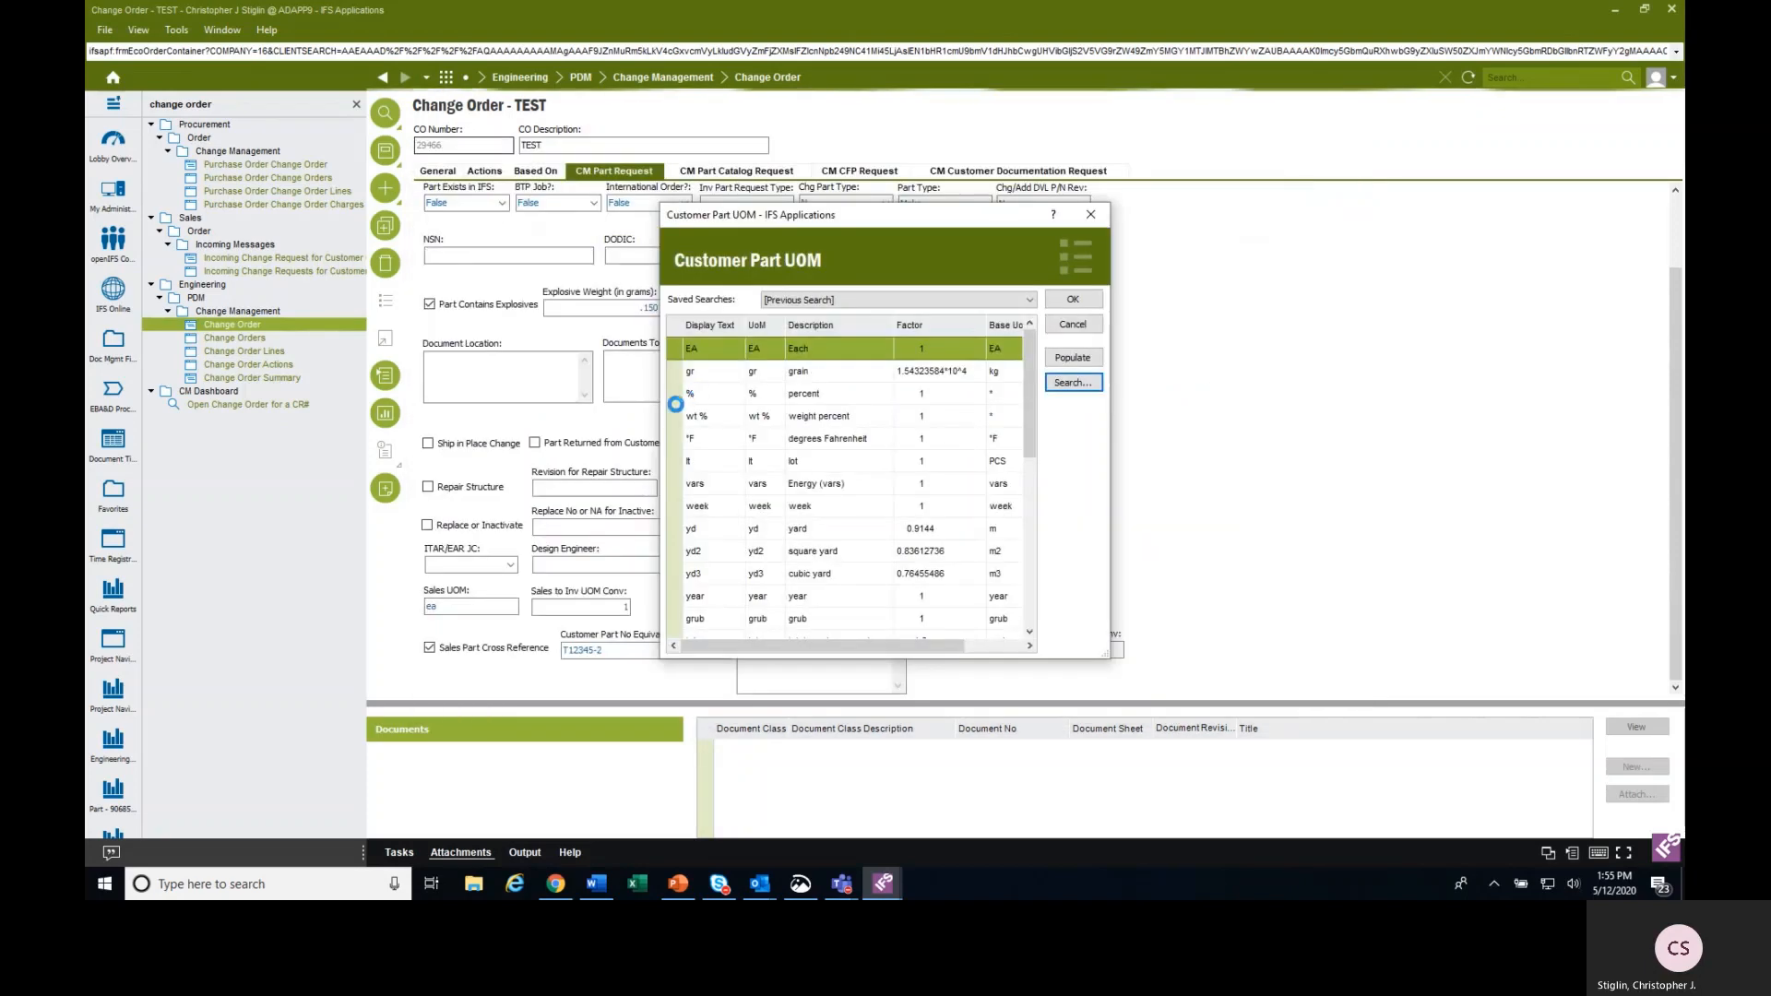
left_click(710, 460)
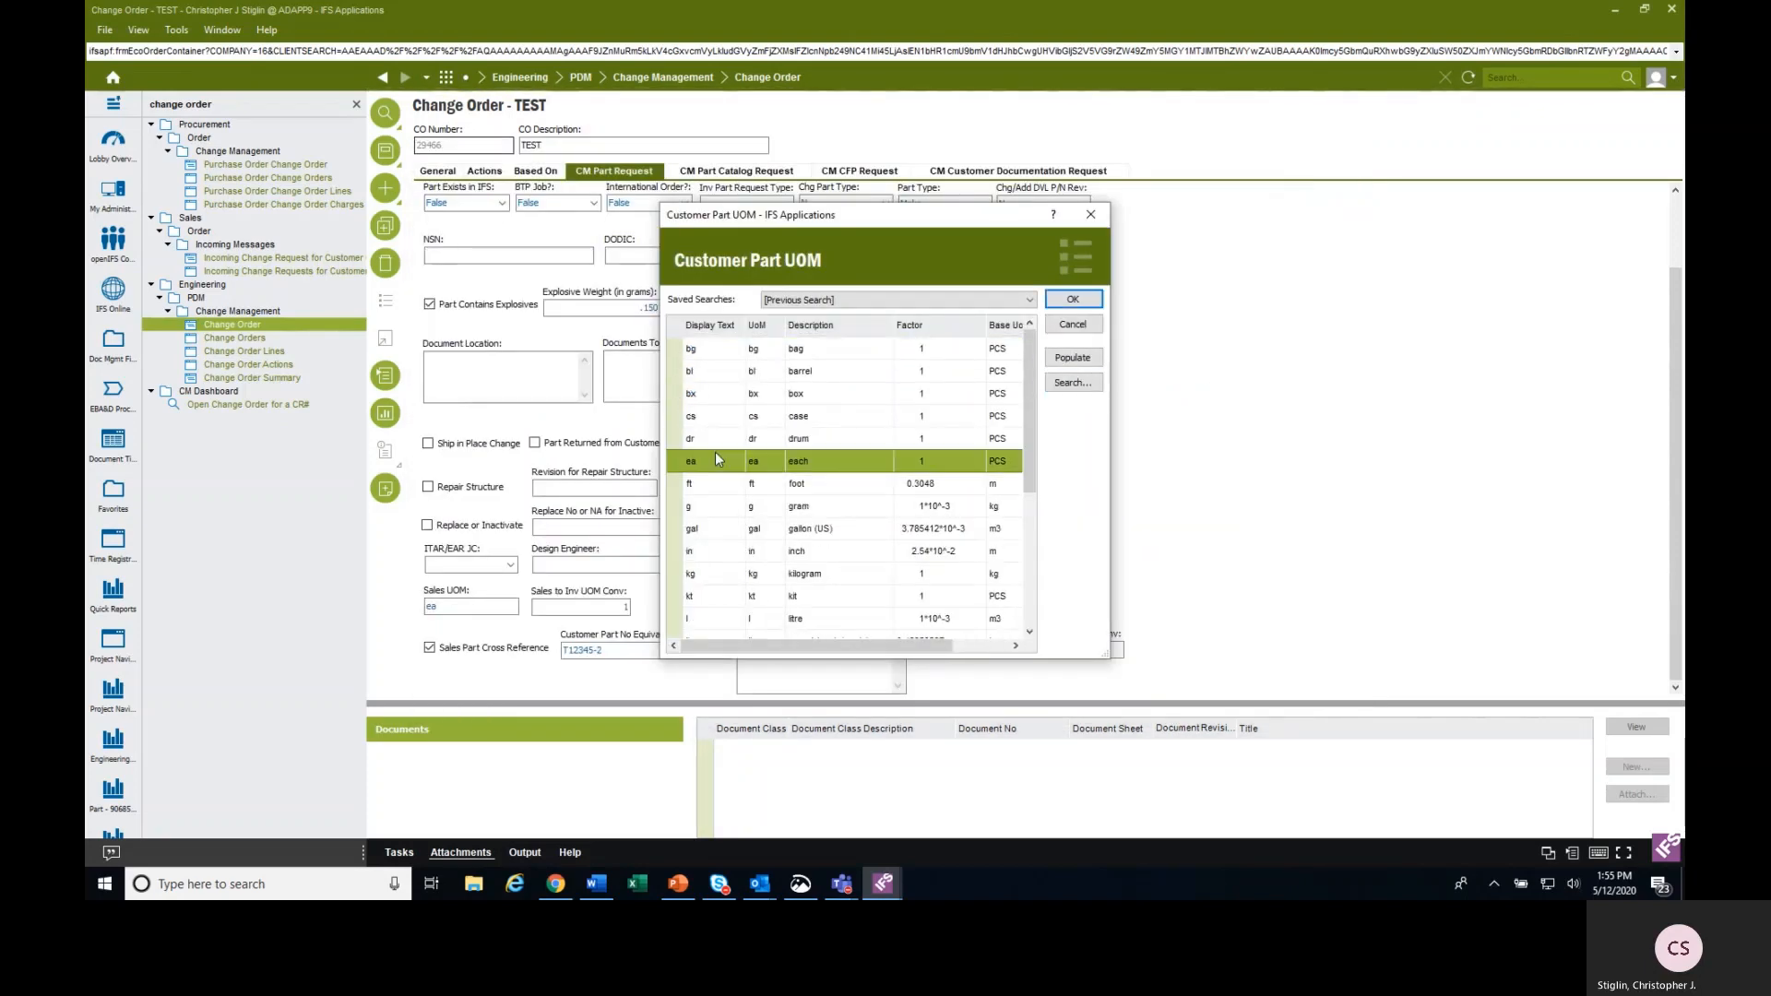
left_click(1072, 299)
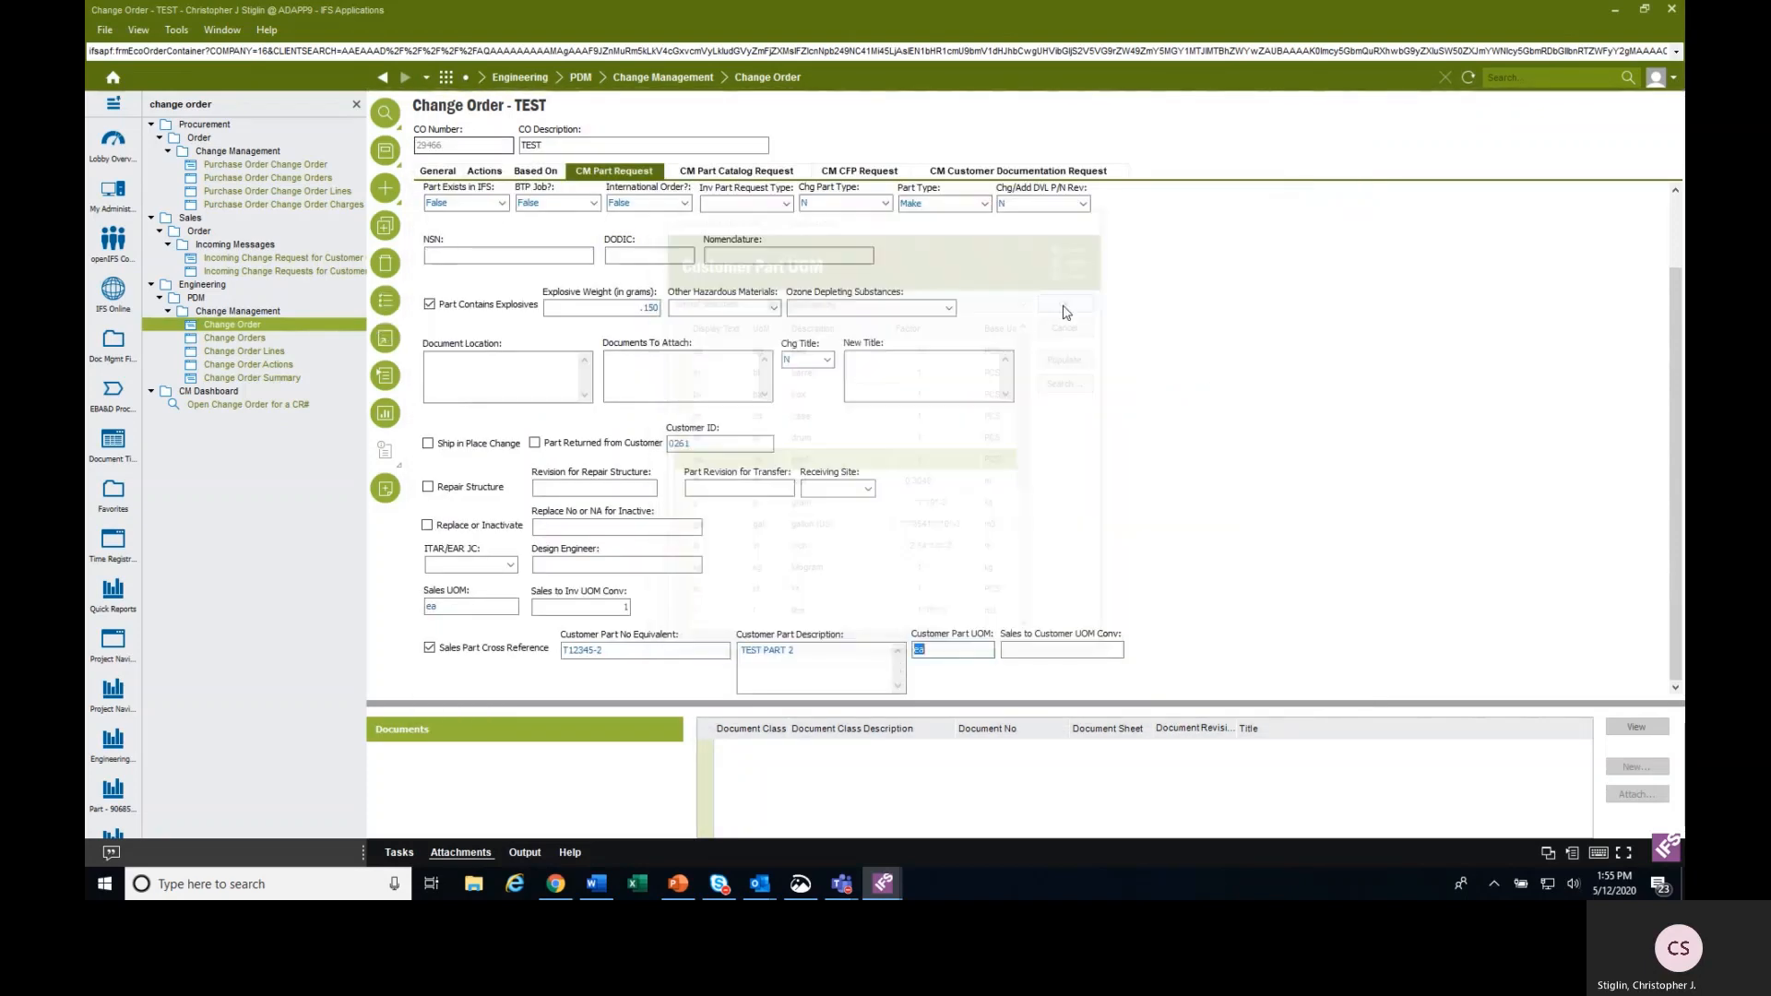
left_click(1037, 648)
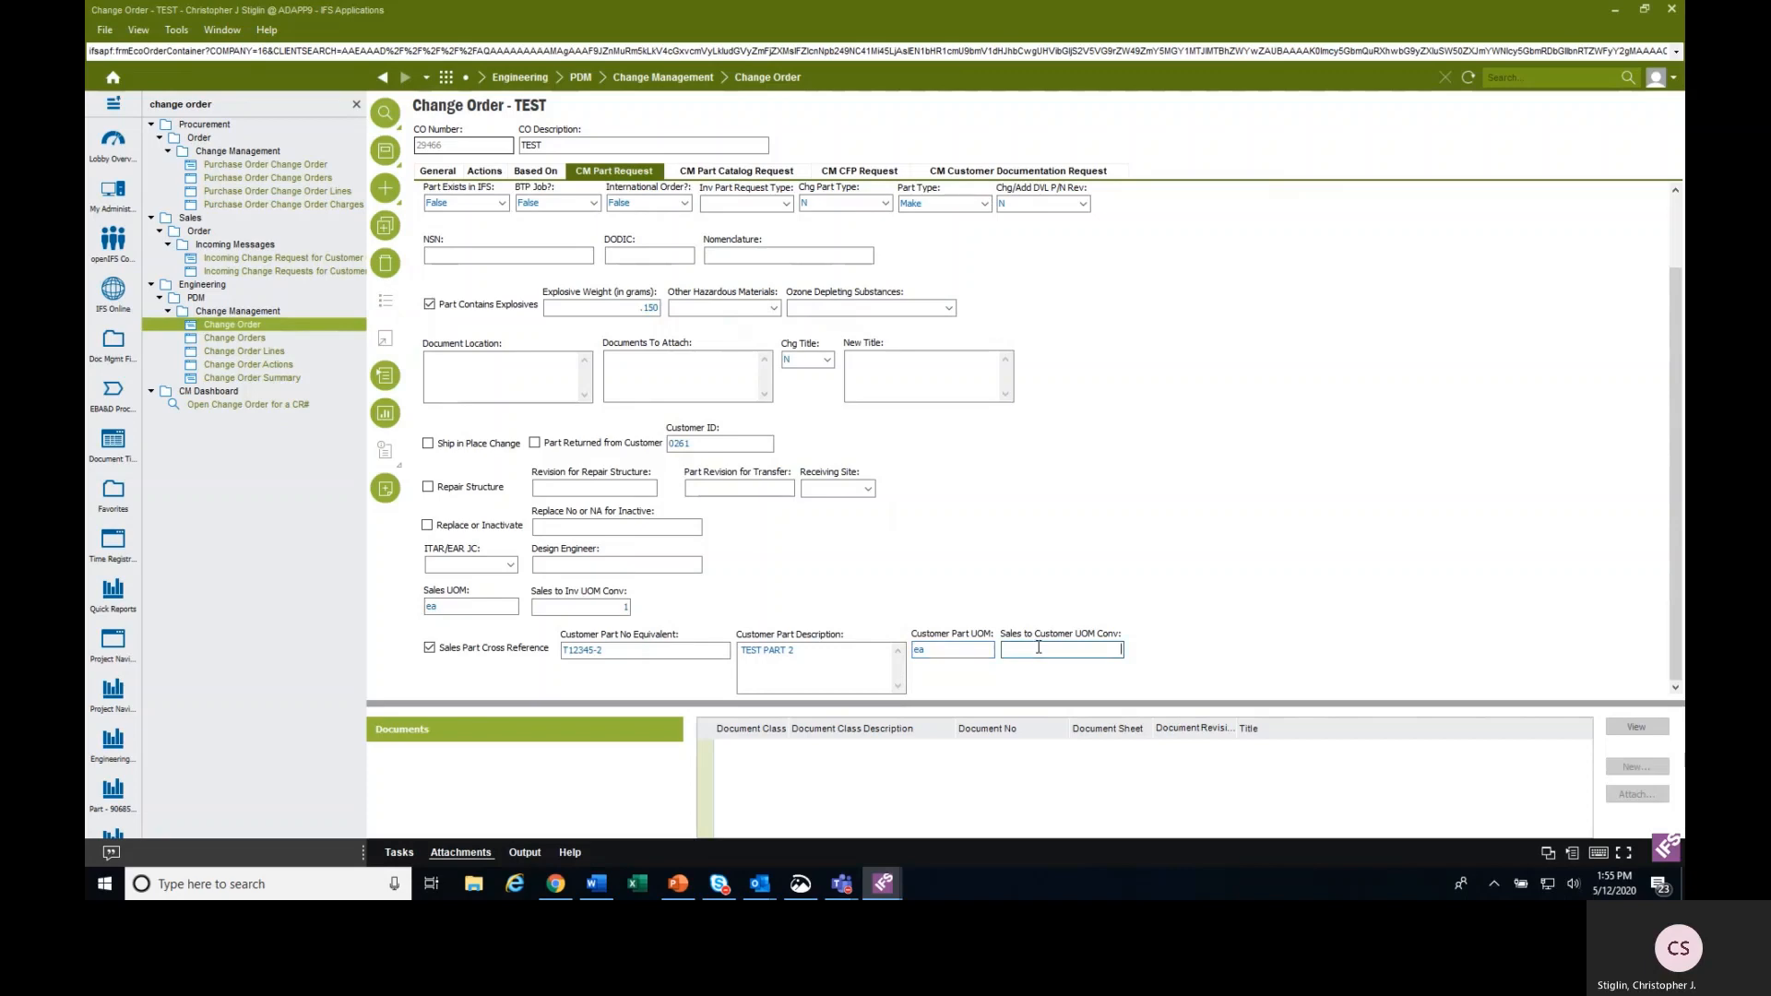
Set the part's ITAR/EAR JC classification to 1C992.h and try to save the part request.
left_click(509, 565)
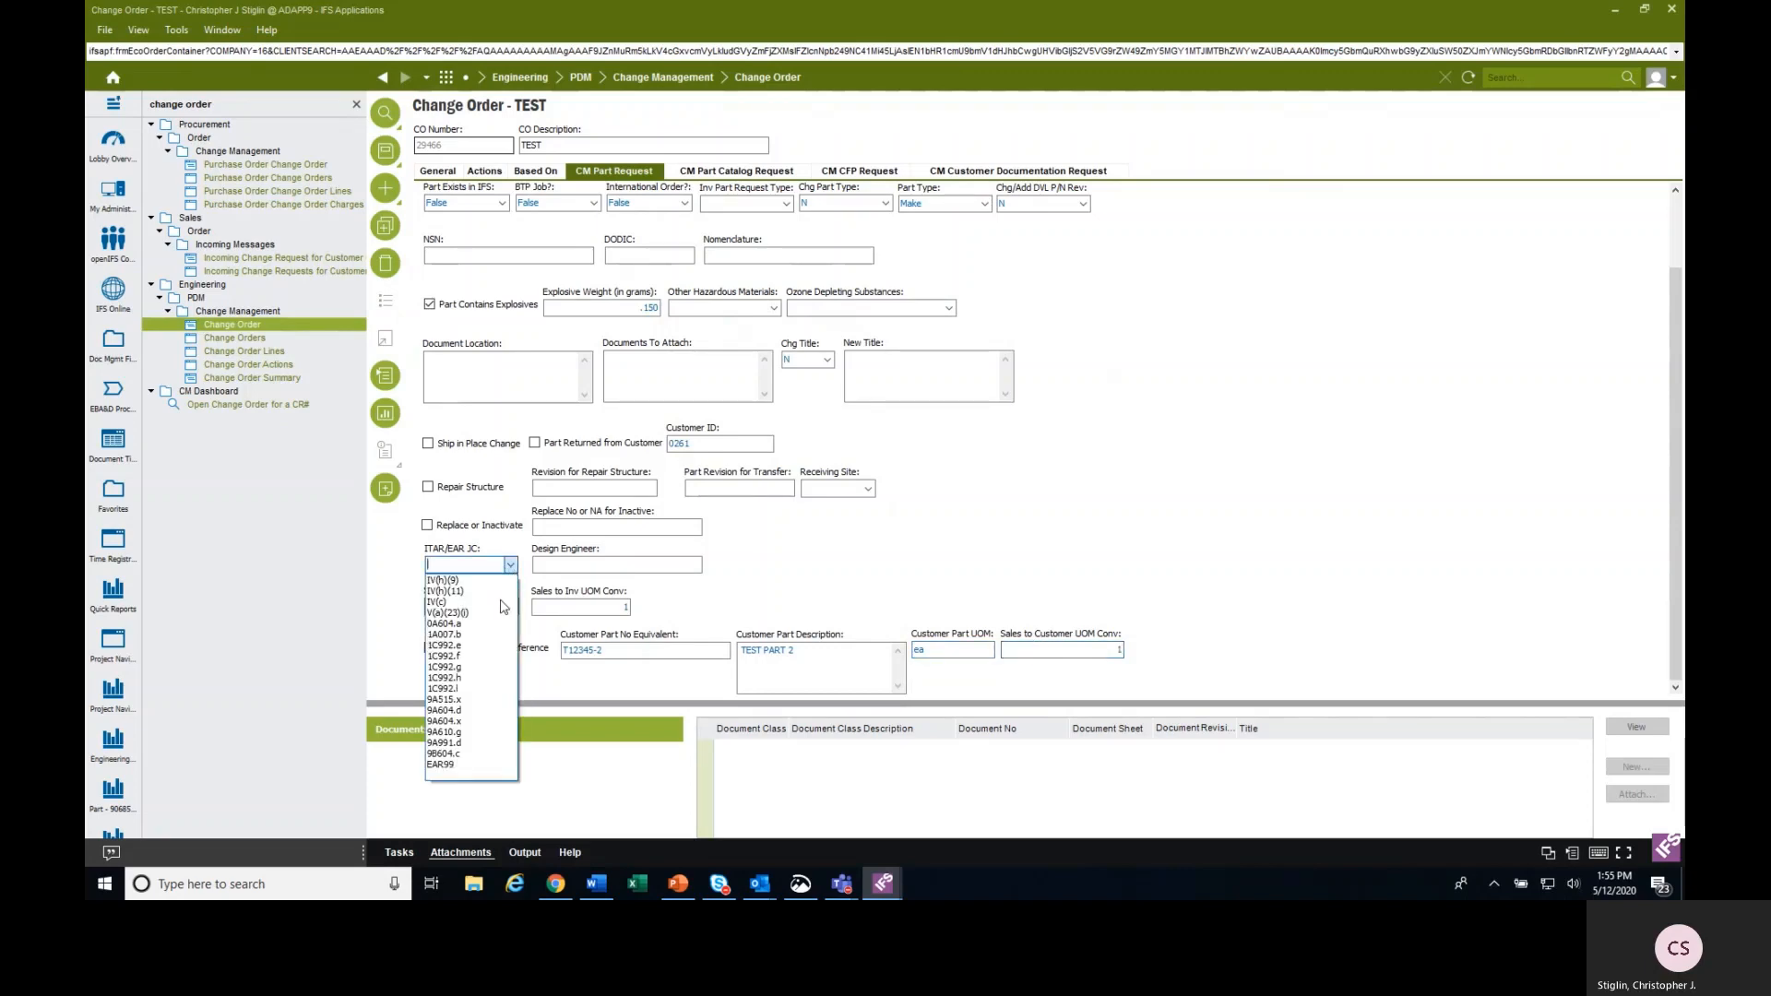
left_click(480, 678)
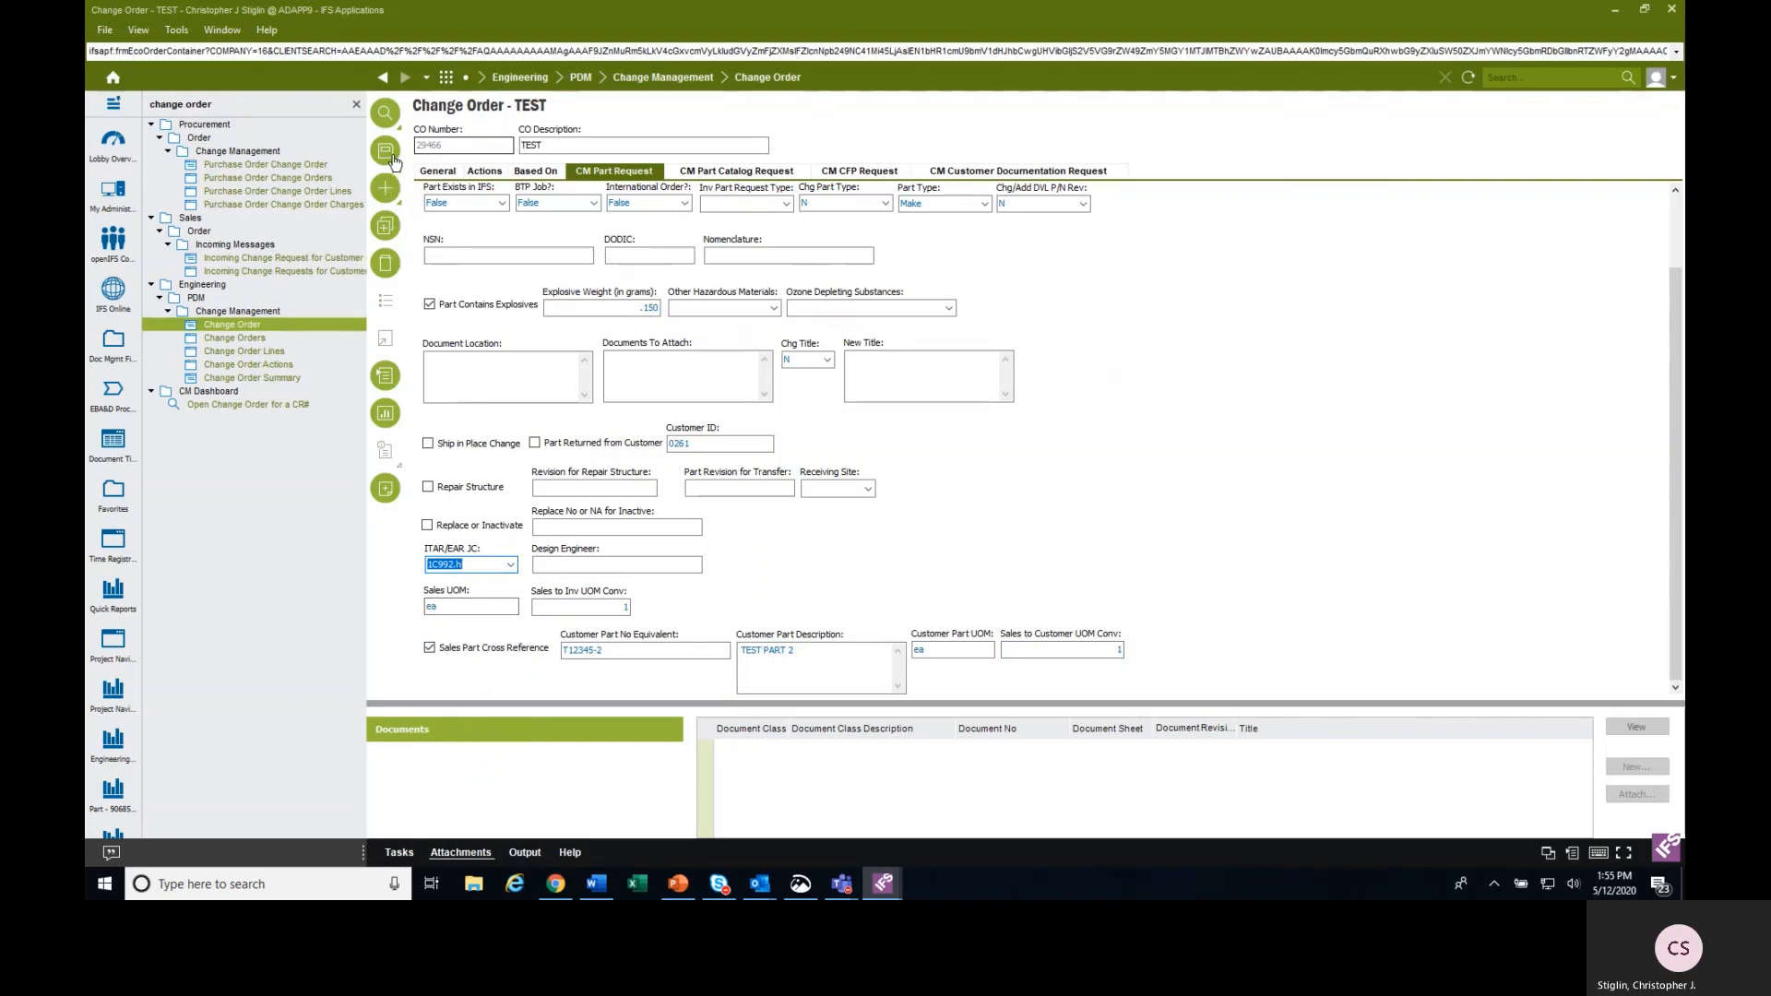
left_click(391, 158)
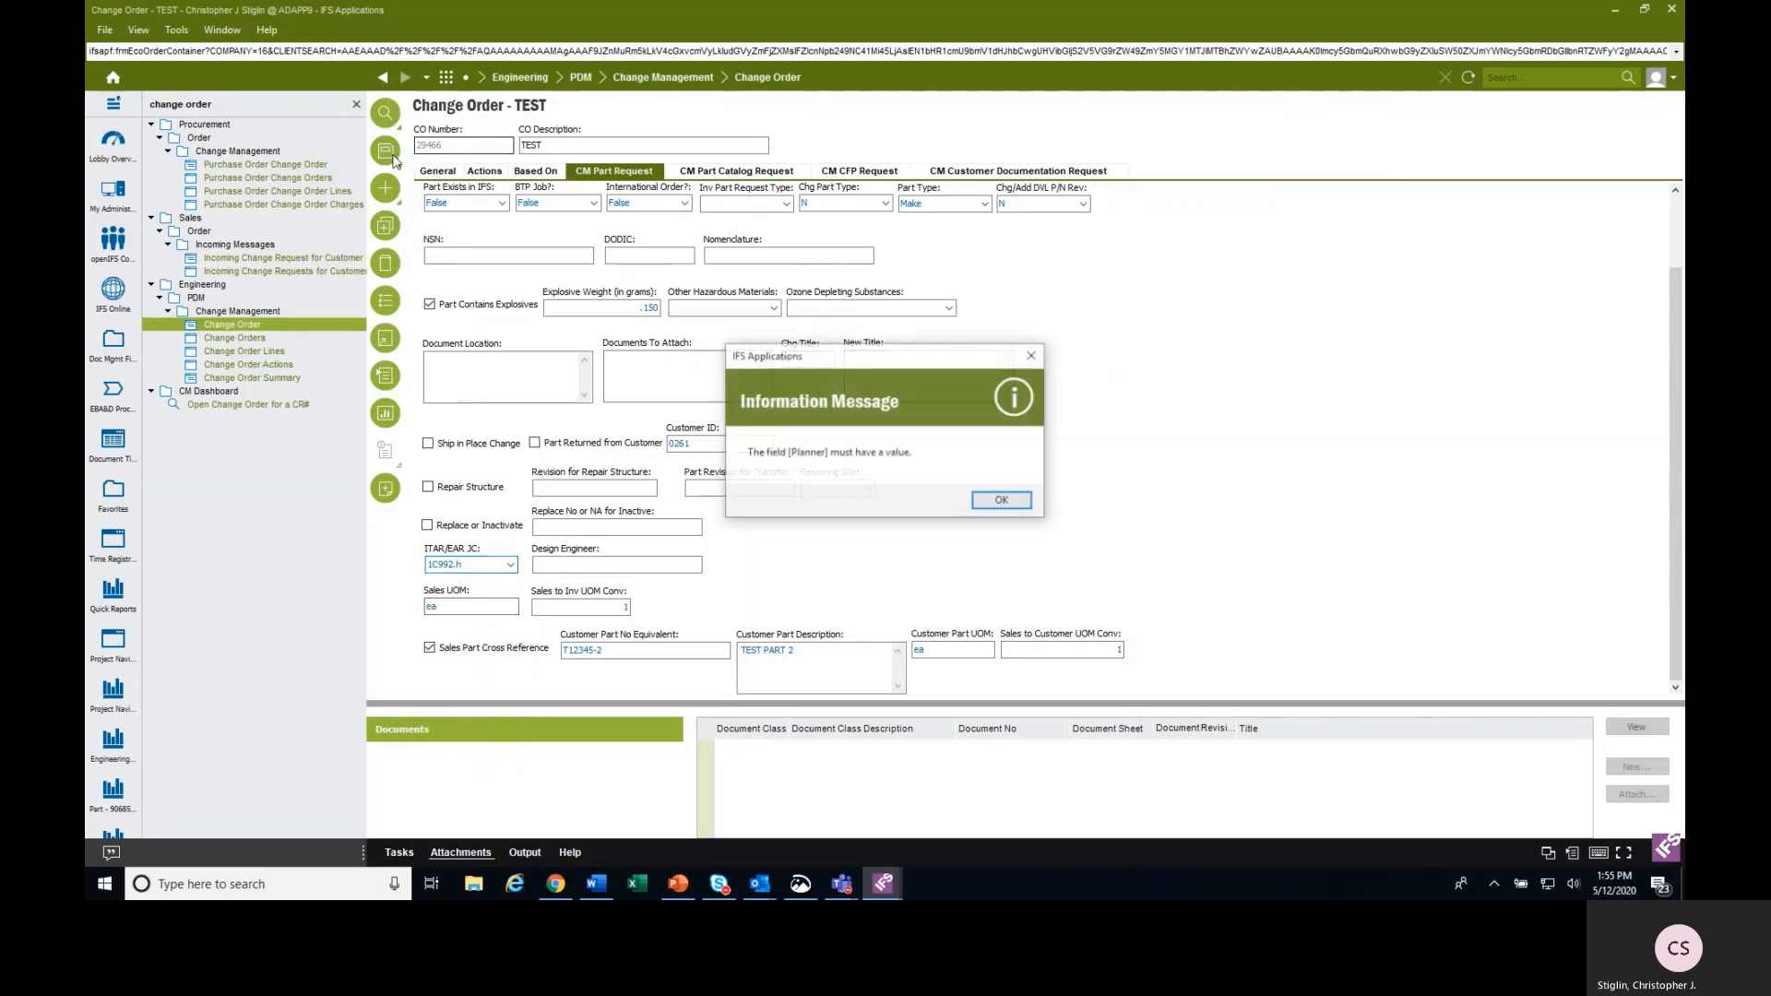
left_click(1002, 502)
Choose FCDCA as the part's planner from the list of values and save the part request.
scroll(842, 258, "up", 2)
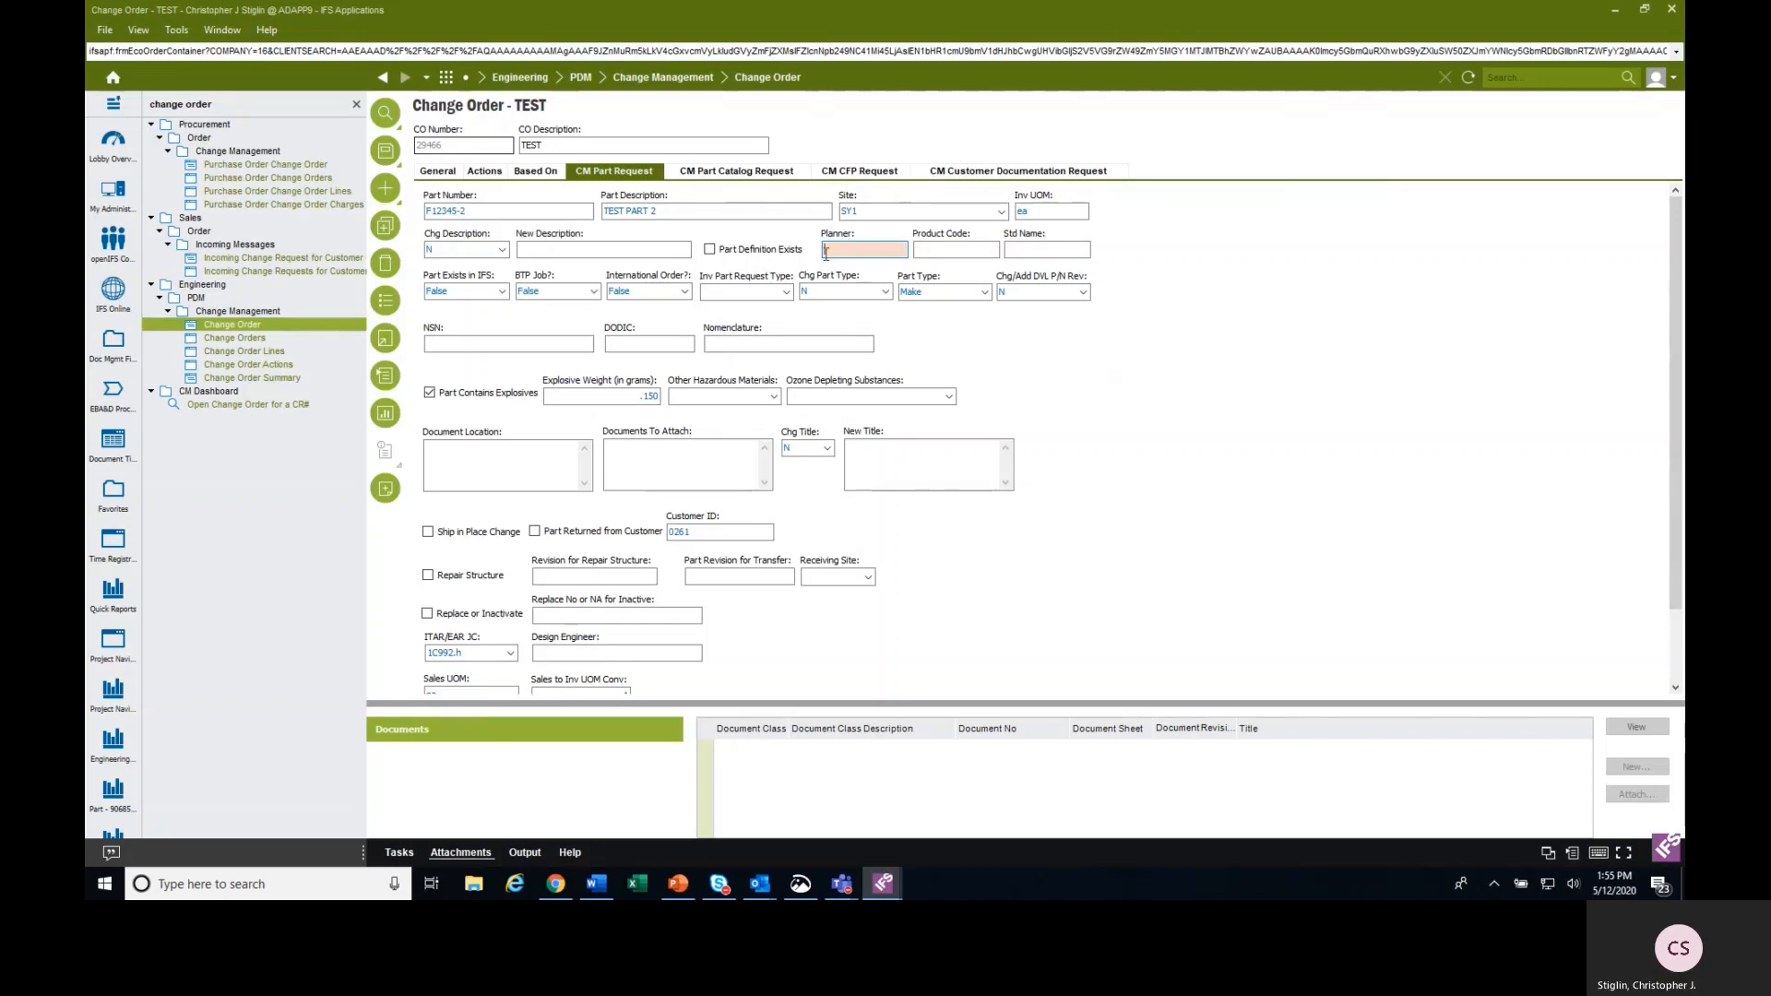
left_click(378, 303)
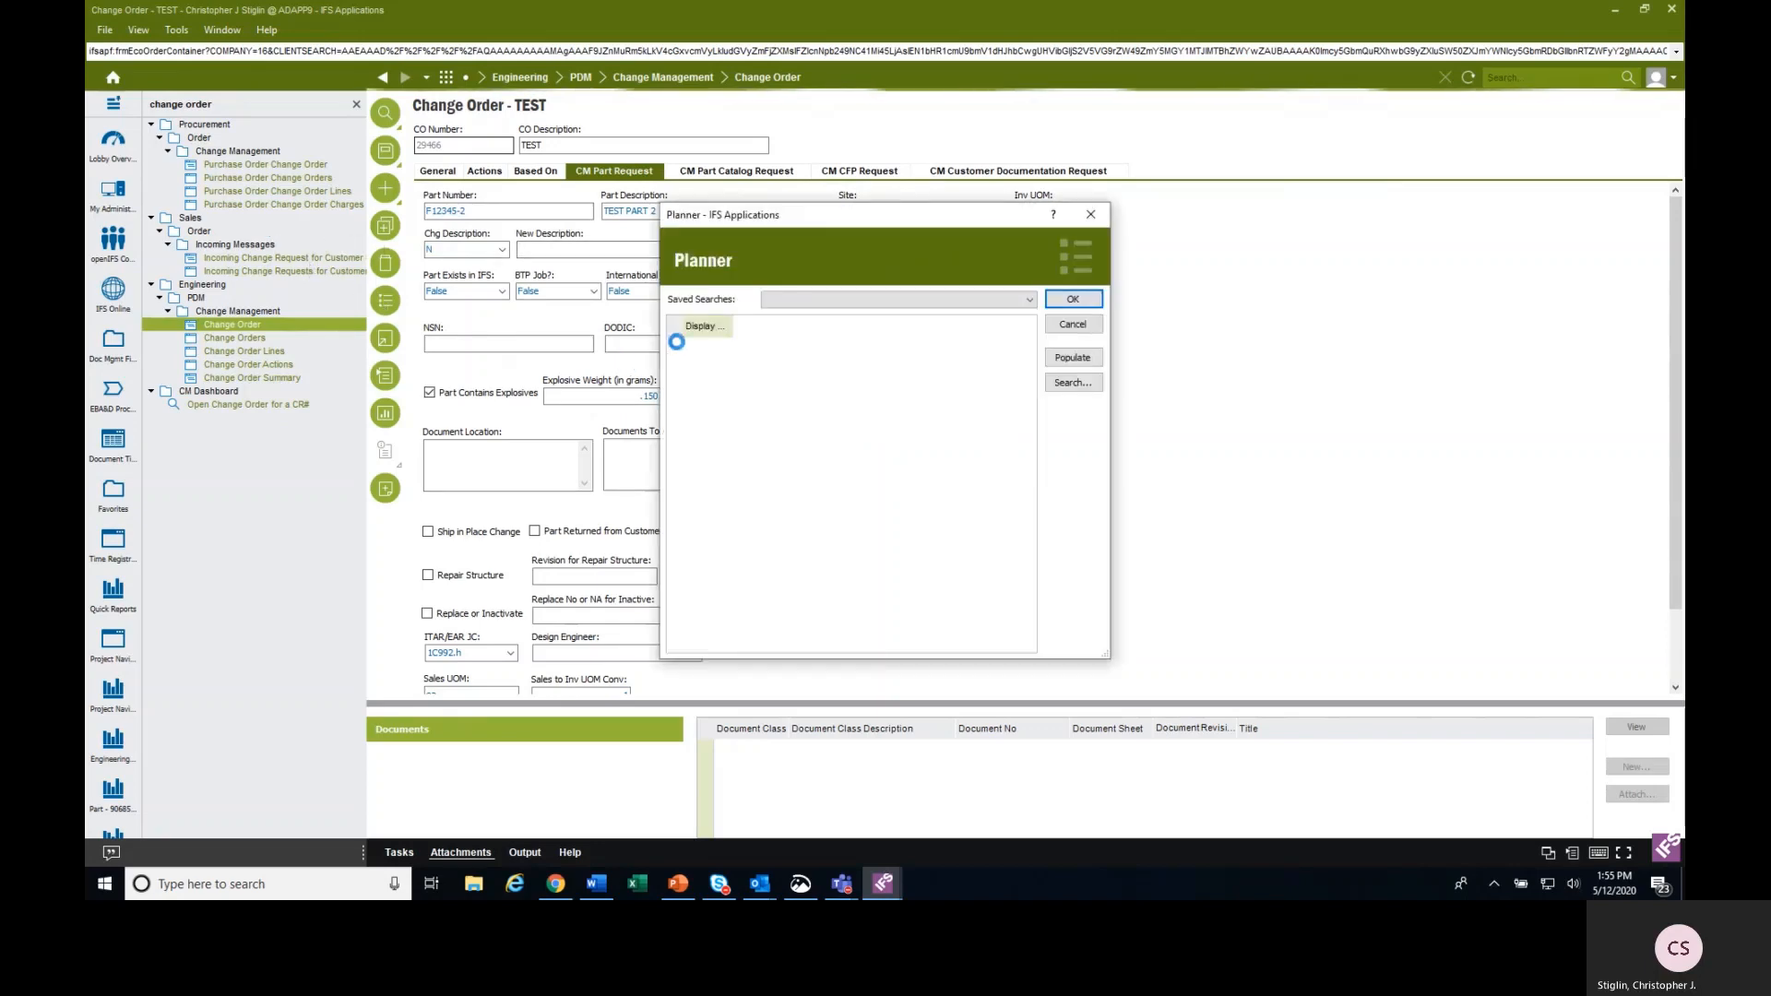
left_click(712, 392)
left_click(1070, 299)
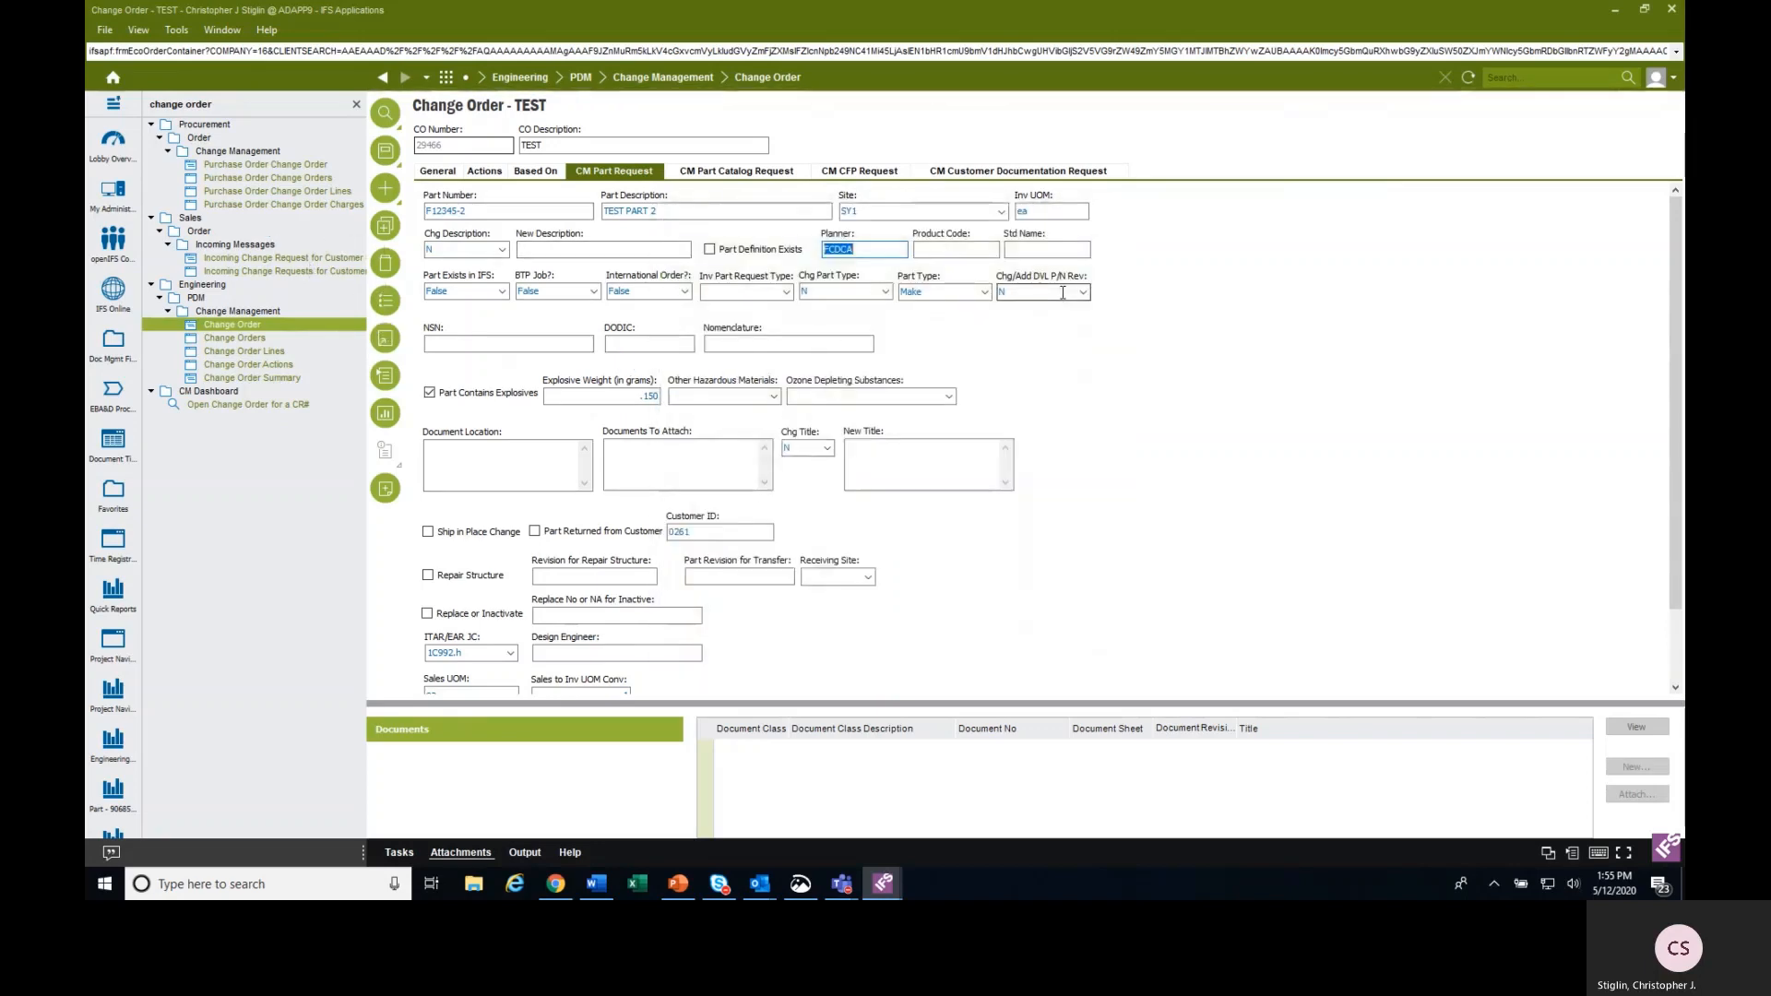
left_click(383, 153)
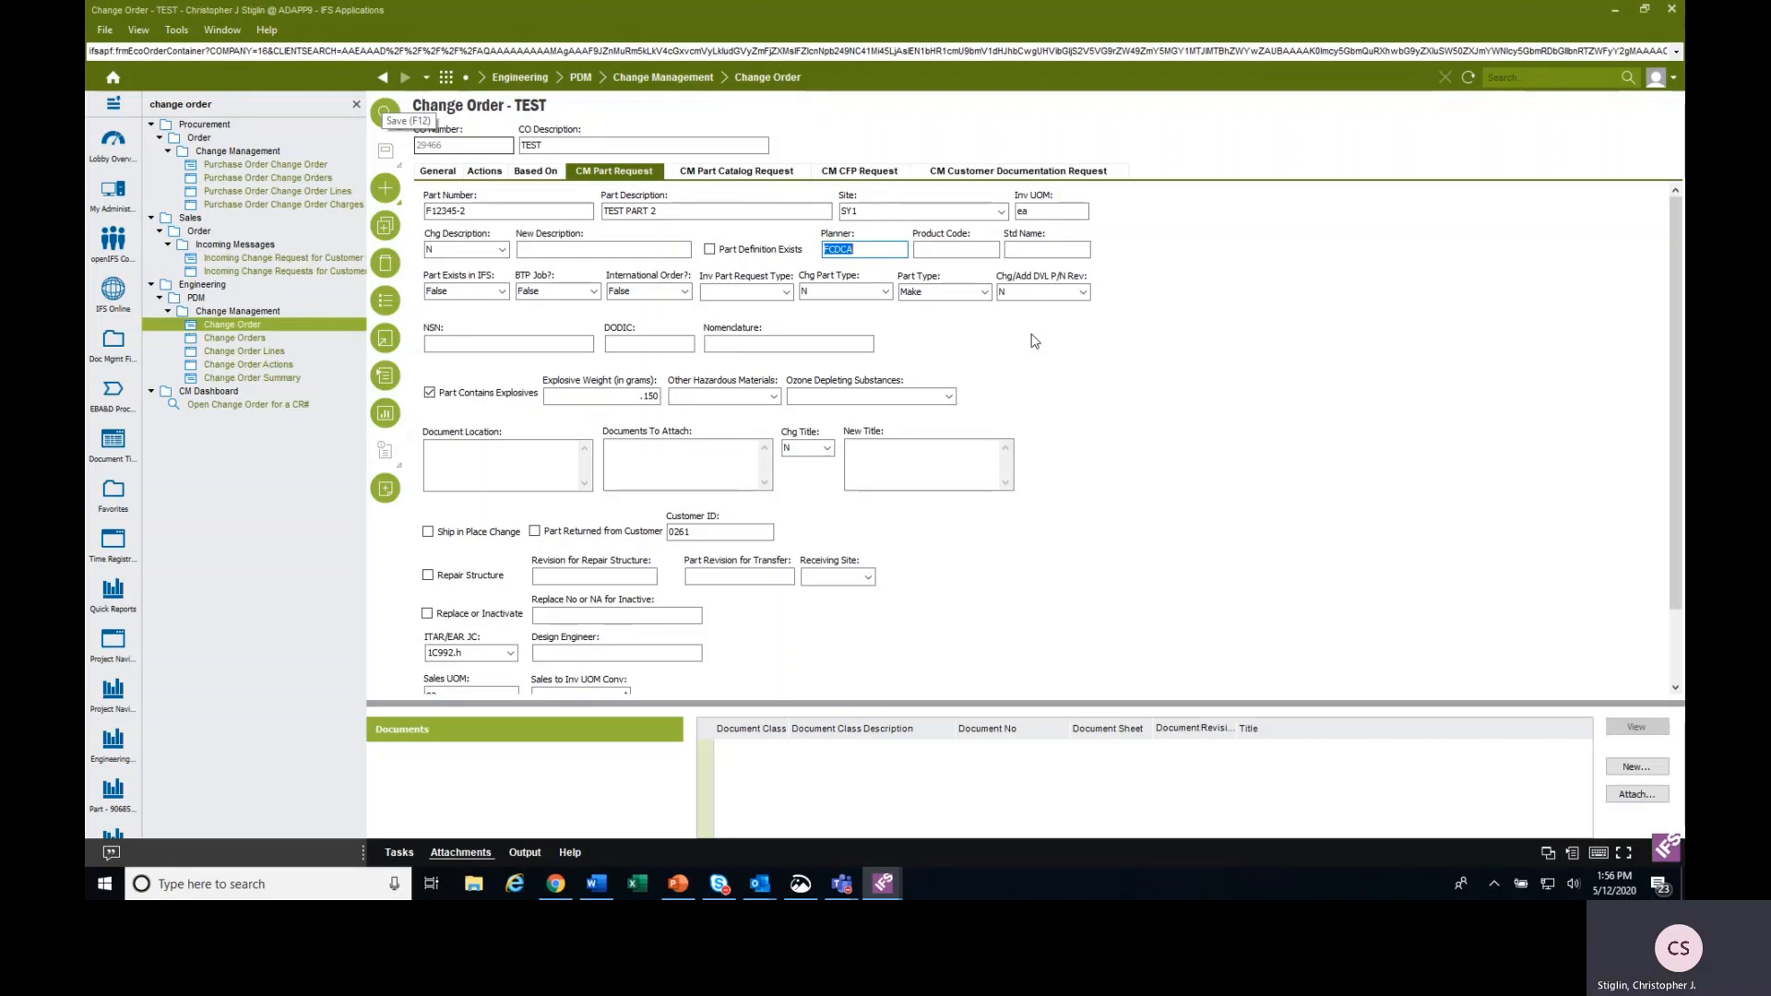
Review the selected and available CM Request Type options in the change order's general details.
left_click(452, 171)
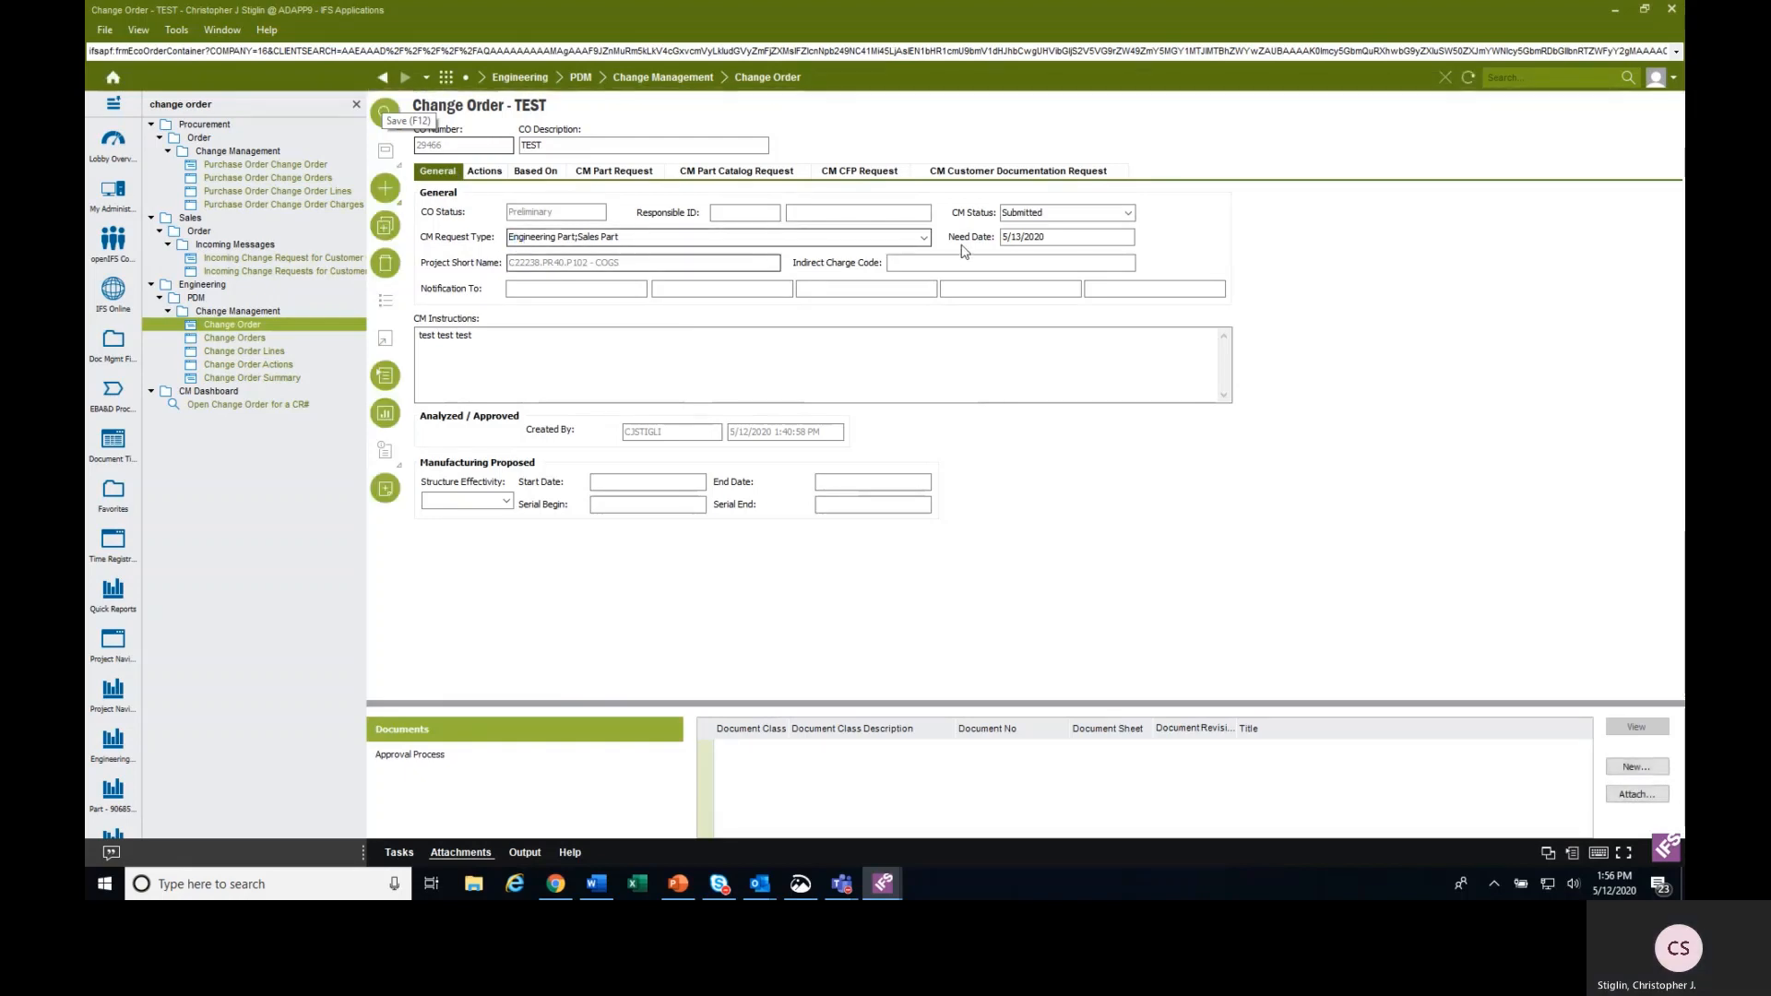
left_click(925, 238)
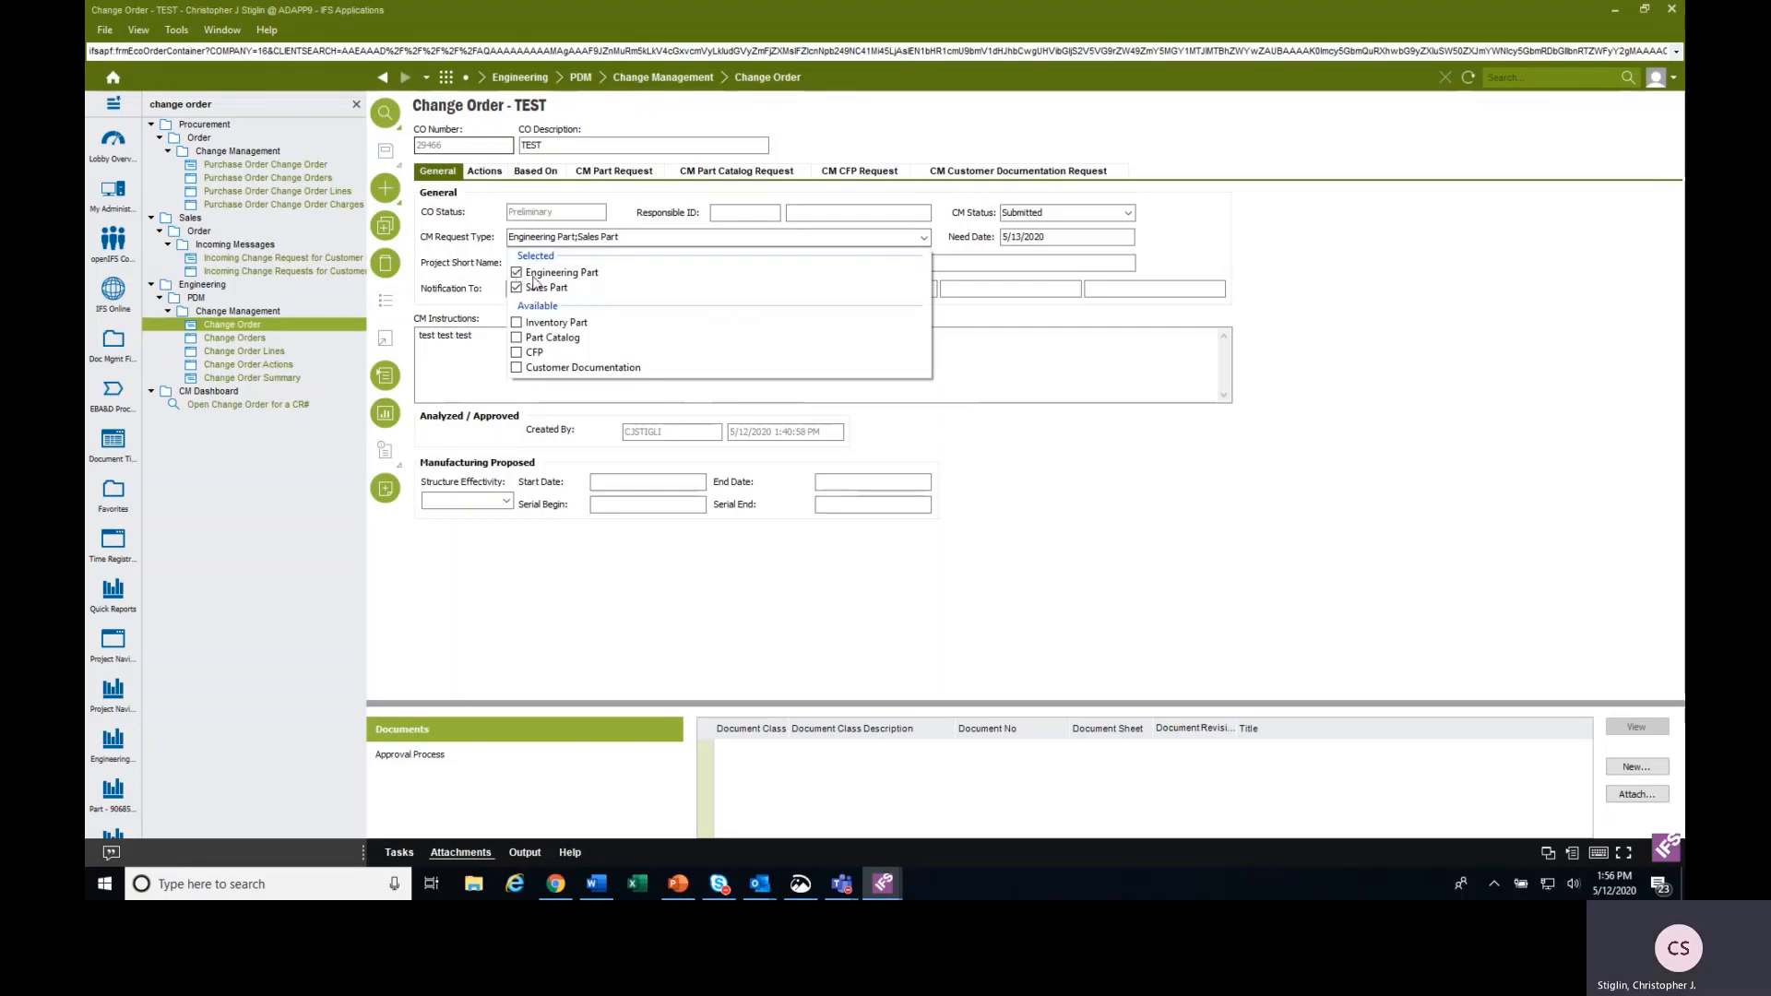
left_click(1278, 232)
left_click(613, 171)
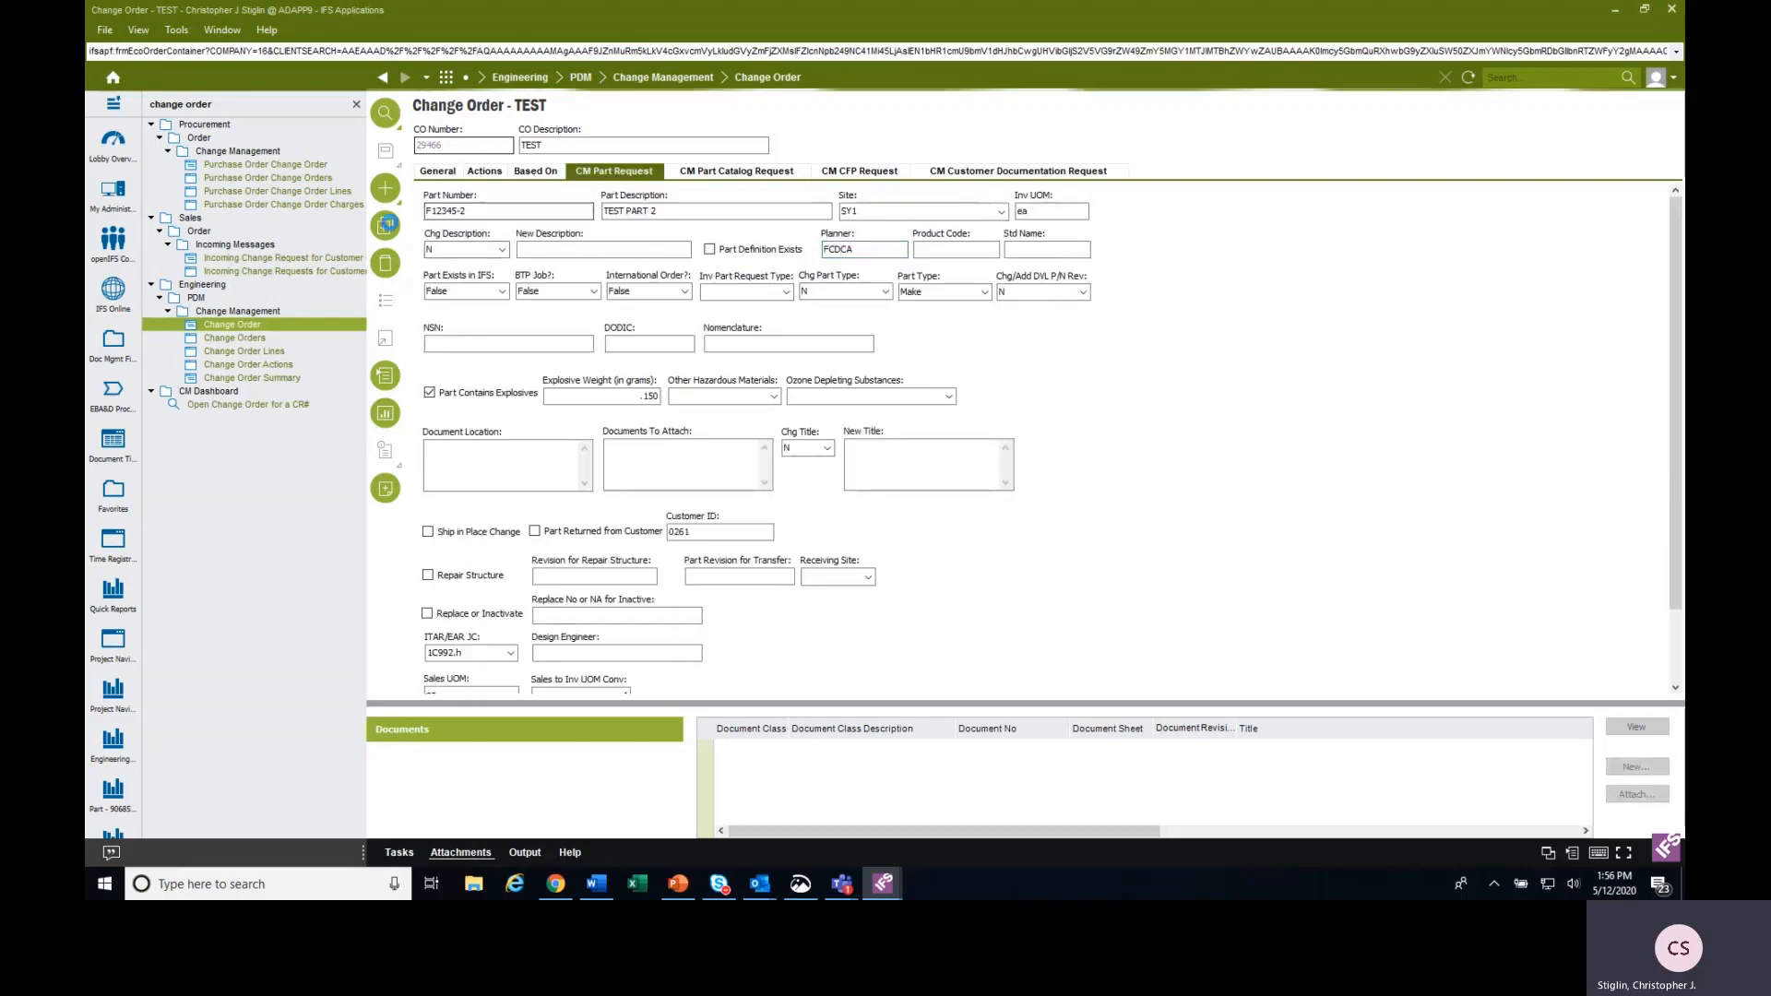
left_click(385, 191)
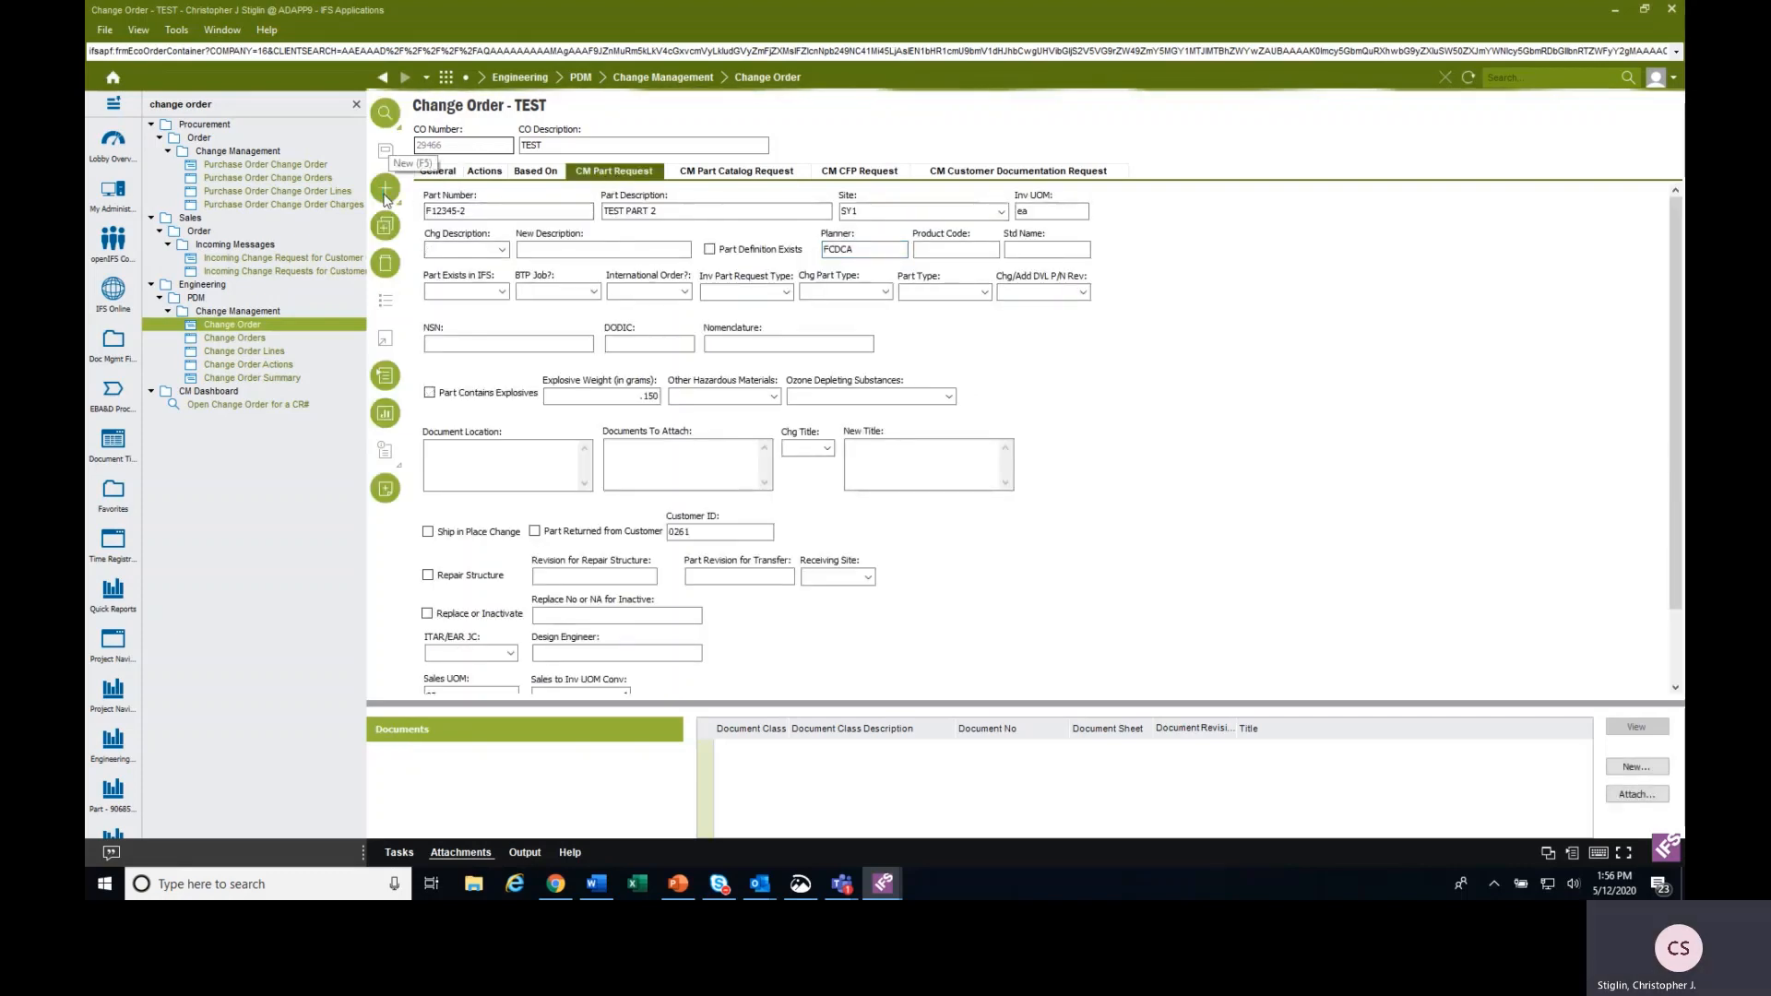
left_click(386, 191)
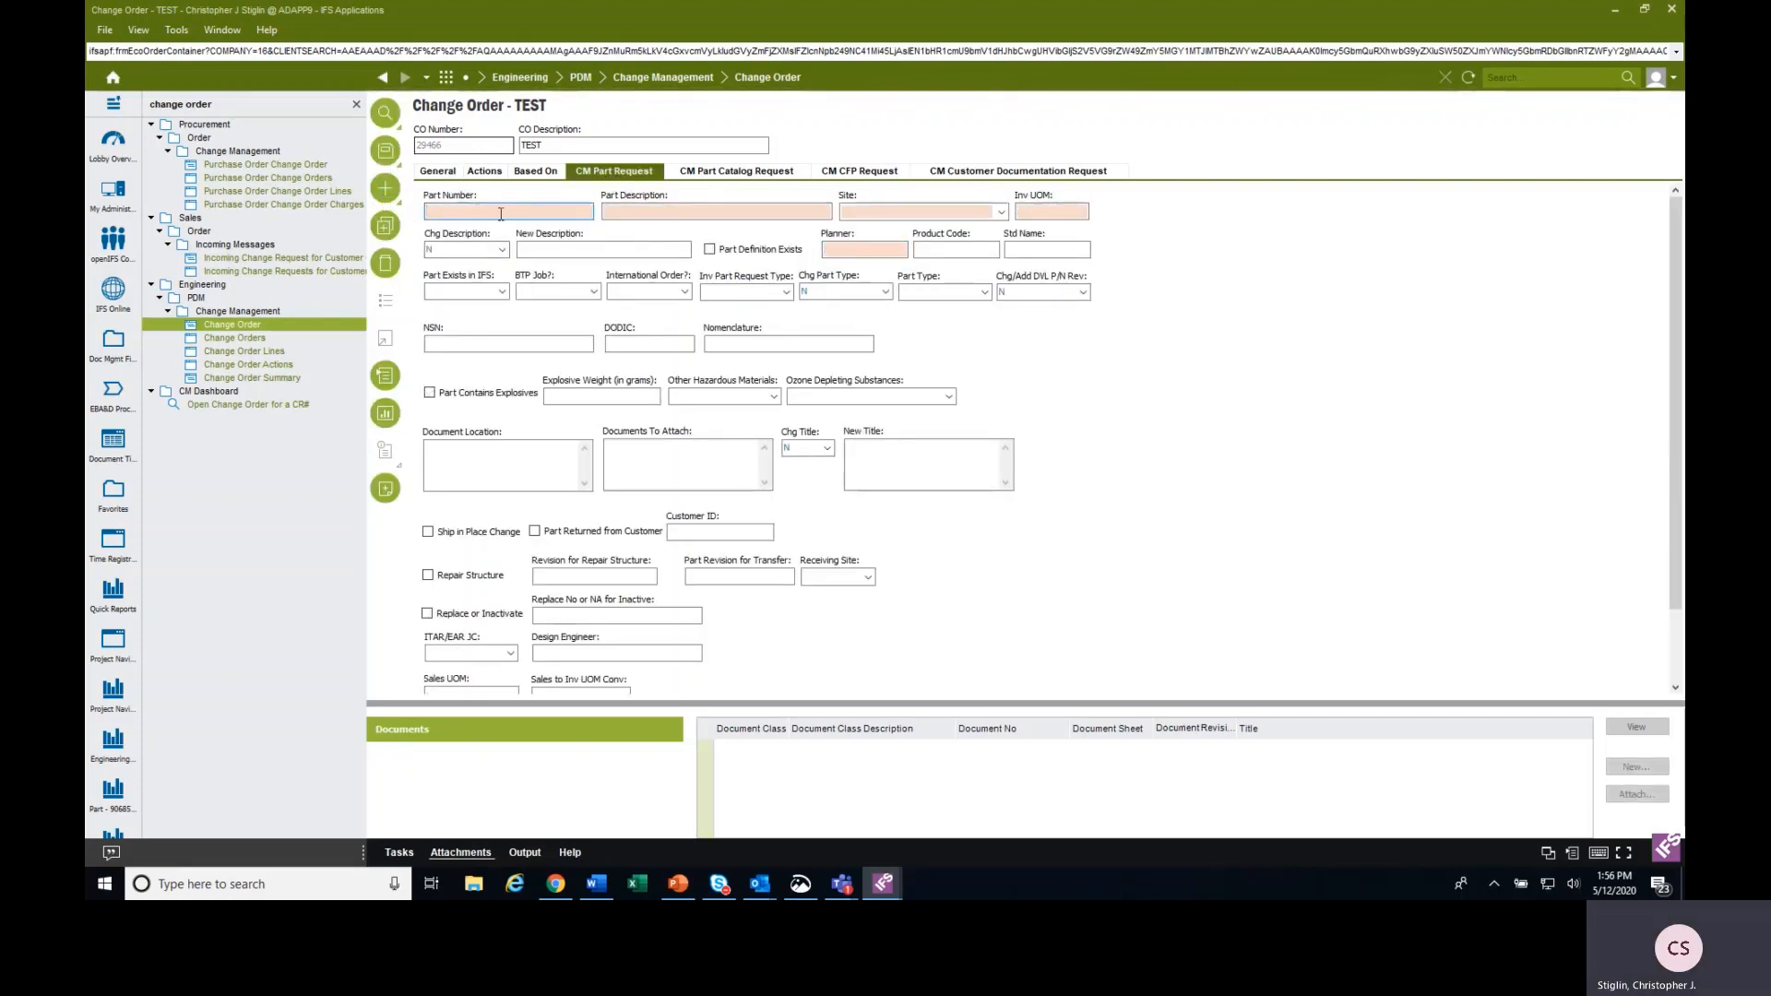
left_click(723, 463)
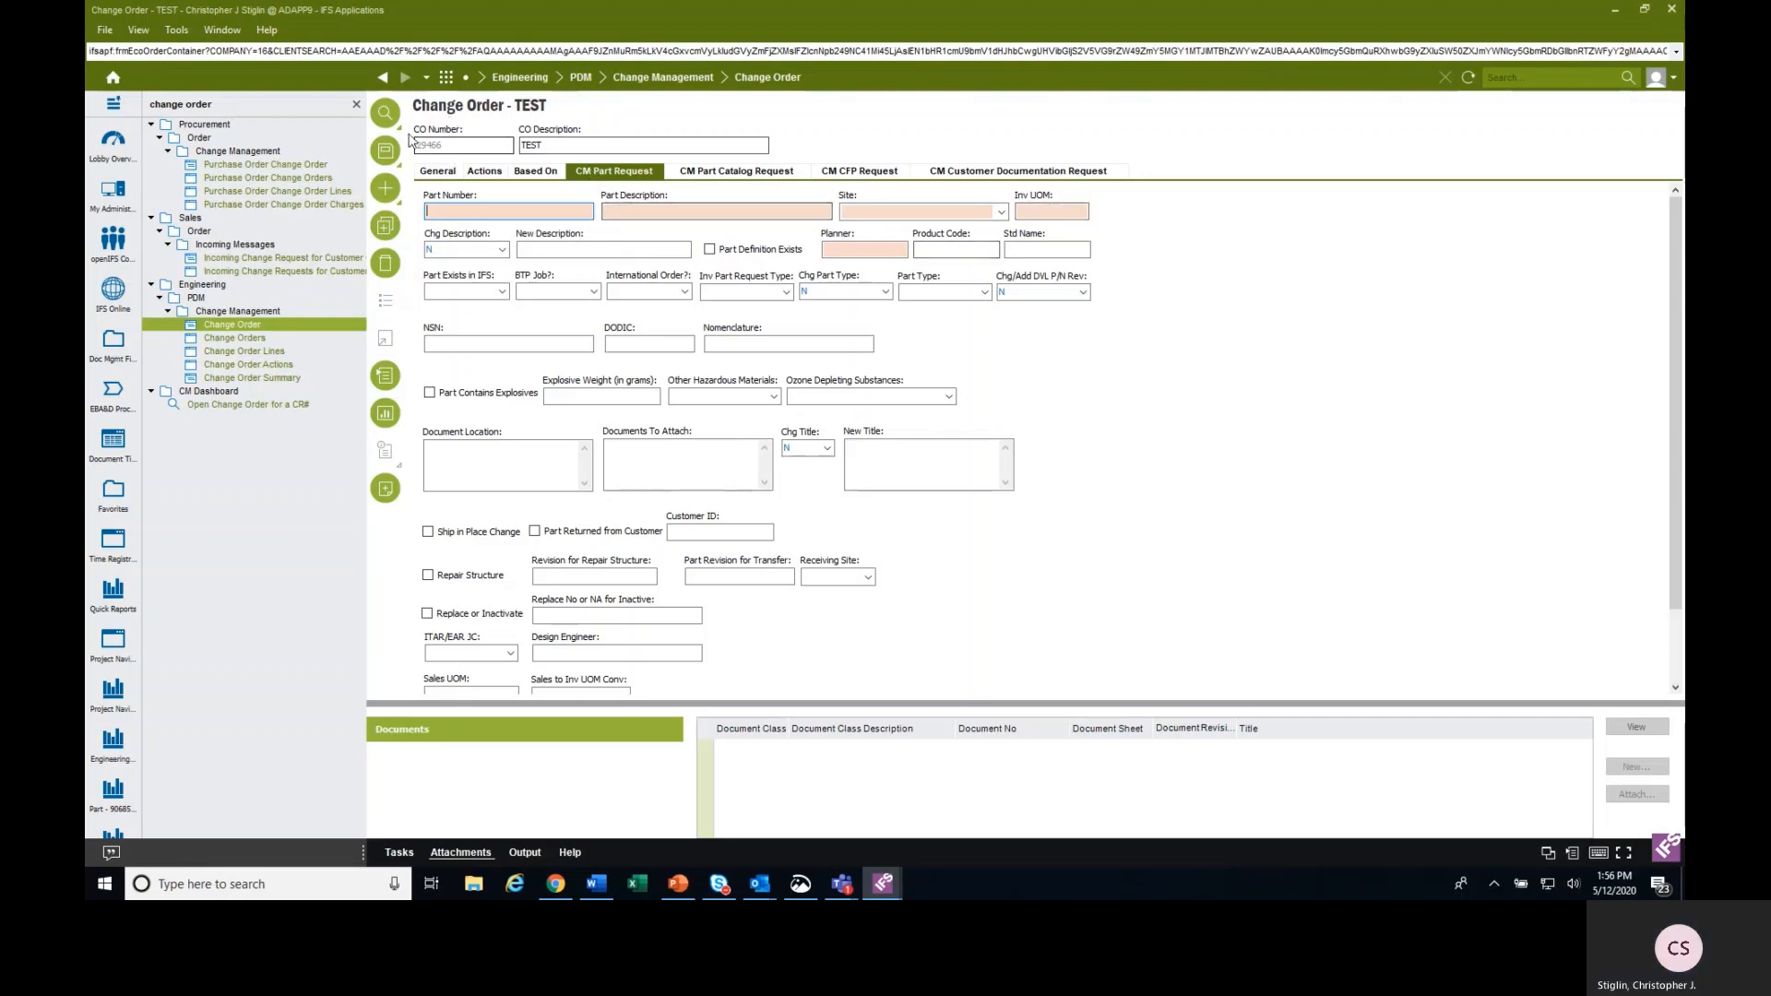
left_click(384, 258)
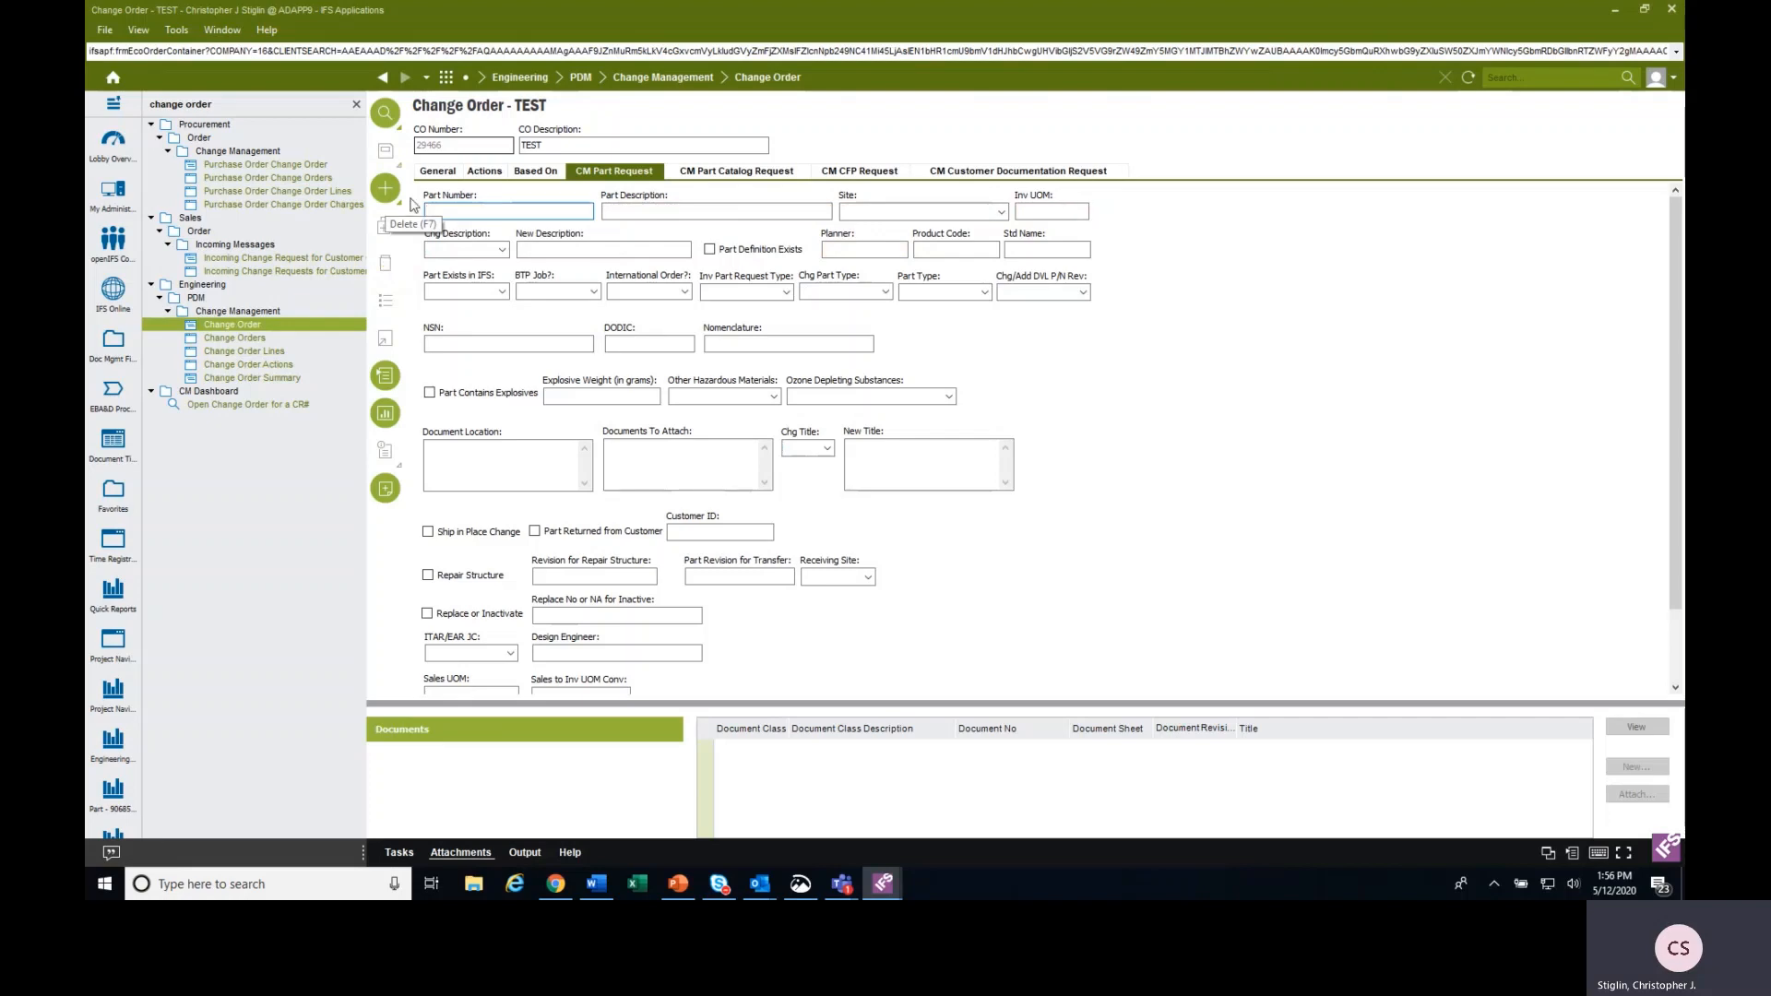
left_click(1468, 80)
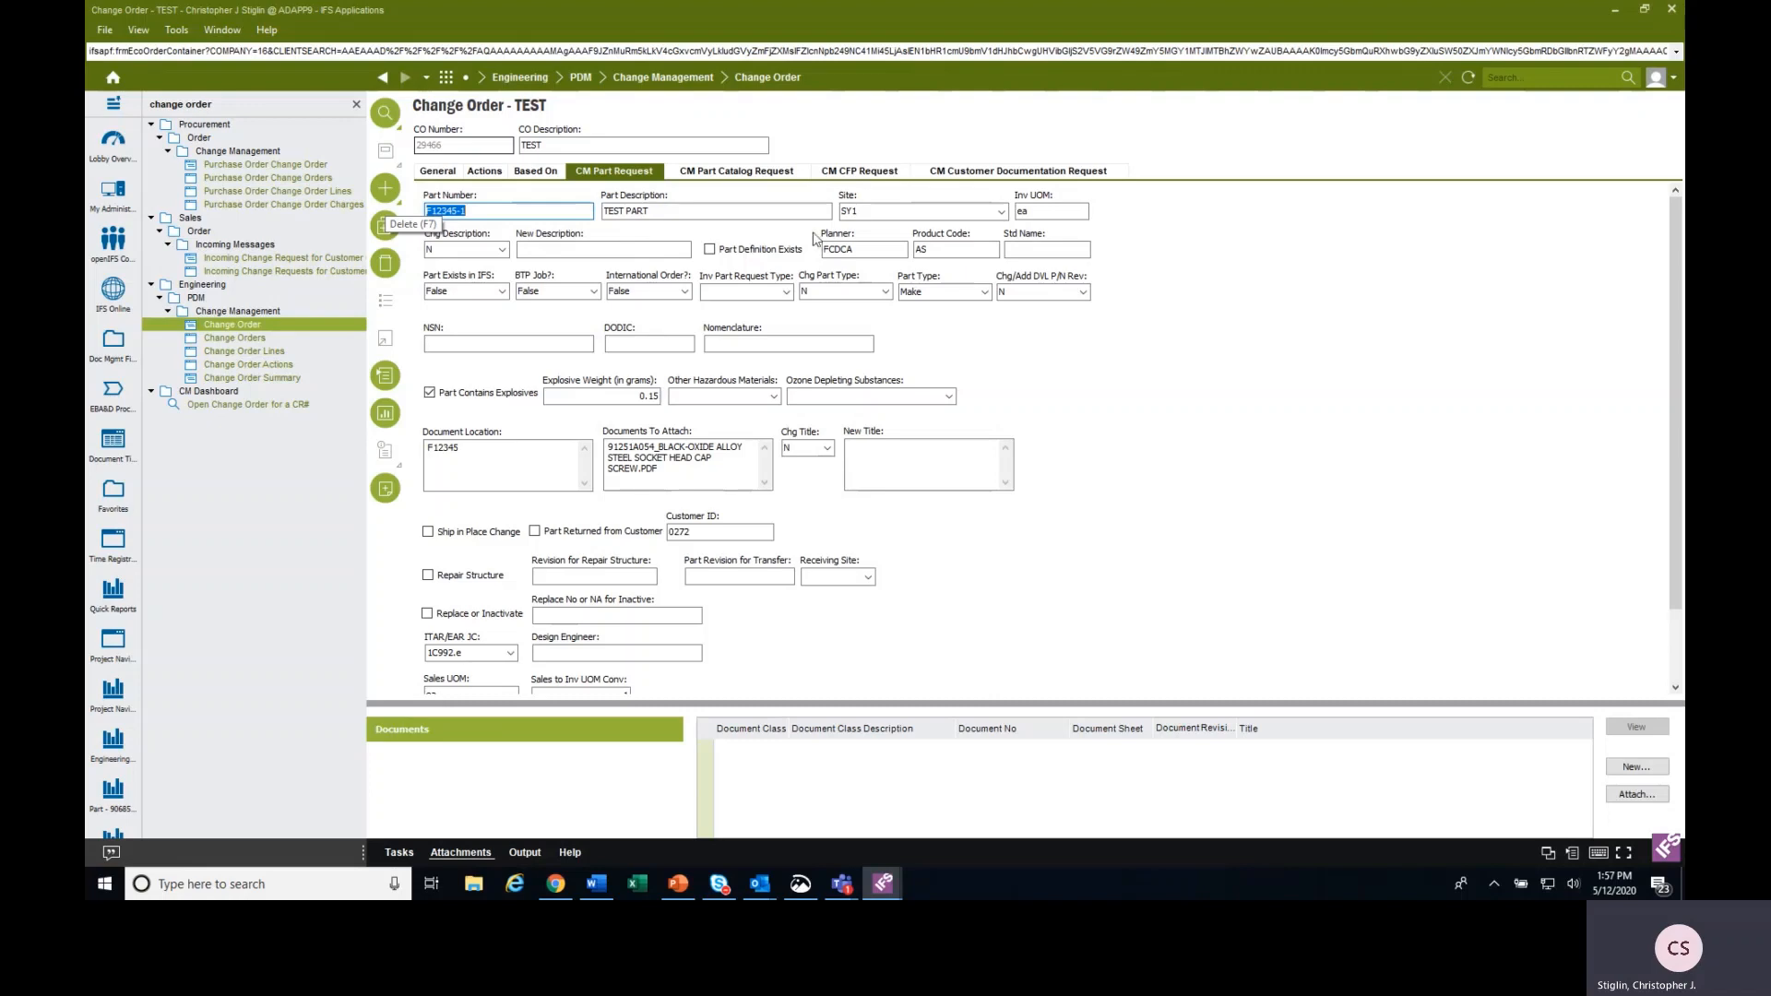
Return to the change order's general details and review the available CM Status options.
left_click(438, 170)
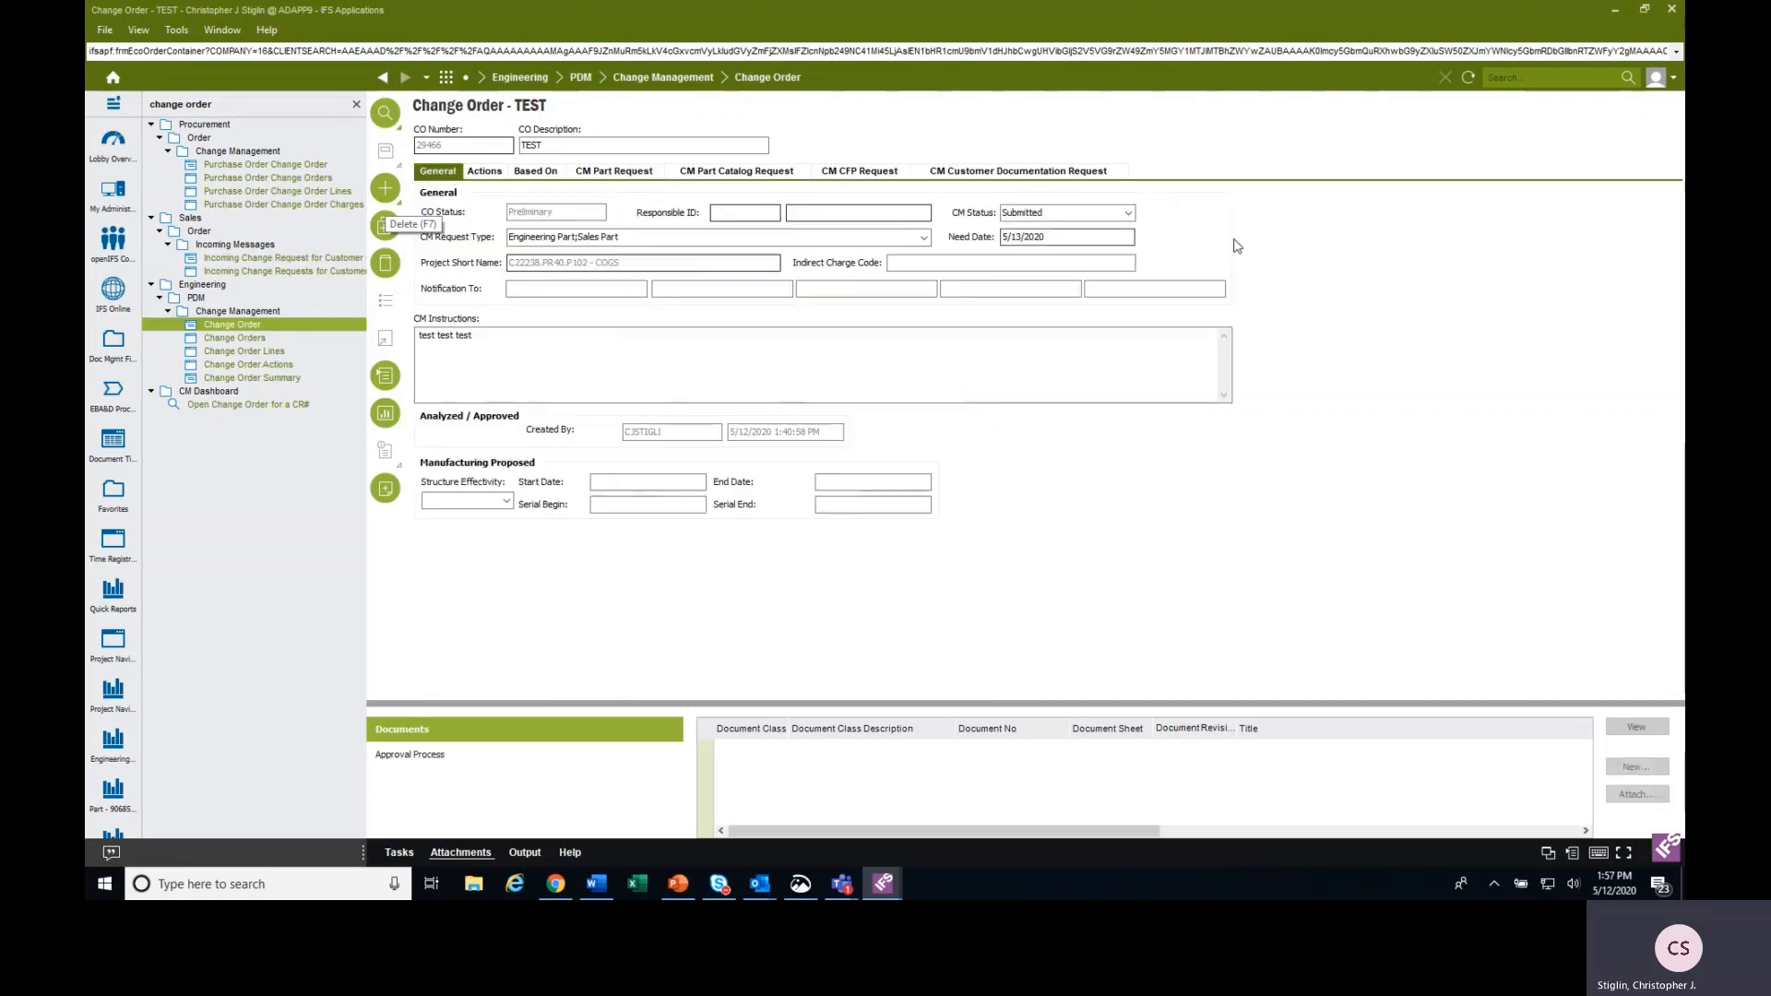
left_click(1128, 213)
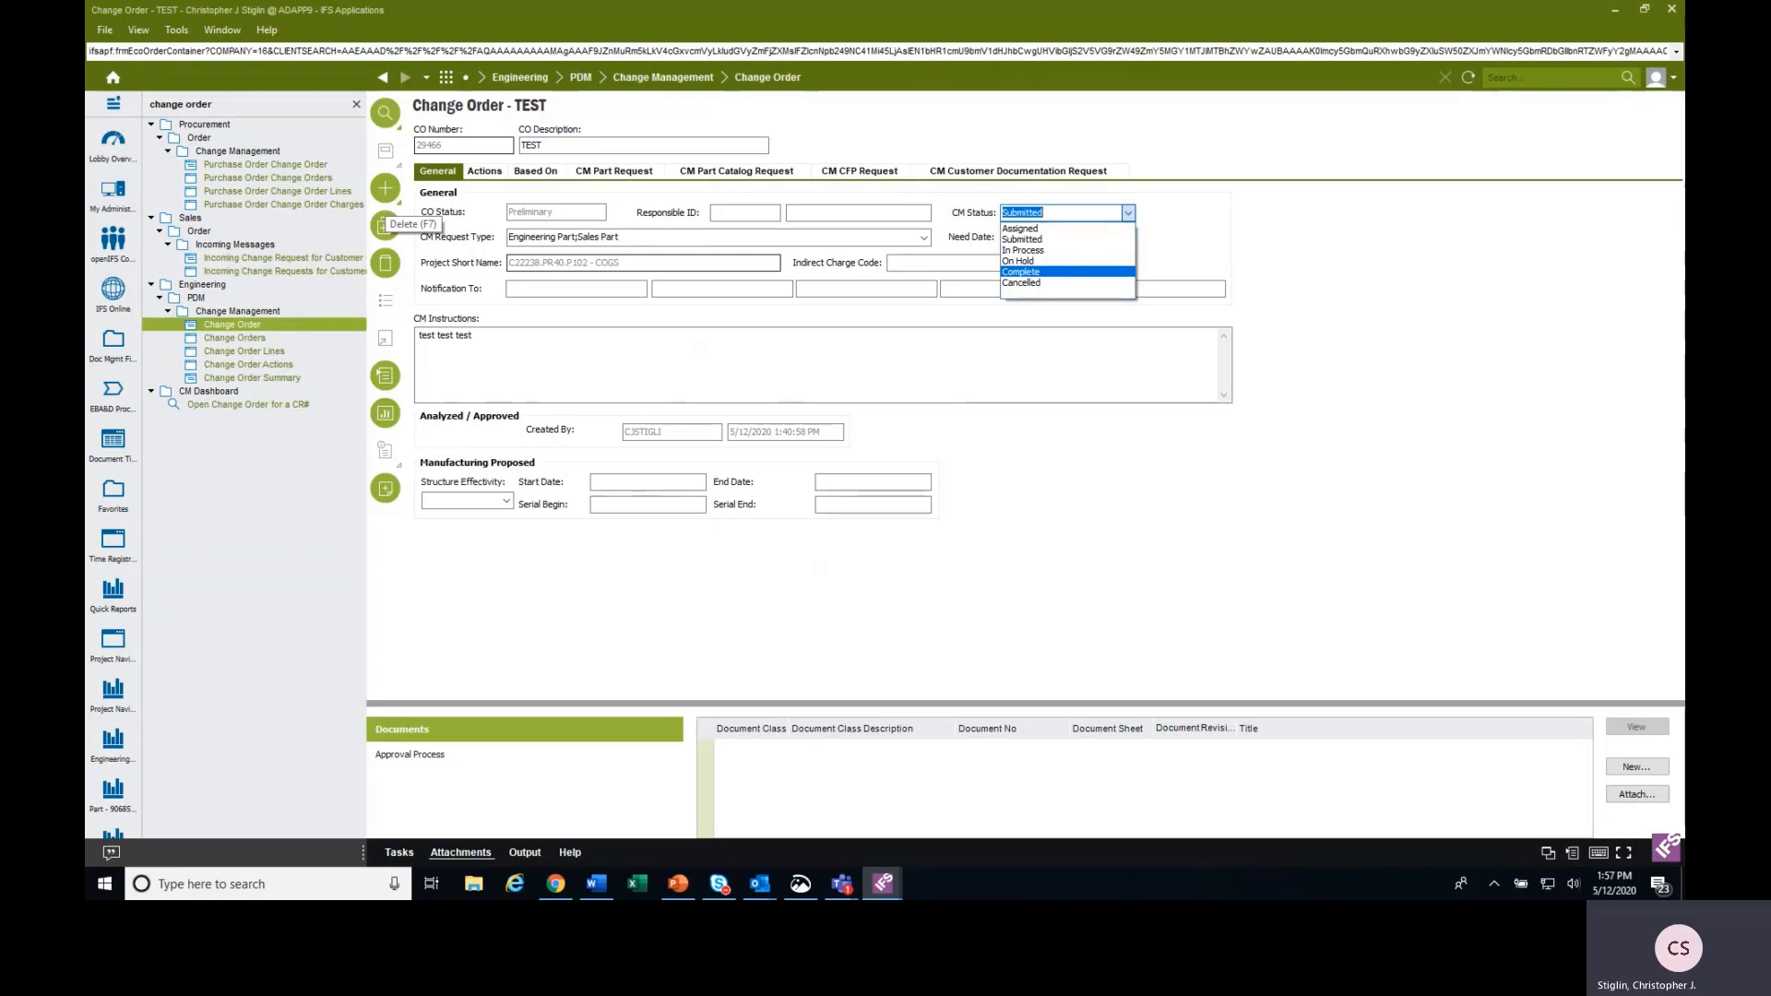
left_click(445, 146)
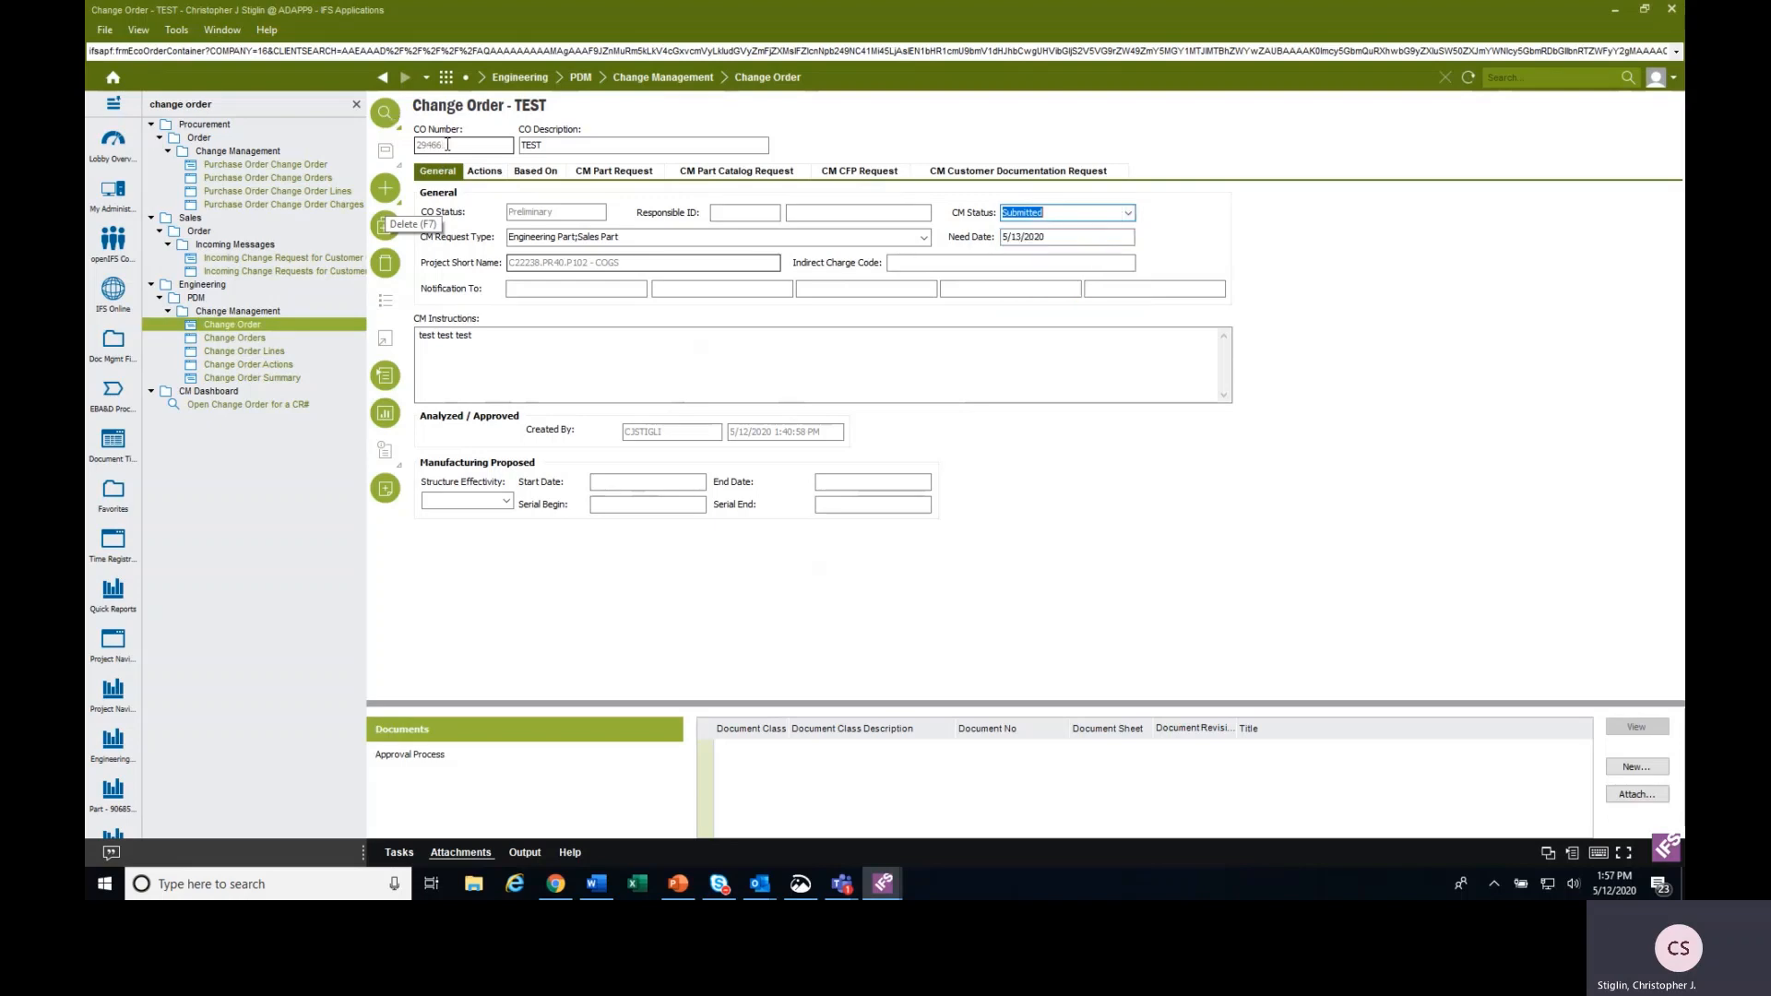
Copy the change order's CO Number and use it as the CO Number condition to search for that change order.
left_click_drag(445, 145, 415, 148)
right_click(418, 150)
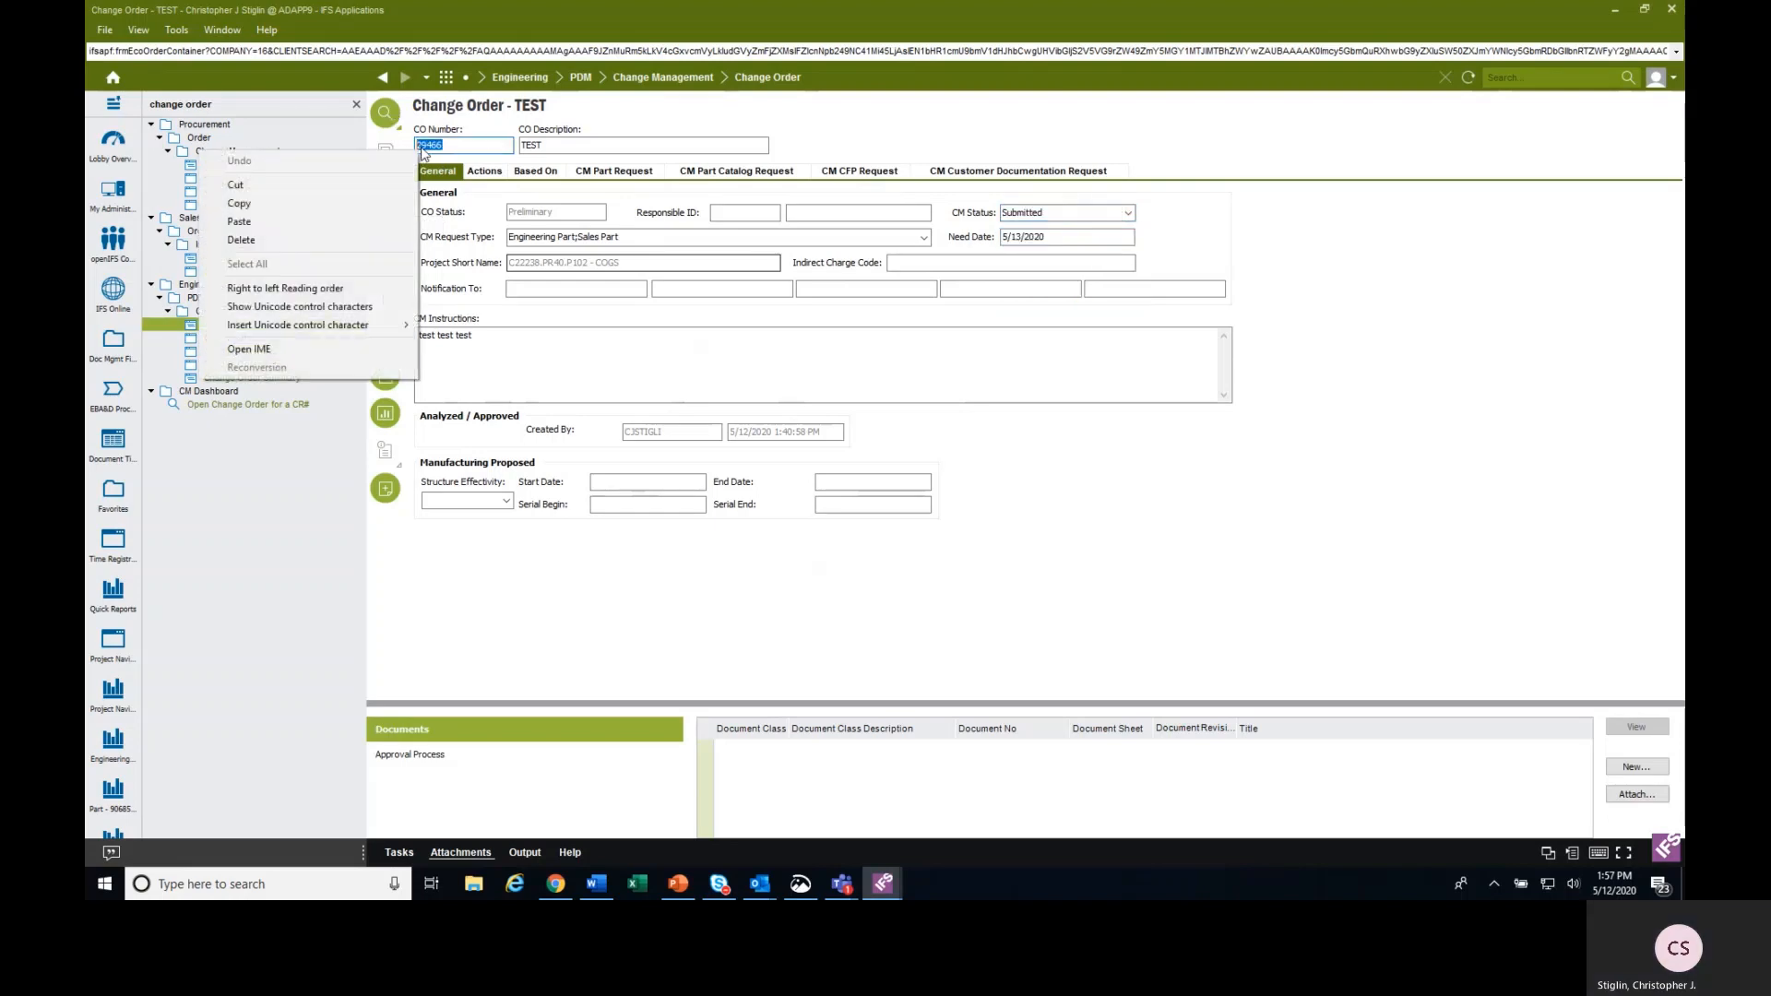
left_click(347, 203)
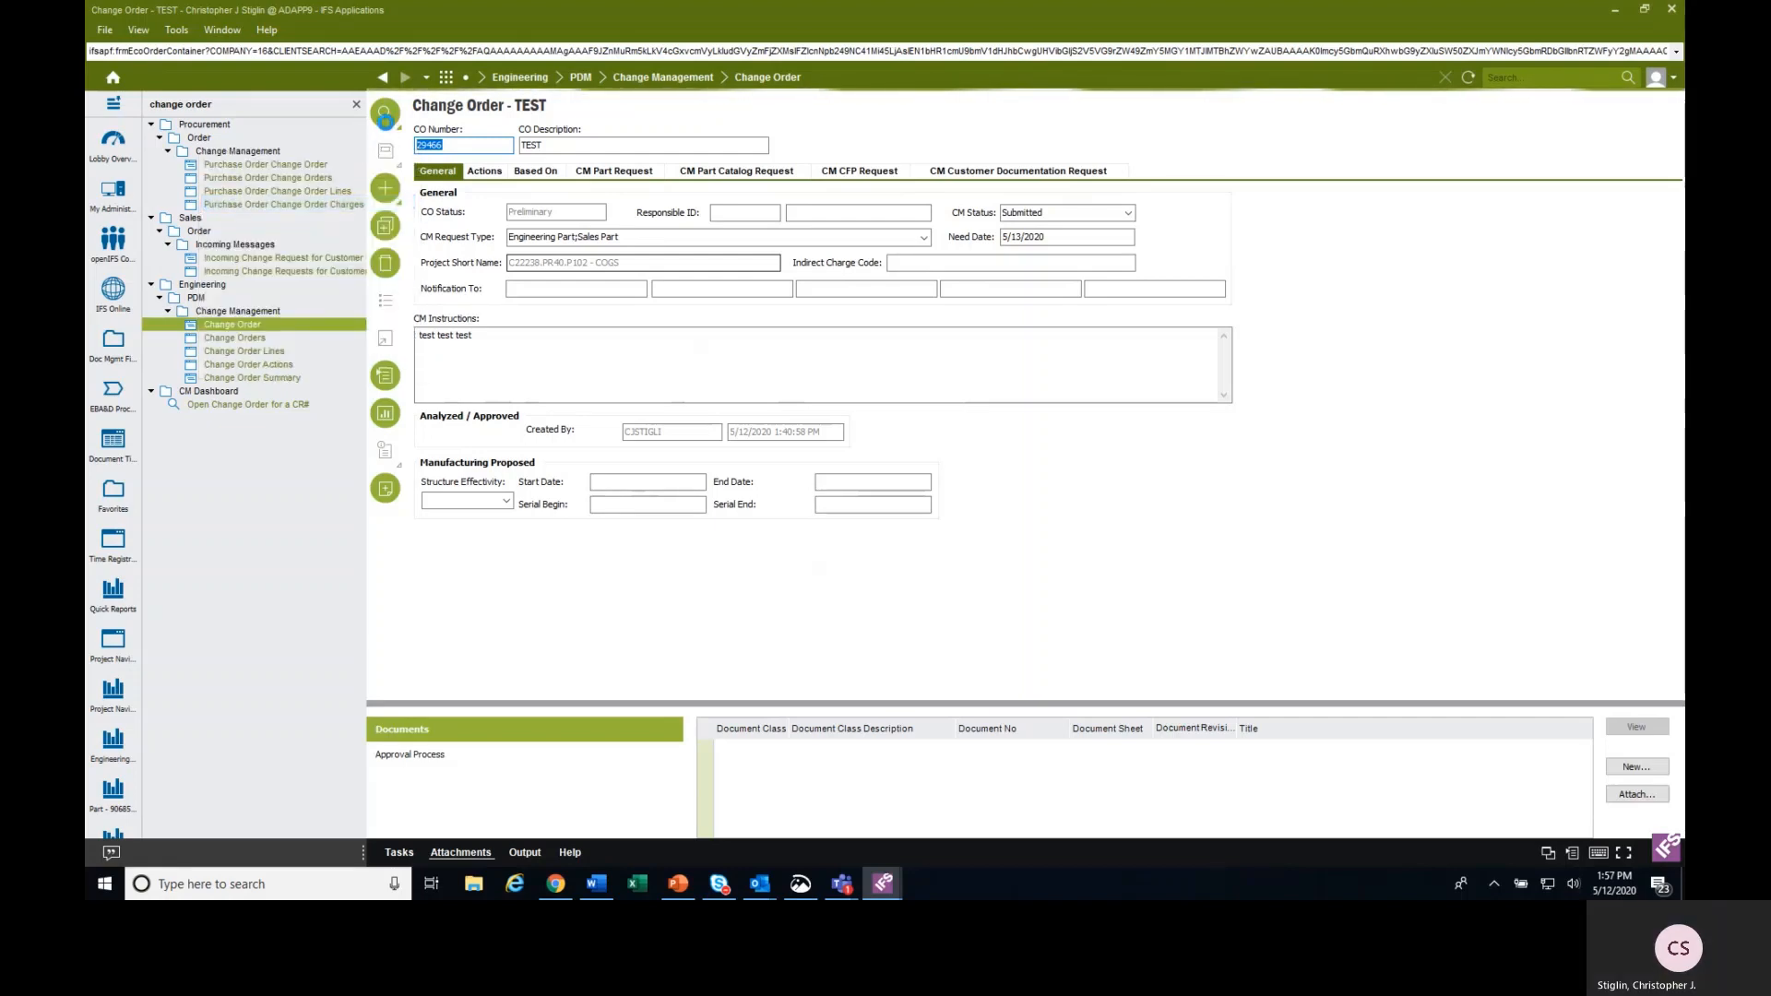
left_click(390, 124)
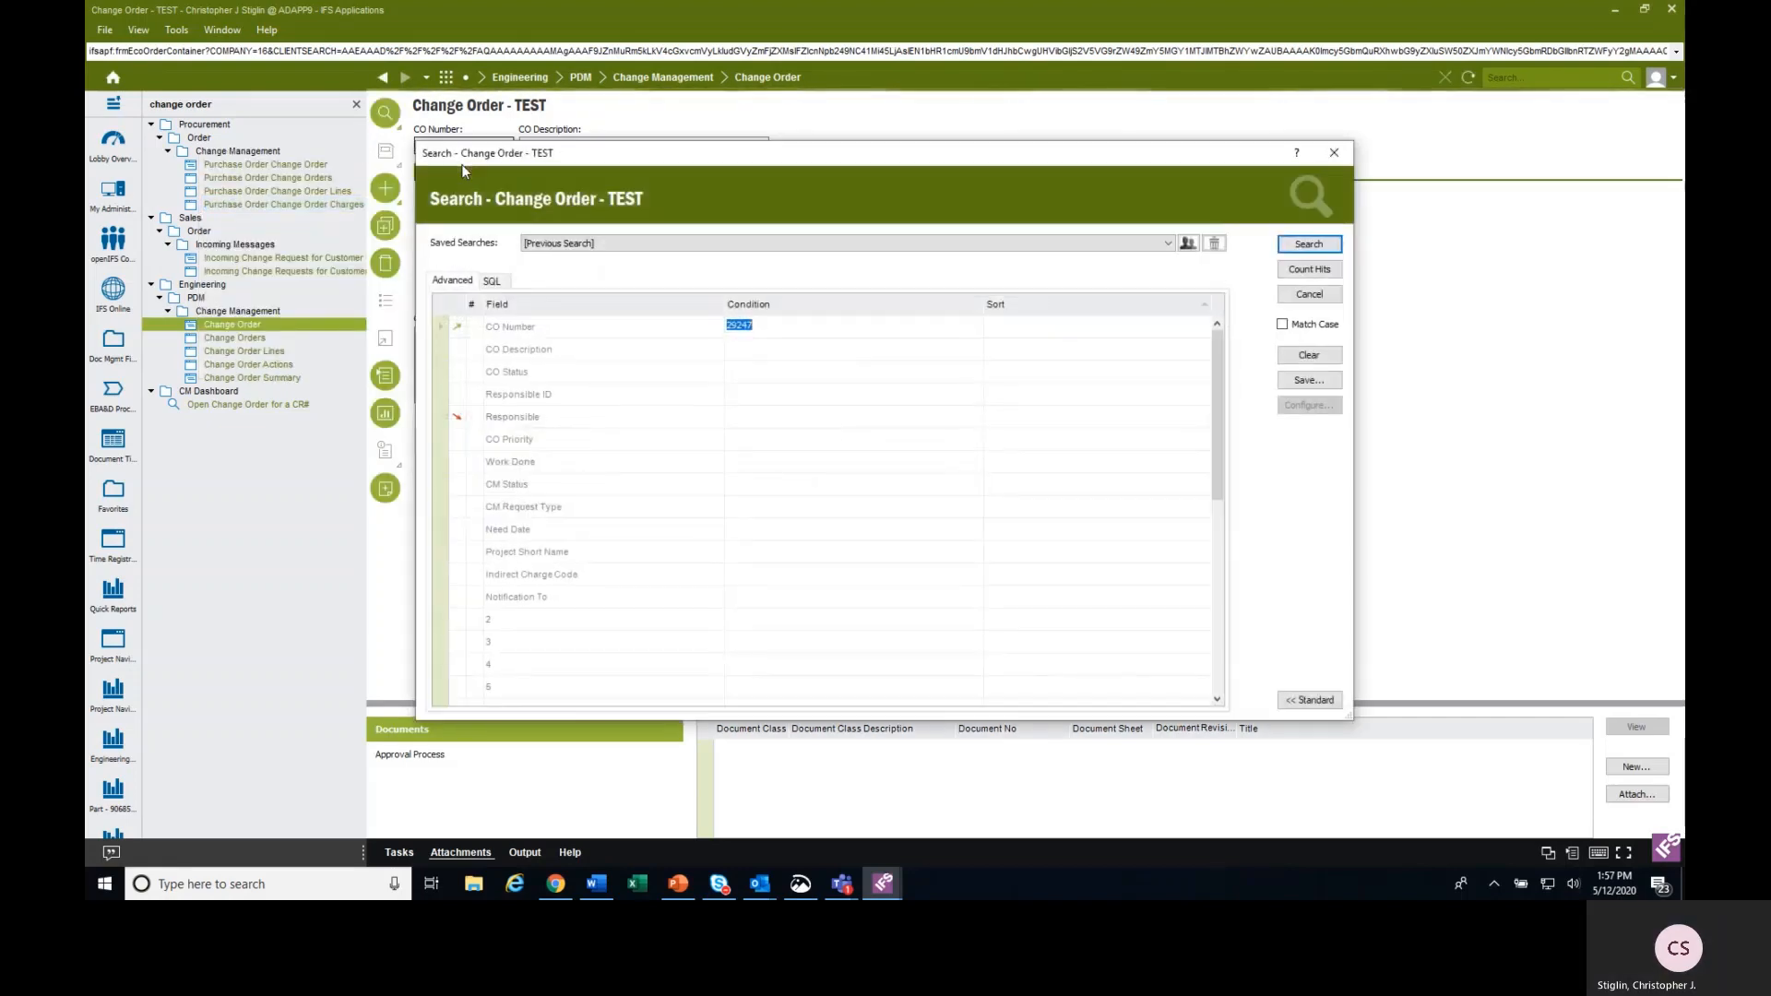
key("ctrl+v")
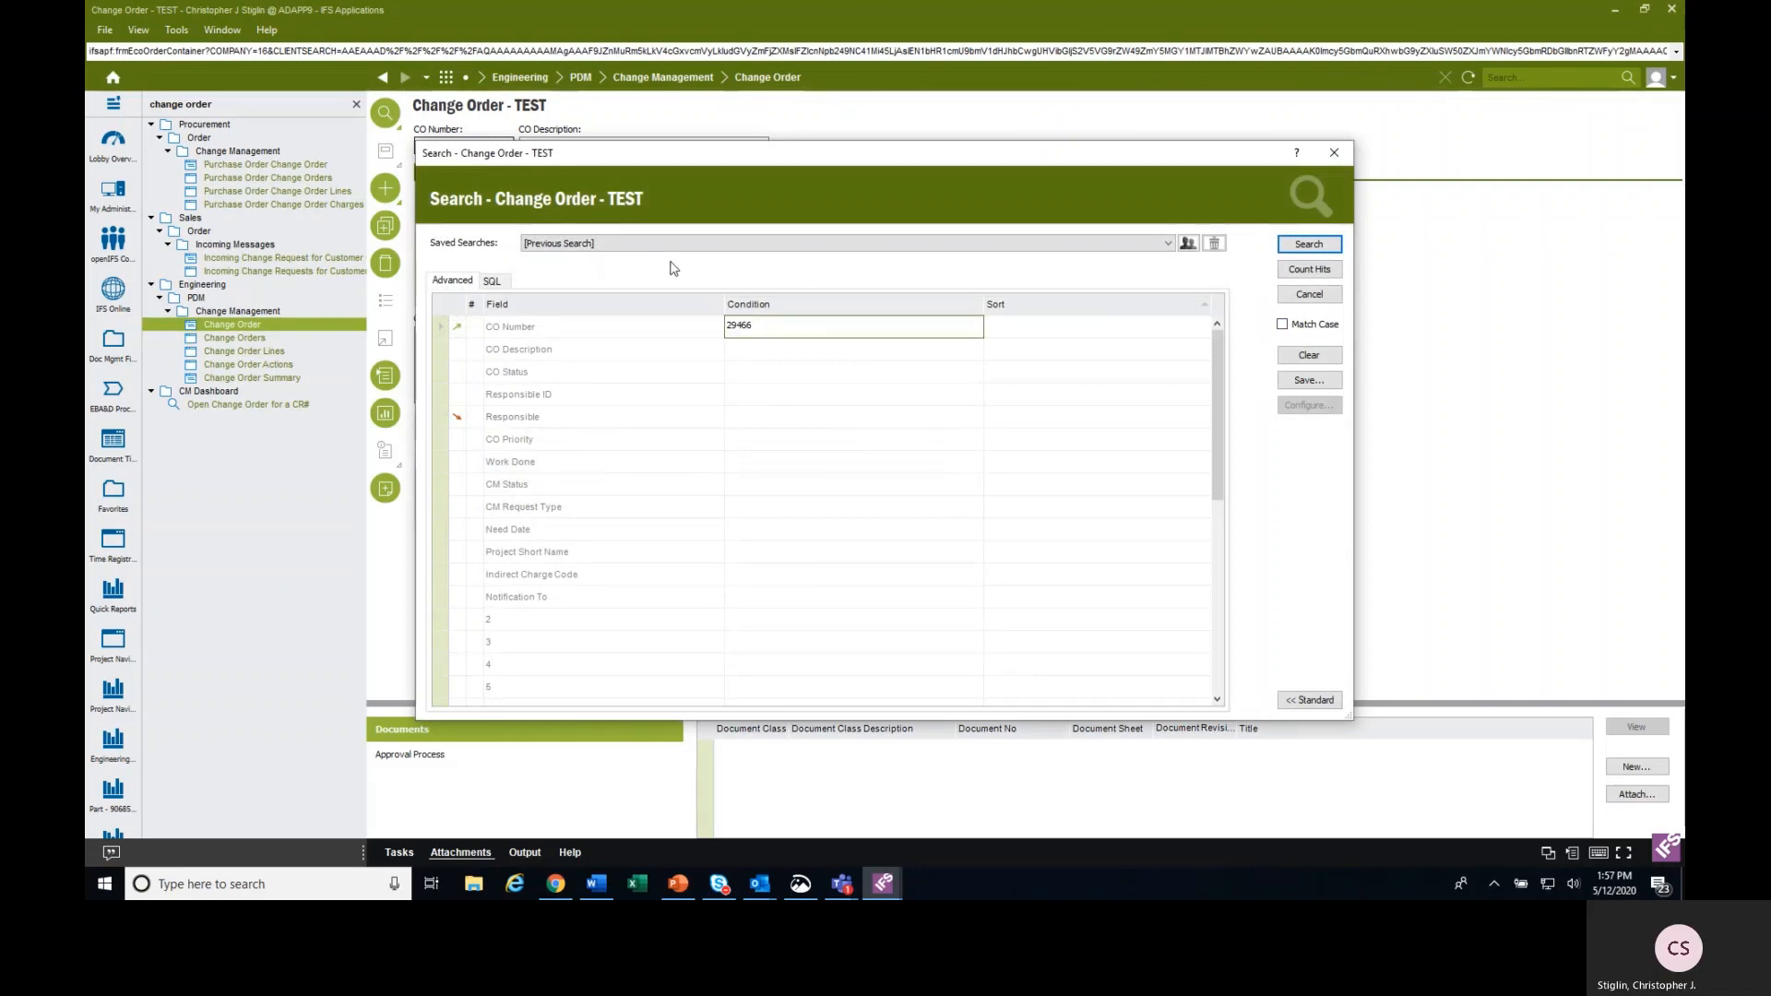
key("Return")
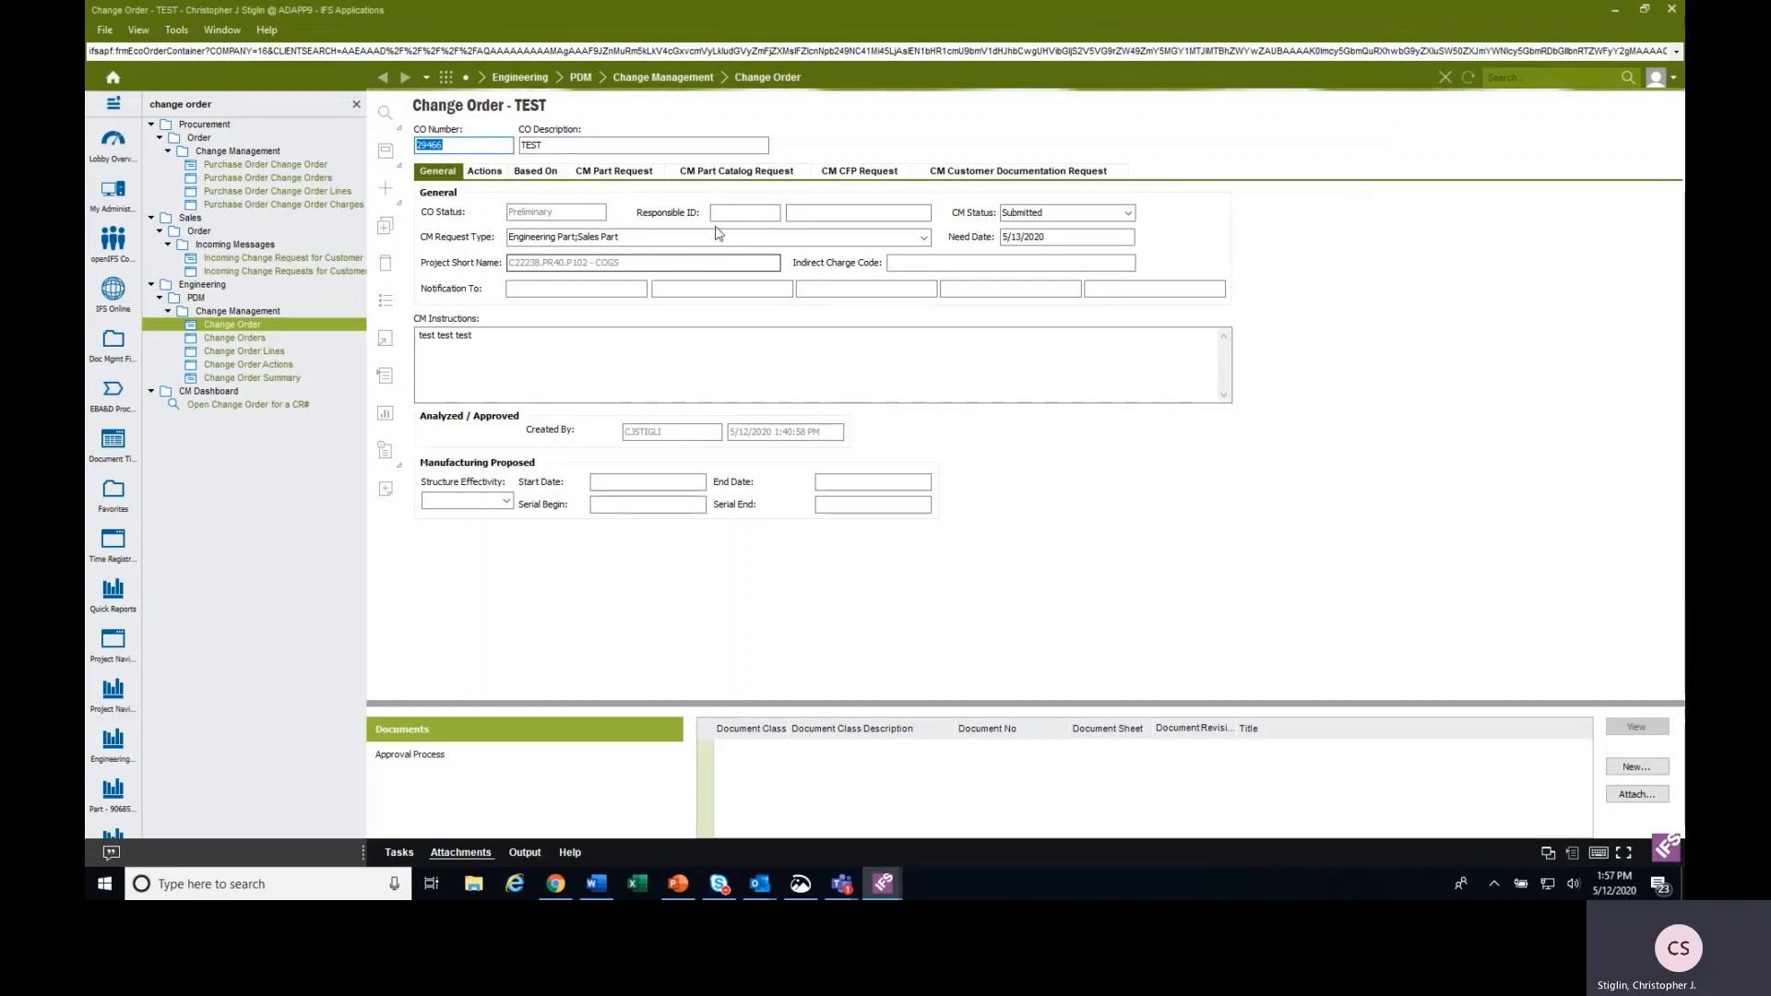
Set the change order's CM Status to On Hold.
left_click(1128, 213)
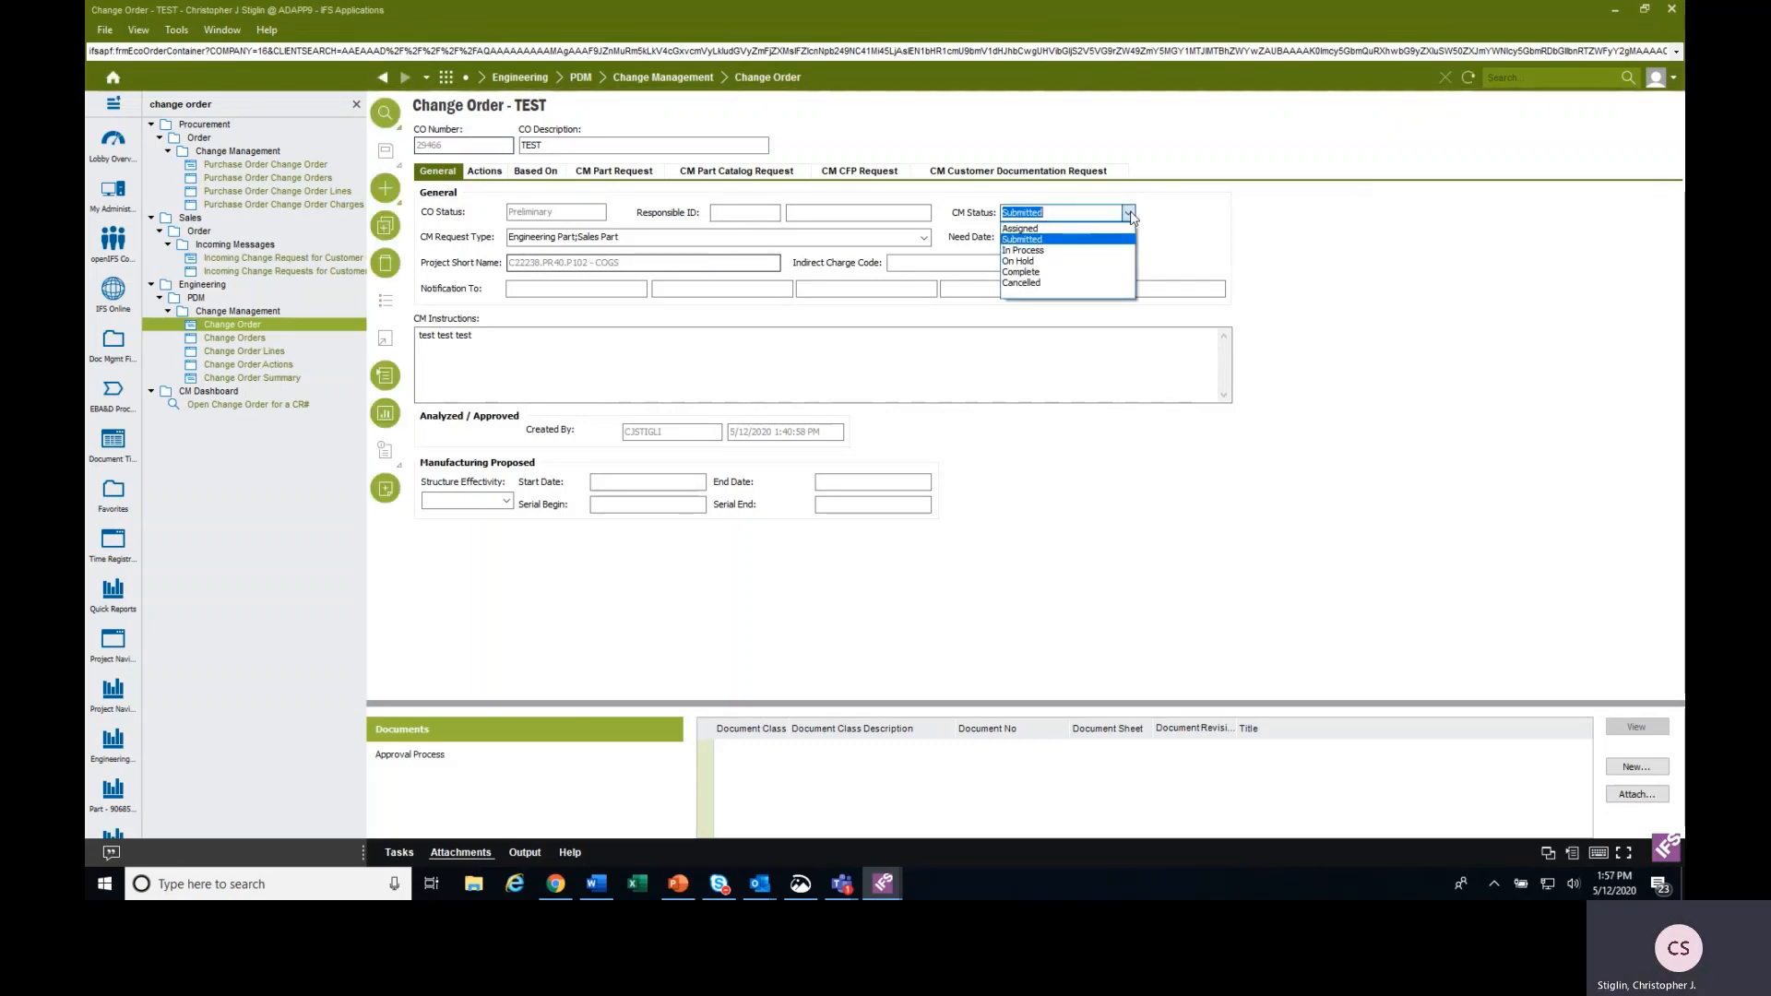
left_click(1085, 261)
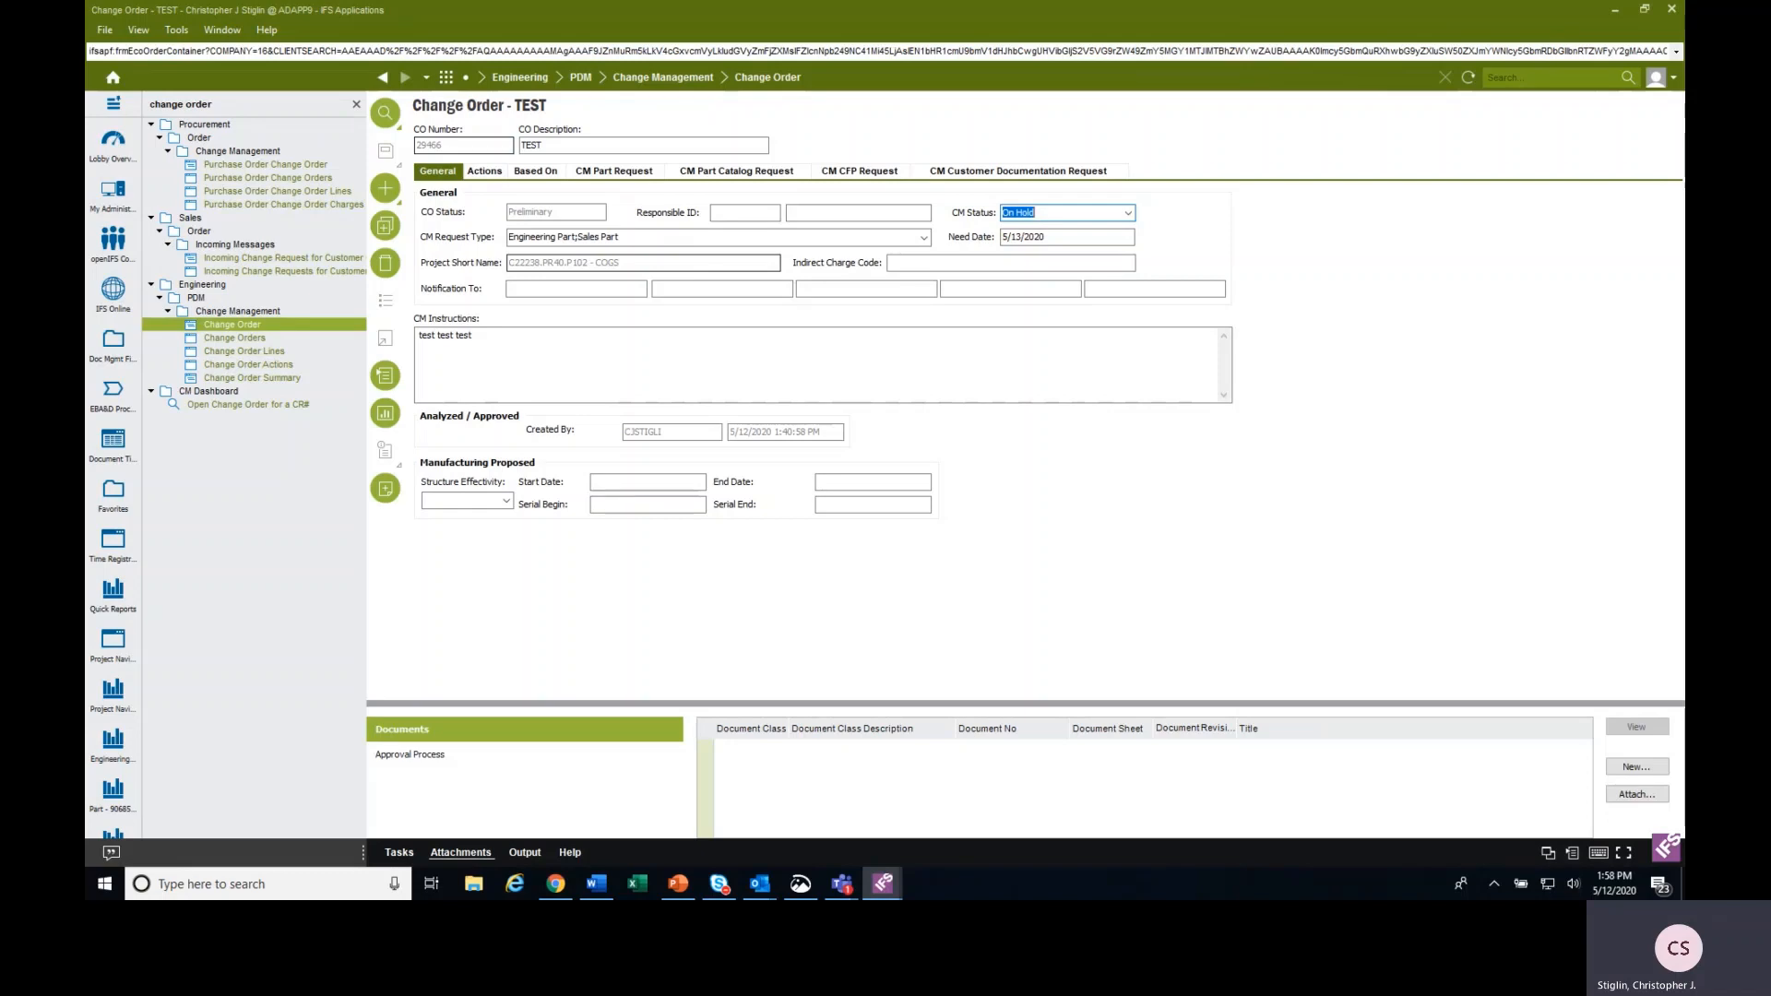
mouse_move(1683, 886)
key("alt+Tab")
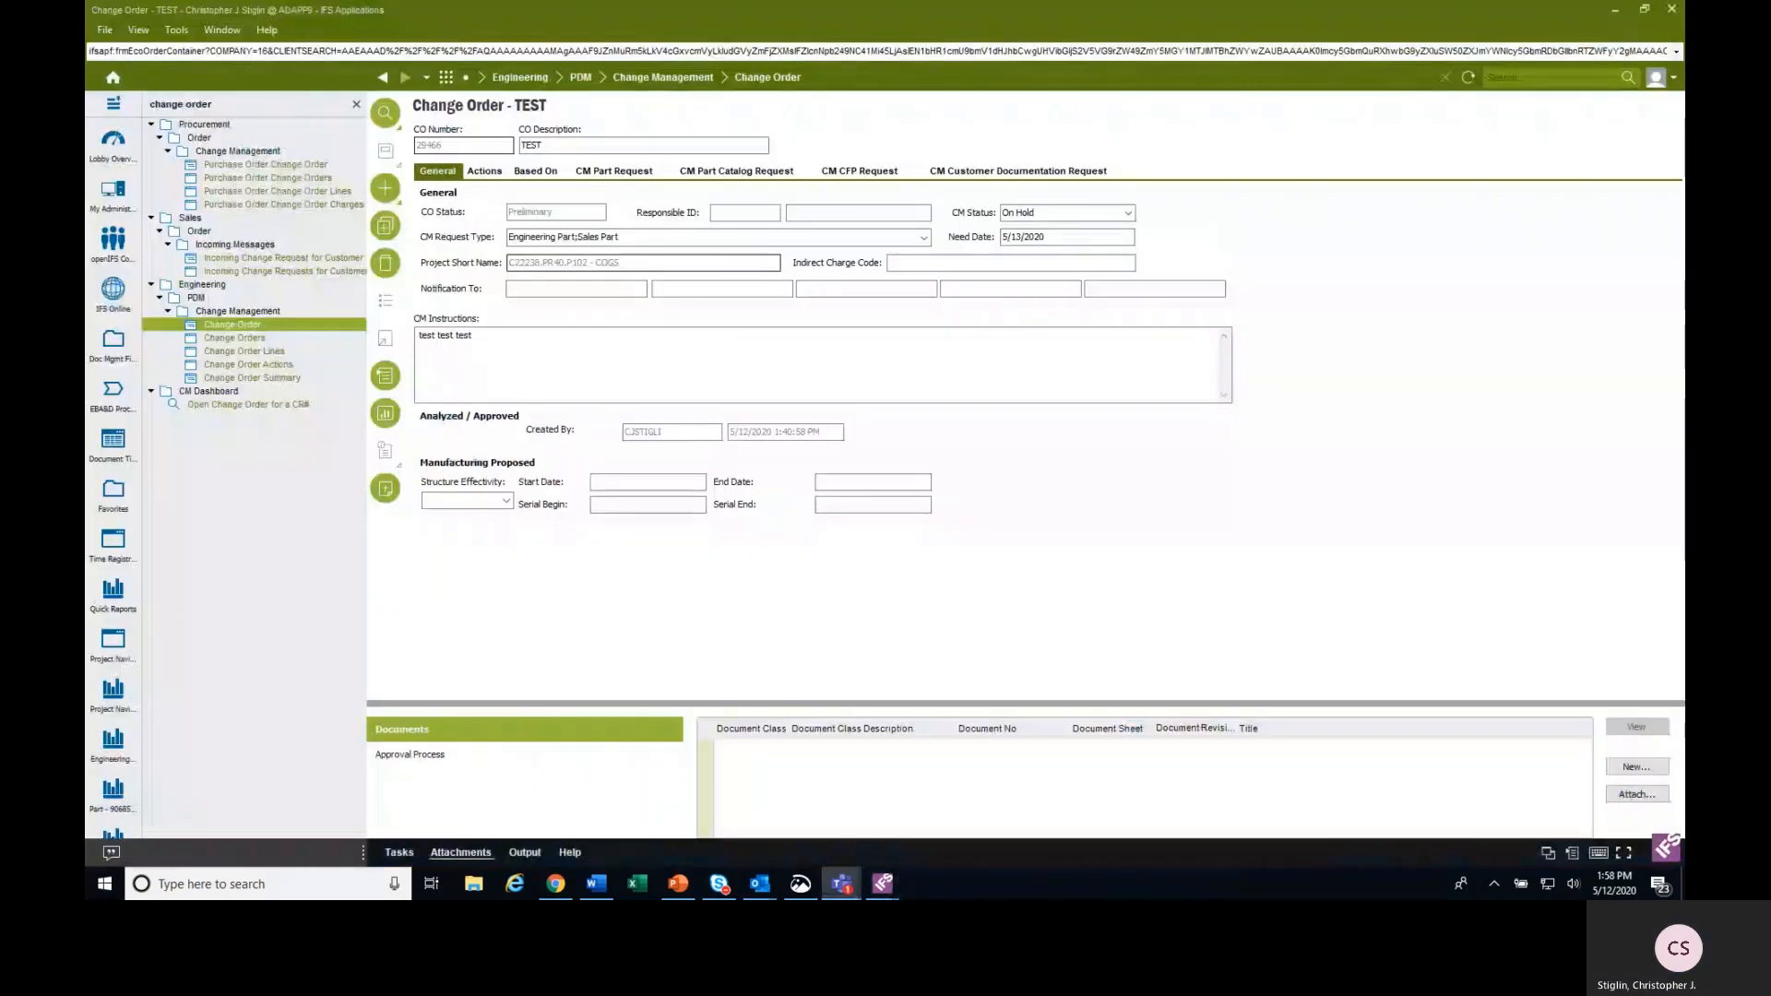